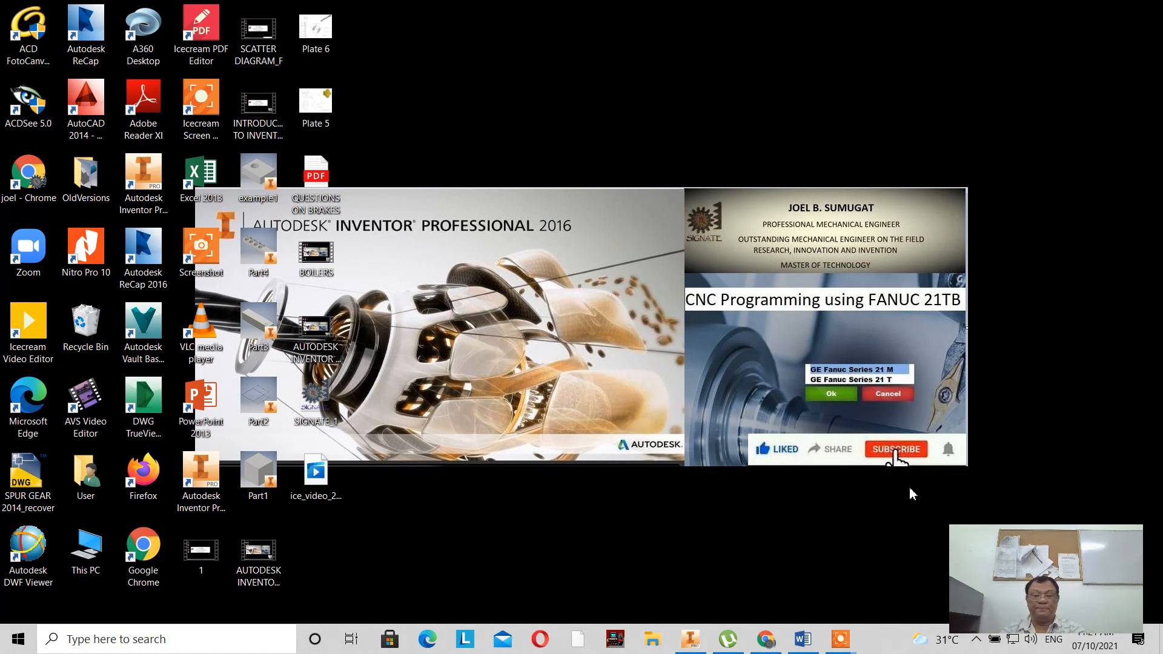
Step: Read the Mirror tool notes on sketch and solid mirroring in the Word document
{"action": "left_click", "coordinate": [803, 639]}
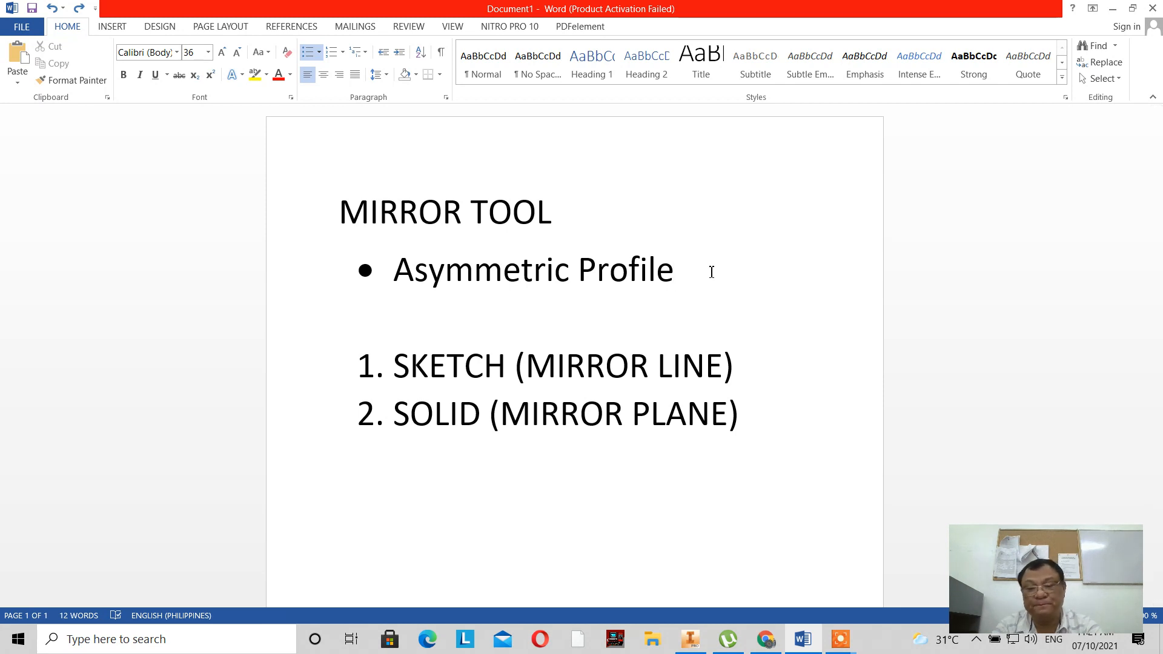
{"action": "left_click_drag", "start_coordinate": [980, 547], "coordinate": [961, 524]}
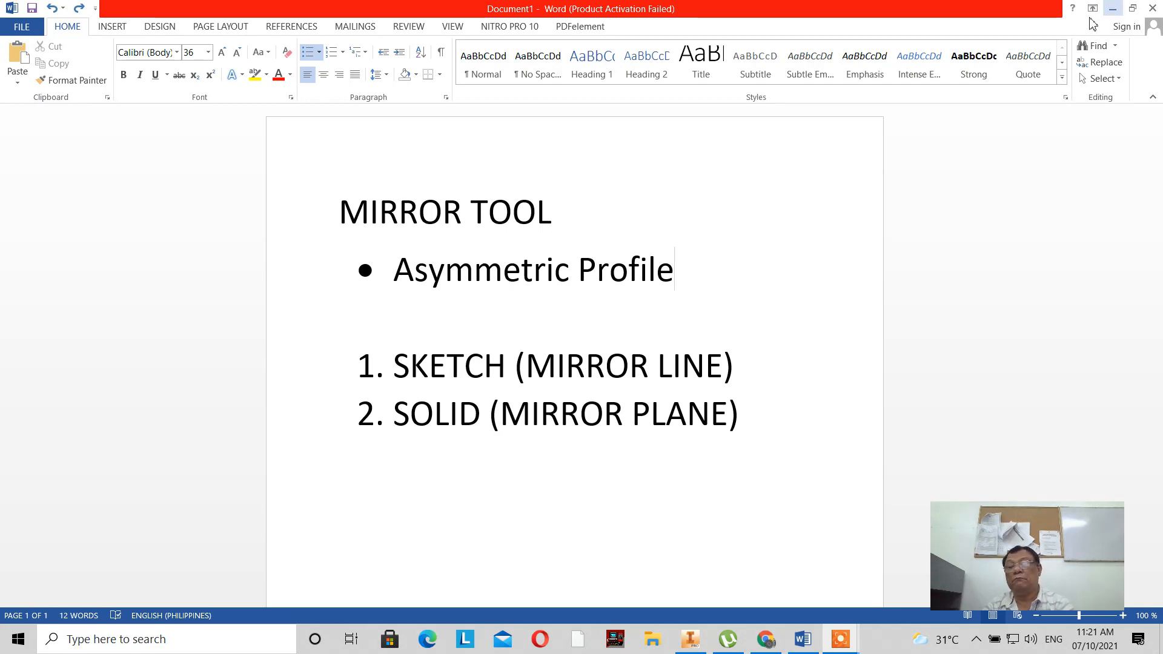
{"action": "left_click", "coordinate": [1114, 9]}
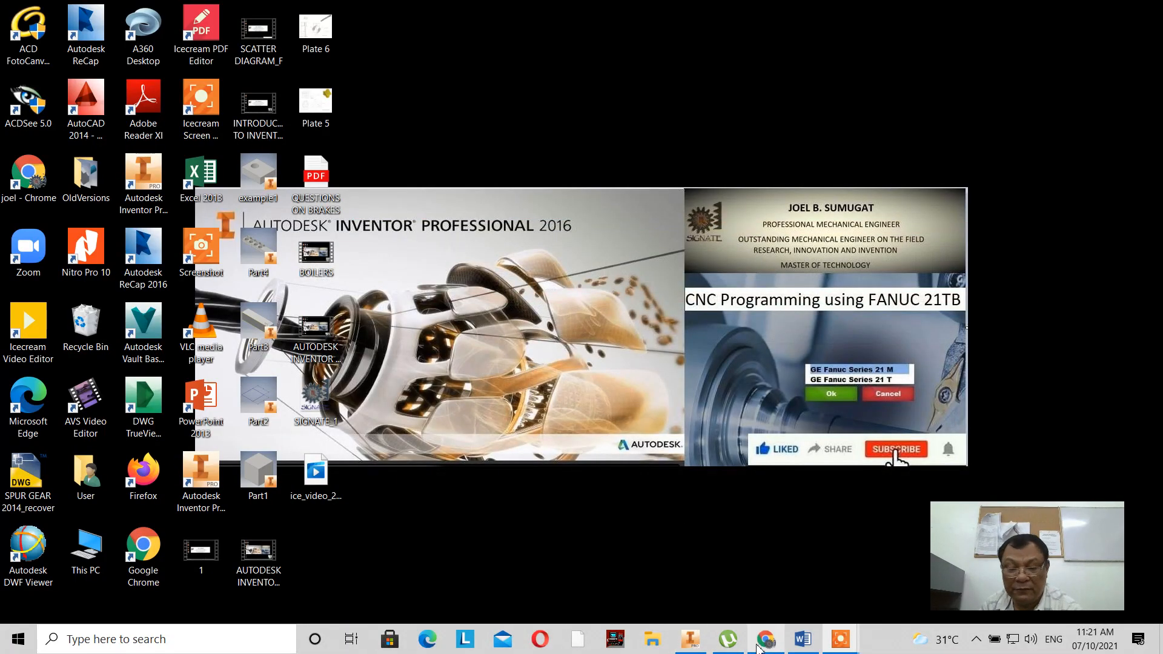
Step: Switch to Inventor and start a 2D sketch on the front XY plane of Part1
{"action": "left_click", "coordinate": [699, 643]}
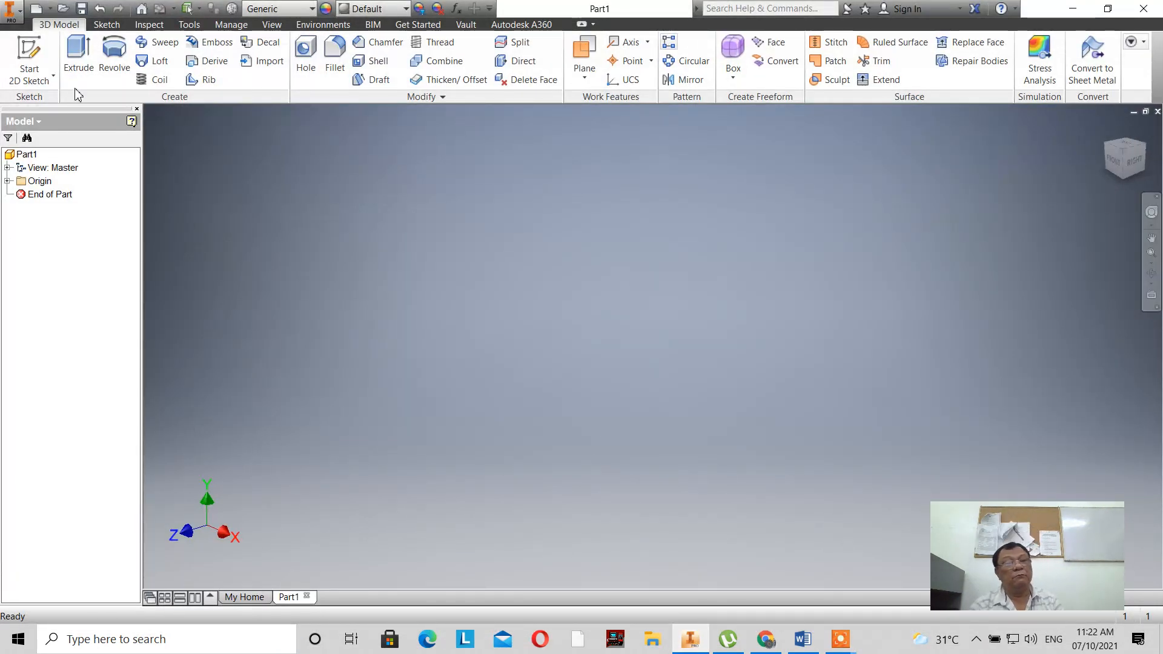
{"action": "left_click", "coordinate": [29, 57]}
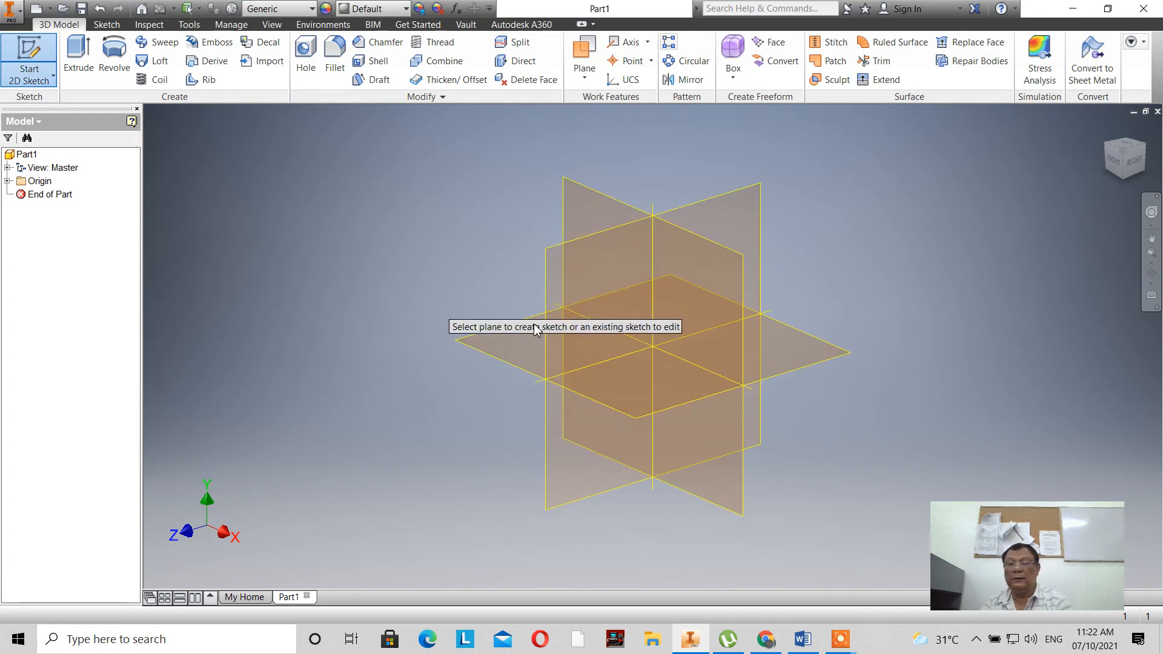
{"action": "left_click", "coordinate": [688, 314]}
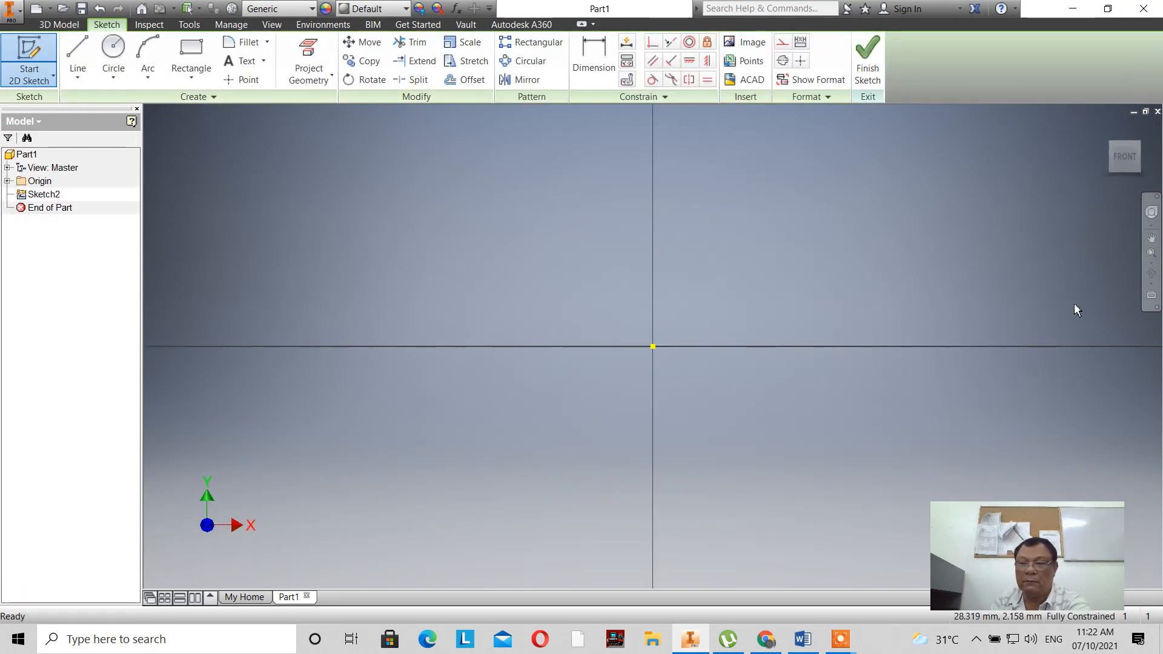
Step: Draw a 40 mm horizontal line from the origin along the X axis and a 10 mm vertical line up from its end
{"action": "left_click", "coordinate": [1151, 237]}
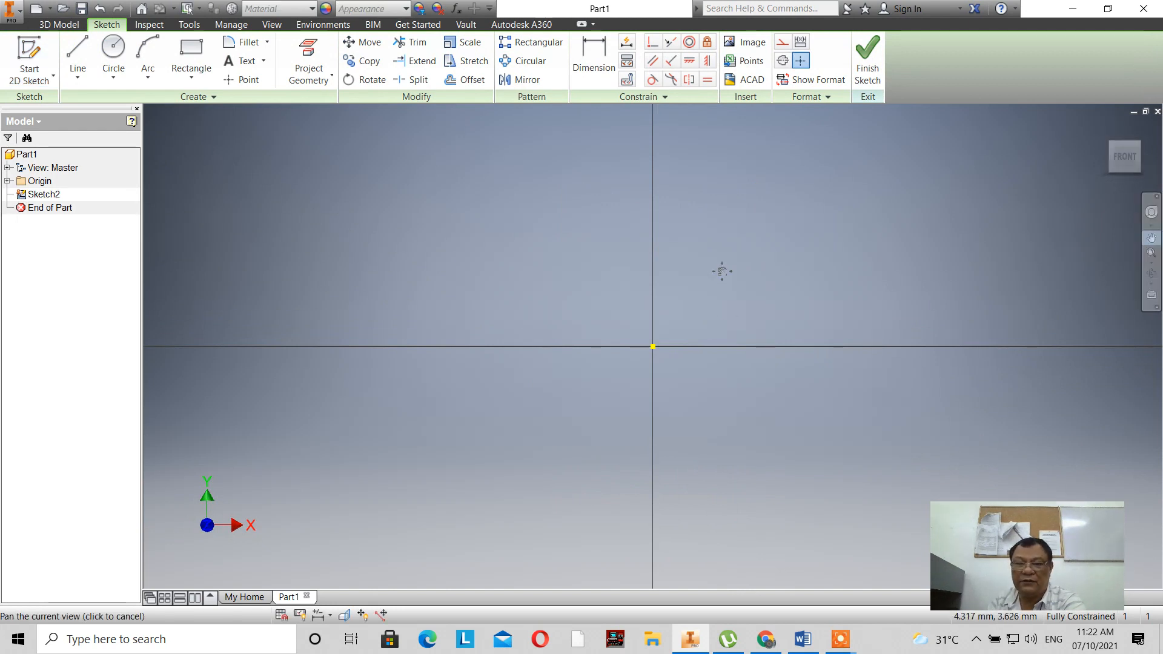
{"action": "mouse_move", "coordinate": [722, 270]}
{"action": "left_mouse_down"}
{"action": "mouse_move", "coordinate": [493, 374]}
{"action": "mouse_move", "coordinate": [509, 345]}
{"action": "left_mouse_up"}
{"action": "right_click", "coordinate": [512, 343]}
{"action": "left_click", "coordinate": [563, 327]}
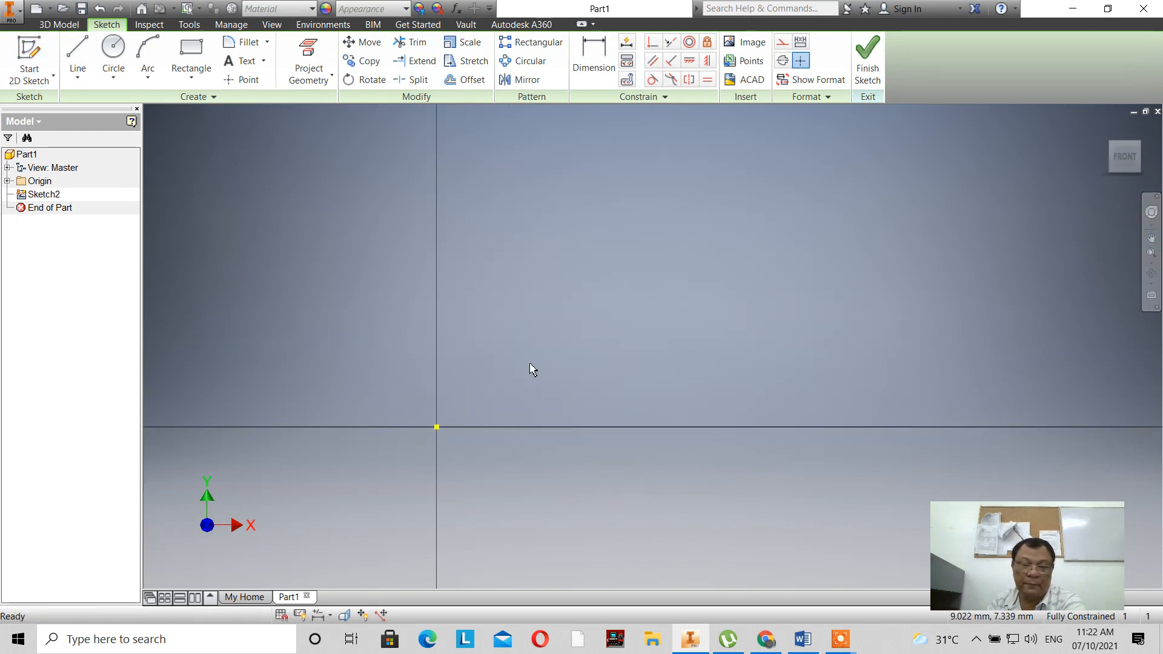
{"action": "left_click", "coordinate": [90, 59]}
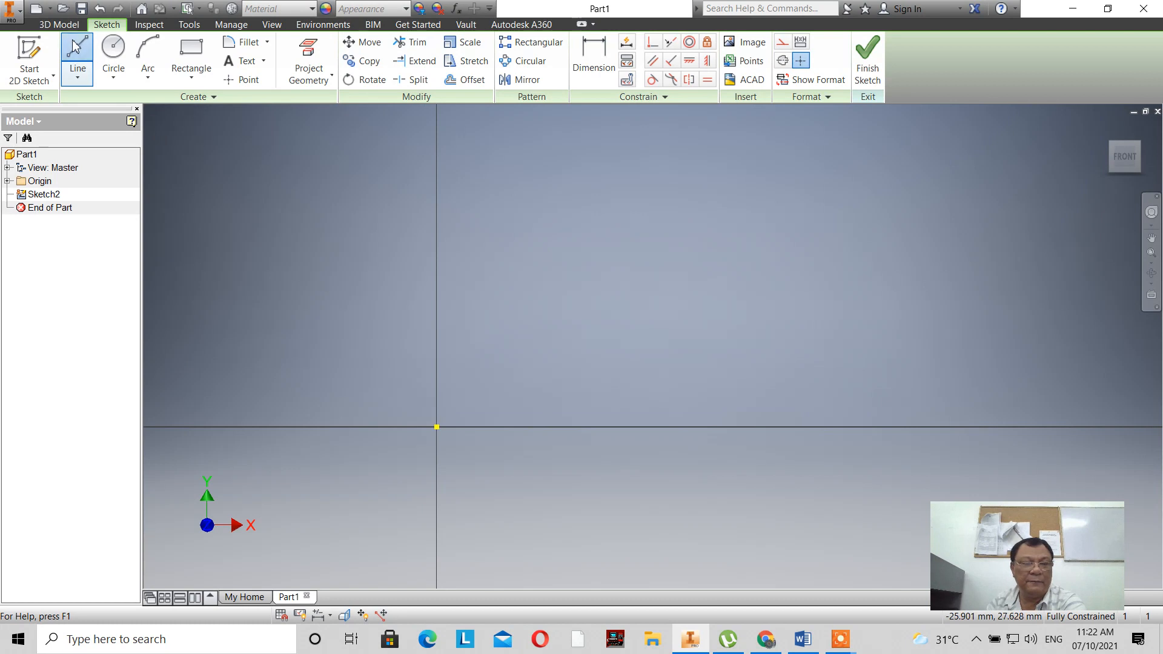
{"action": "left_click", "coordinate": [437, 427]}
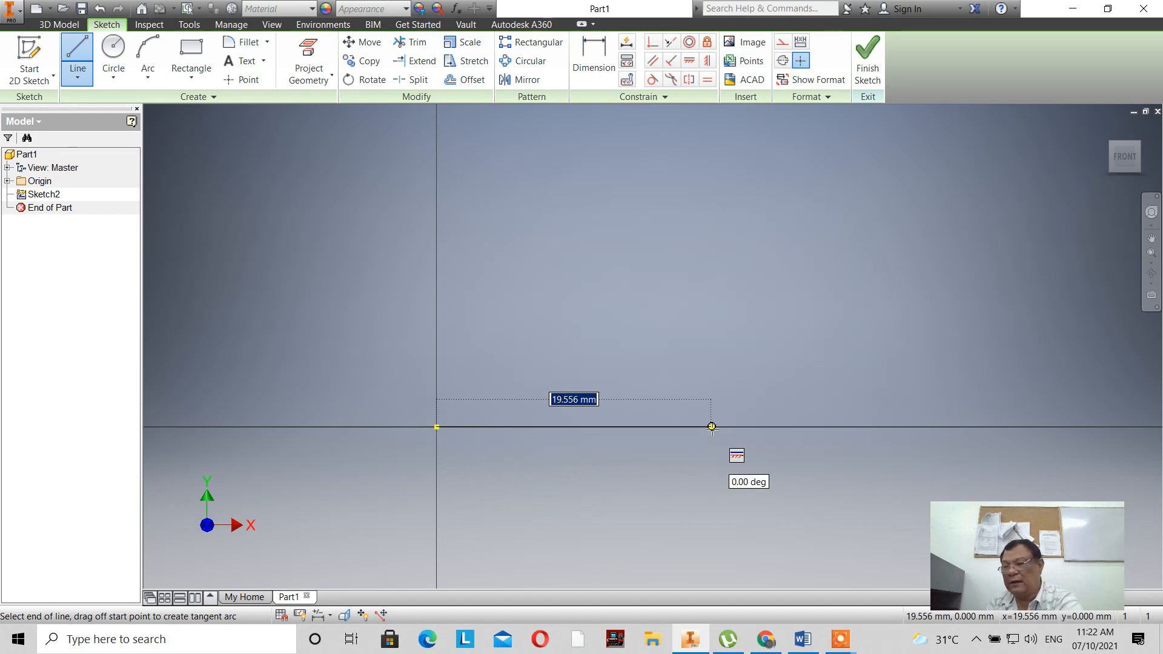
{"action": "type", "text": "40"}
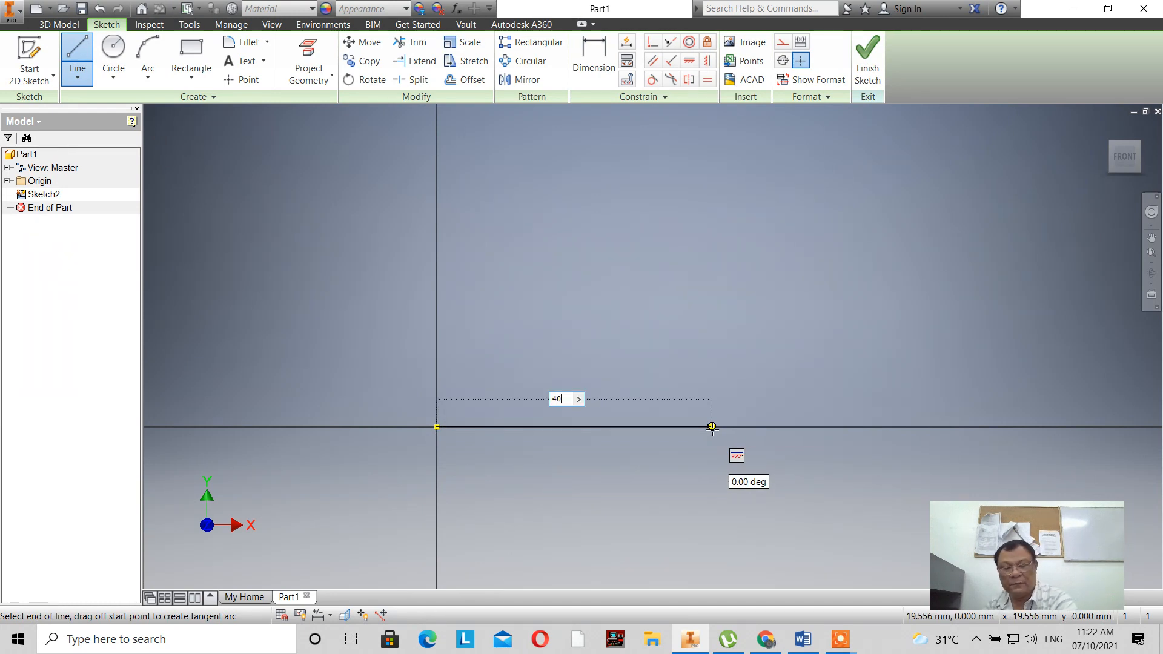
{"action": "key", "text": "Return"}
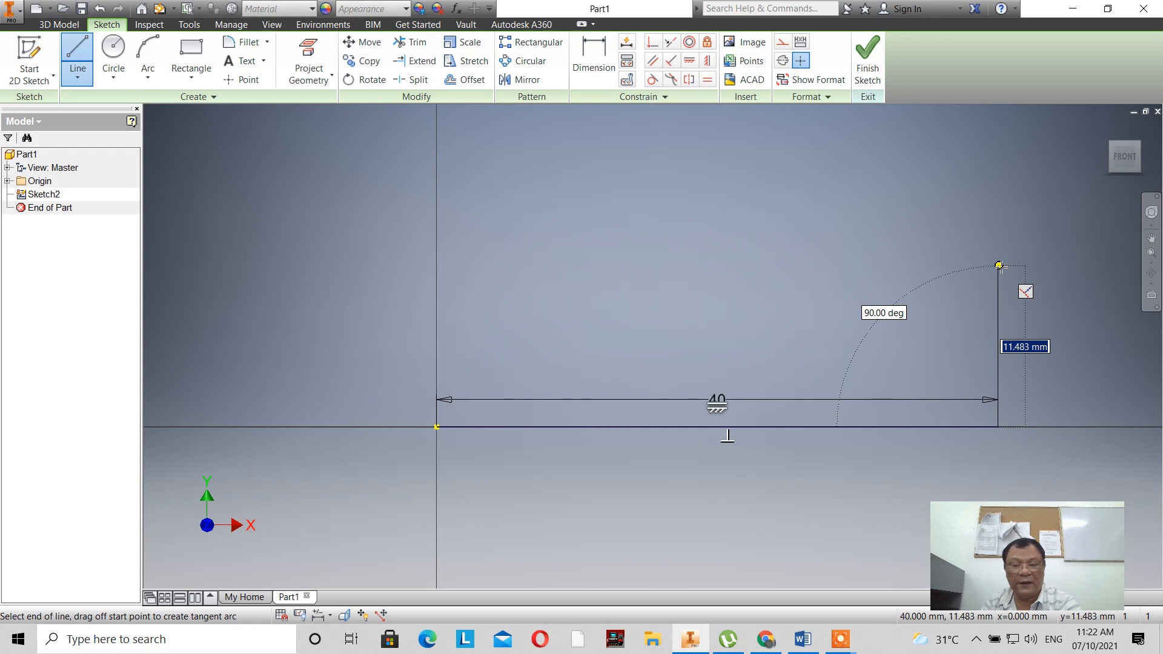
{"action": "type", "text": "10"}
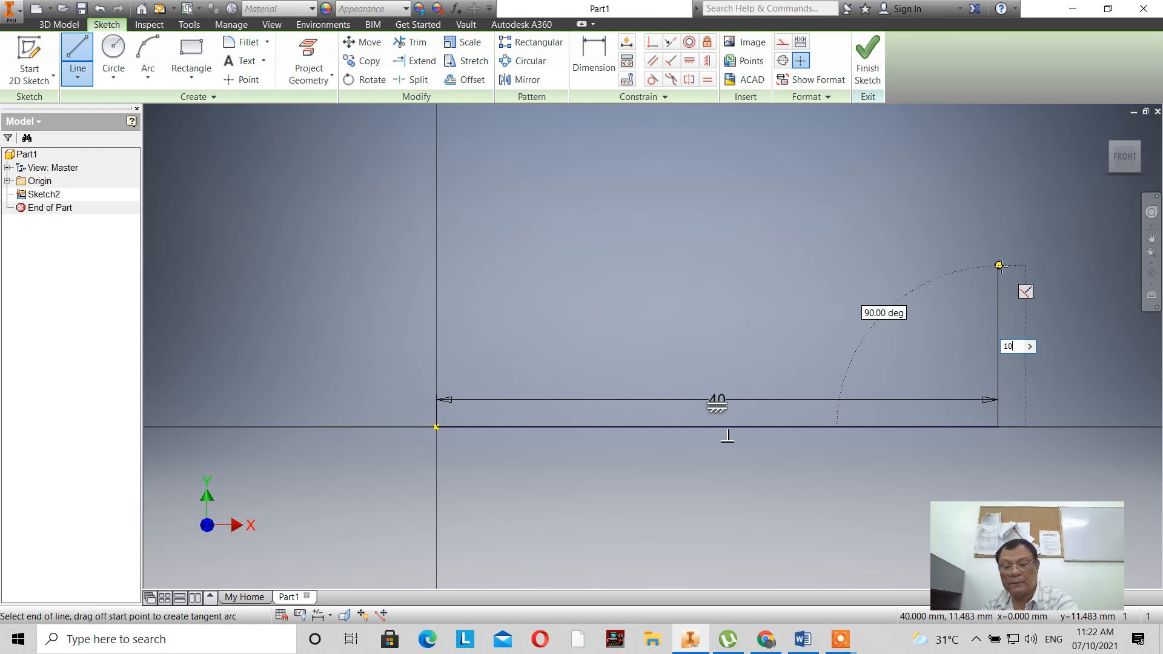
{"action": "key", "text": "Return"}
Step: Close the profile with an inclined line about 10.7 mm, a vertical about 9.5 mm, a horizontal about 30.6 mm and a vertical back to the origin
{"action": "scroll", "coordinate": [816, 491], "scroll_direction": "up", "scroll_amount": 3}
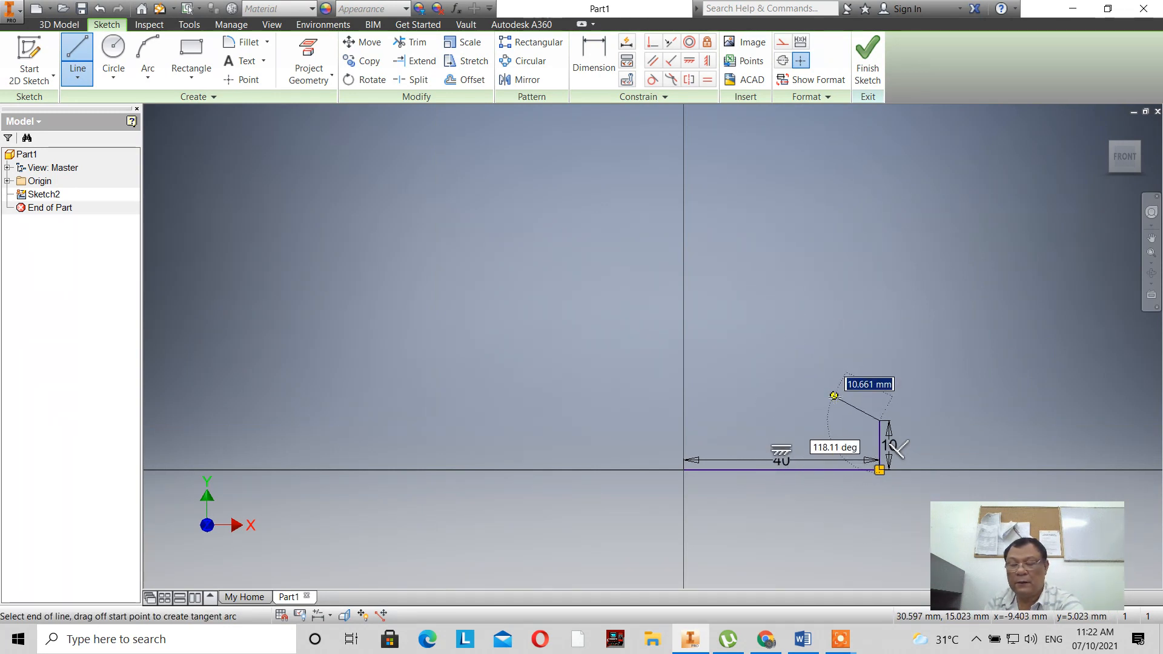
{"action": "left_click", "coordinate": [834, 396]}
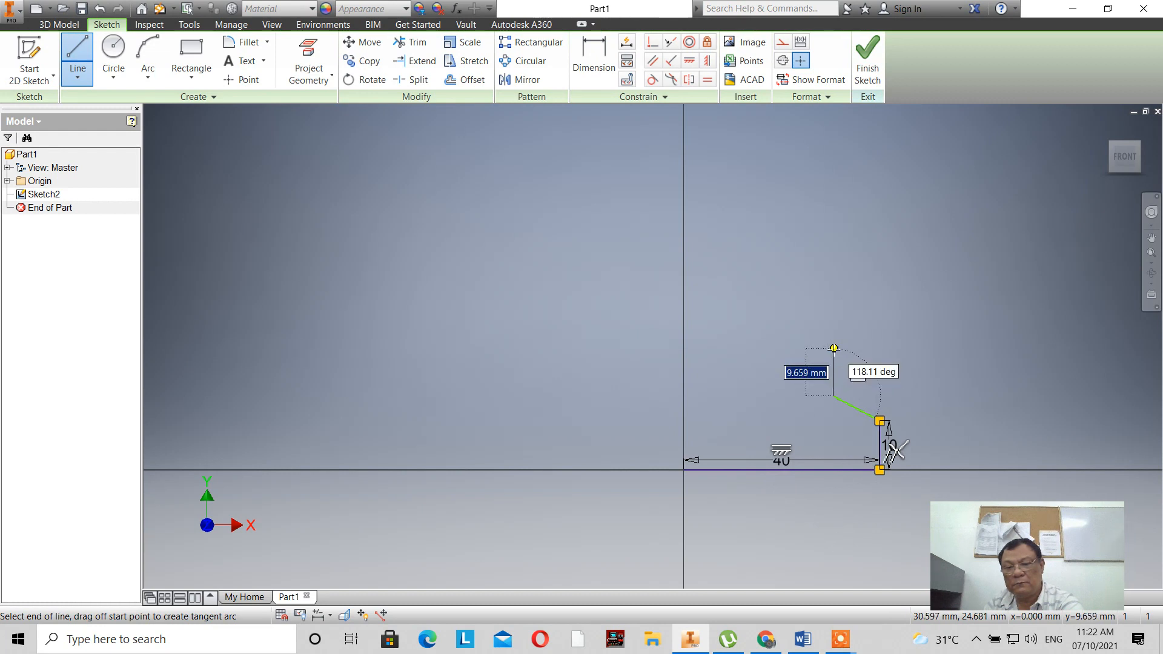
{"action": "scroll", "coordinate": [834, 348], "scroll_direction": "down", "scroll_amount": 3}
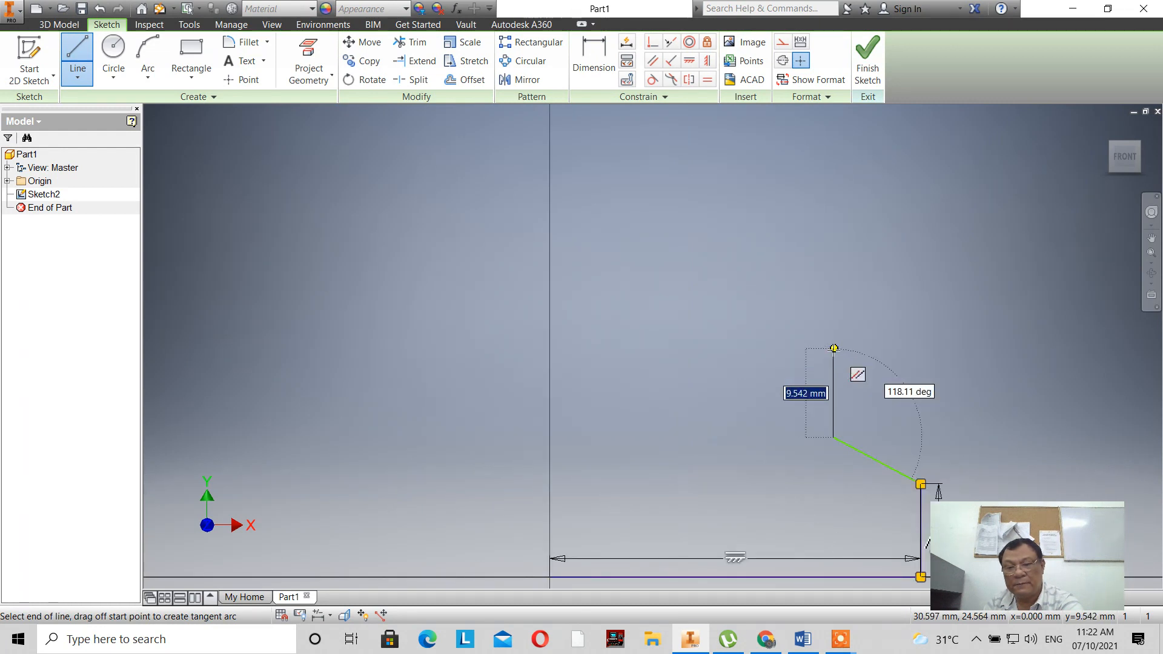
{"action": "left_click", "coordinate": [834, 348]}
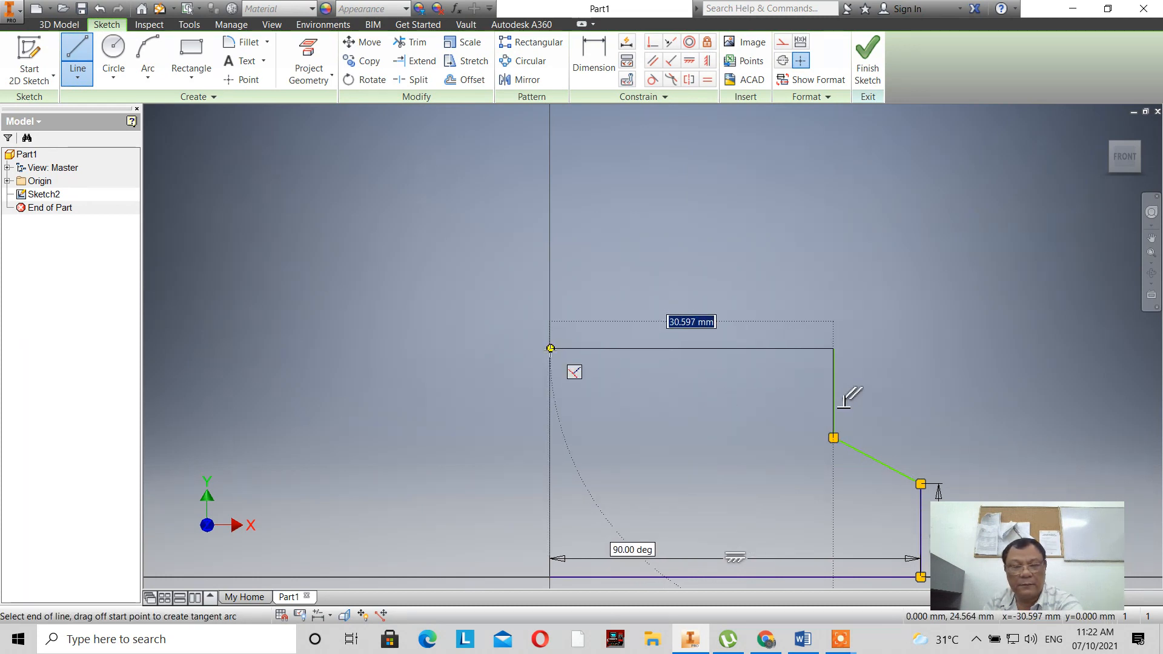
{"action": "left_click", "coordinate": [550, 348]}
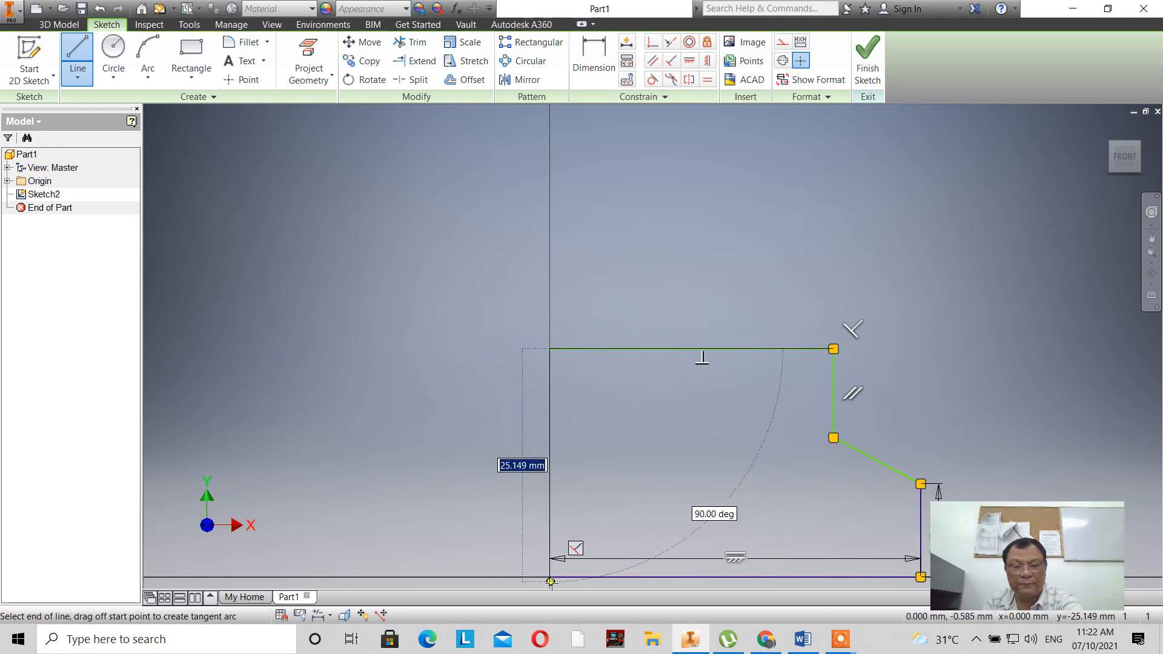
{"action": "right_click", "coordinate": [495, 482]}
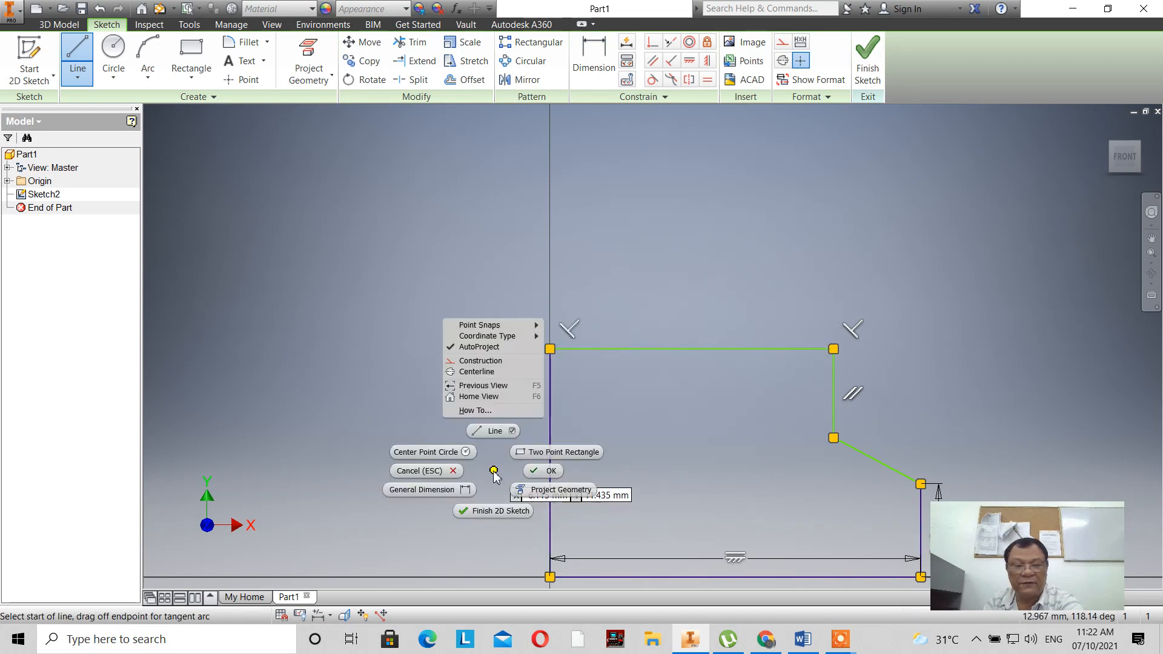
{"action": "left_click", "coordinate": [493, 429]}
Step: Reposition the 40 mm dimension below the profile and the 10 mm dimension farther out from its right edge
{"action": "scroll", "coordinate": [540, 275], "scroll_direction": "down", "scroll_amount": 3}
{"action": "scroll", "coordinate": [540, 267], "scroll_direction": "up", "scroll_amount": 5}
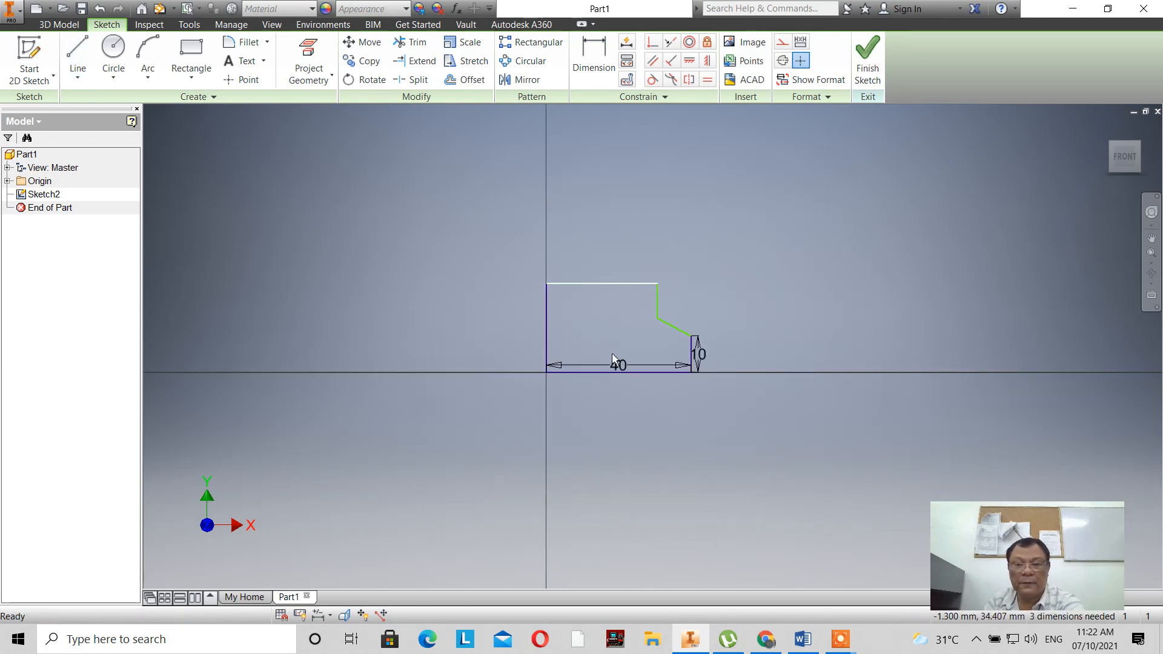
{"action": "scroll", "coordinate": [621, 367], "scroll_direction": "down", "scroll_amount": 2}
{"action": "left_click_drag", "start_coordinate": [622, 369], "coordinate": [623, 410]}
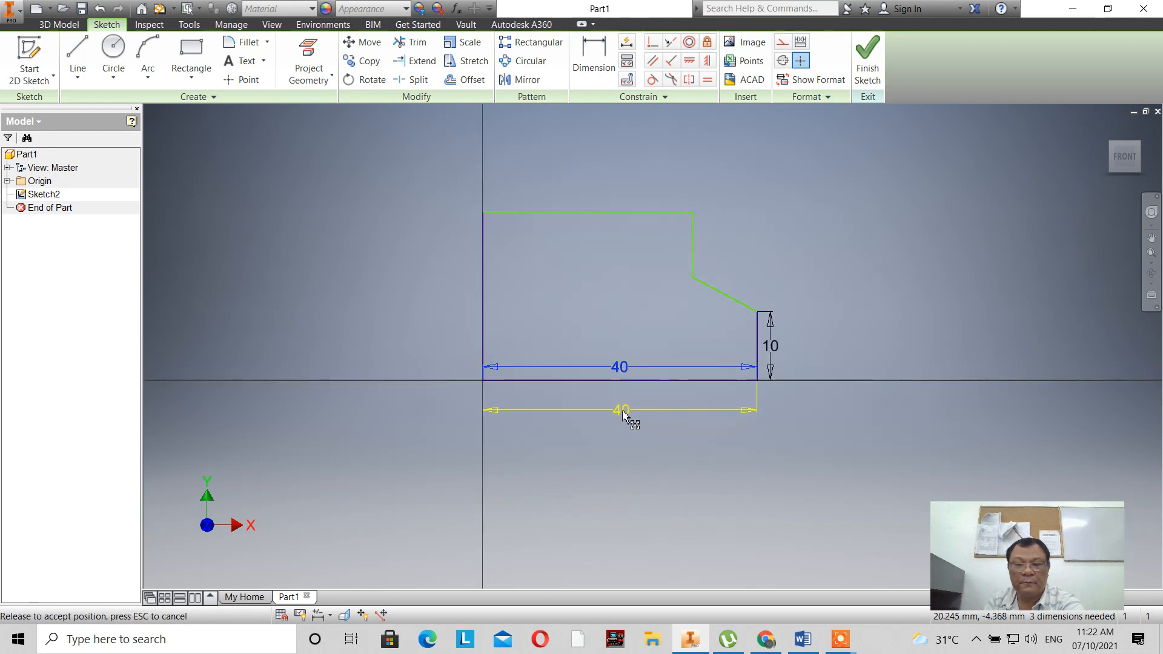
{"action": "left_click_drag", "start_coordinate": [769, 357], "coordinate": [789, 357]}
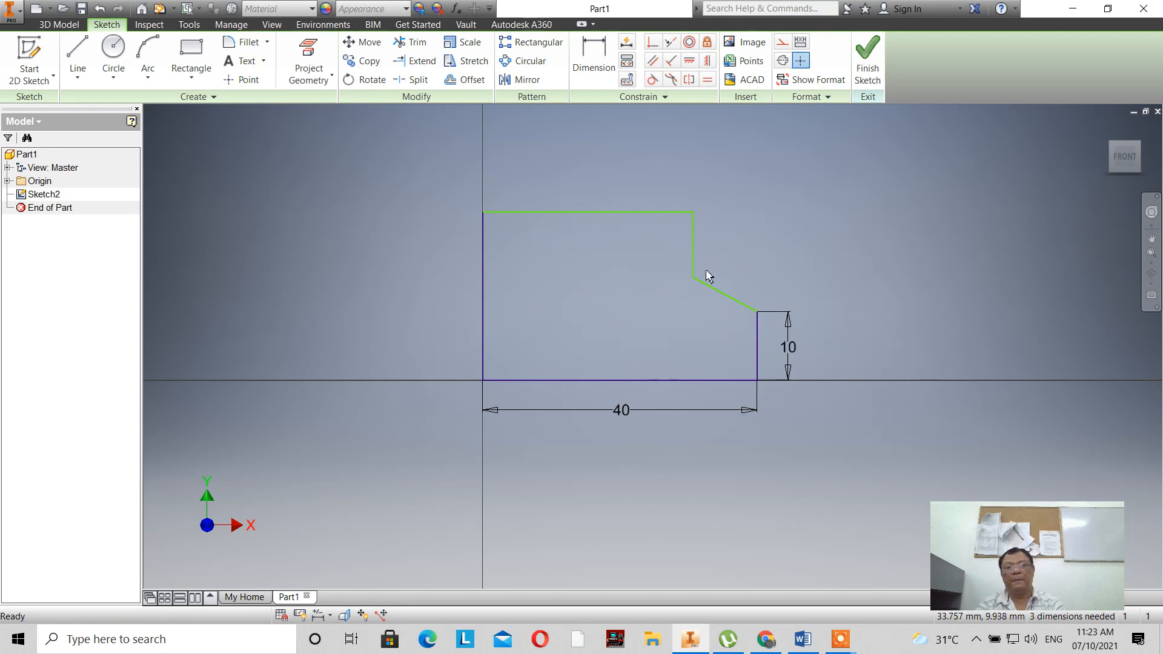
Step: Dimension the profile's left vertical edge and set its height to 30 mm
{"action": "left_click", "coordinate": [594, 57]}
{"action": "left_click", "coordinate": [482, 290]}
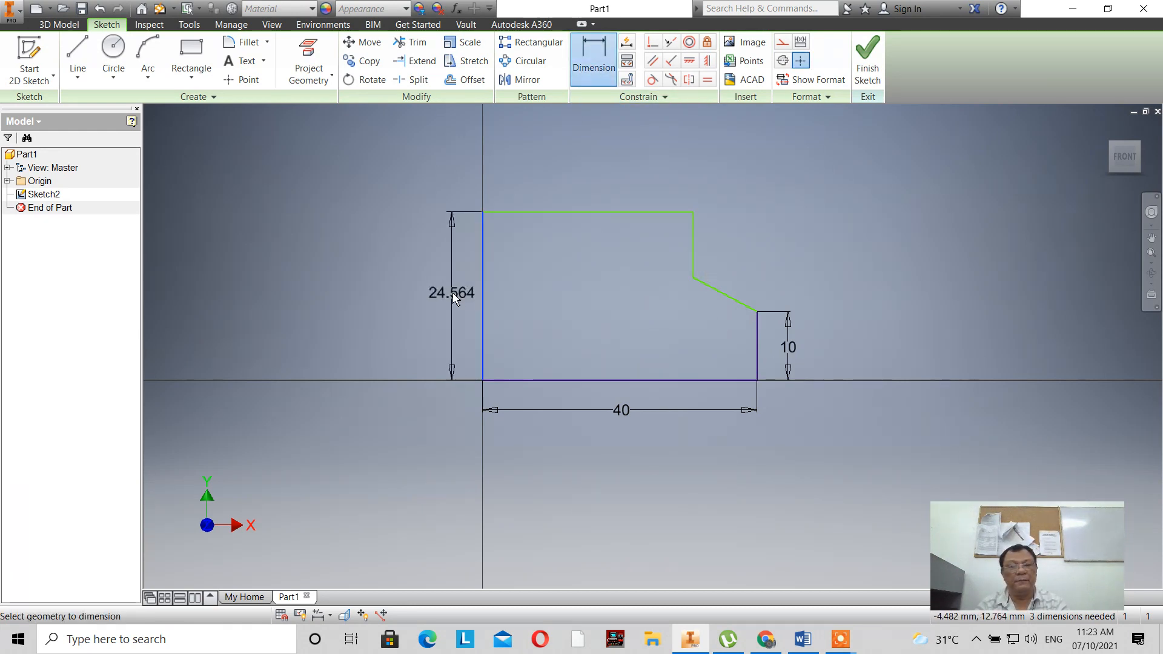
{"action": "left_click", "coordinate": [453, 295]}
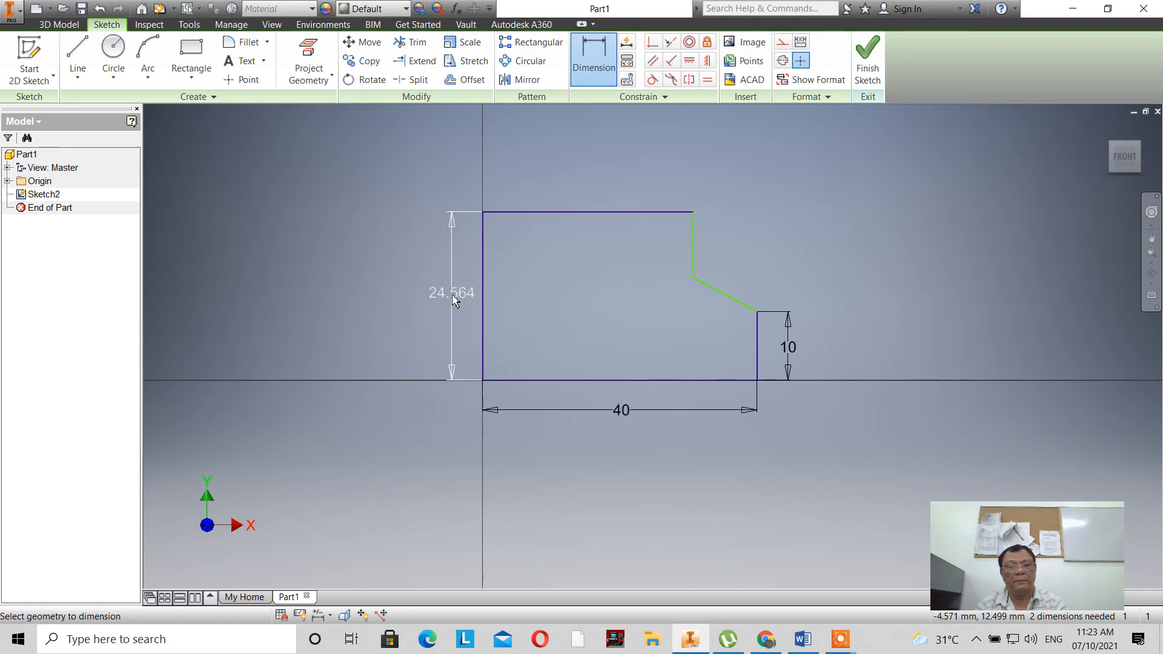
{"action": "left_click", "coordinate": [452, 295]}
{"action": "key", "text": "BackSpace"}
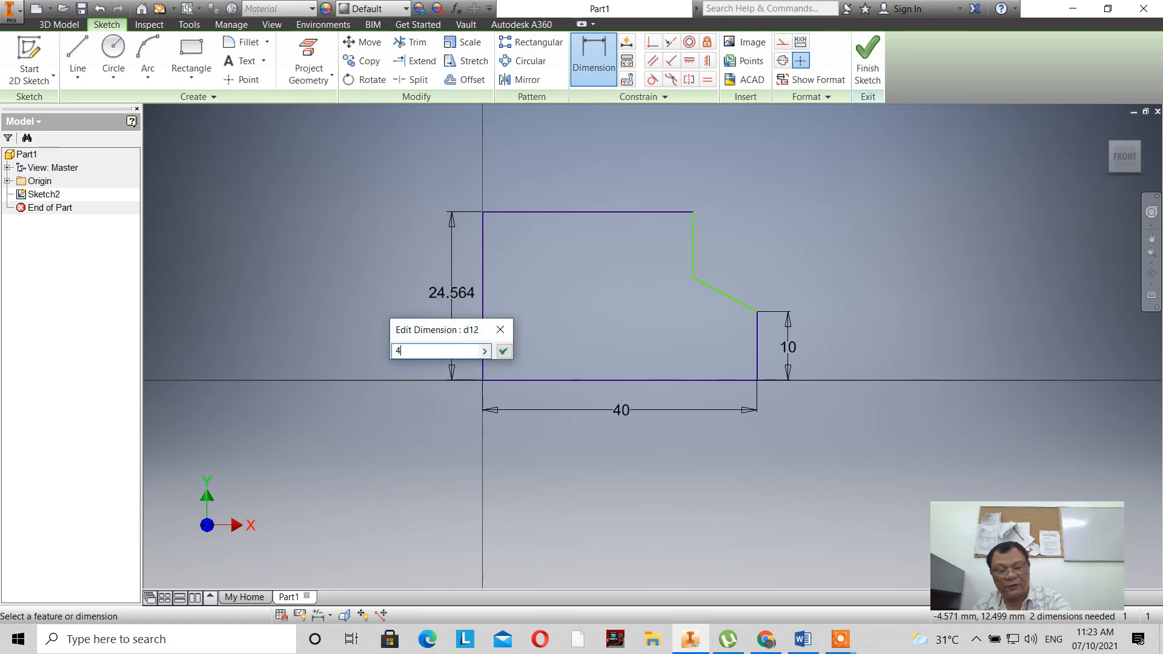
{"action": "type", "text": "30"}
{"action": "key", "text": "Return"}
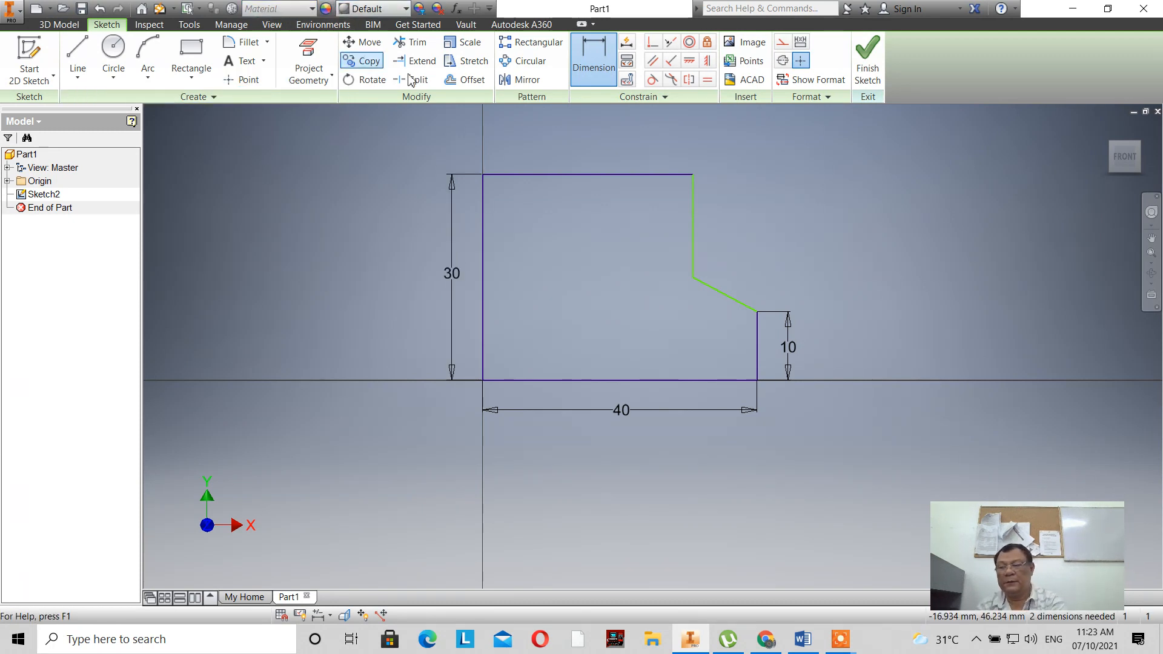
Step: Dimension the short vertical edge above the inclined line and set it to 10 mm
{"action": "left_click", "coordinate": [694, 218]}
{"action": "left_click", "coordinate": [746, 220]}
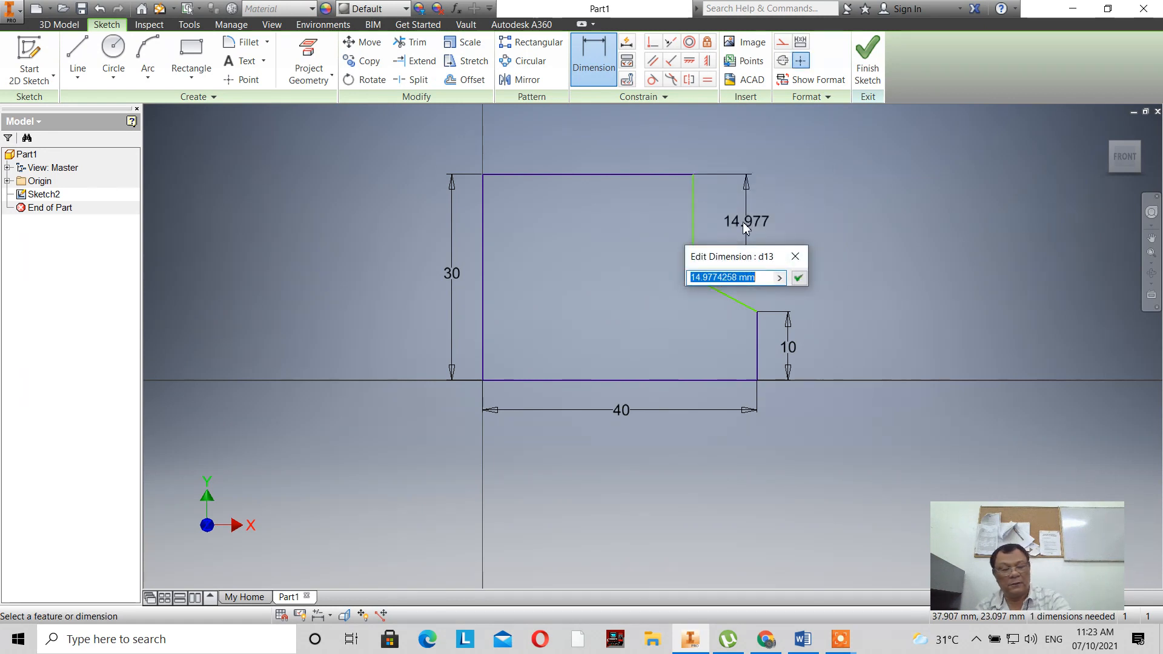
{"action": "type", "text": "10"}
{"action": "key", "text": "Return"}
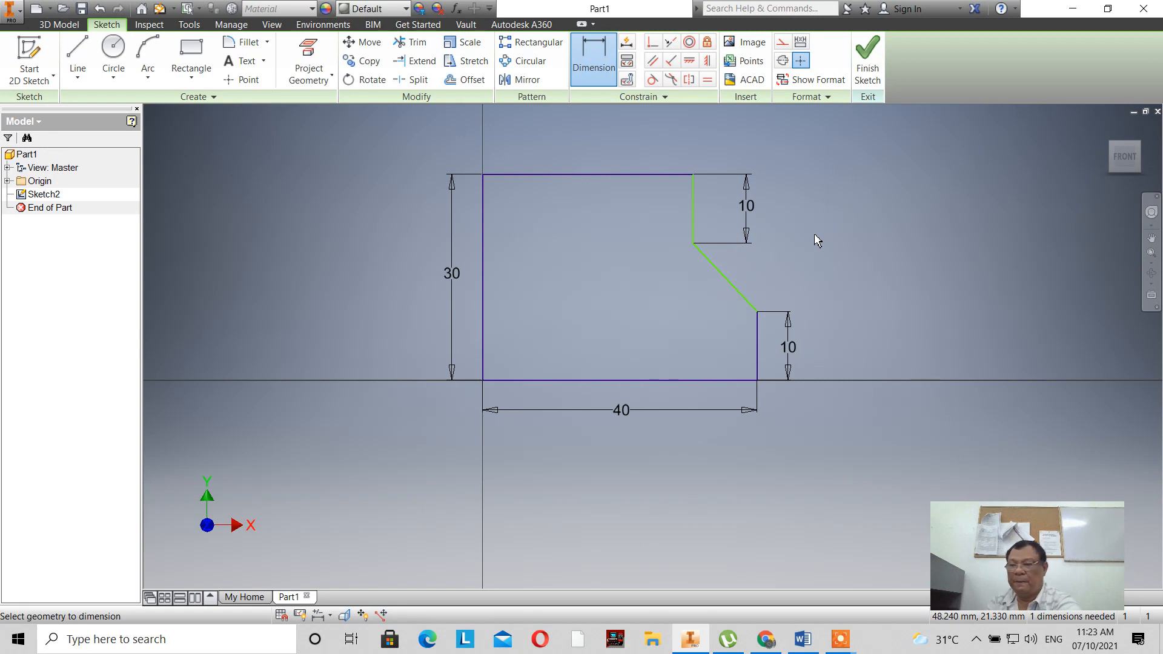
Step: Dimension the profile's top horizontal edge and set its length to 20 mm
{"action": "left_click", "coordinate": [591, 173]}
{"action": "left_click", "coordinate": [591, 148]}
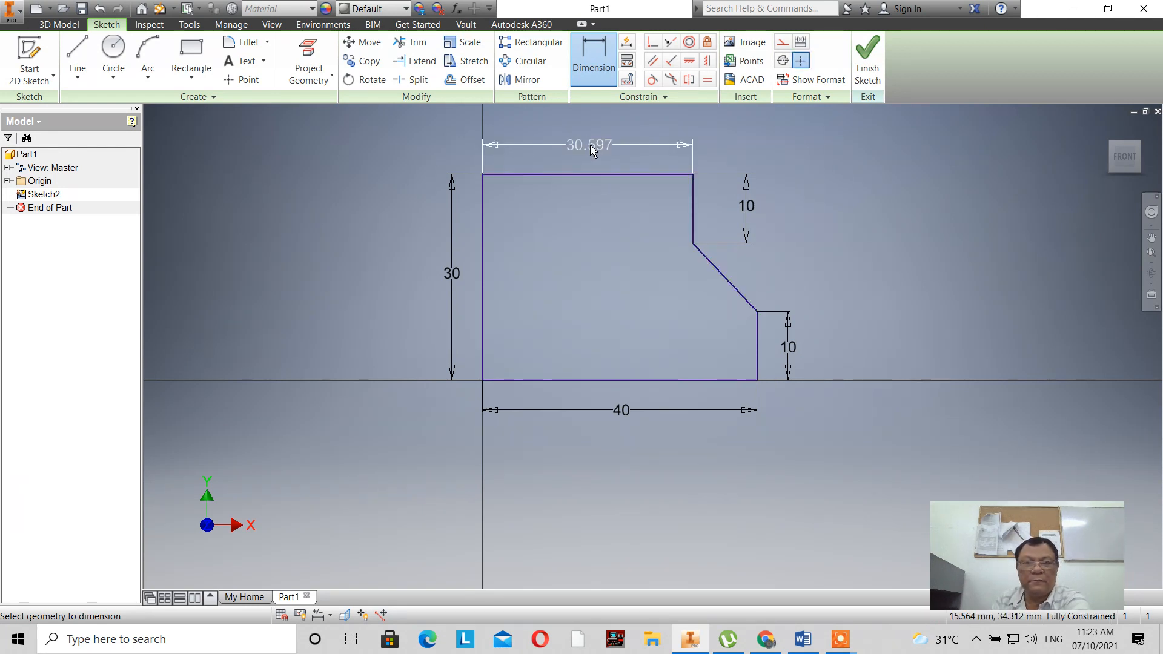
{"action": "left_click", "coordinate": [591, 144]}
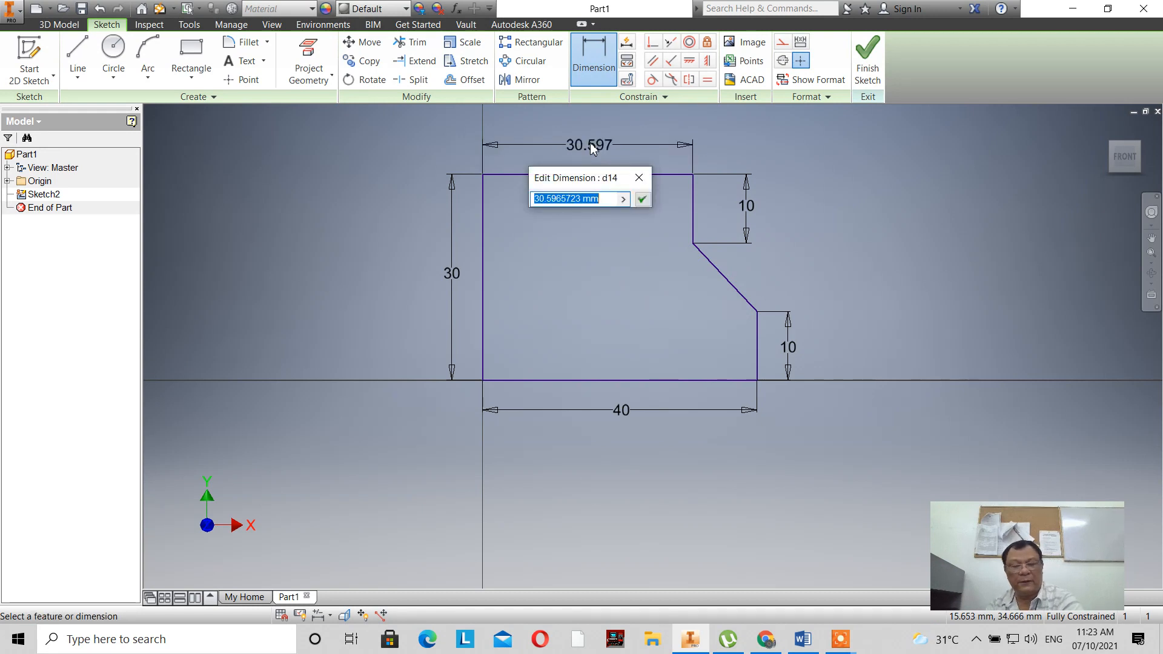
{"action": "type", "text": "20"}
{"action": "key", "text": "Return"}
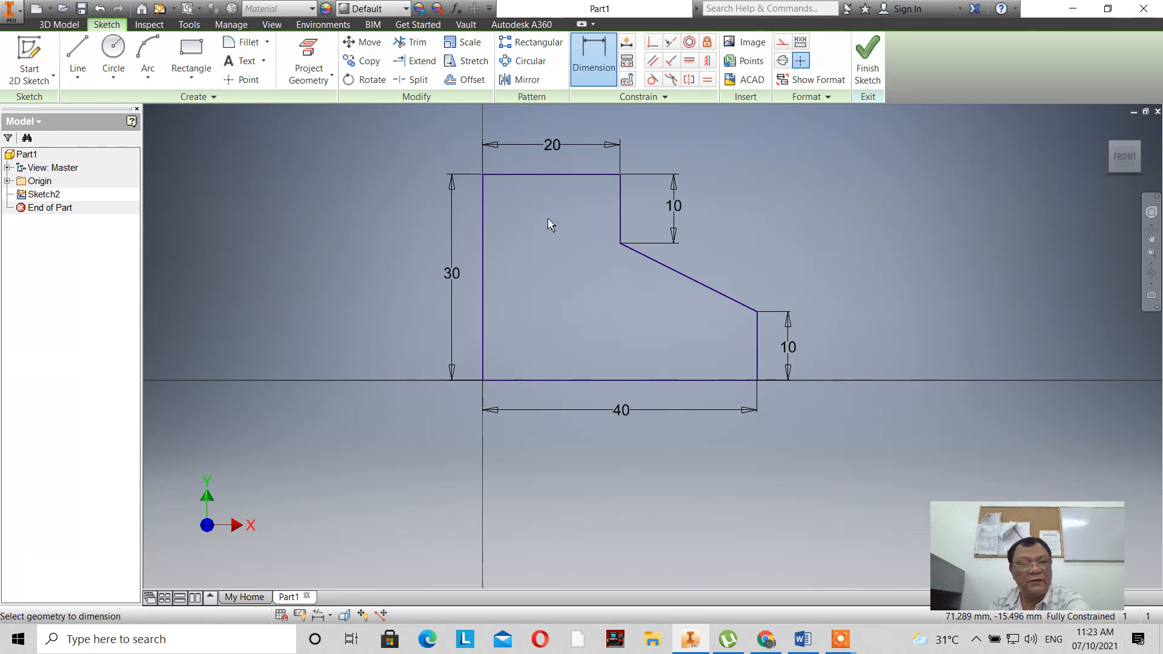
Step: Draw a circle 10 mm in diameter inside the upper part of the profile
{"action": "left_click", "coordinate": [120, 56]}
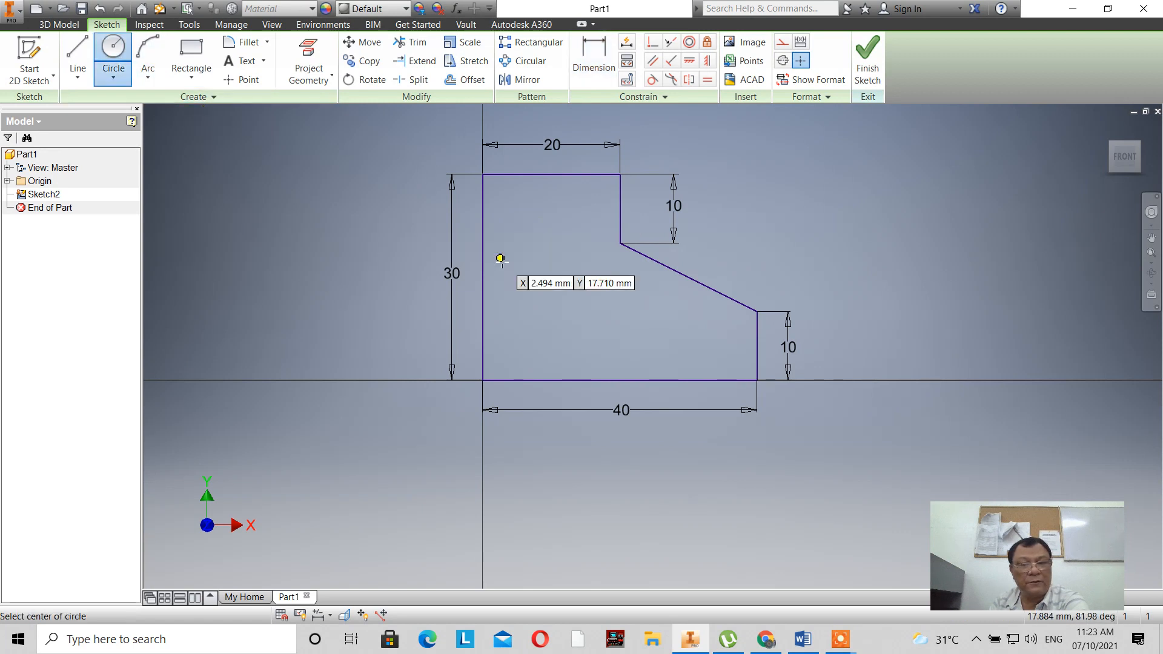
{"action": "left_click", "coordinate": [551, 227]}
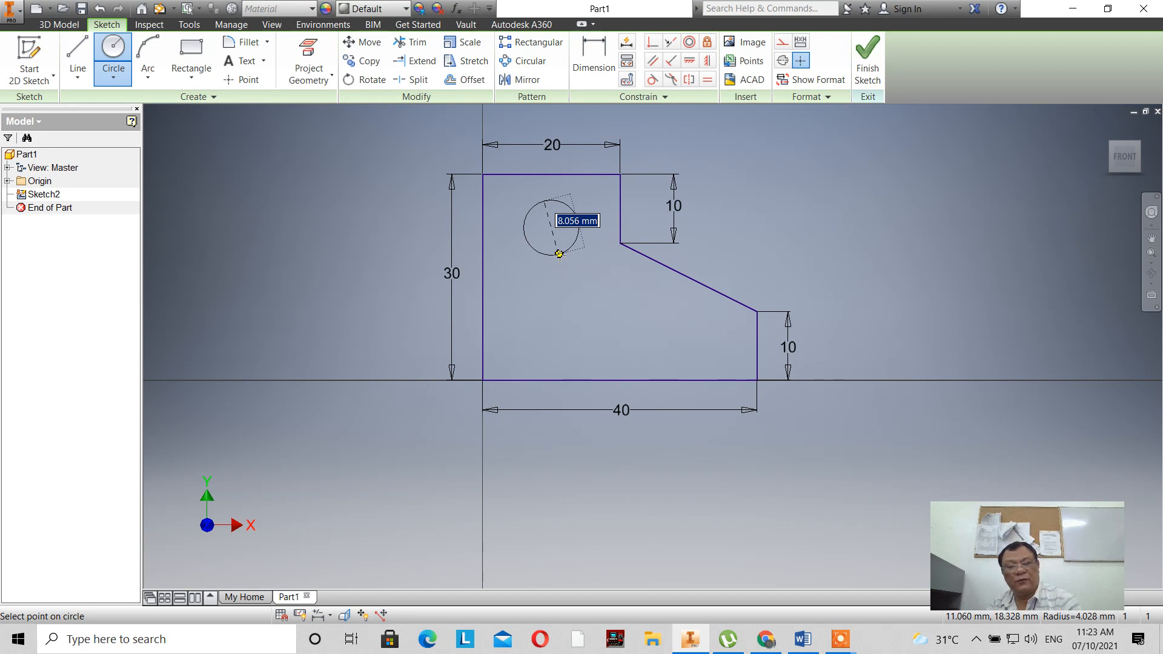
{"action": "type", "text": "10"}
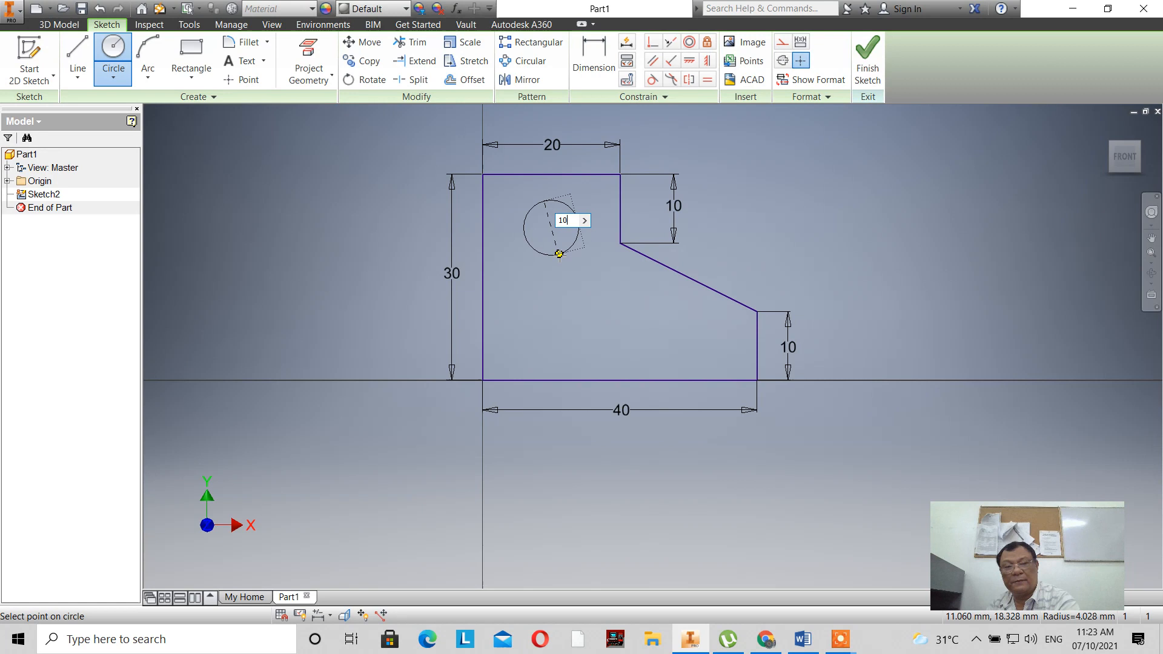
{"action": "key", "text": "Return"}
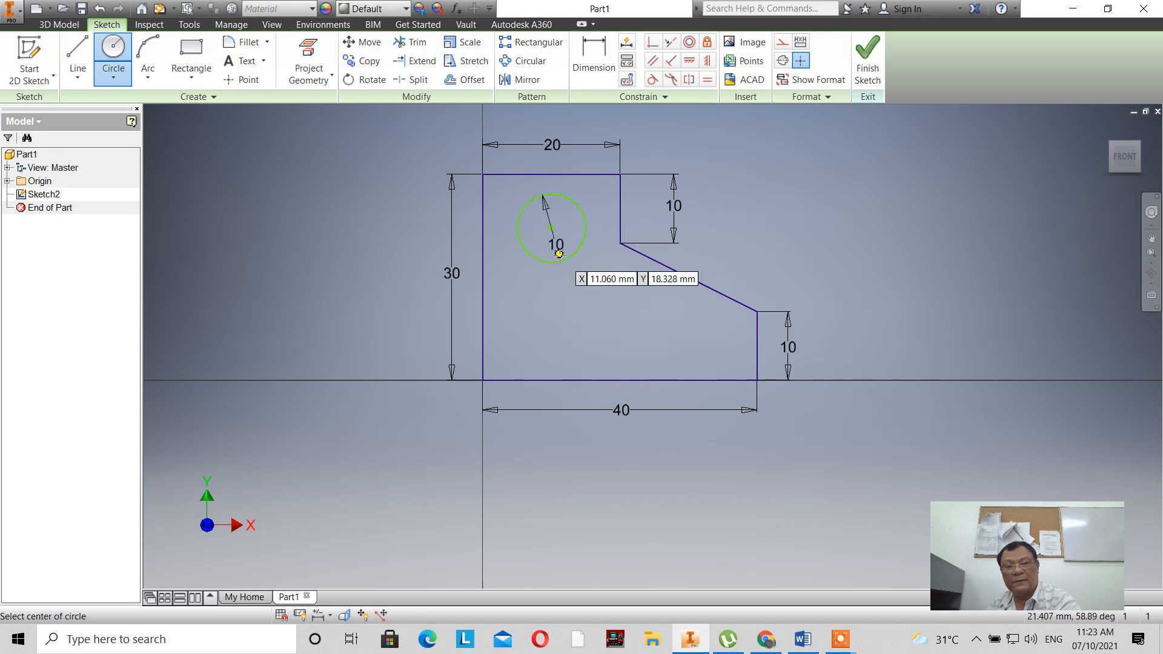
Step: Dimension the circle centre's vertical distance from the profile's top edge and set it to 10 mm
{"action": "right_click", "coordinate": [793, 201]}
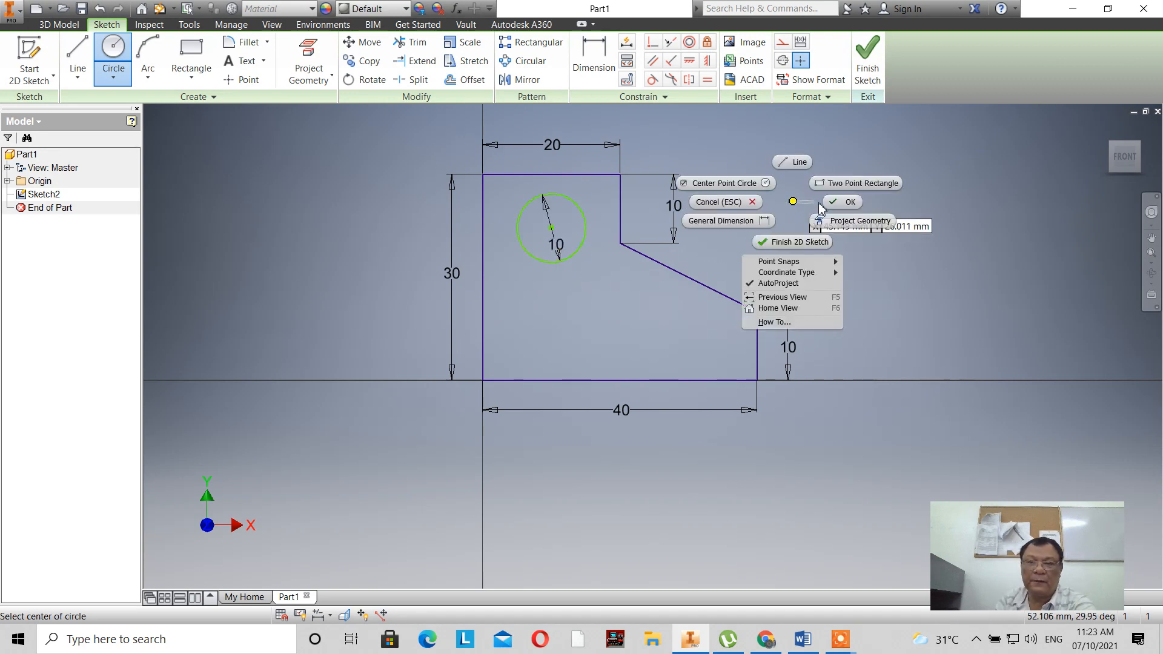
{"action": "left_click", "coordinate": [842, 201]}
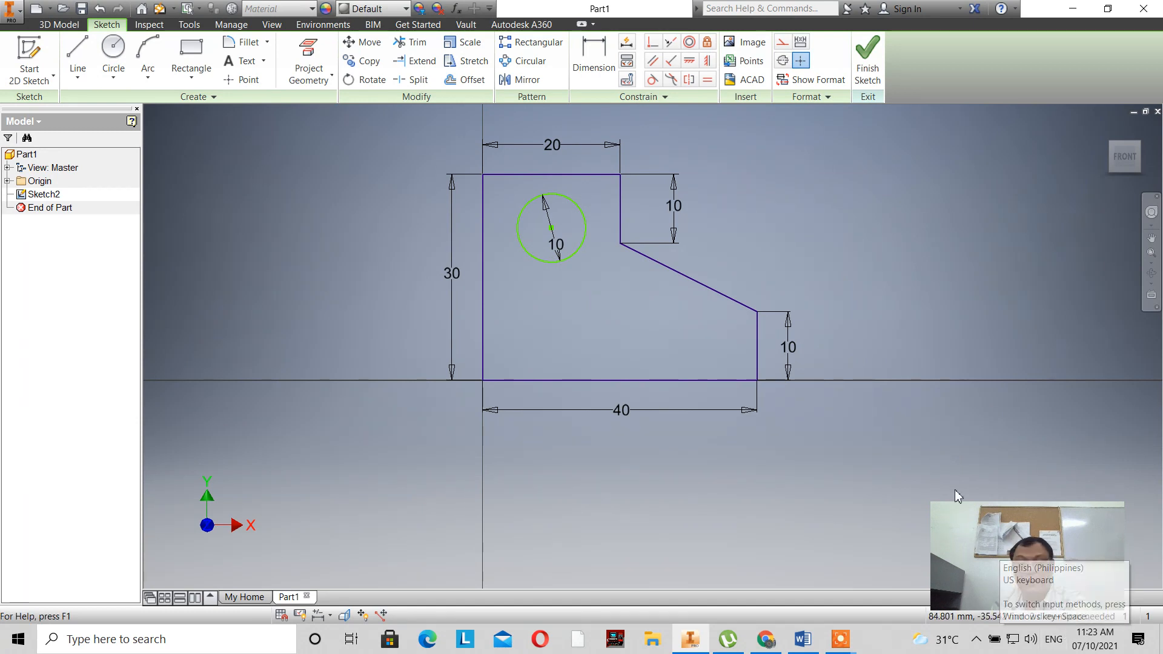
{"action": "left_click", "coordinate": [596, 53]}
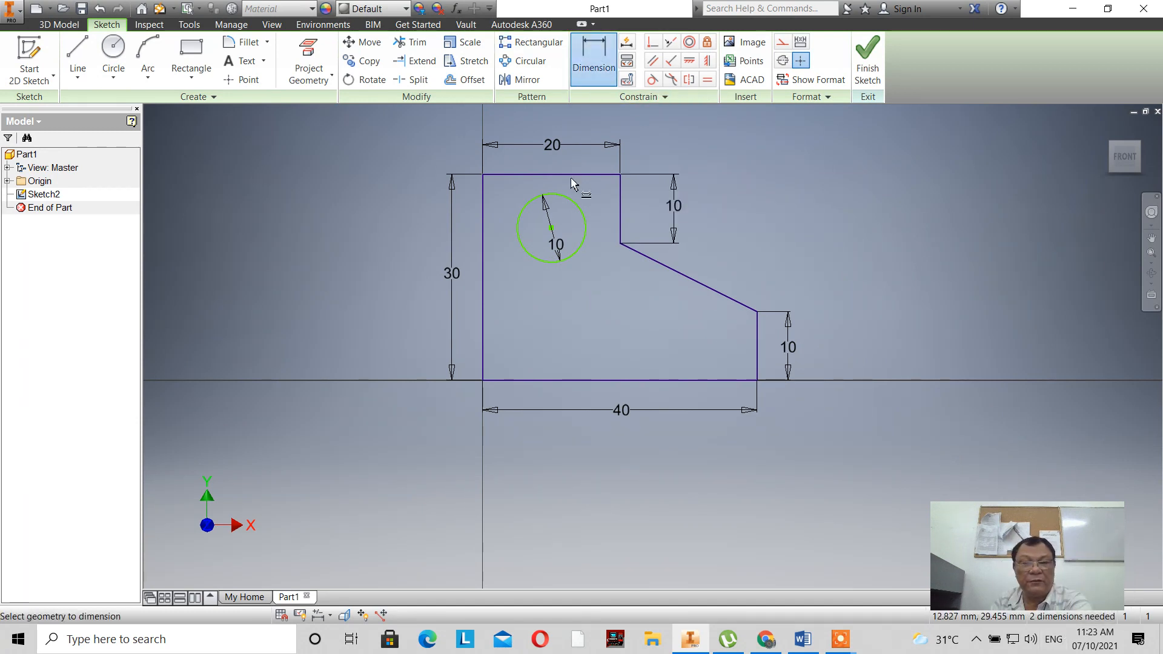
{"action": "left_click", "coordinate": [551, 228]}
{"action": "left_click", "coordinate": [556, 175]}
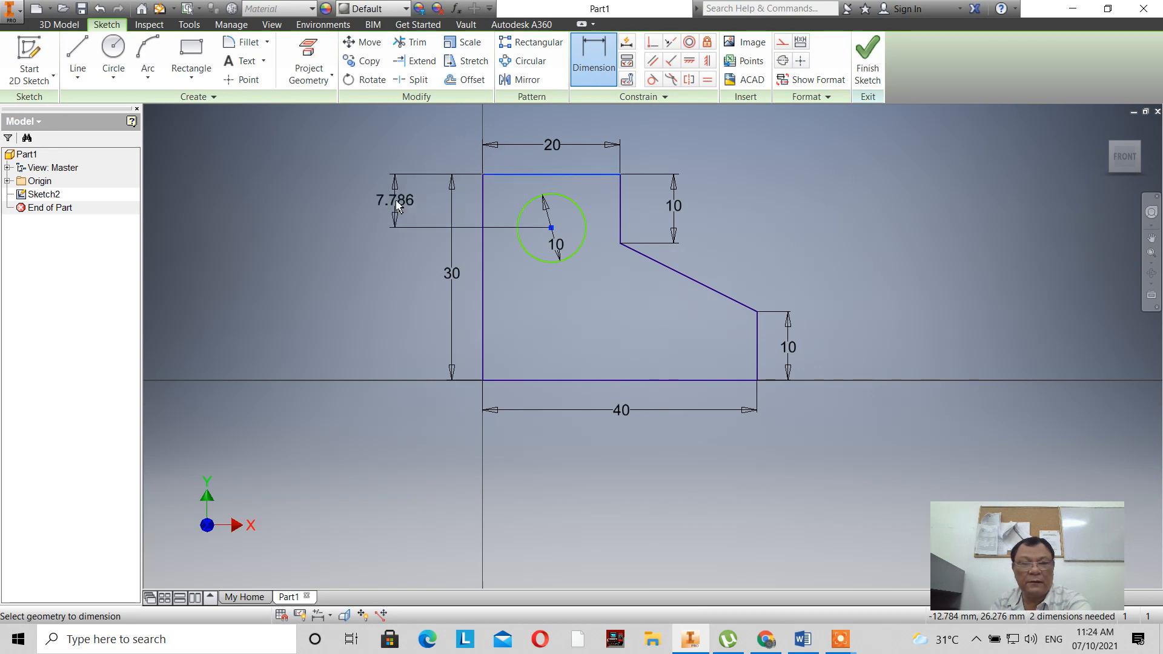
{"action": "left_click", "coordinate": [394, 200]}
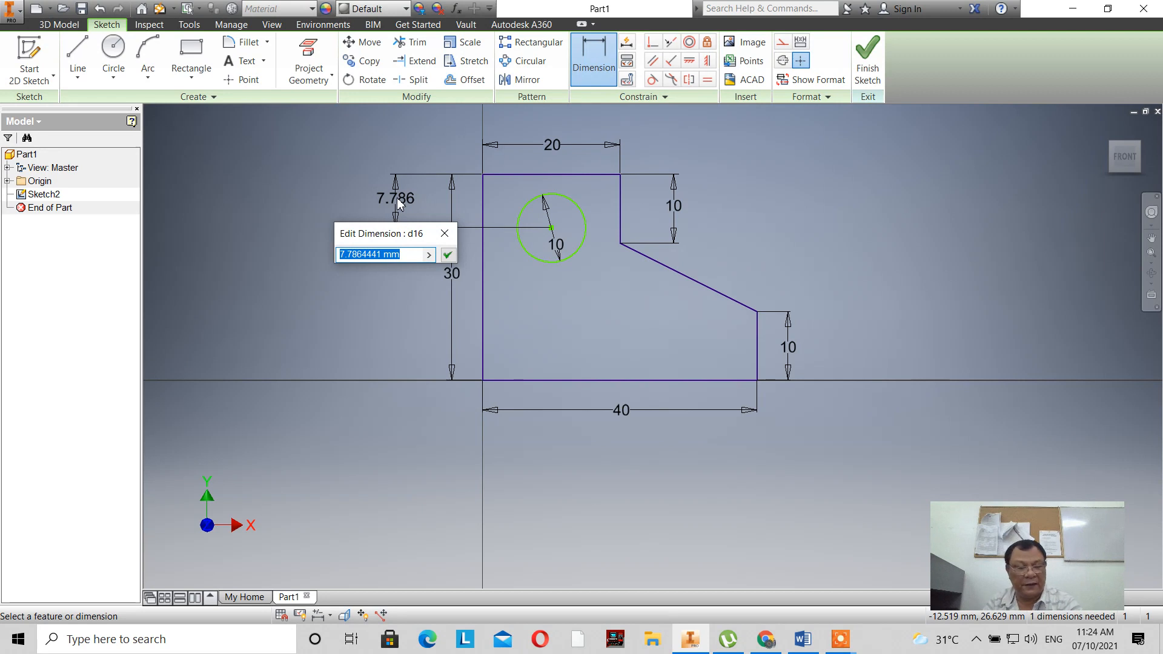
{"action": "type", "text": "10"}
{"action": "key", "text": "Return"}
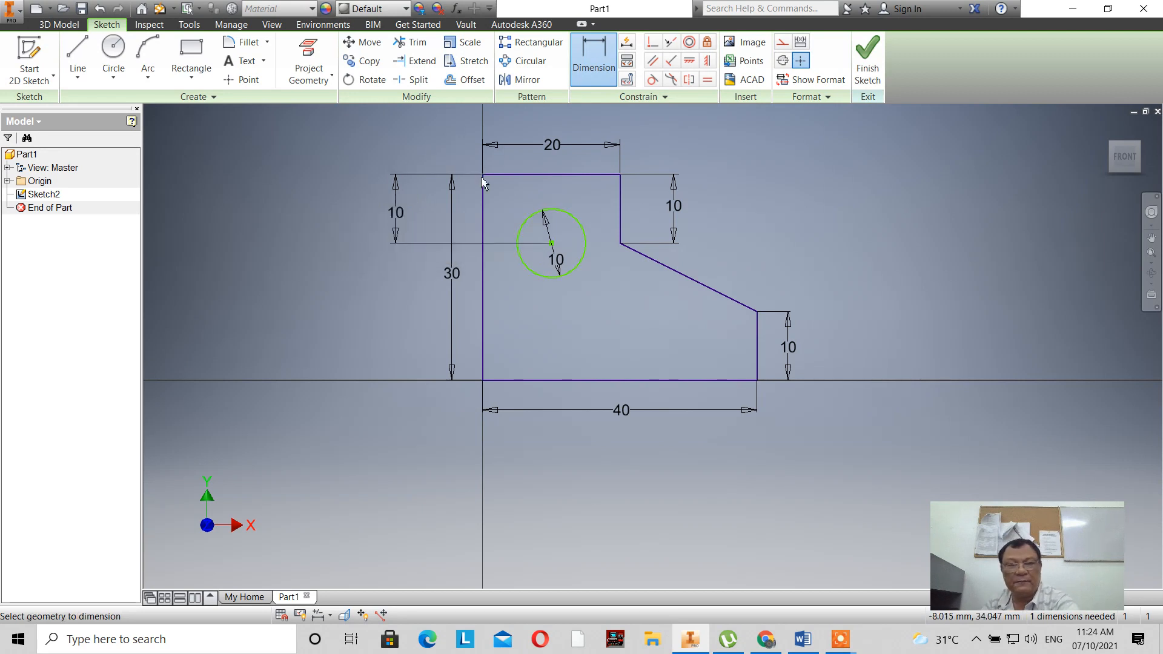
{"action": "left_click", "coordinate": [564, 176]}
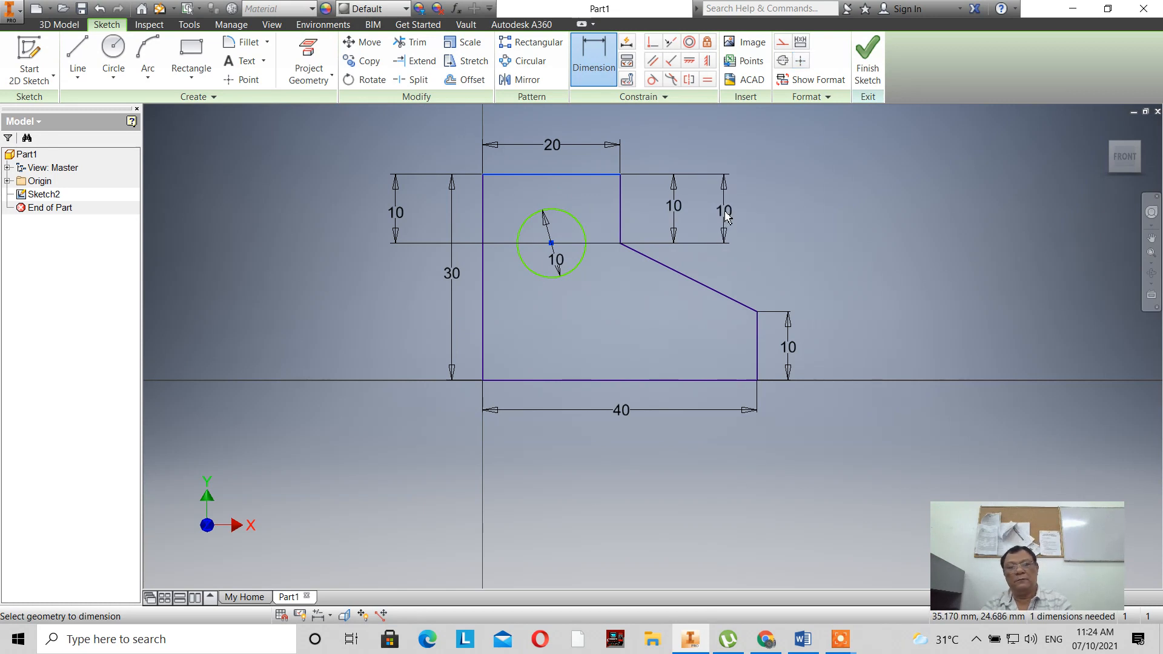
{"action": "left_click", "coordinate": [727, 215]}
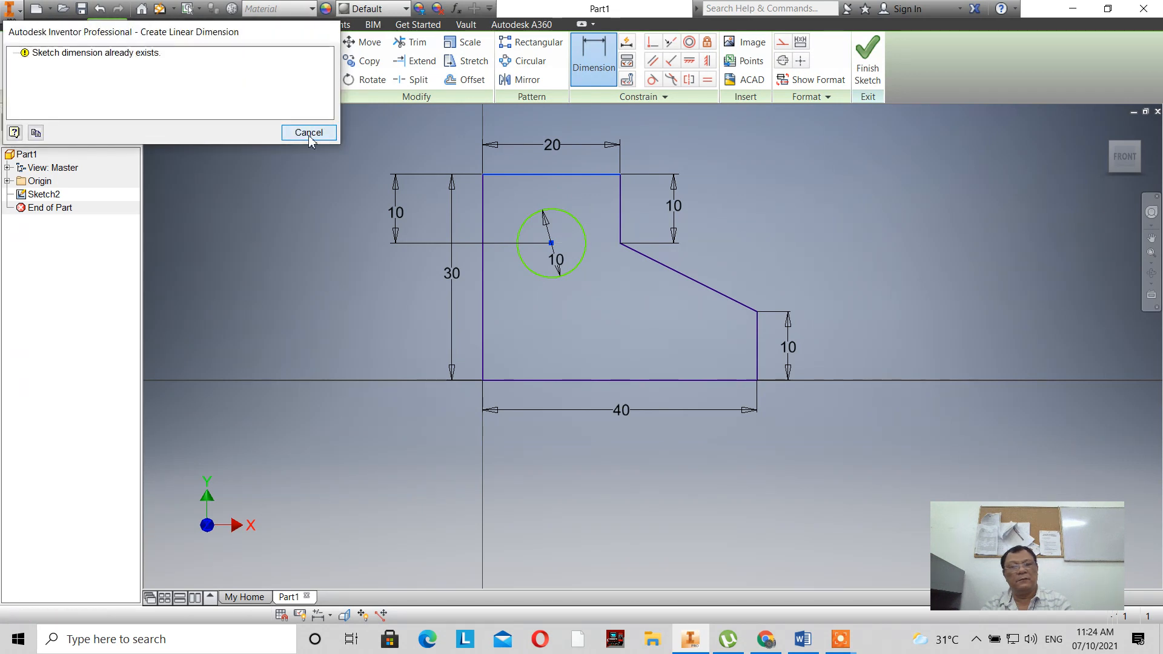
{"action": "left_click", "coordinate": [309, 133]}
Step: Set the length of the short vertical edge above the inclined line to 12 mm
{"action": "double_click", "coordinate": [670, 206]}
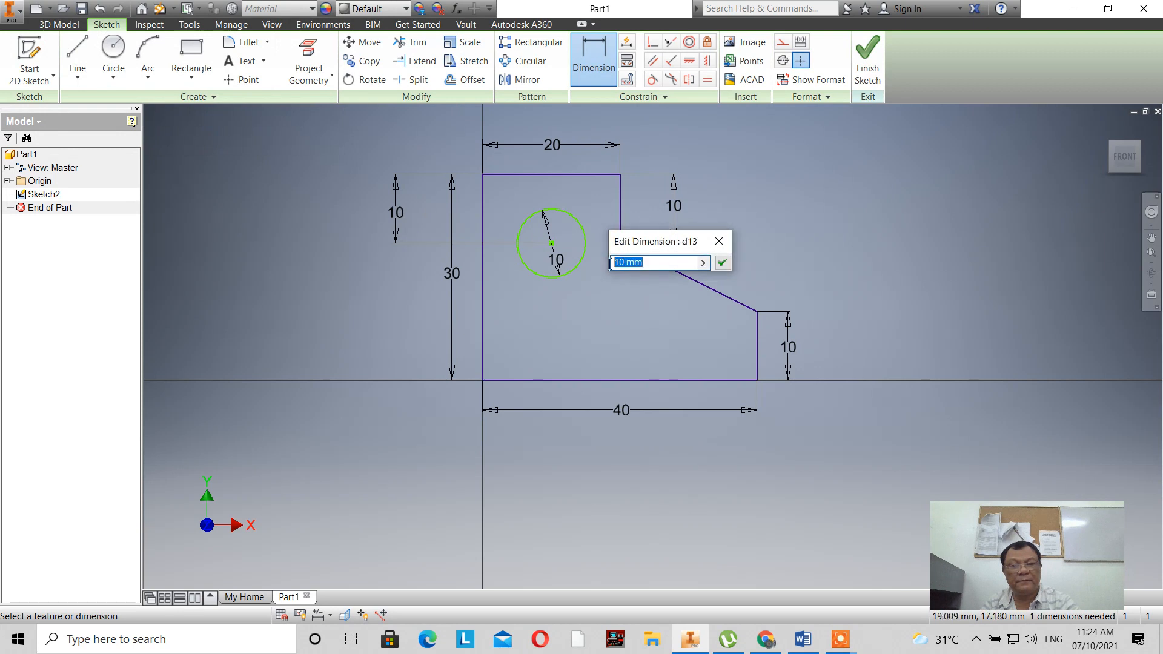
{"action": "type", "text": "12"}
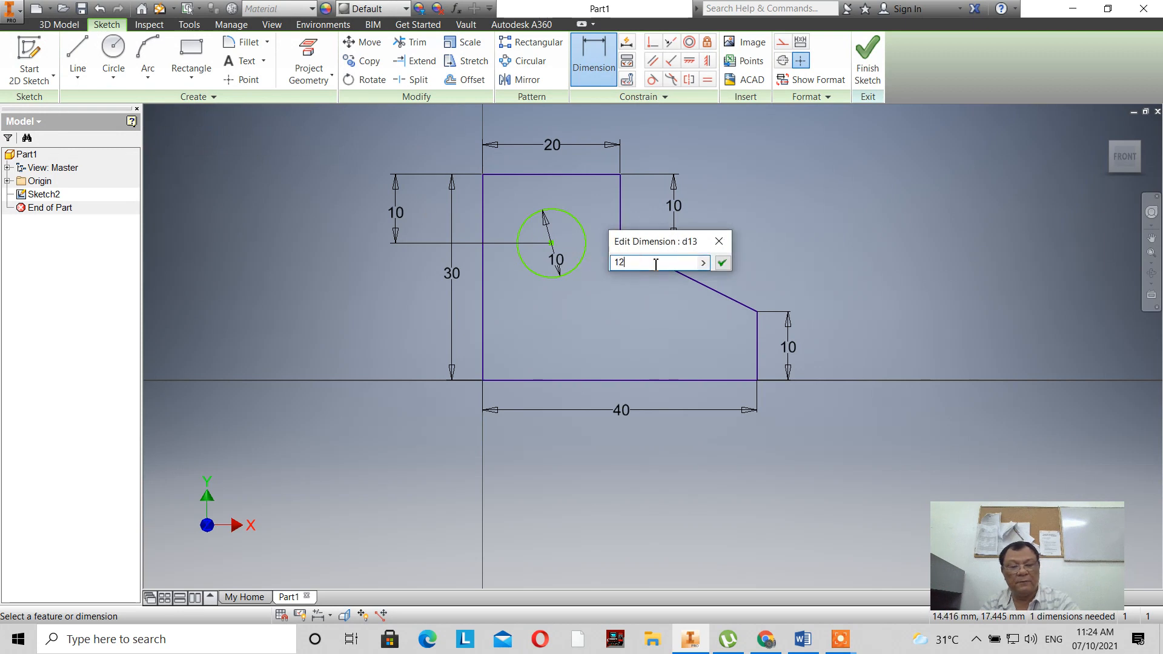
{"action": "left_click", "coordinate": [721, 262]}
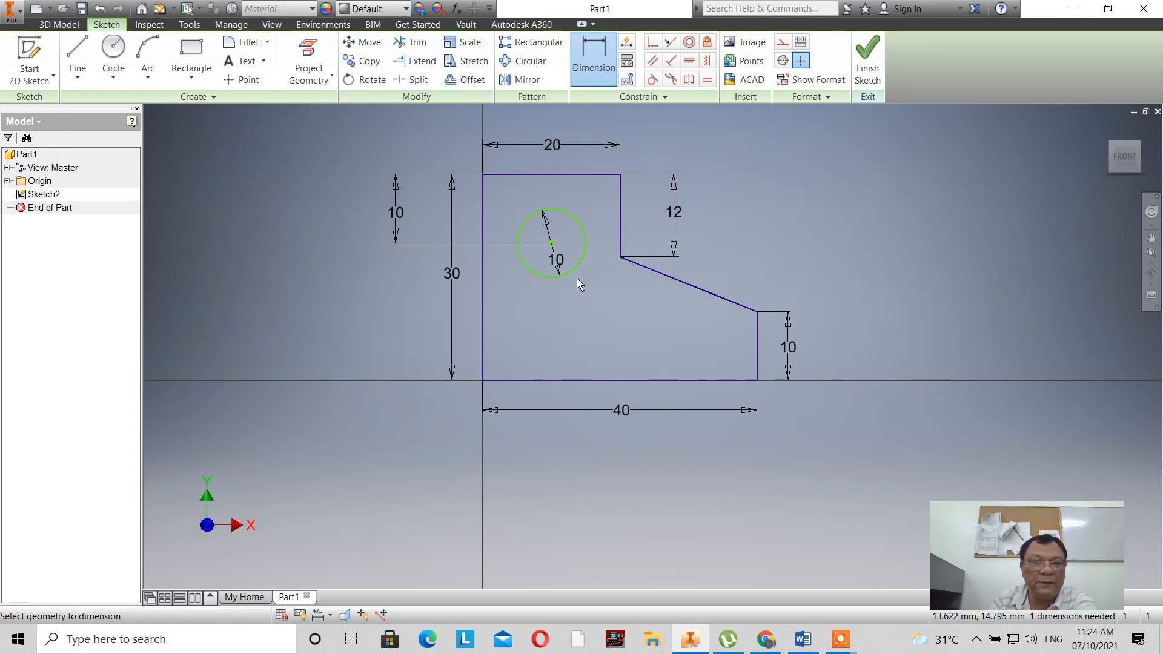
Step: Dimension the horizontal distance from the profile's left vertical edge to the circle's centre, placing it below the profile
{"action": "left_click", "coordinate": [482, 271]}
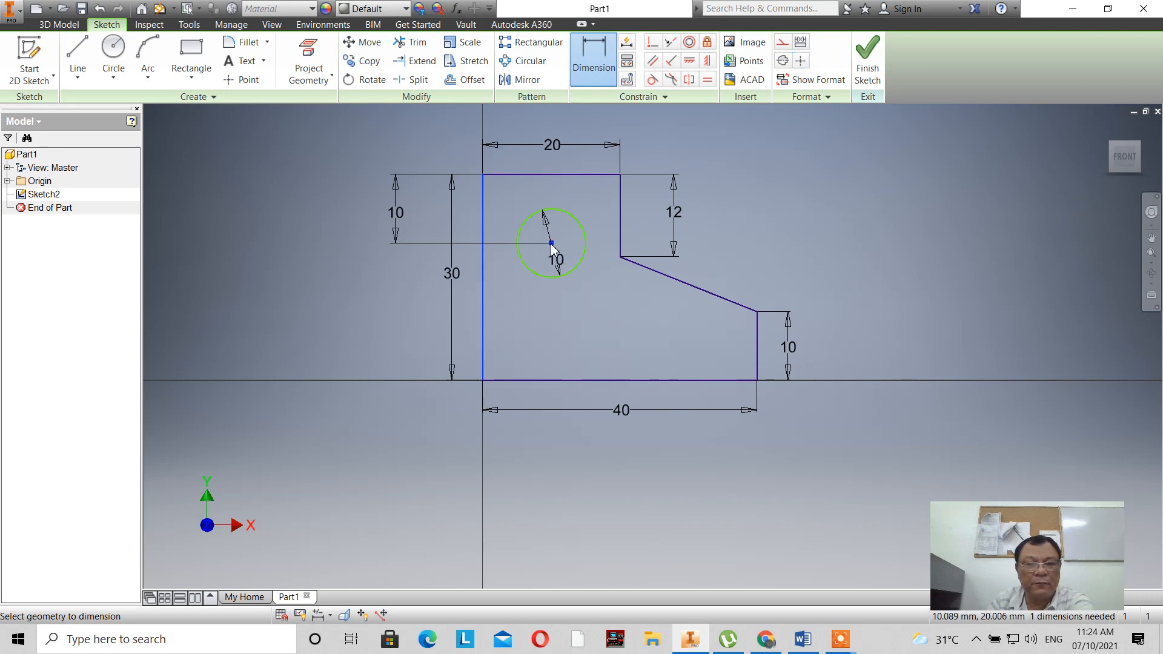
{"action": "left_click", "coordinate": [551, 243]}
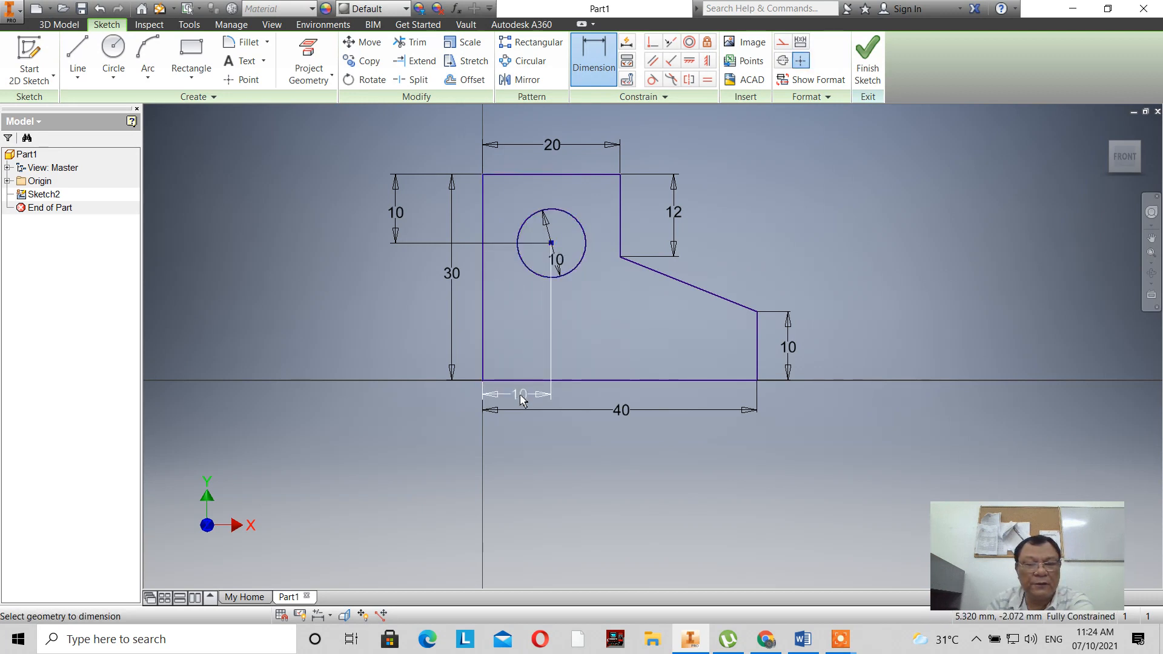
{"action": "left_click", "coordinate": [520, 398]}
{"action": "scroll", "coordinate": [745, 255], "scroll_direction": "up", "scroll_amount": 3}
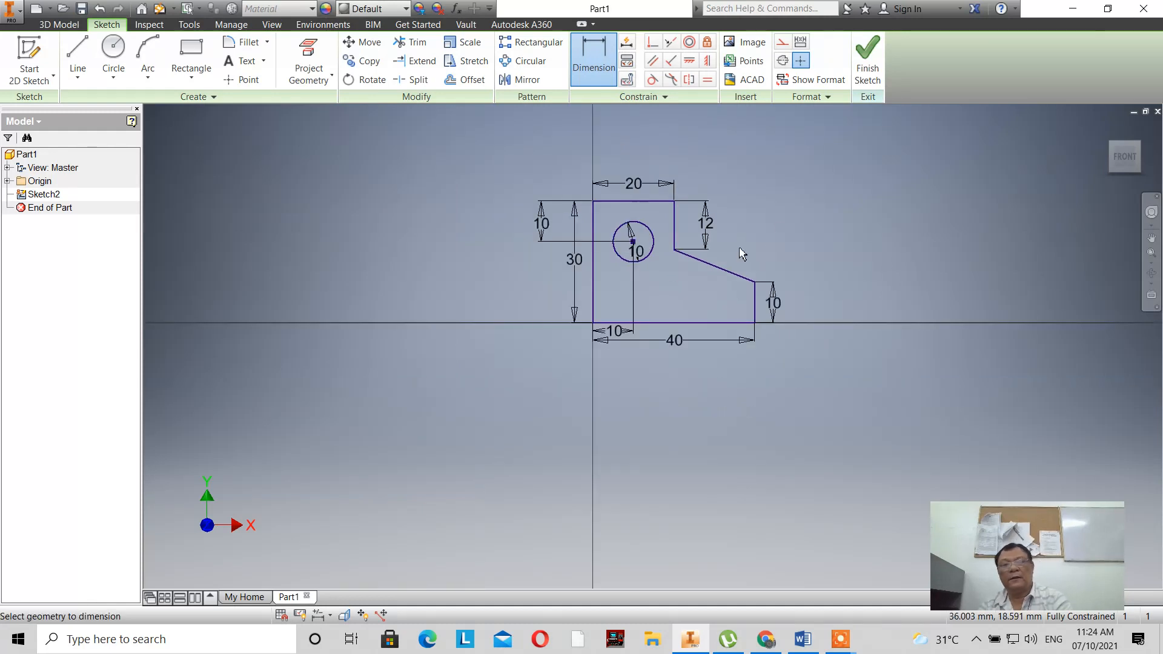
{"action": "scroll", "coordinate": [787, 260], "scroll_direction": "down", "scroll_amount": 5}
{"action": "scroll", "coordinate": [748, 306], "scroll_direction": "up", "scroll_amount": 5}
{"action": "scroll", "coordinate": [788, 261], "scroll_direction": "down", "scroll_amount": 2}
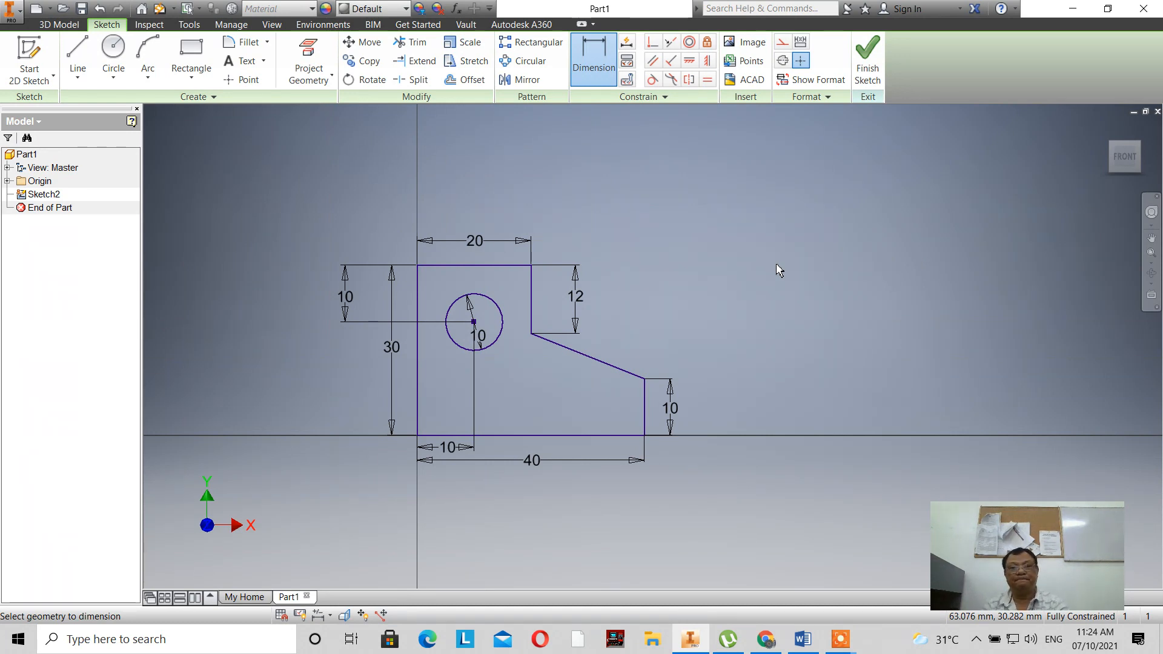
{"action": "scroll", "coordinate": [598, 234], "scroll_direction": "down", "scroll_amount": 3}
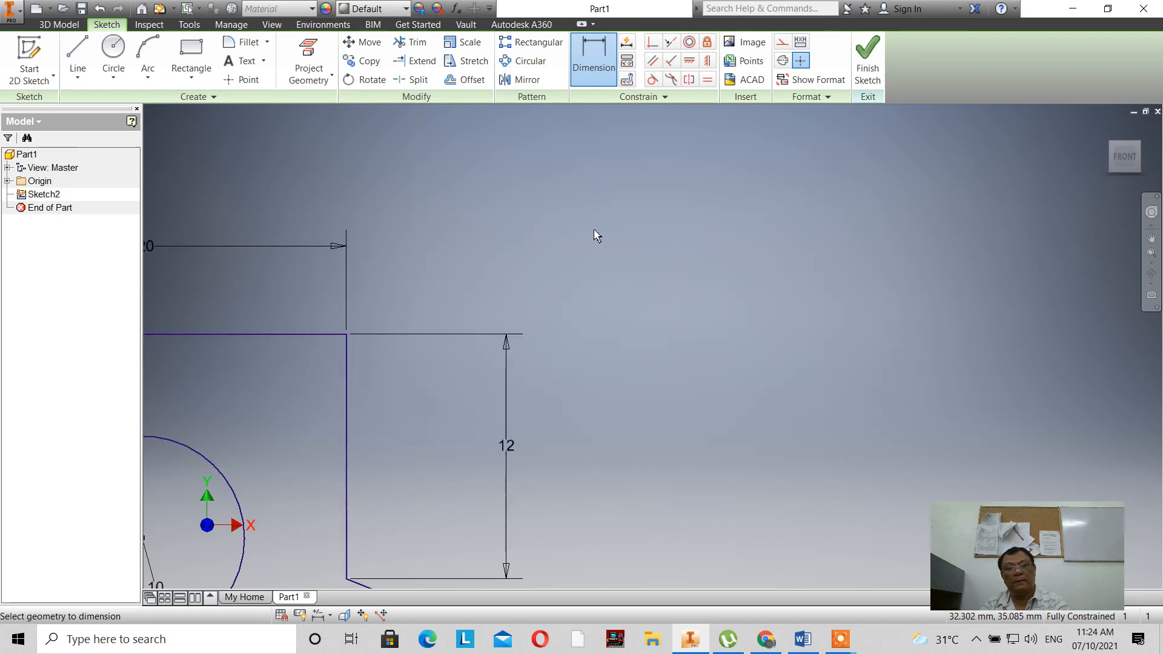
{"action": "scroll", "coordinate": [568, 195], "scroll_direction": "up", "scroll_amount": 3}
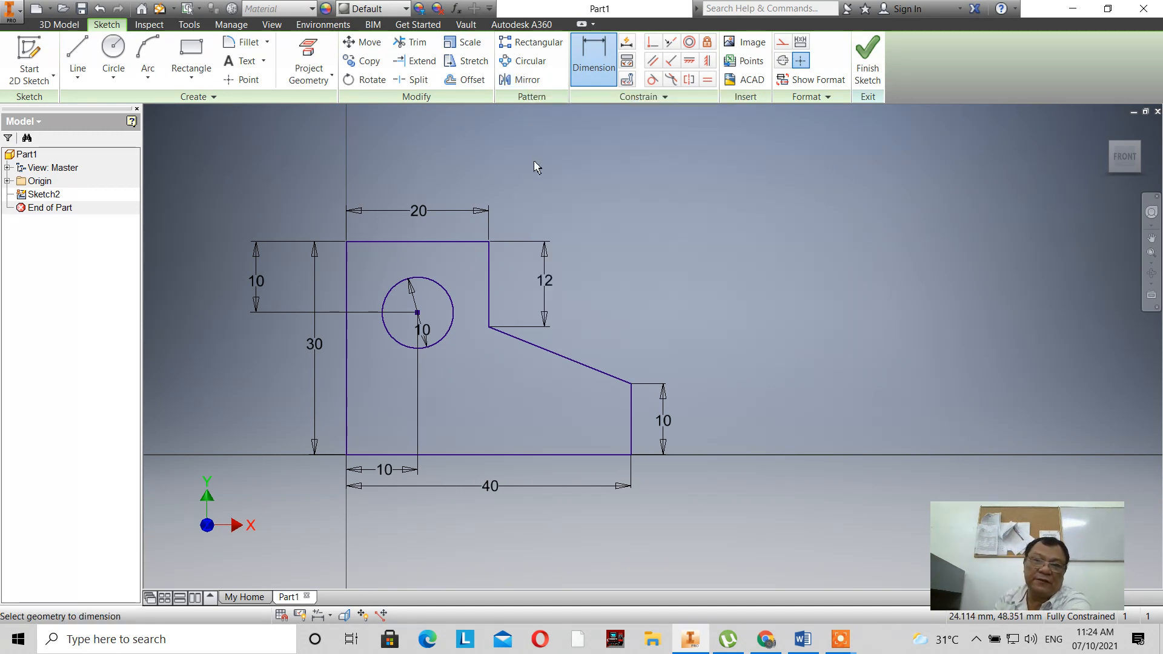
Step: Mirror the whole profile and its circle about the short right vertical edge of the sketch
{"action": "left_click", "coordinate": [527, 80]}
{"action": "mouse_move", "coordinate": [227, 164]}
{"action": "left_mouse_down"}
{"action": "mouse_move", "coordinate": [285, 255]}
{"action": "mouse_move", "coordinate": [699, 570]}
{"action": "mouse_move", "coordinate": [710, 552]}
{"action": "left_mouse_up"}
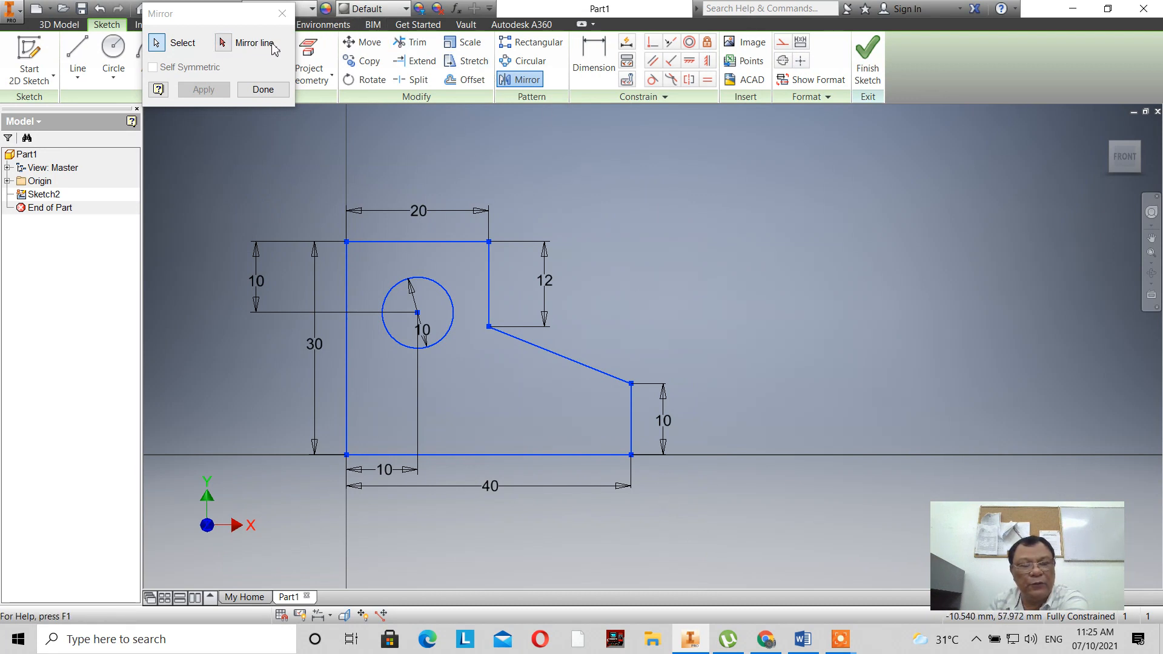
{"action": "left_click", "coordinate": [224, 43]}
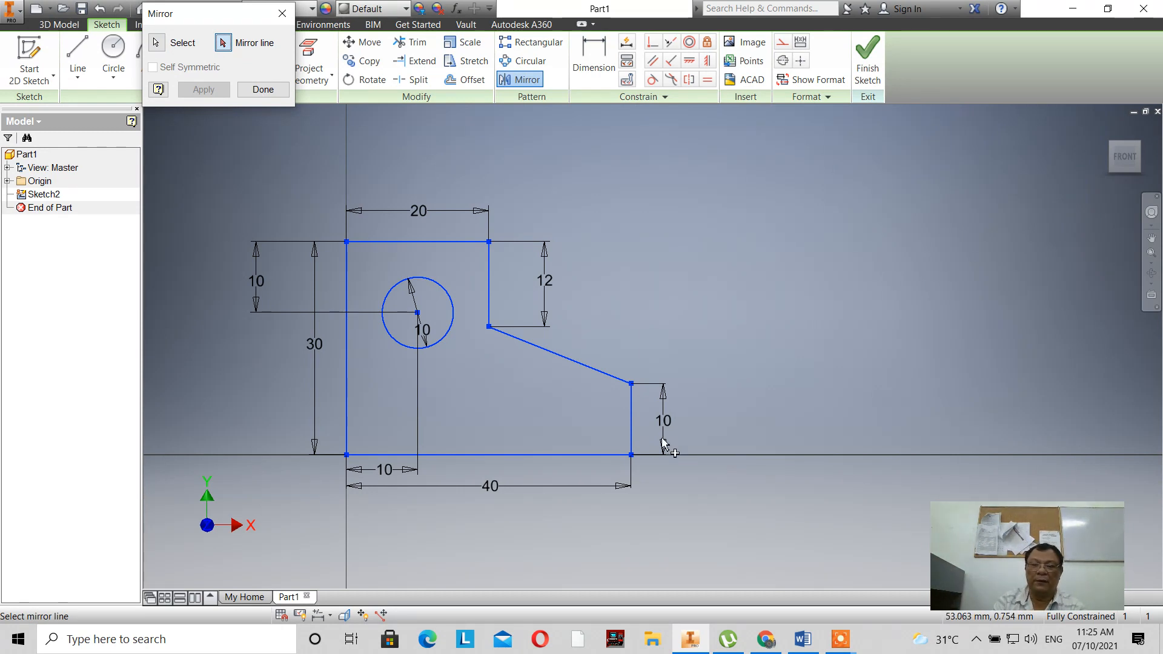
{"action": "left_click", "coordinate": [632, 431]}
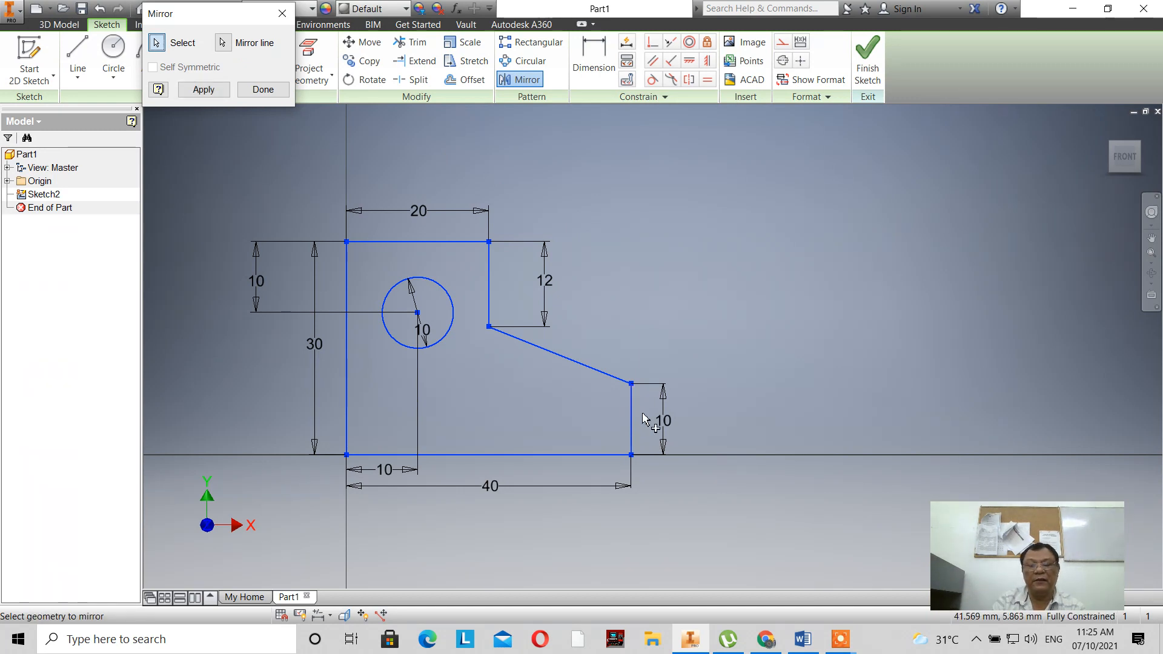
{"action": "left_click", "coordinate": [218, 91]}
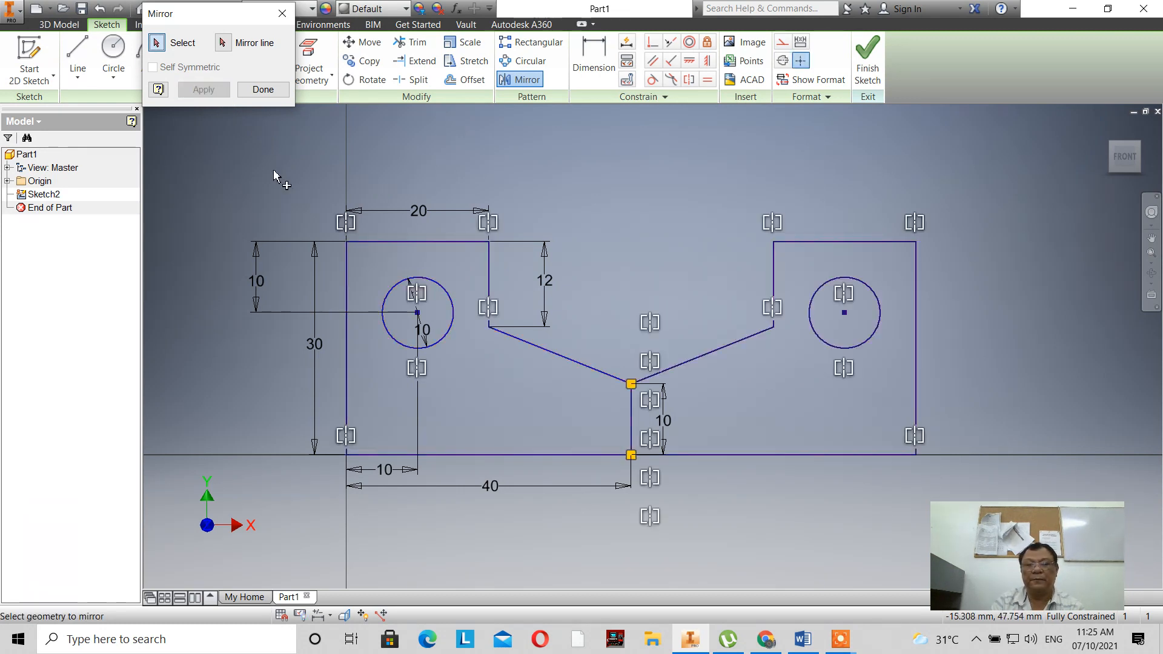
{"action": "scroll", "coordinate": [282, 188], "scroll_direction": "down", "scroll_amount": 2}
{"action": "scroll", "coordinate": [283, 194], "scroll_direction": "up", "scroll_amount": 3}
{"action": "scroll", "coordinate": [282, 194], "scroll_direction": "down", "scroll_amount": 2}
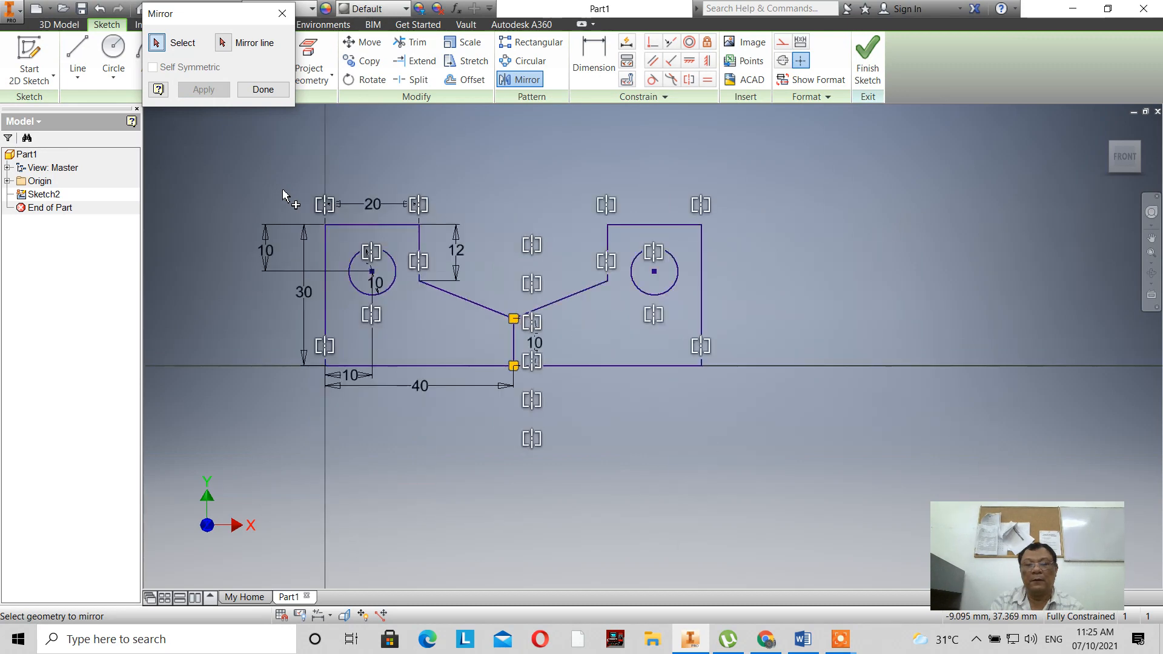
{"action": "left_click", "coordinate": [266, 90]}
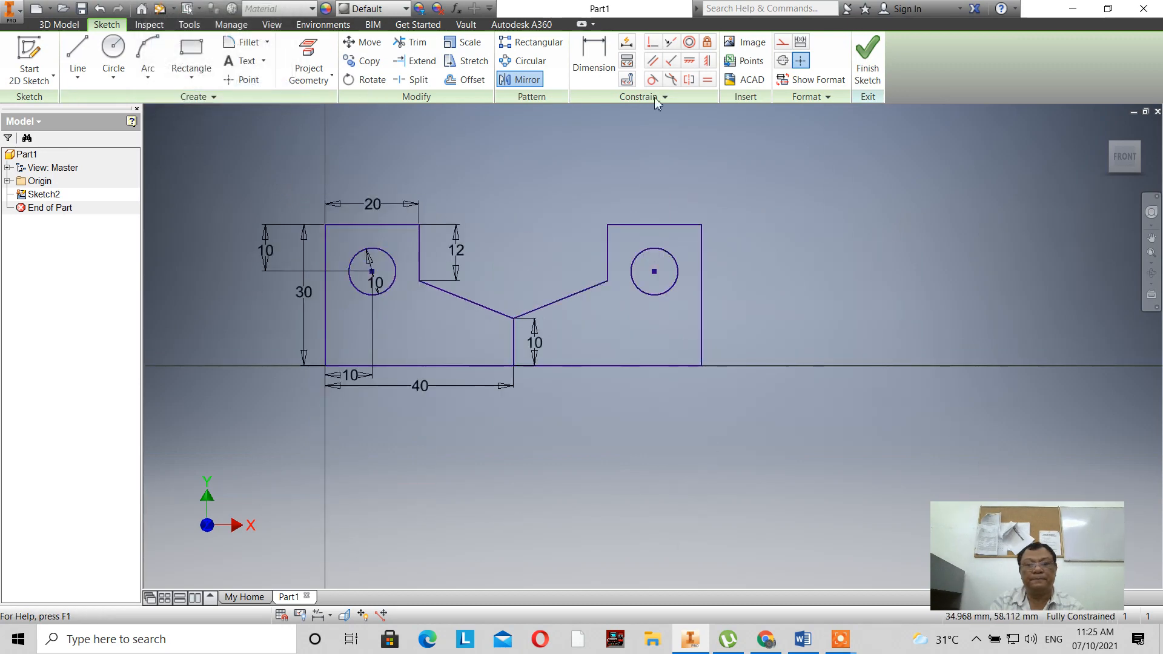
Step: Finish the sketch and turn off the visibility of its dimensions
{"action": "left_click", "coordinate": [867, 64]}
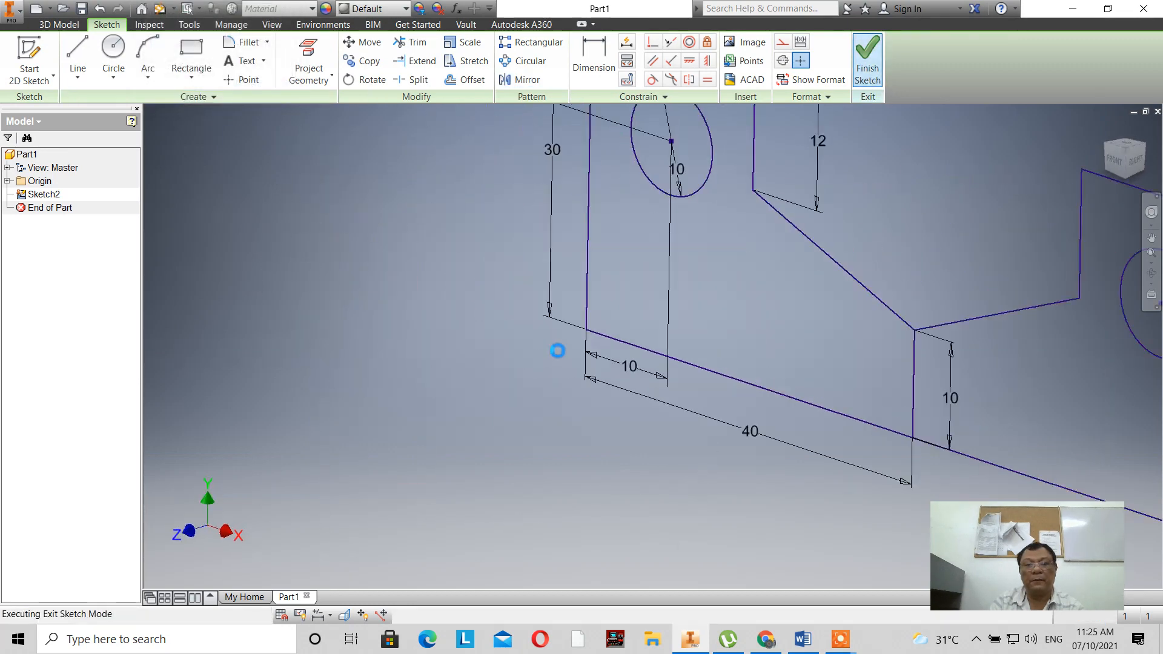
{"action": "scroll", "coordinate": [675, 369], "scroll_direction": "up", "scroll_amount": 3}
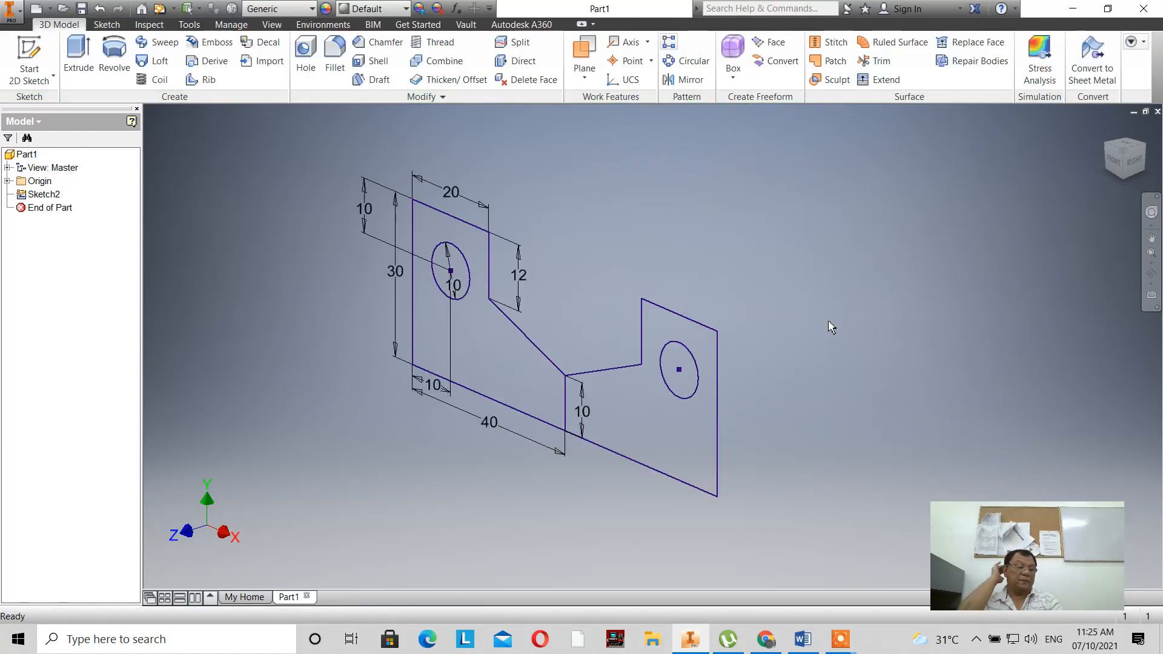
{"action": "right_click", "coordinate": [41, 195]}
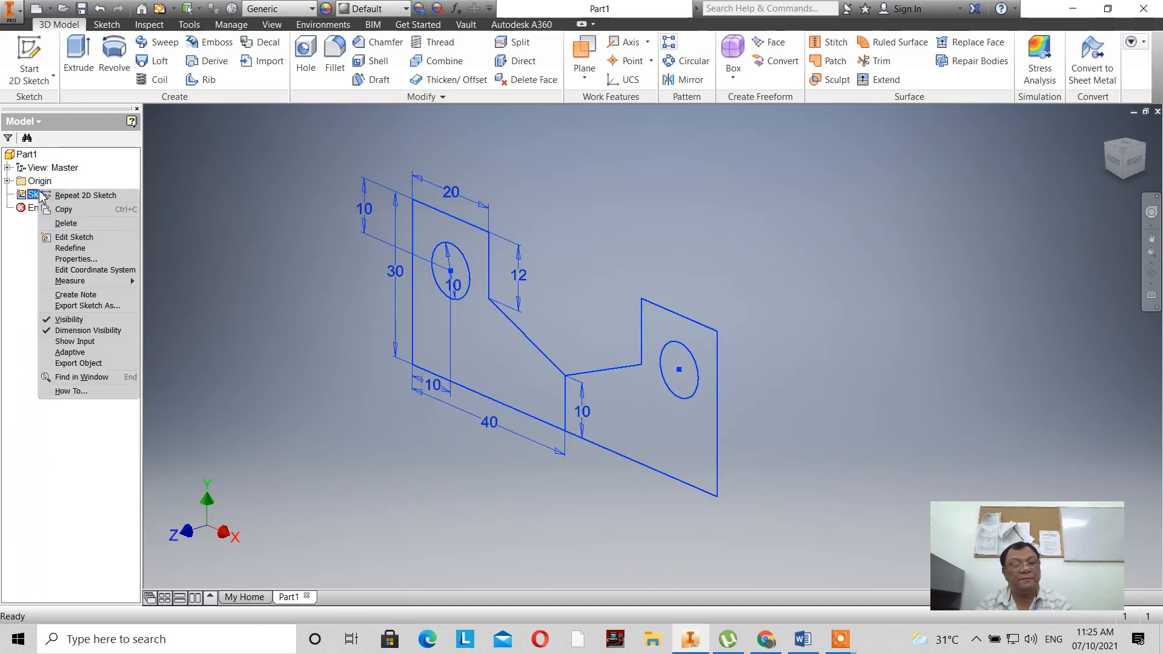
{"action": "left_click", "coordinate": [76, 334]}
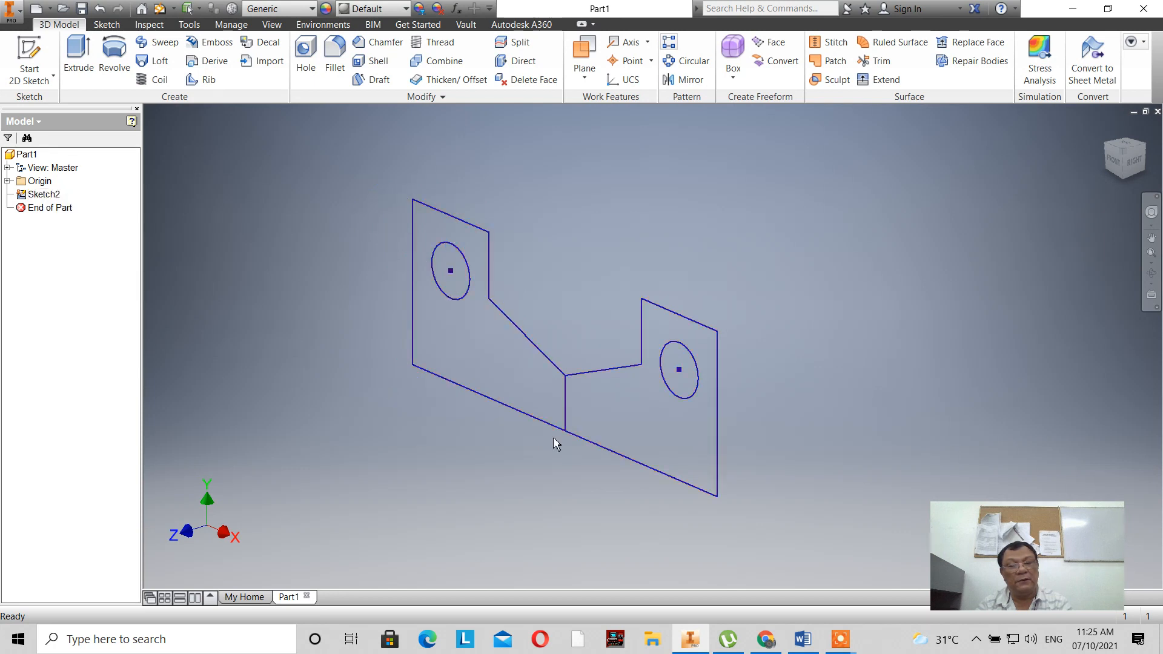
Step: Extrude both halves of the mirrored profile 10 mm in the reverse direction, leaving the two circles open as holes
{"action": "scroll", "coordinate": [553, 446], "scroll_direction": "up", "scroll_amount": 3}
{"action": "scroll", "coordinate": [535, 447], "scroll_direction": "down", "scroll_amount": 2}
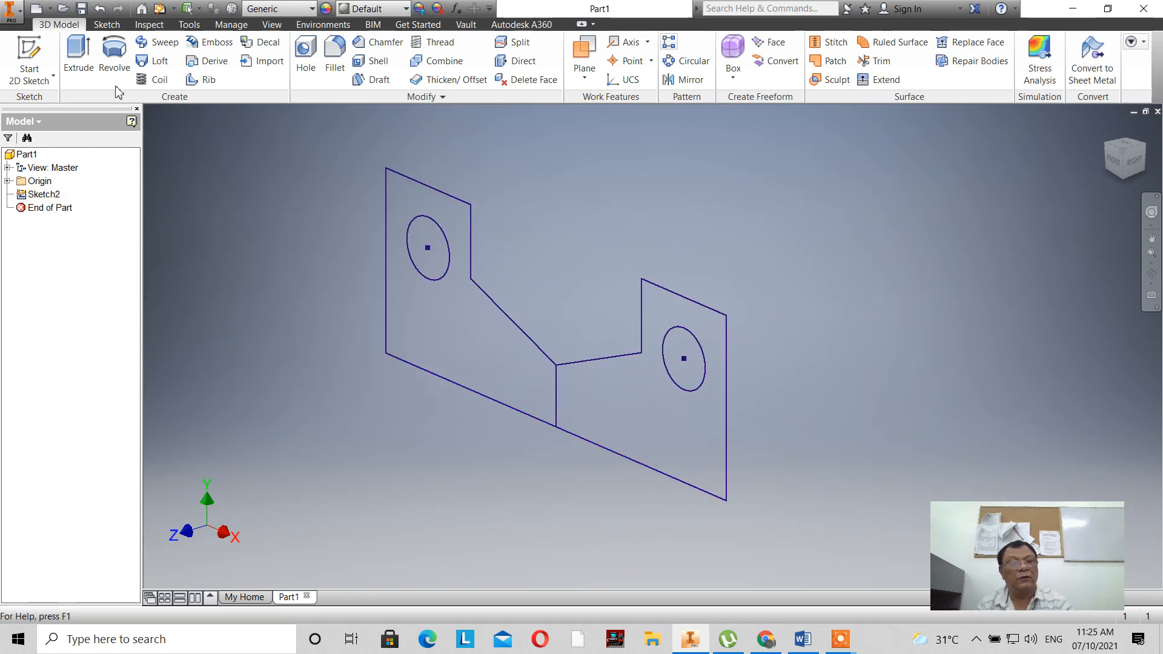
{"action": "left_click", "coordinate": [79, 57]}
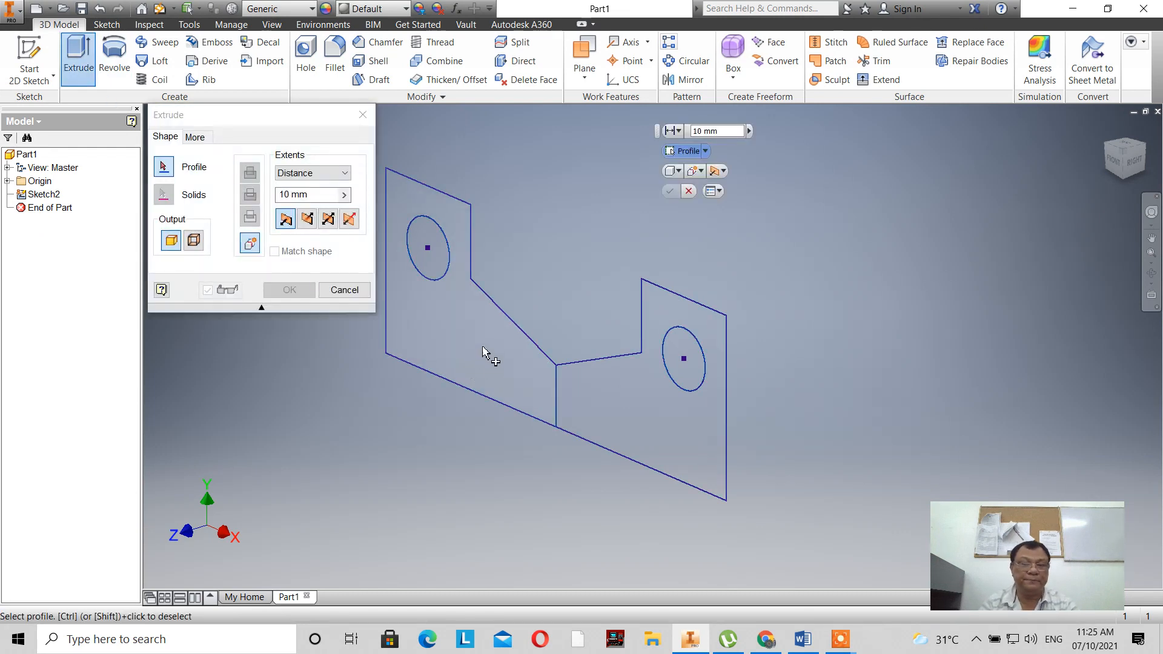
{"action": "left_click", "coordinate": [492, 376]}
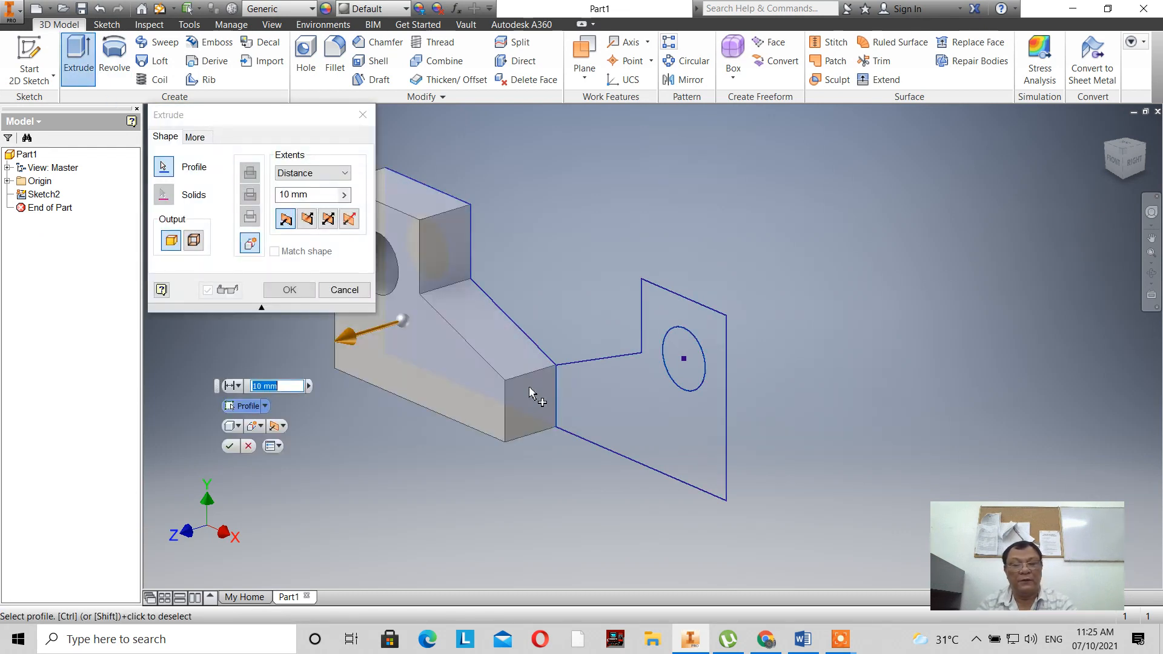
{"action": "left_click", "coordinate": [568, 410]}
{"action": "left_click", "coordinate": [308, 221]}
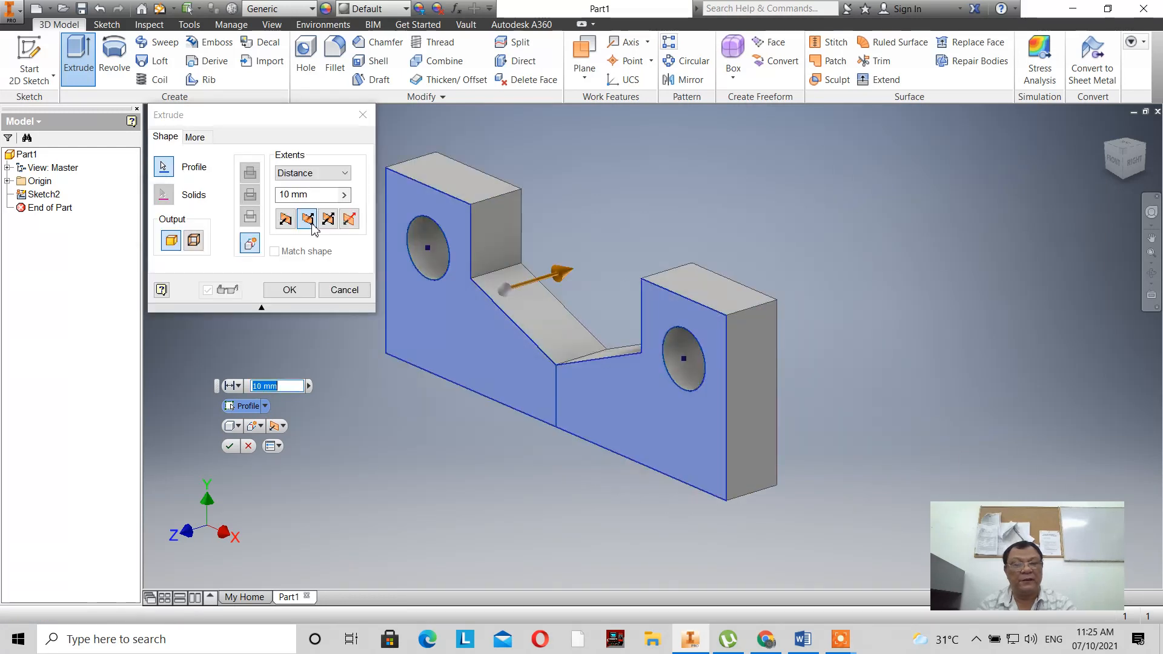
{"action": "left_click", "coordinate": [230, 447]}
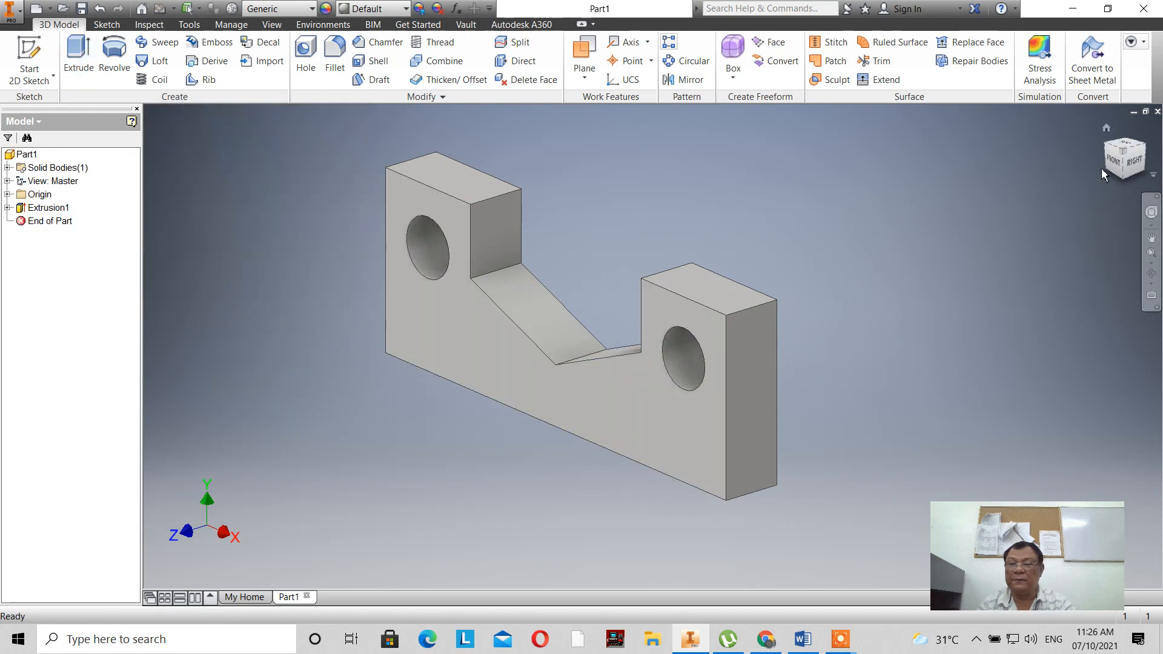
Step: View the extruded part isometrically from its upper front-right corner
{"action": "left_click", "coordinate": [1112, 161]}
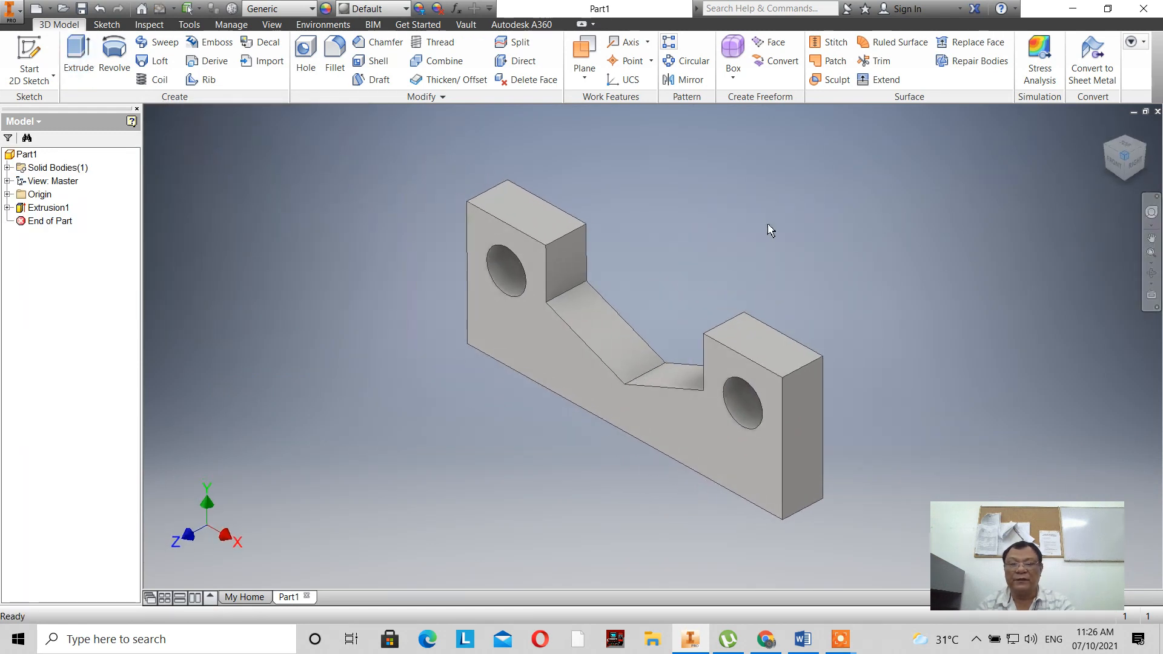
{"action": "scroll", "coordinate": [770, 219], "scroll_direction": "down", "scroll_amount": 3}
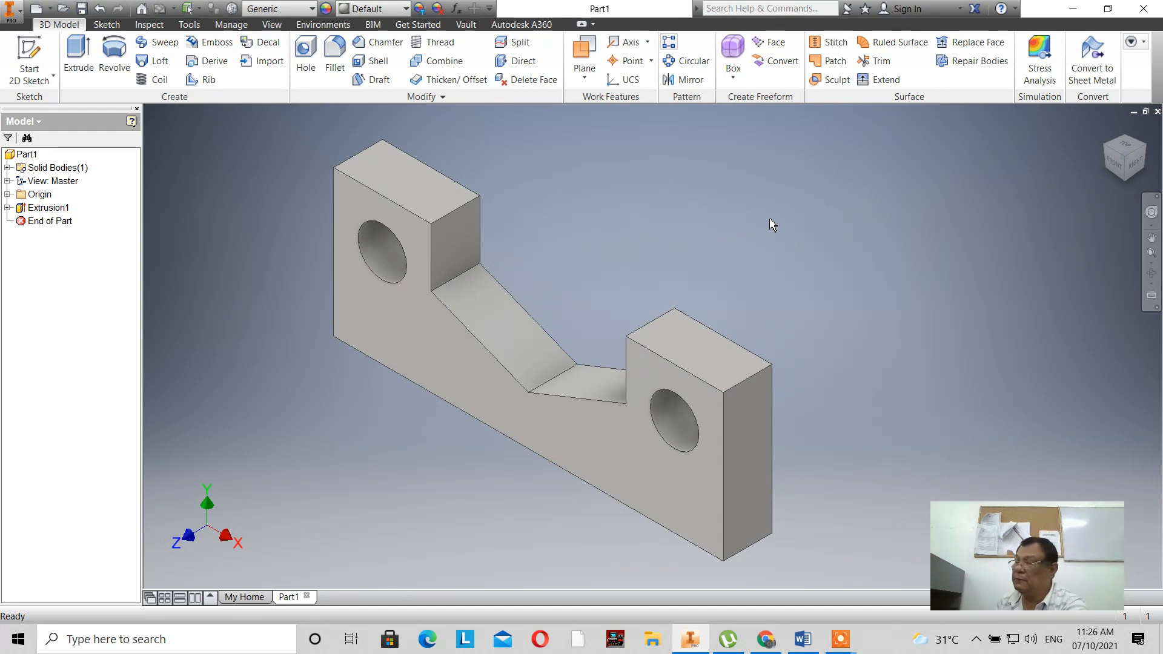
{"action": "scroll", "coordinate": [759, 294], "scroll_direction": "down", "scroll_amount": 2}
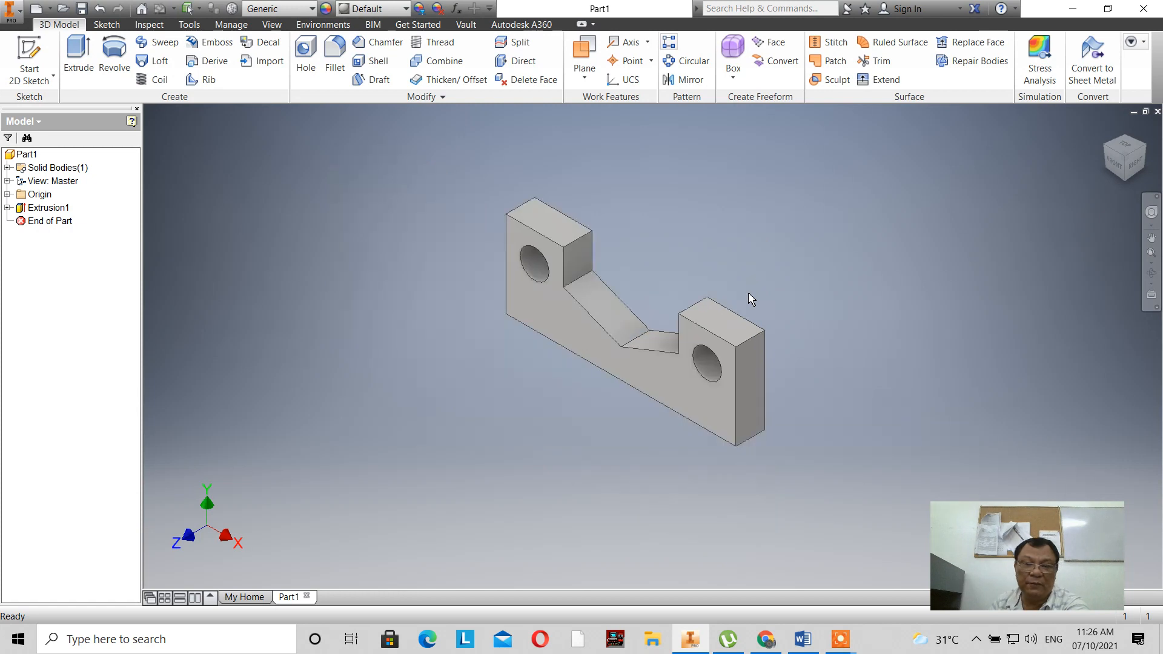
Step: Edit the extrusion's sketch, set the left circle's diameter to 5 mm, and finish the sketch to update both holes
{"action": "scroll", "coordinate": [751, 298], "scroll_direction": "up", "scroll_amount": 3}
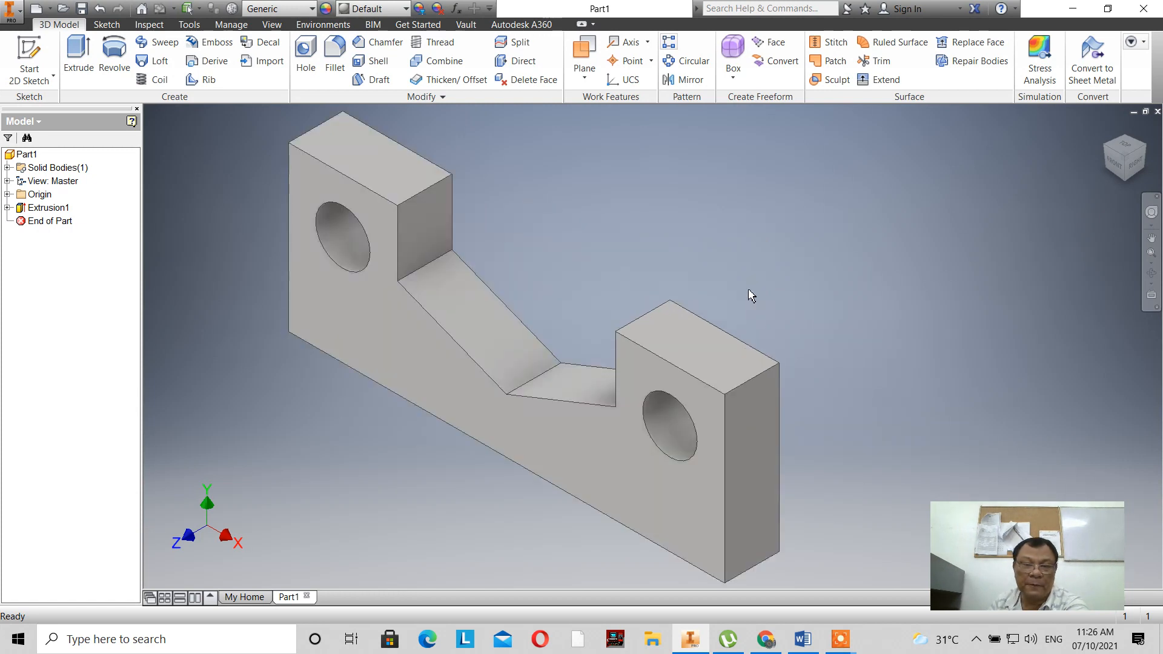
{"action": "left_click", "coordinate": [7, 207]}
{"action": "double_click", "coordinate": [48, 221]}
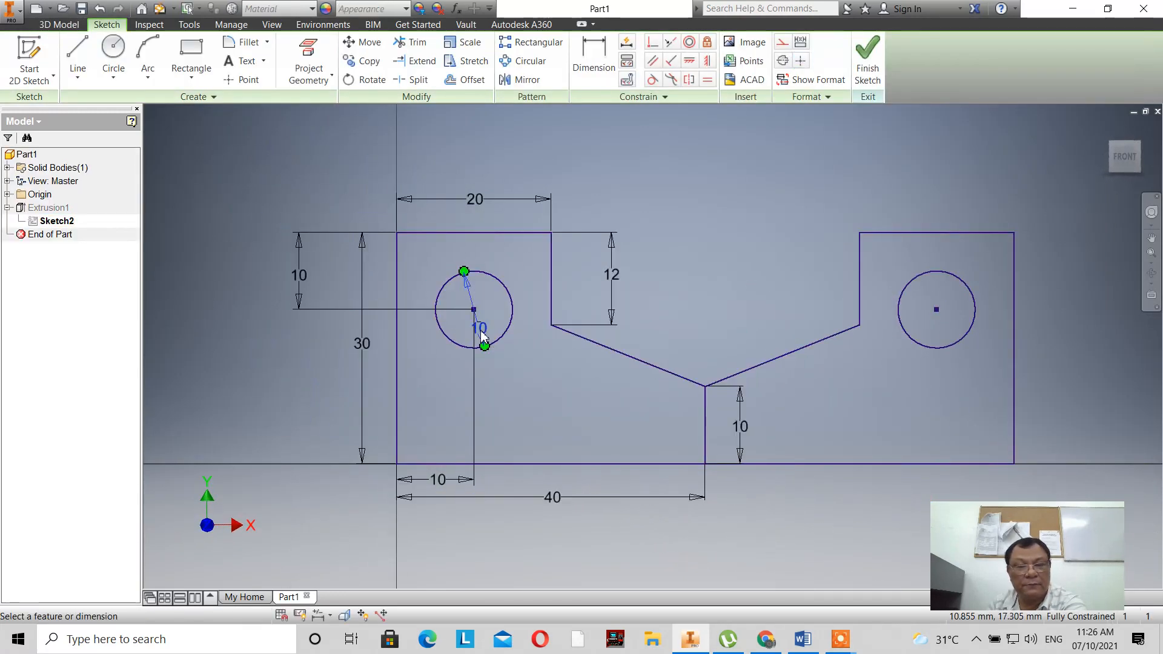
{"action": "double_click", "coordinate": [476, 329]}
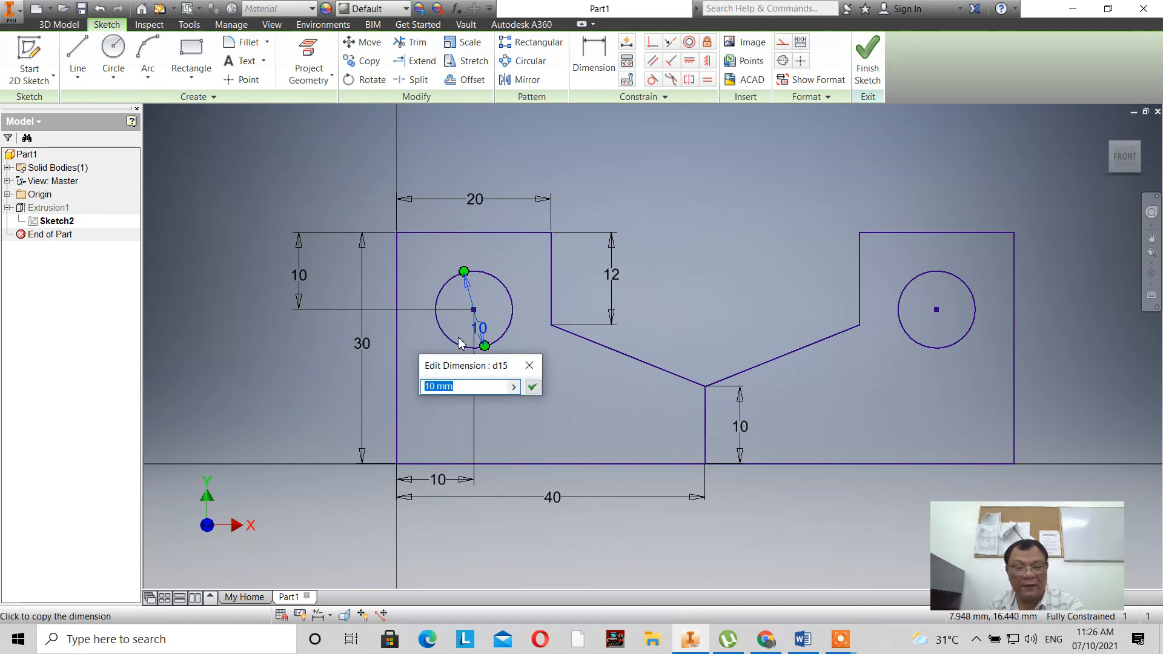
{"action": "type", "text": "5"}
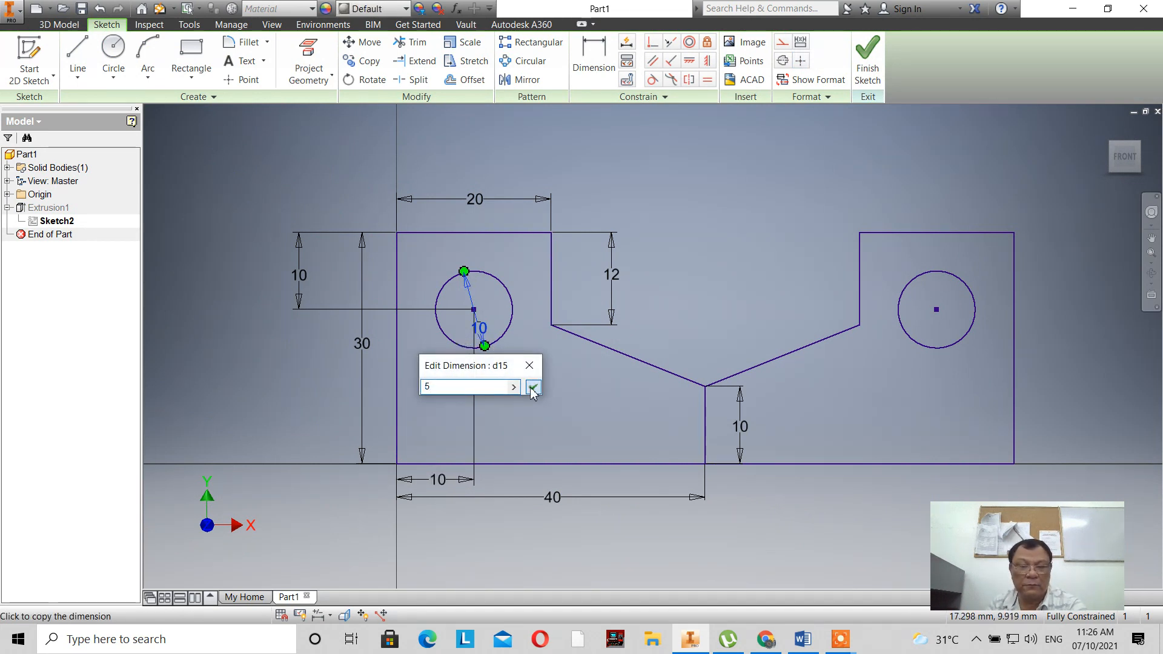
{"action": "left_click", "coordinate": [532, 388]}
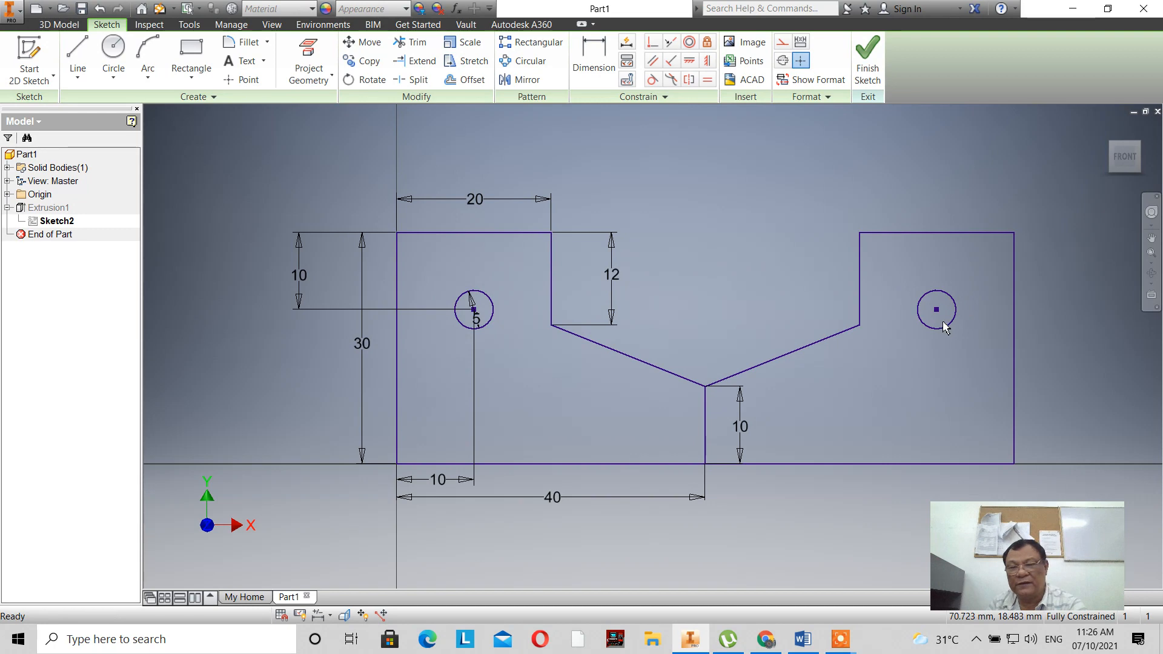
{"action": "left_click", "coordinate": [865, 79]}
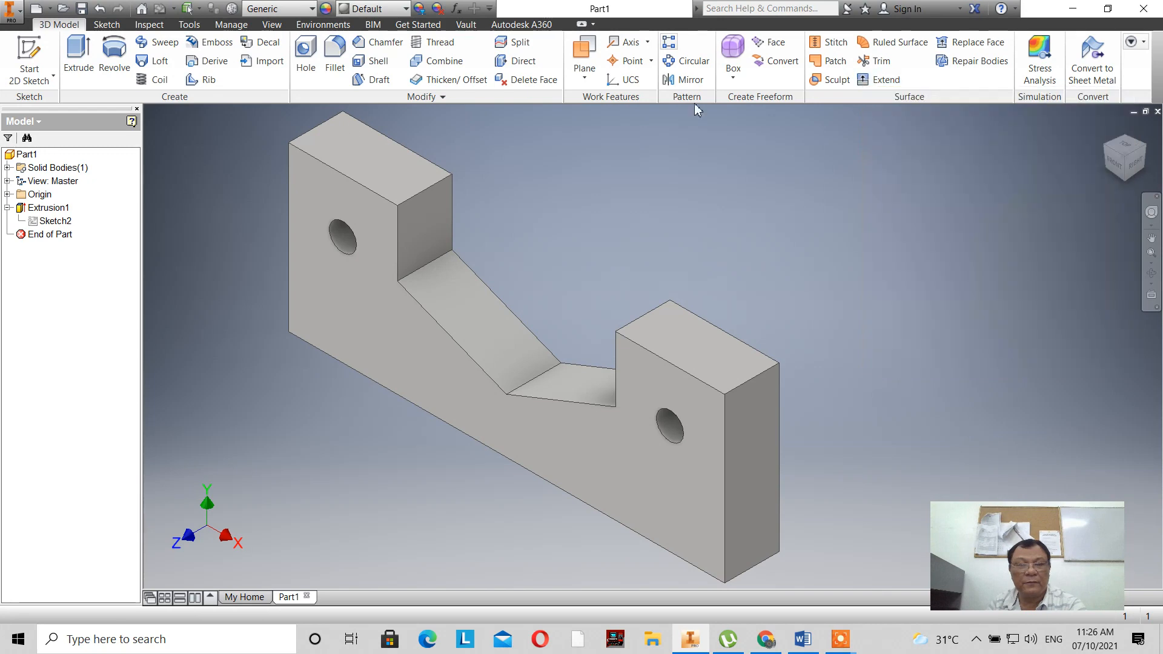
Step: Reopen the extrusion's sketch, set the left circle's diameter to 10 mm, and finish the sketch
{"action": "double_click", "coordinate": [50, 222]}
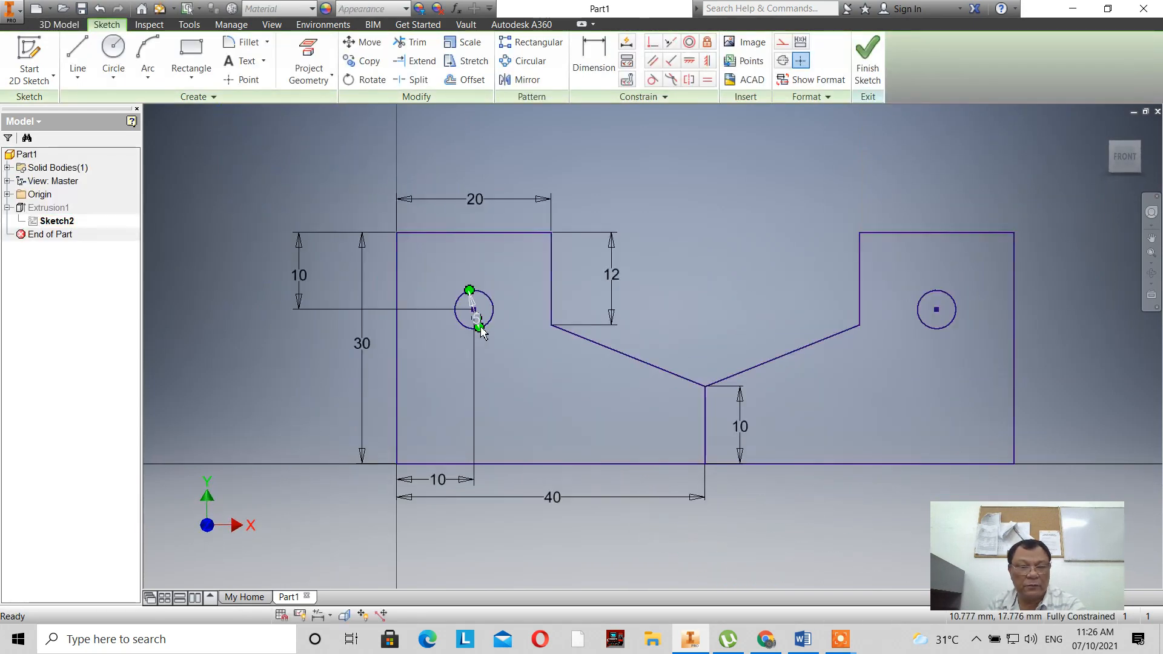
{"action": "double_click", "coordinate": [479, 321]}
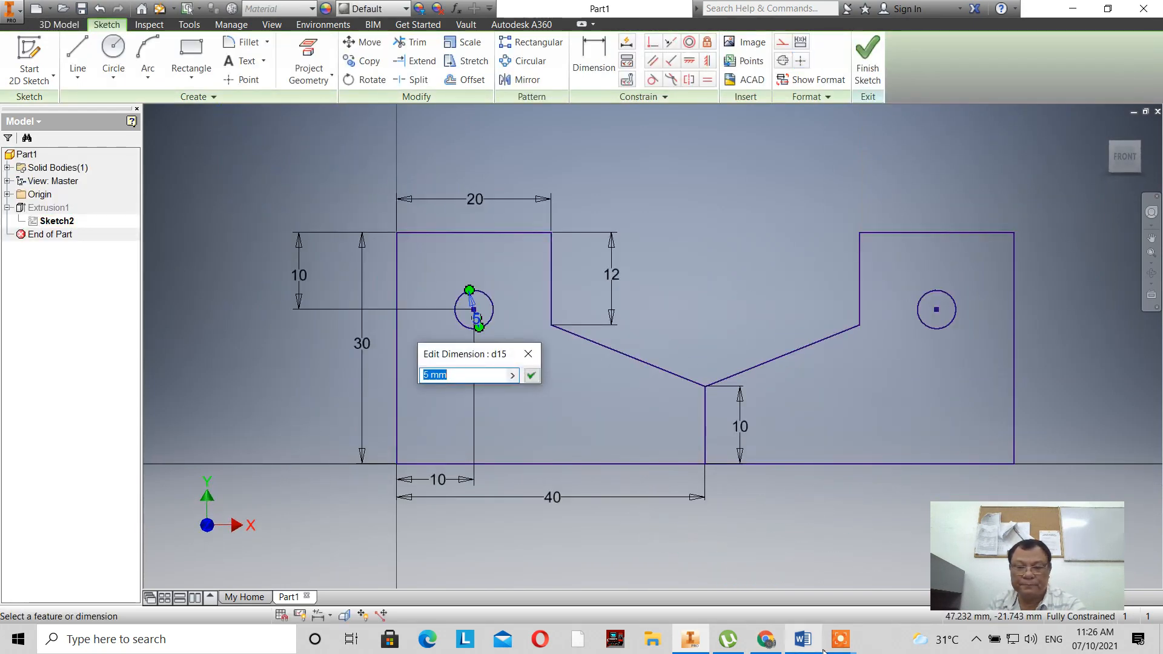
{"action": "mouse_move", "coordinate": [834, 647]}
{"action": "left_click", "coordinate": [859, 600]}
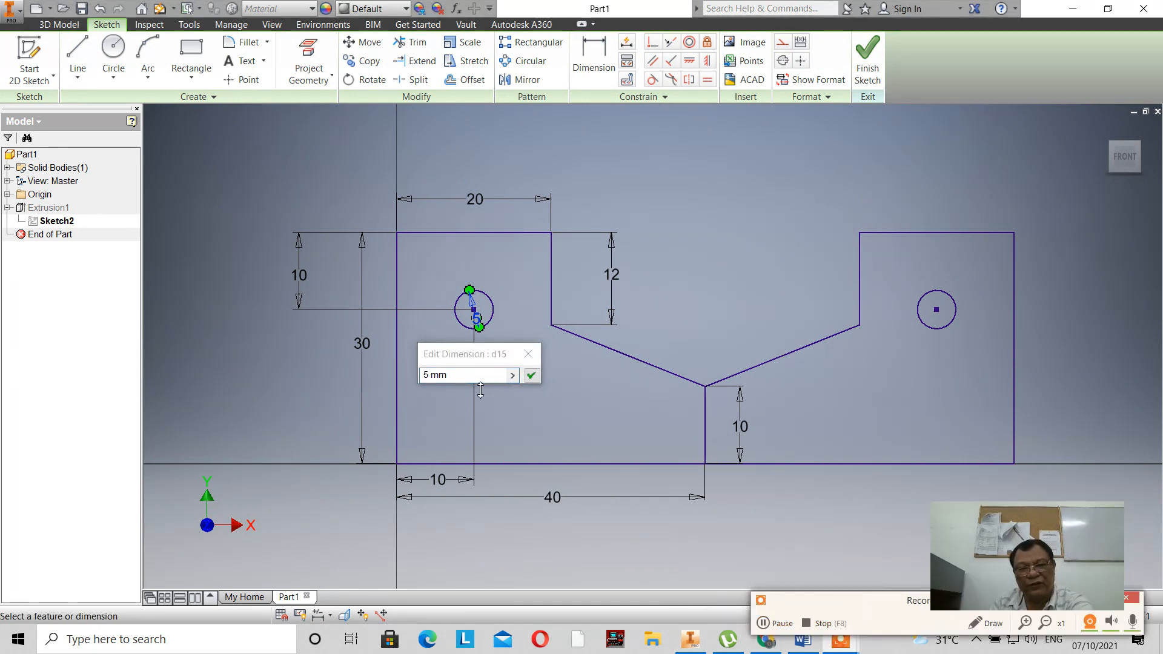
{"action": "left_click", "coordinate": [463, 375]}
{"action": "type", "text": "1"}
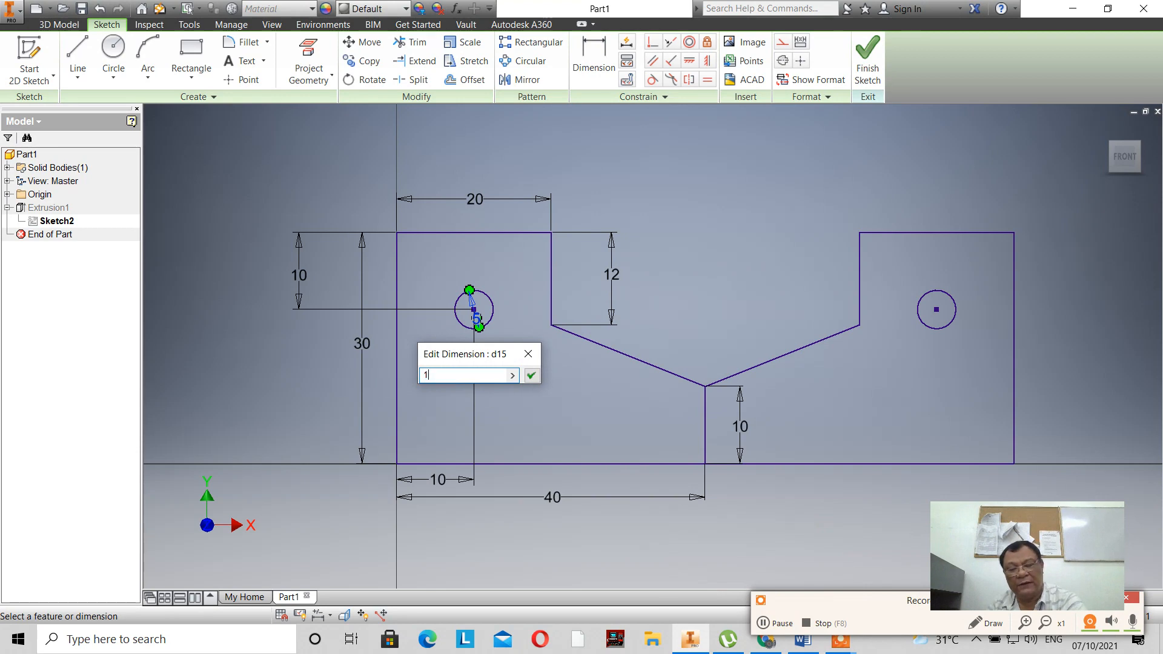
{"action": "type", "text": "0"}
{"action": "left_click", "coordinate": [530, 375]}
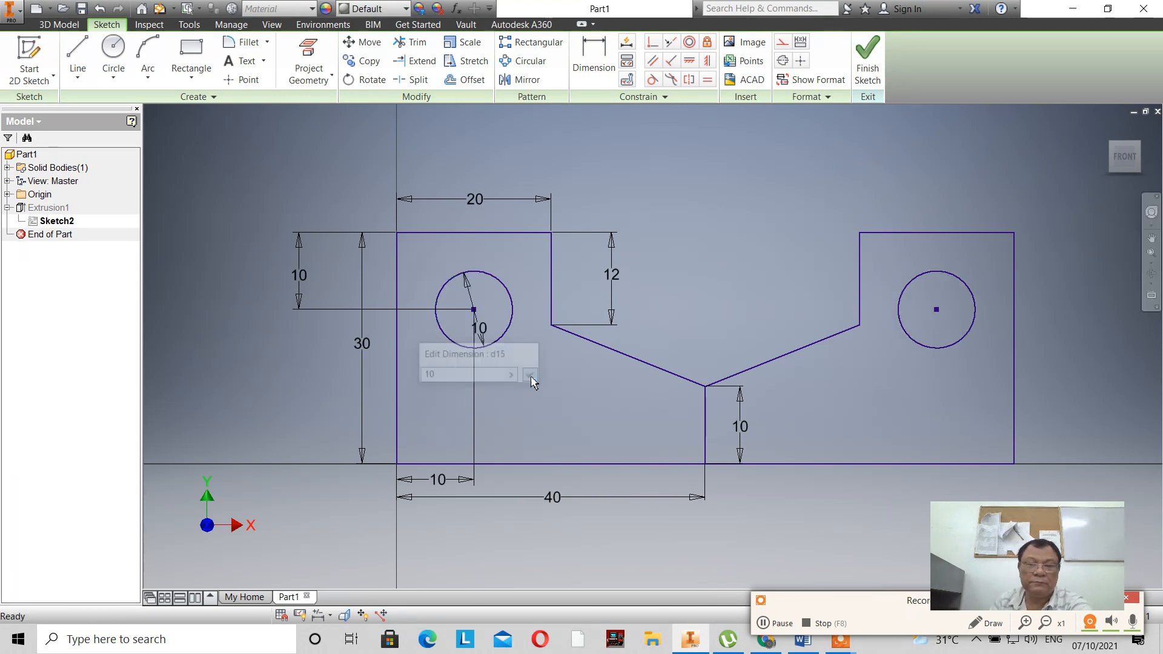
{"action": "left_click", "coordinate": [867, 73]}
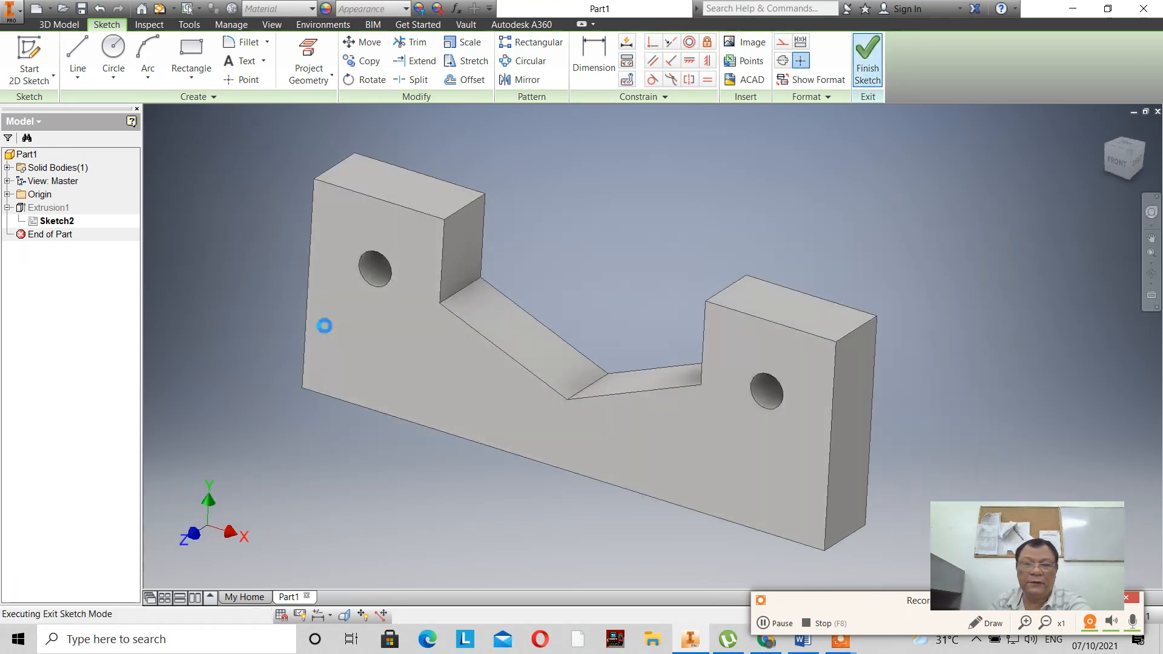
Step: Mirror the whole solid about its bottom face, joining the copy to the original
{"action": "scroll", "coordinate": [337, 309], "scroll_direction": "up", "scroll_amount": 2}
{"action": "scroll", "coordinate": [338, 309], "scroll_direction": "down", "scroll_amount": 3}
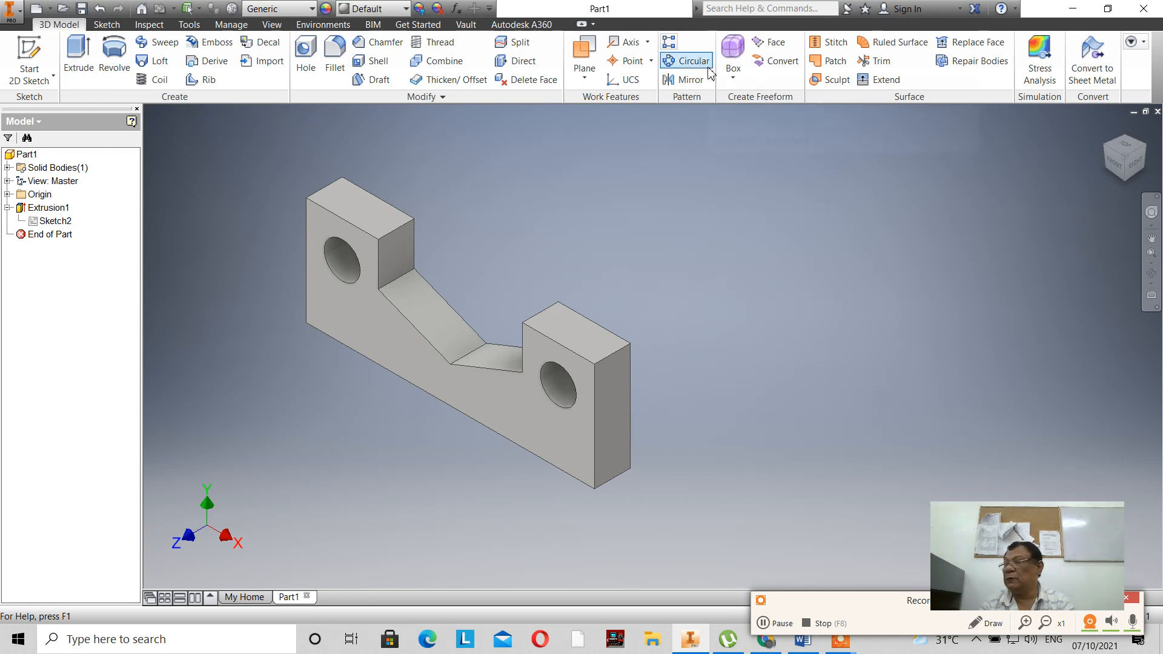
{"action": "left_click", "coordinate": [668, 84]}
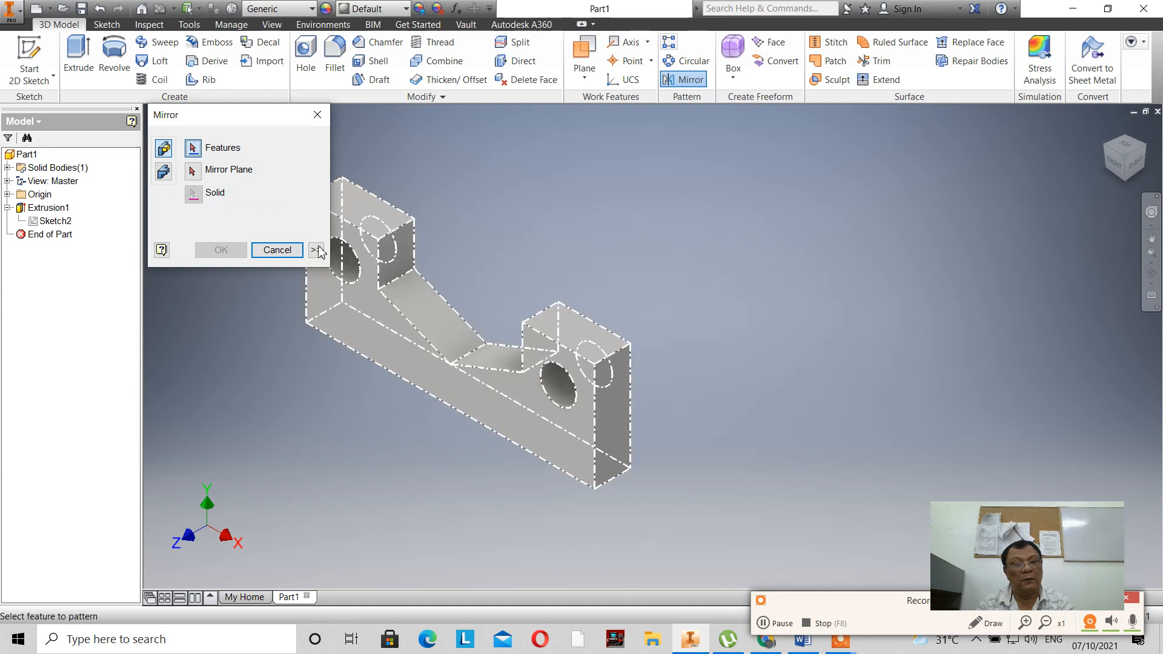
{"action": "left_click", "coordinate": [163, 173]}
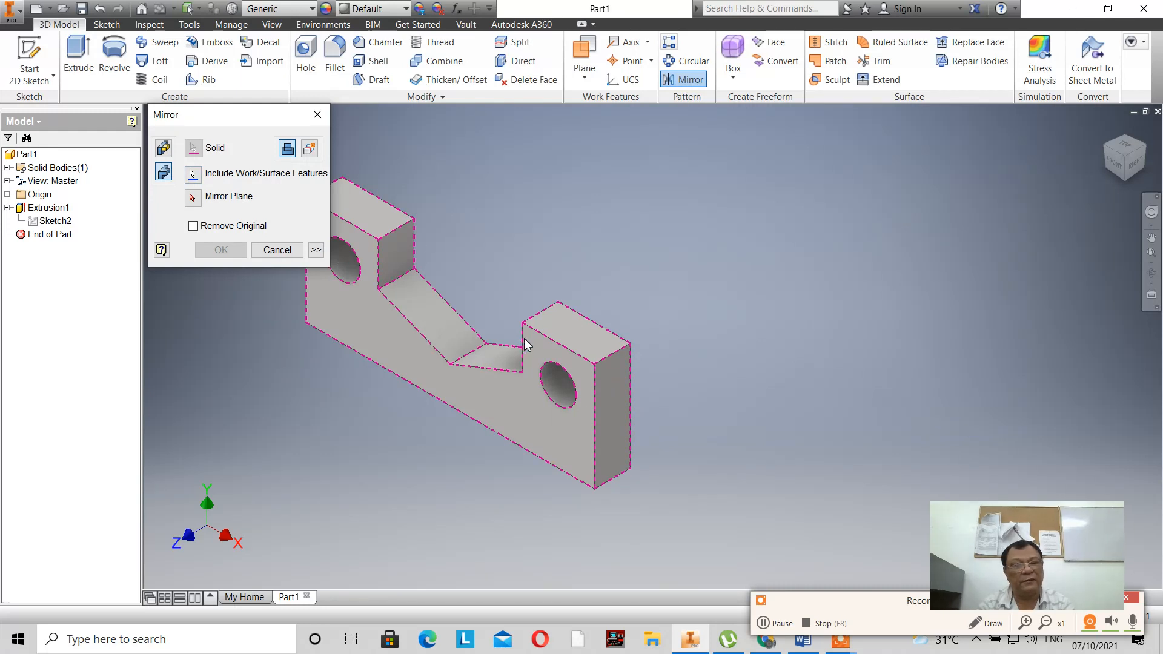
{"action": "left_click", "coordinate": [198, 208]}
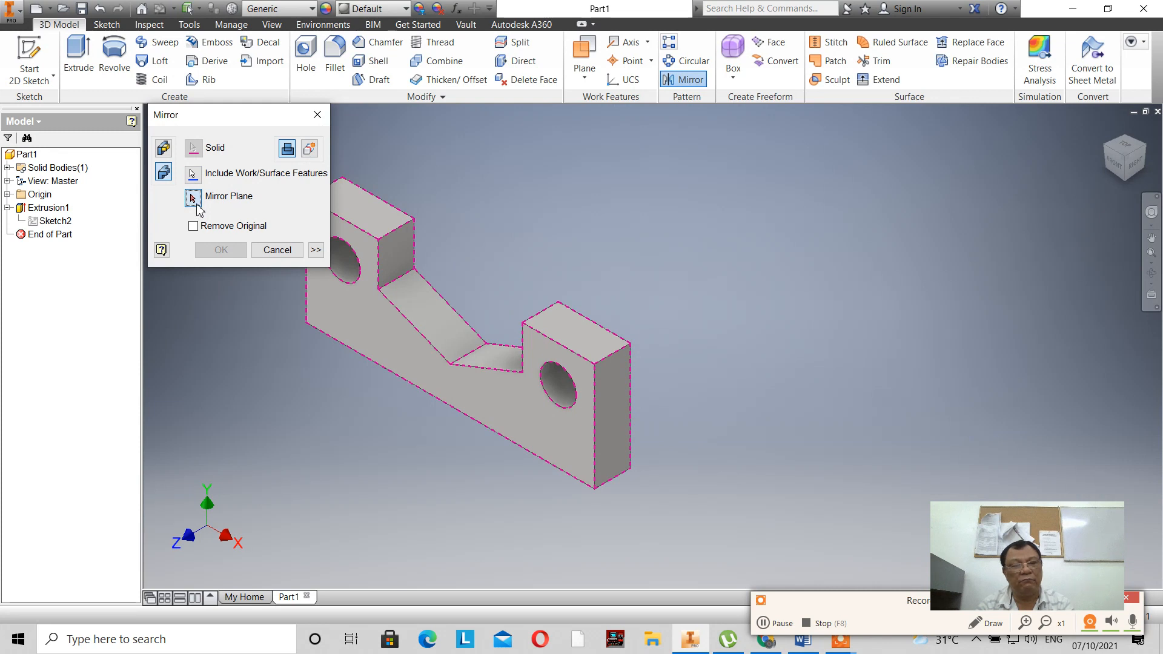
{"action": "left_click", "coordinate": [422, 395]}
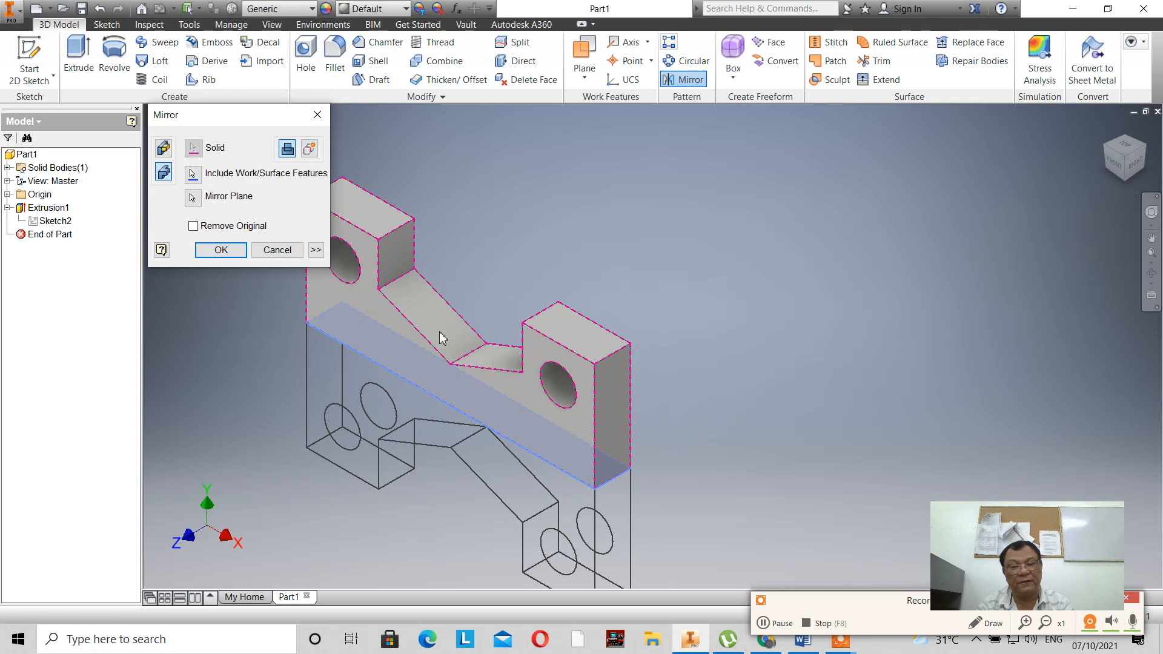
{"action": "scroll", "coordinate": [453, 323], "scroll_direction": "up", "scroll_amount": 3}
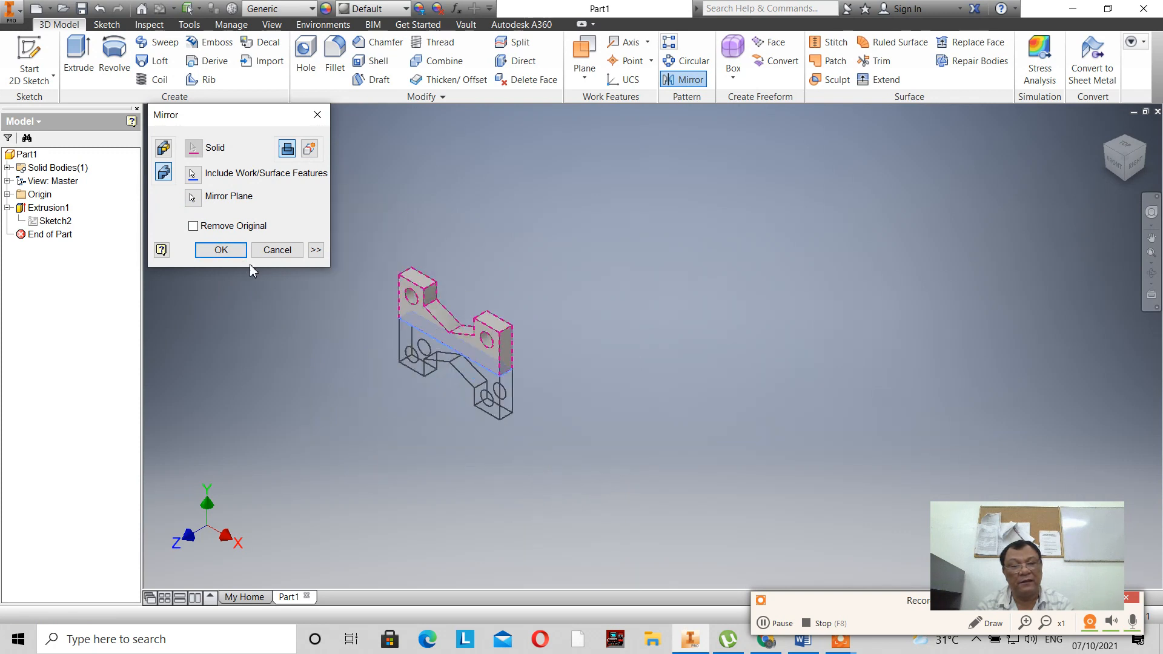
{"action": "left_click", "coordinate": [234, 249]}
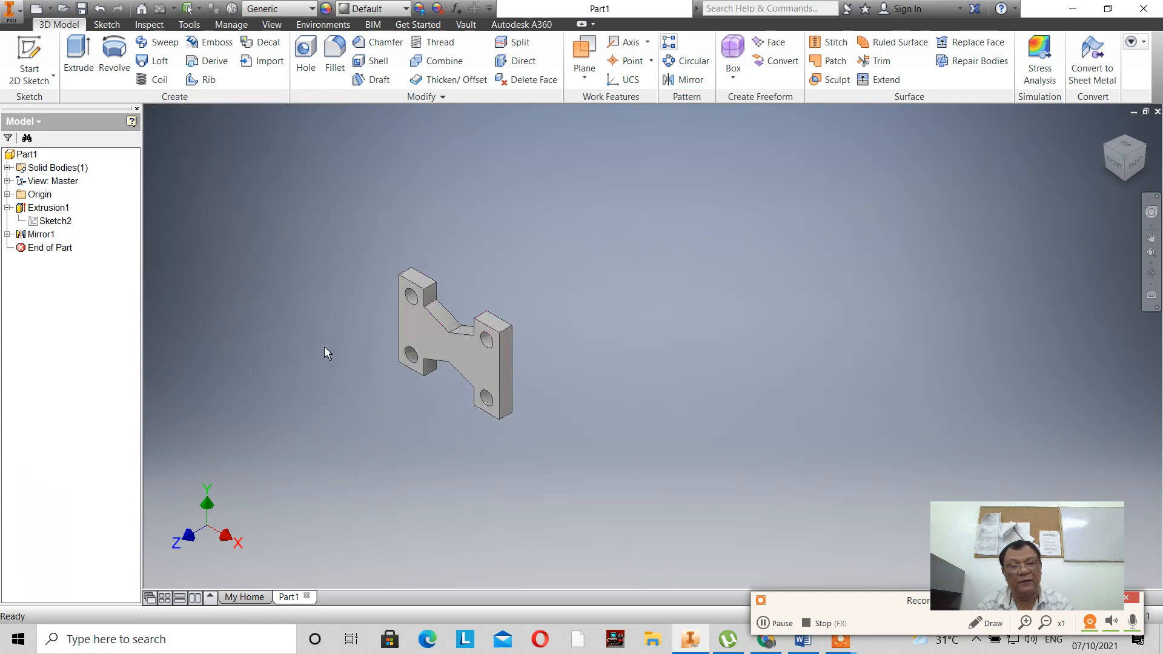
{"action": "scroll", "coordinate": [324, 340], "scroll_direction": "down", "scroll_amount": 3}
{"action": "scroll", "coordinate": [319, 253], "scroll_direction": "up", "scroll_amount": 3}
{"action": "scroll", "coordinate": [319, 253], "scroll_direction": "down", "scroll_amount": 3}
{"action": "scroll", "coordinate": [321, 260], "scroll_direction": "up", "scroll_amount": 3}
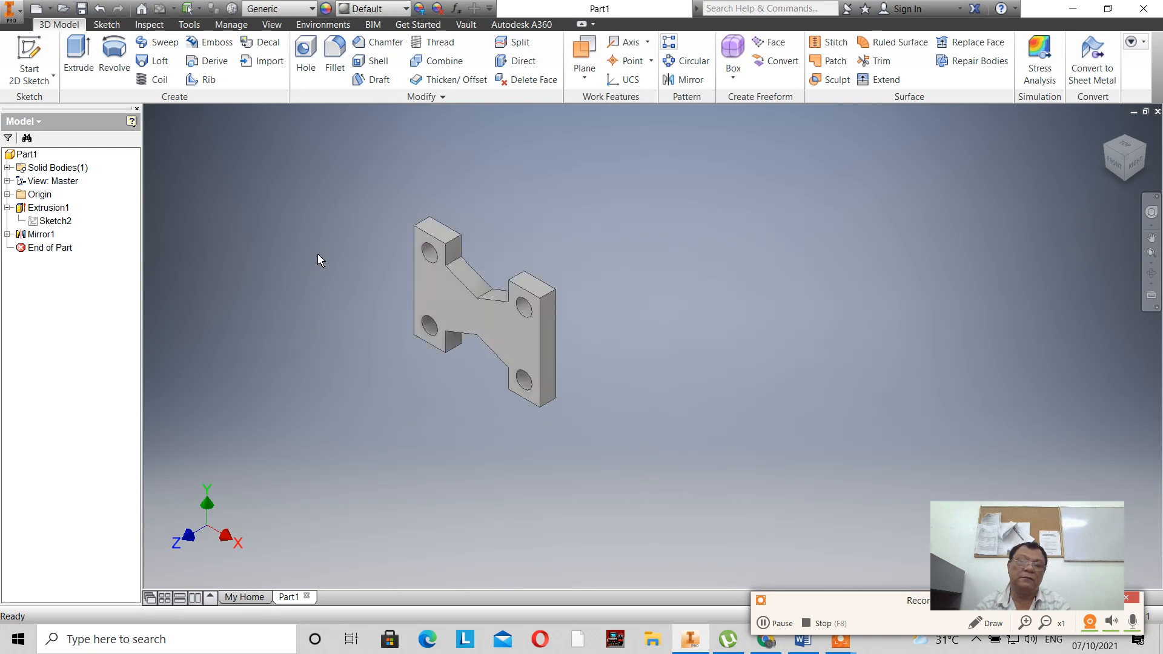
{"action": "scroll", "coordinate": [498, 370], "scroll_direction": "down", "scroll_amount": 3}
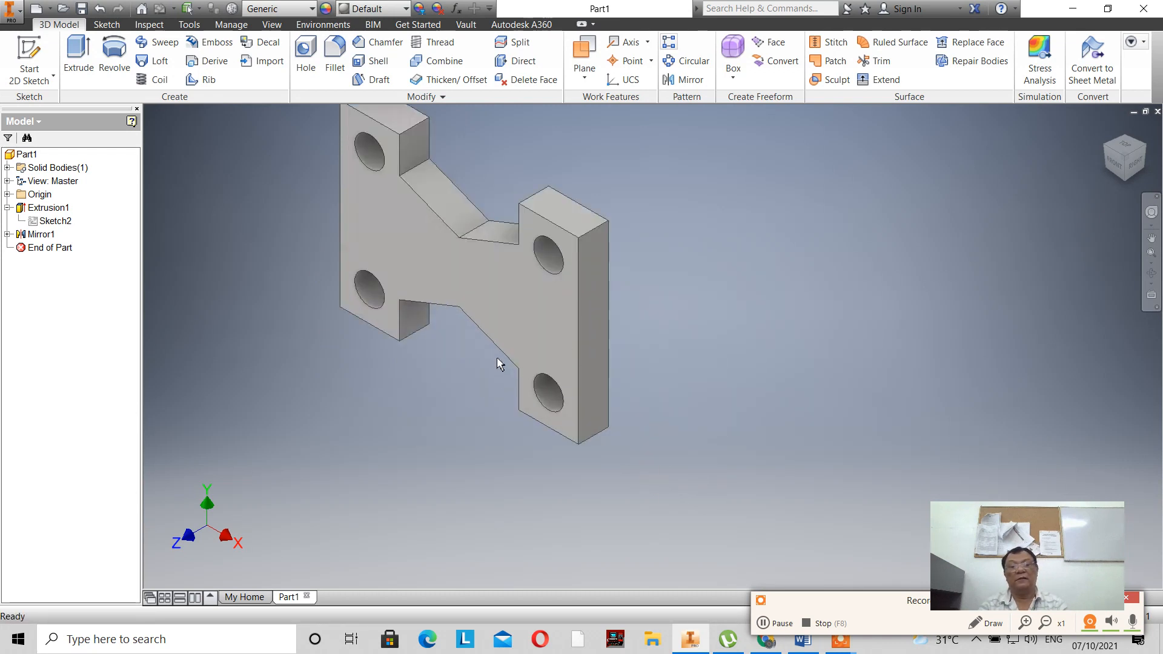
{"action": "scroll", "coordinate": [498, 363], "scroll_direction": "up", "scroll_amount": 3}
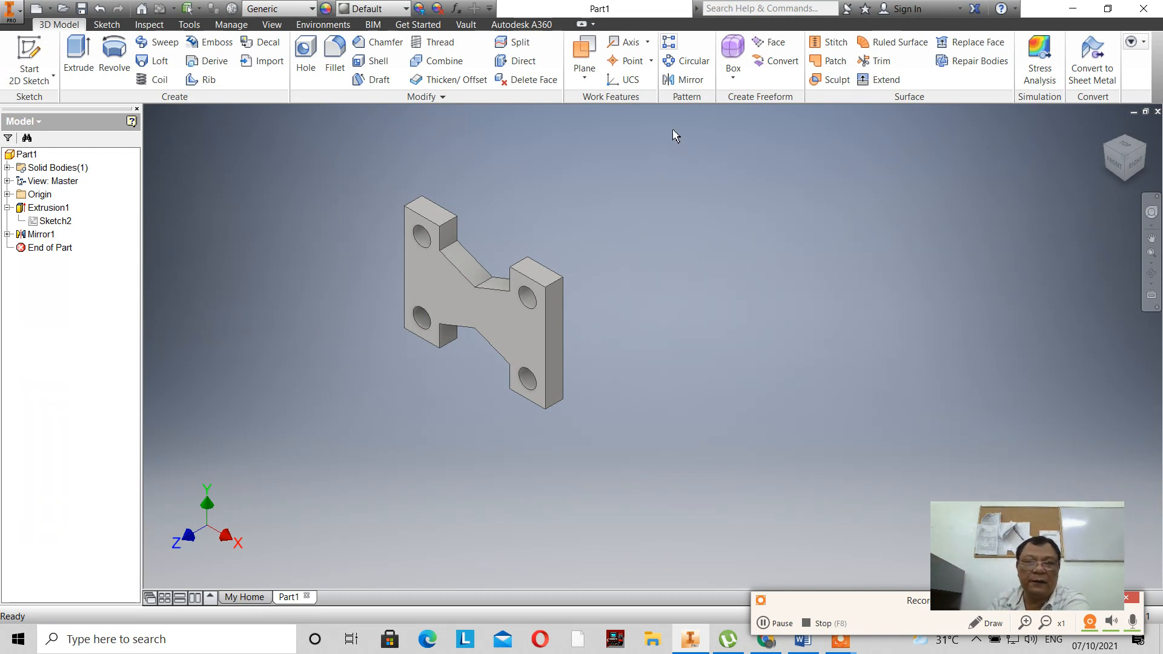
Step: Mirror the whole solid about its narrow right end face, keeping the original and joining the copy
{"action": "left_click", "coordinate": [685, 79]}
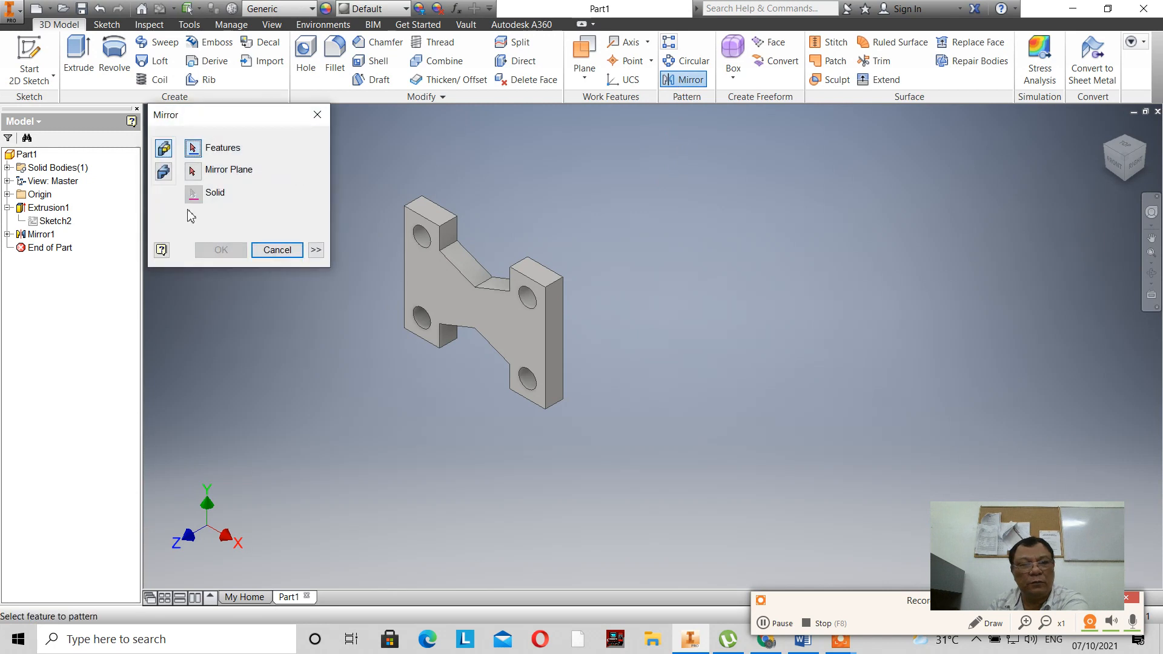
{"action": "left_click", "coordinate": [163, 173]}
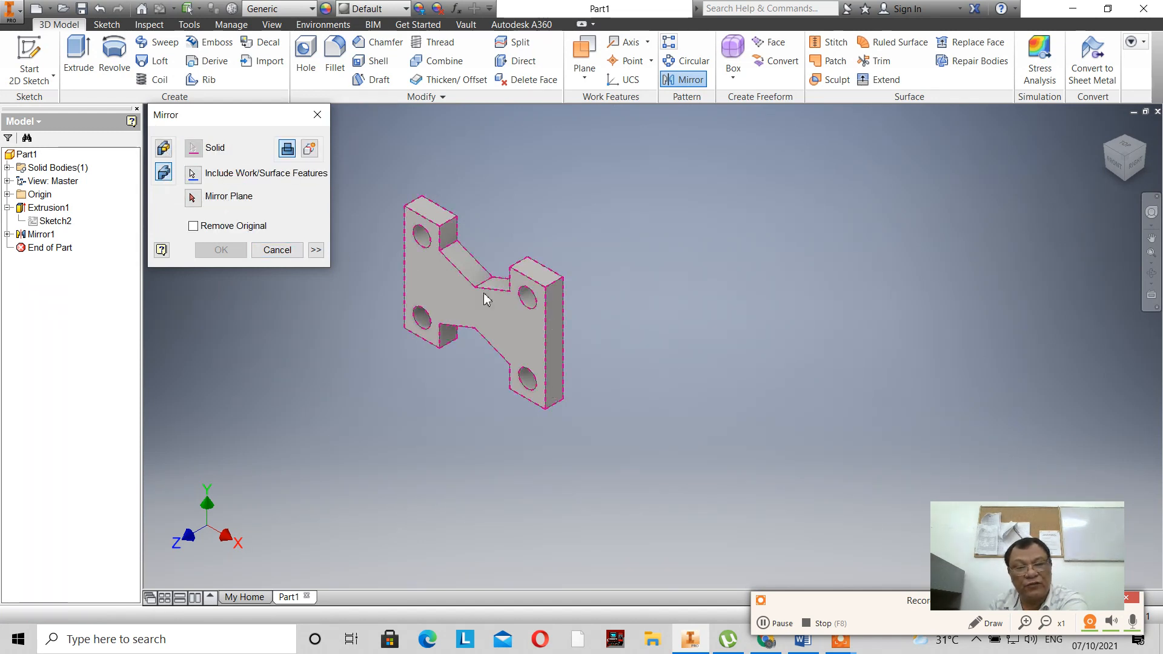
{"action": "left_click", "coordinate": [192, 200]}
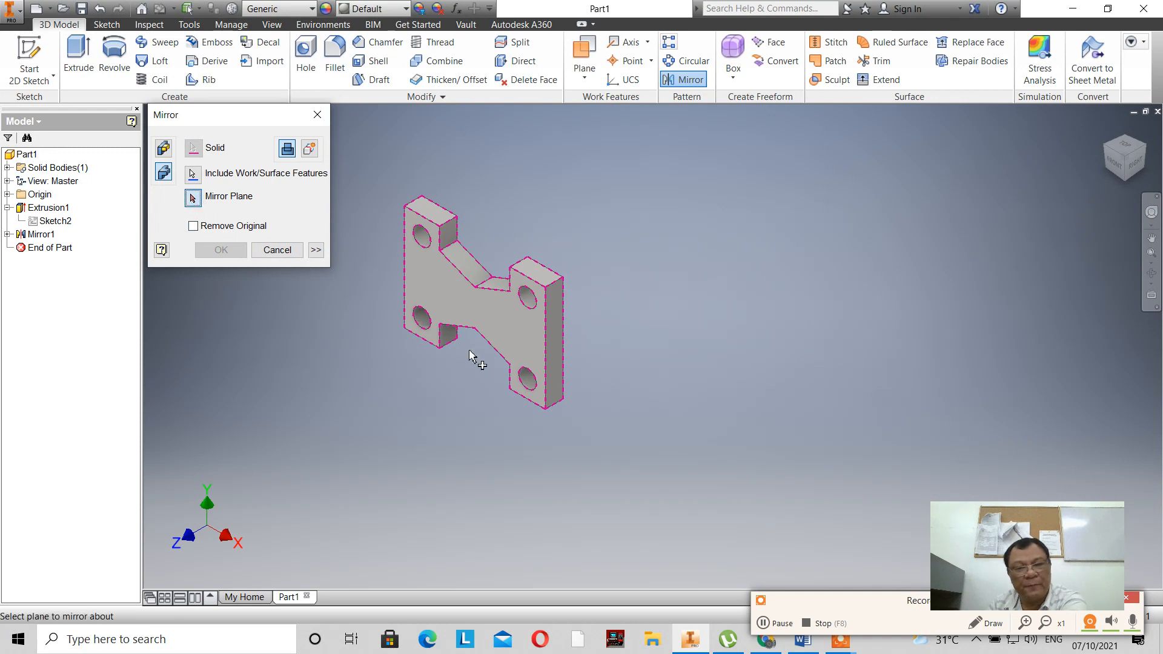
{"action": "left_click", "coordinate": [558, 335]}
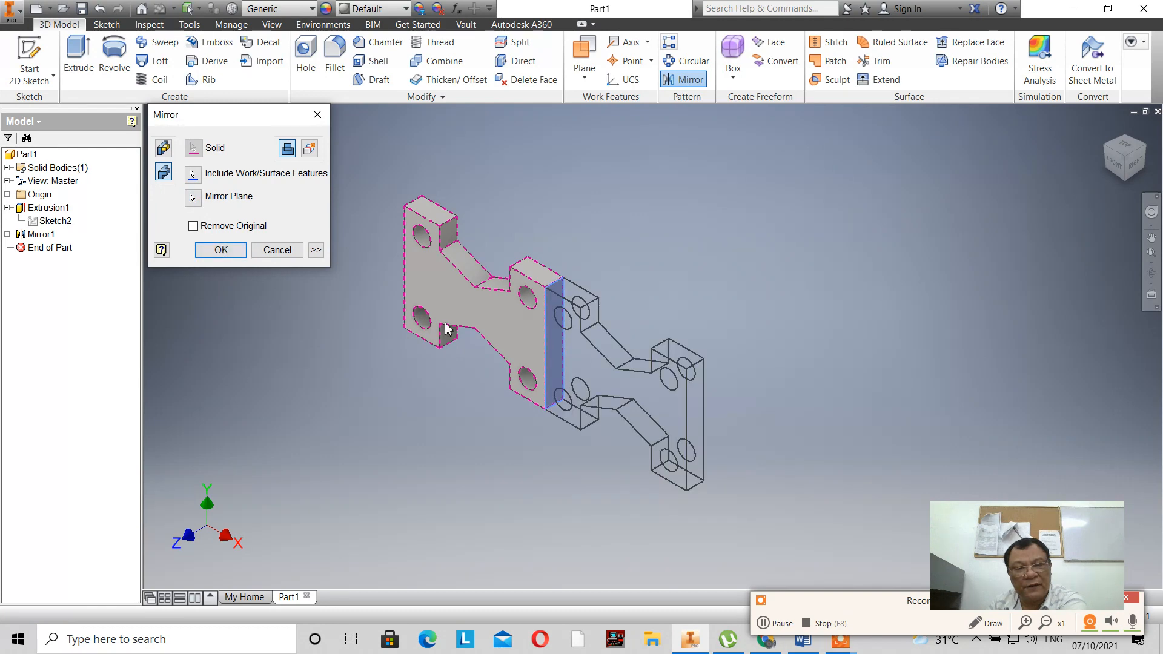
{"action": "left_click", "coordinate": [228, 259]}
Step: Mirror the whole solid about the bottom face of its middle section, joining the copy to form two enclosed openings
{"action": "scroll", "coordinate": [396, 338], "scroll_direction": "up", "scroll_amount": 2}
{"action": "scroll", "coordinate": [389, 259], "scroll_direction": "down", "scroll_amount": 4}
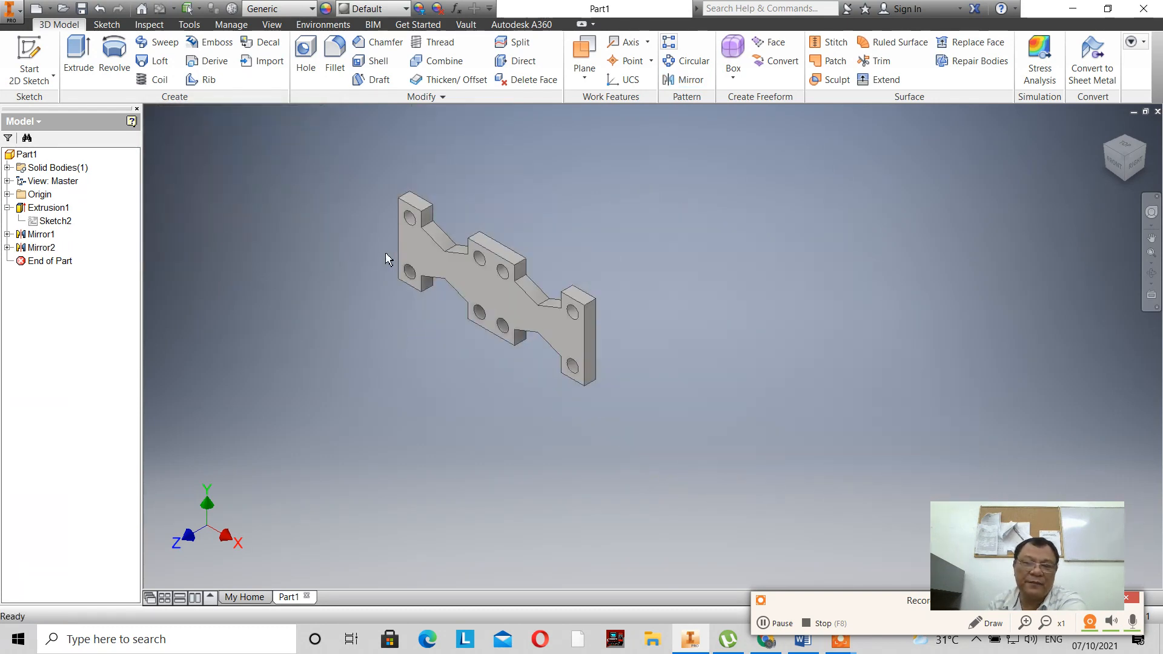
{"action": "scroll", "coordinate": [388, 259], "scroll_direction": "up", "scroll_amount": 3}
{"action": "scroll", "coordinate": [388, 260], "scroll_direction": "down", "scroll_amount": 3}
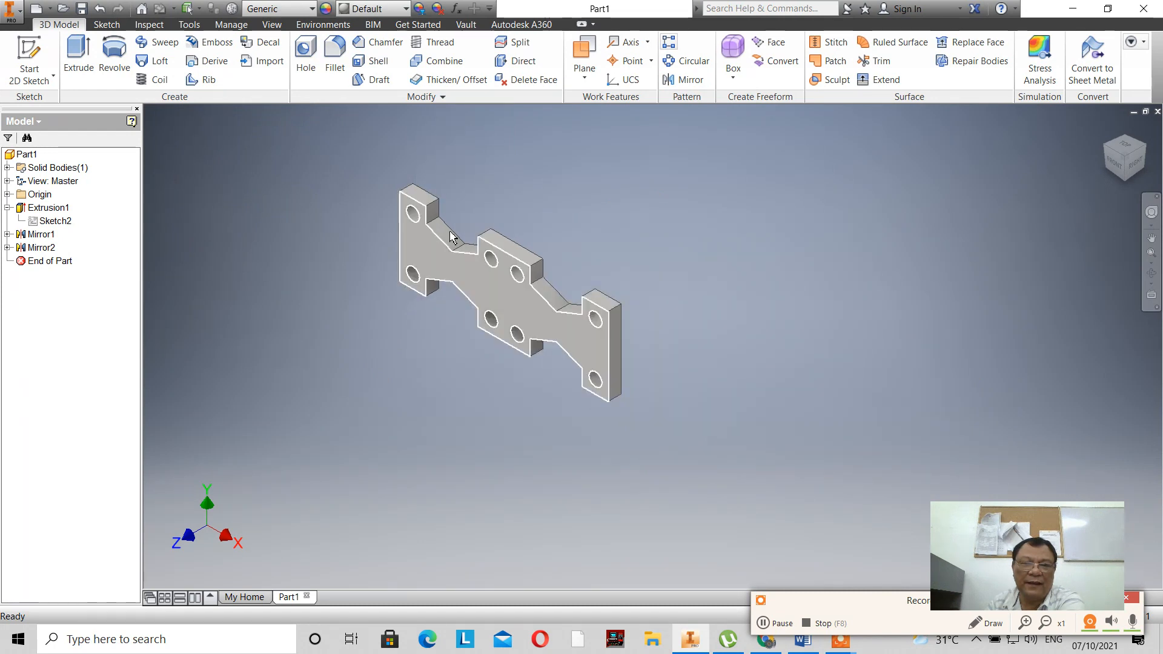
{"action": "left_click", "coordinate": [681, 82]}
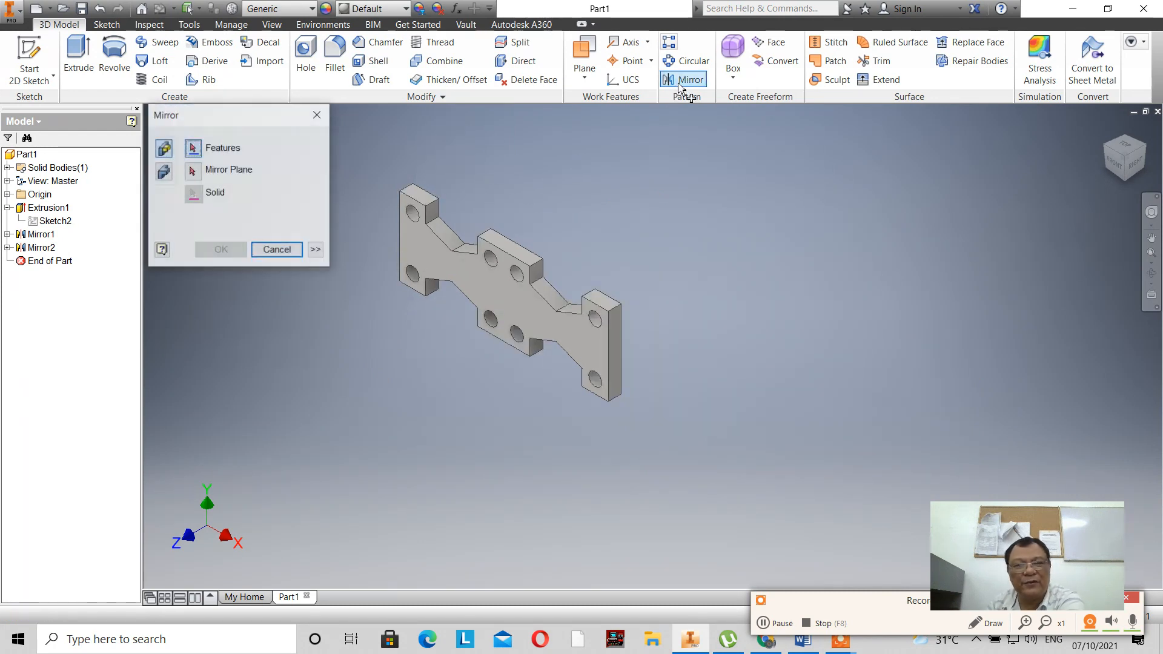
{"action": "left_click", "coordinate": [164, 173]}
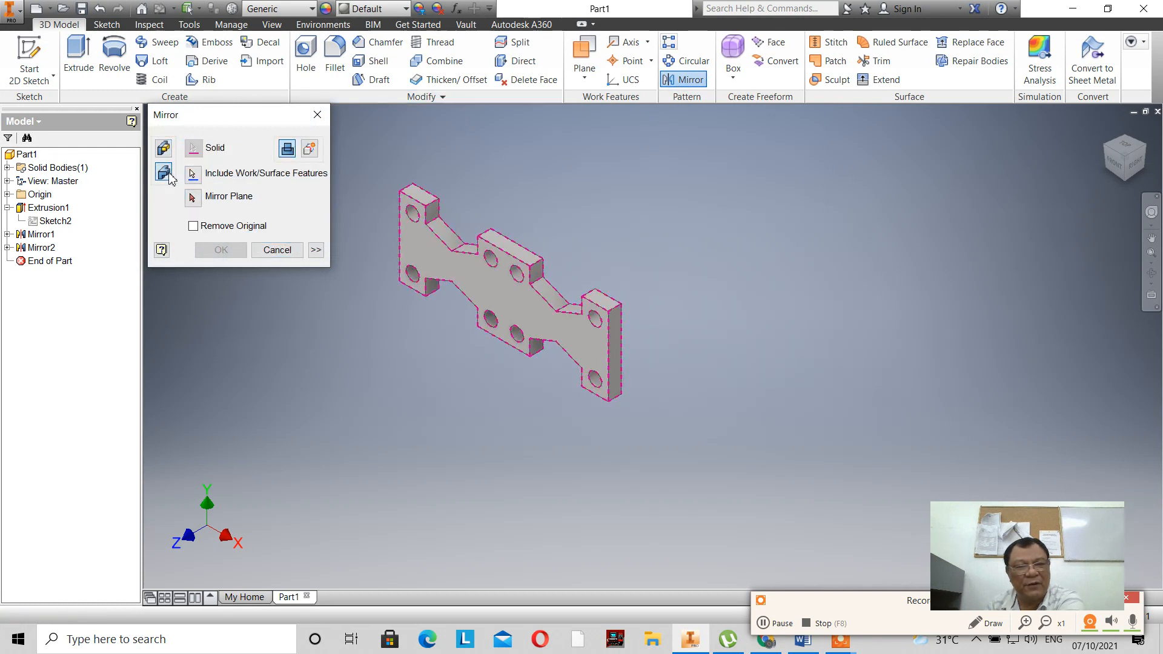
{"action": "left_click", "coordinate": [199, 200]}
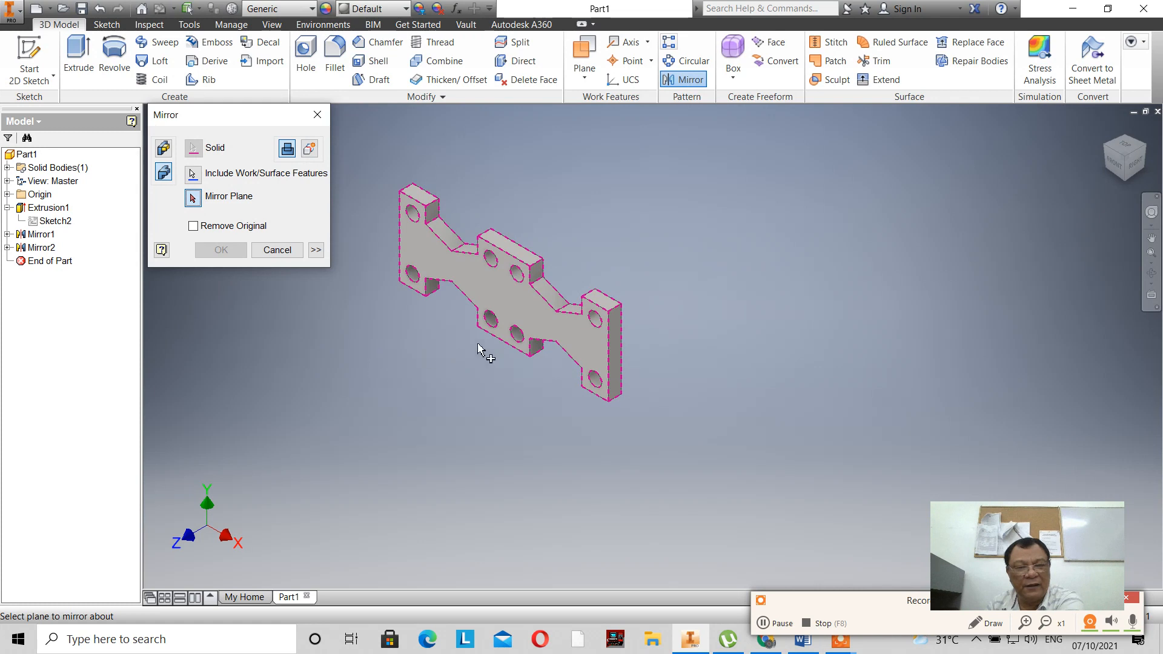
{"action": "left_click", "coordinate": [508, 349]}
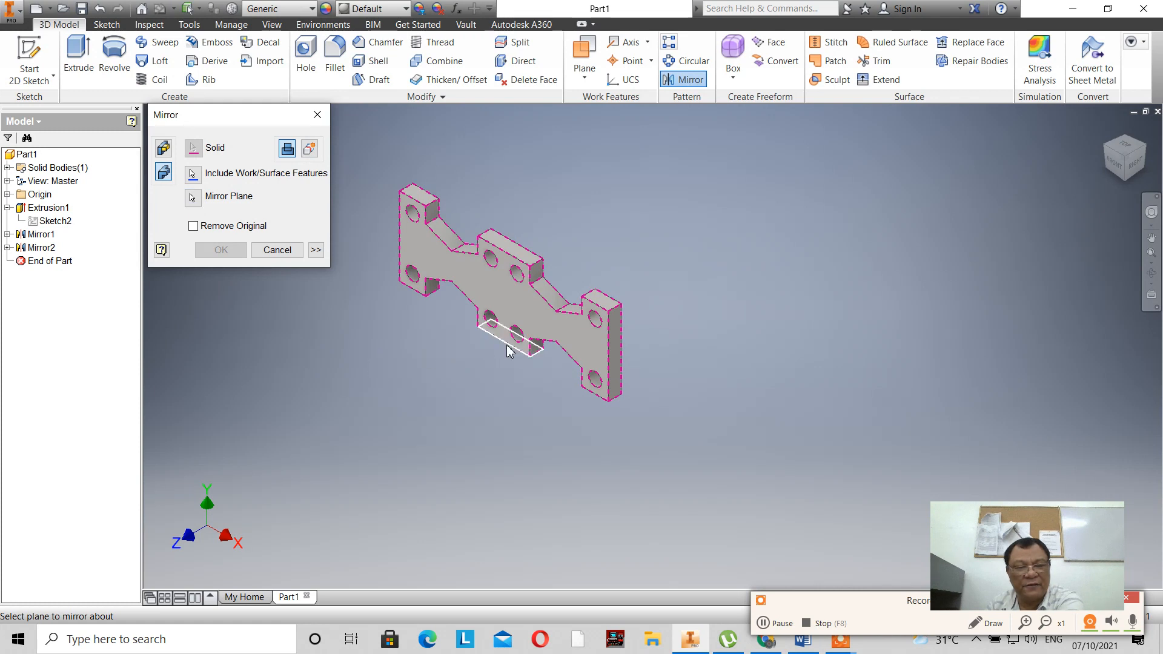
{"action": "left_click", "coordinate": [220, 254]}
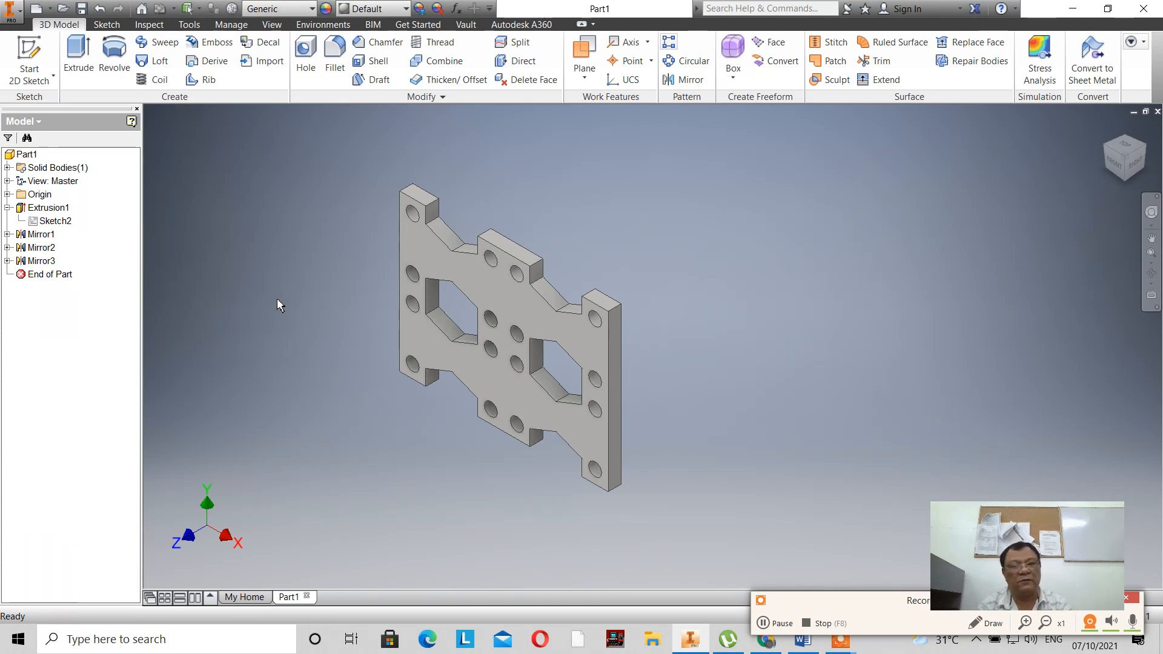
Step: Create a new metric part file from the Standard (mm).ipt template
{"action": "scroll", "coordinate": [715, 282], "scroll_direction": "up", "scroll_amount": 3}
{"action": "scroll", "coordinate": [701, 280], "scroll_direction": "down", "scroll_amount": 2}
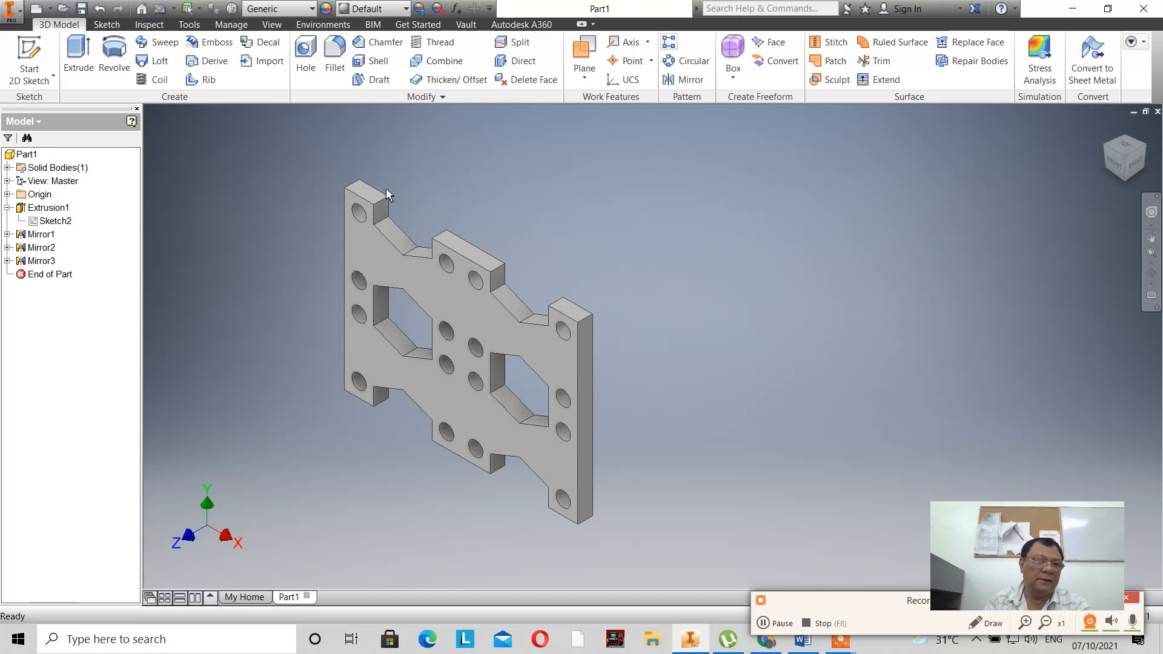
{"action": "left_click", "coordinate": [9, 18]}
{"action": "left_click", "coordinate": [31, 74]}
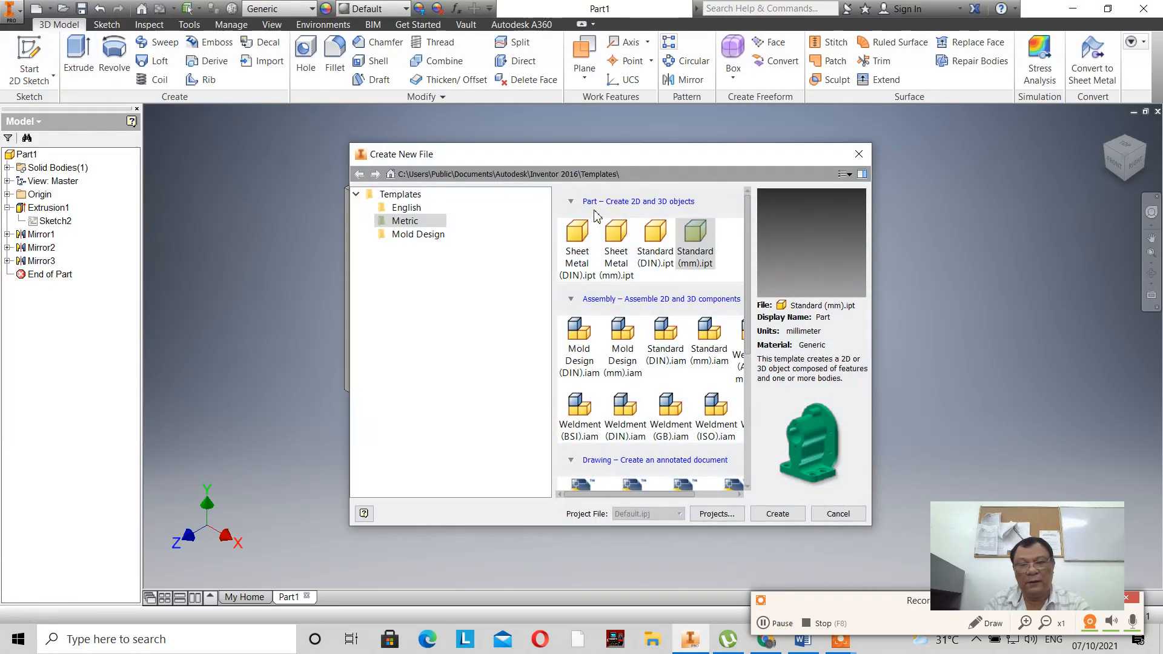
{"action": "left_click", "coordinate": [787, 521]}
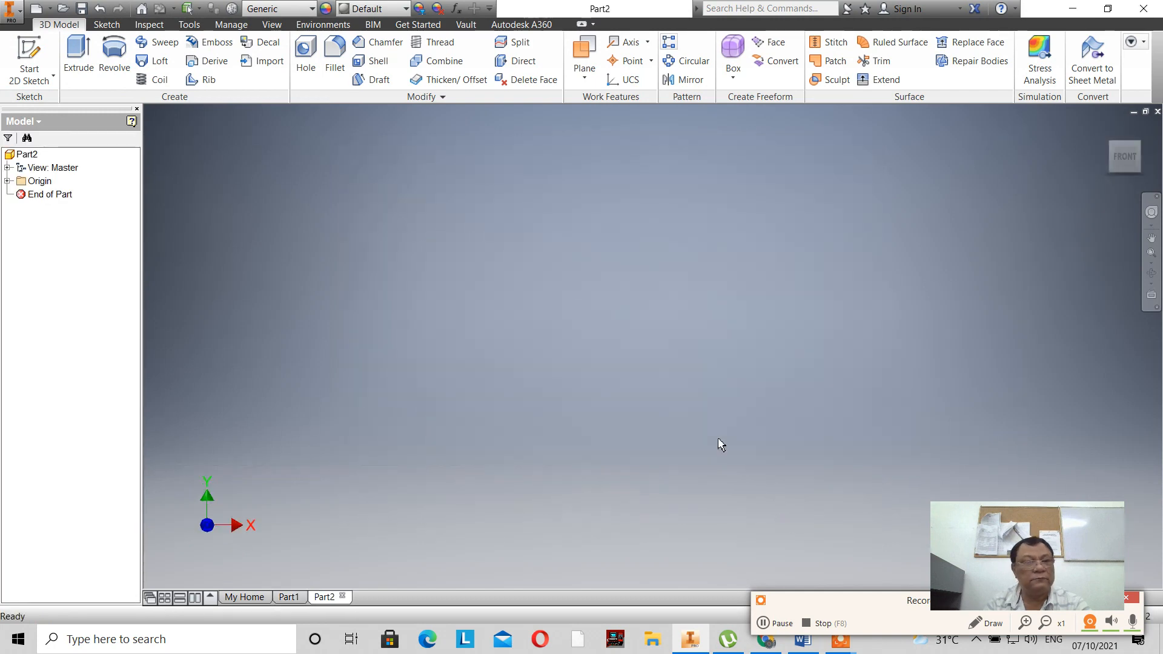
Step: Start a 2D sketch on the horizontal XZ origin plane
{"action": "left_click", "coordinate": [40, 64]}
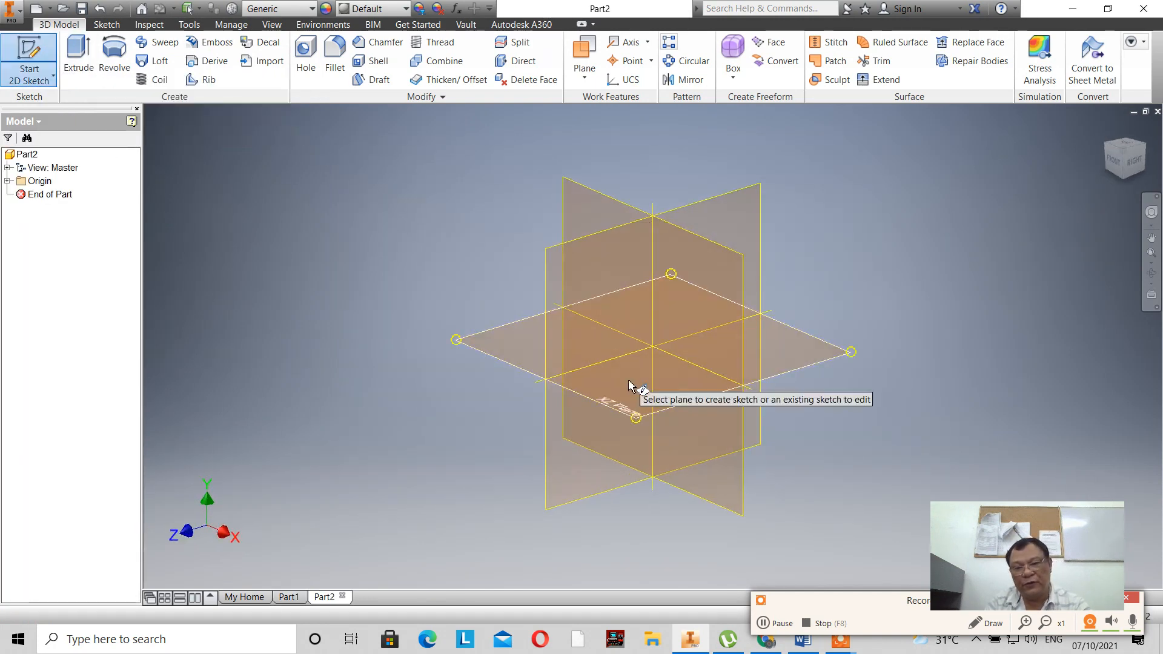
{"action": "left_click", "coordinate": [664, 403]}
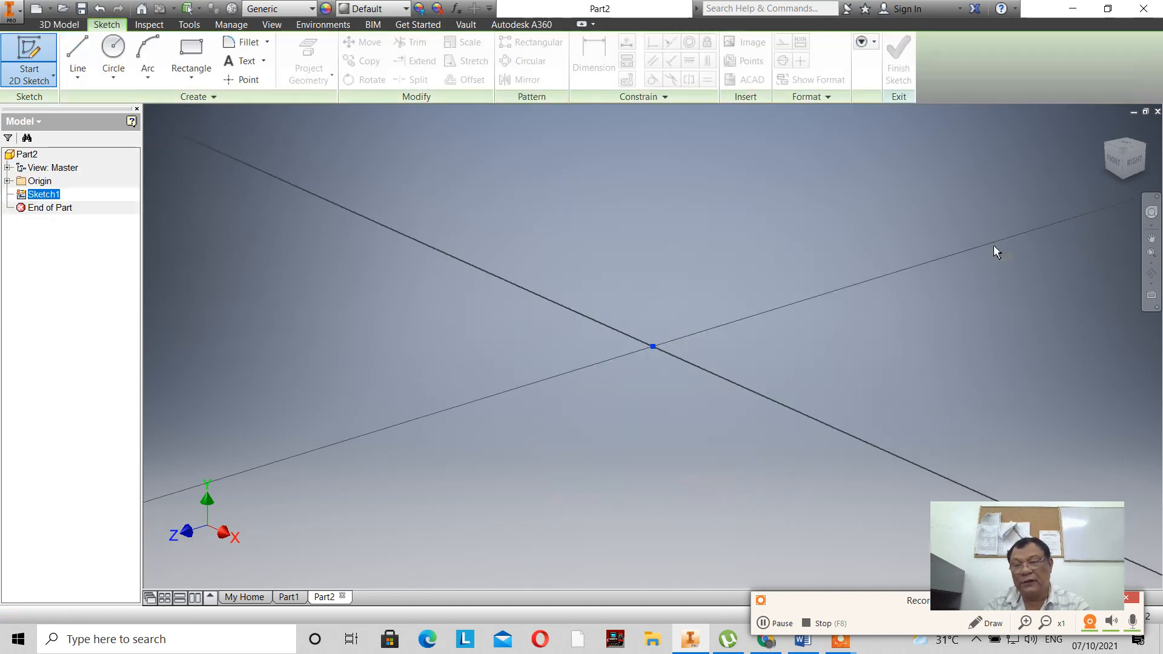
{"action": "left_click", "coordinate": [1144, 128]}
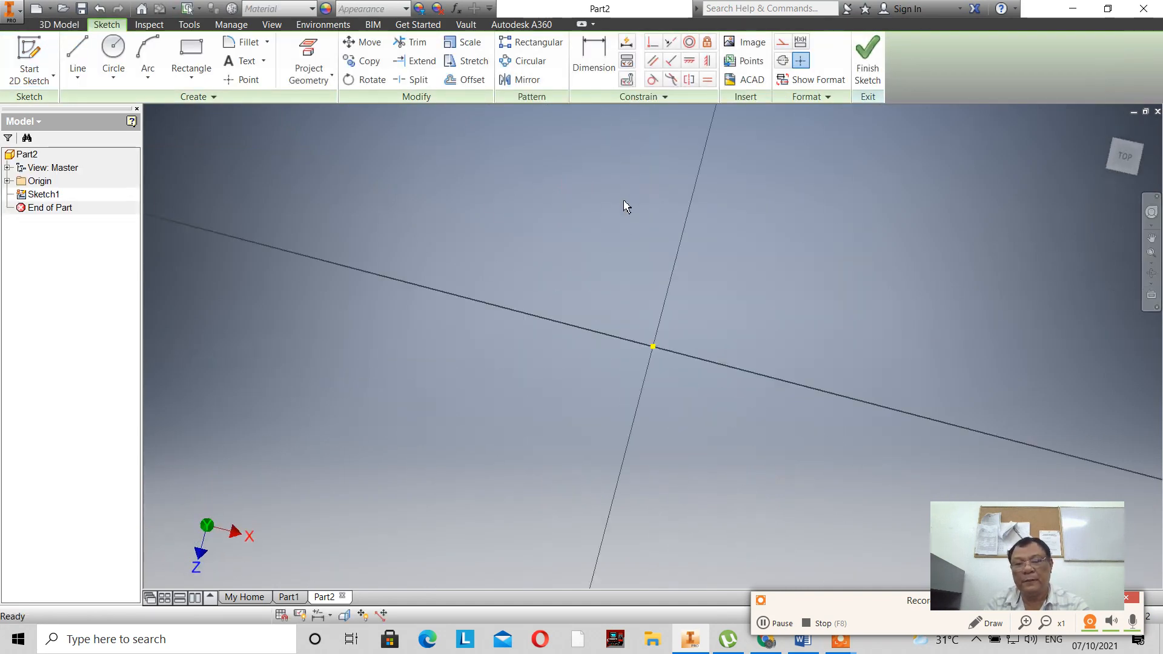
{"action": "left_click", "coordinate": [1151, 238]}
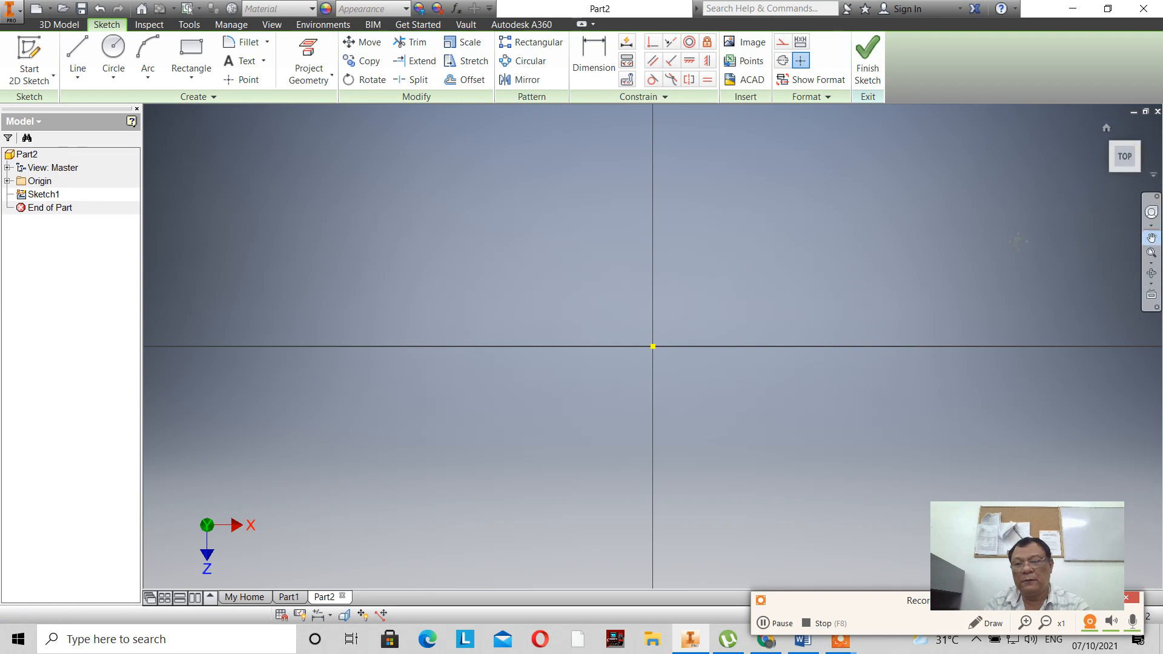
{"action": "left_click_drag", "start_coordinate": [805, 252], "coordinate": [611, 294]}
{"action": "right_click", "coordinate": [611, 294]}
{"action": "left_click", "coordinate": [660, 279]}
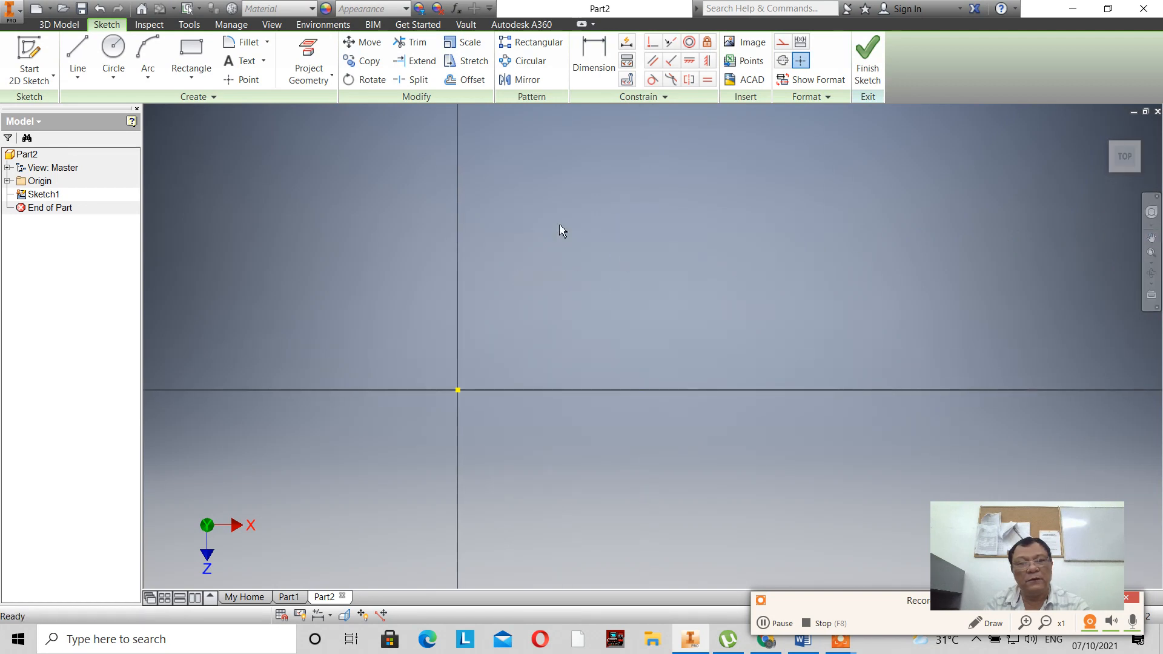
Step: Sketch a 100 mm wide, 50 mm high rectangle with its lower-left corner at the origin, and finish the sketch
{"action": "left_click", "coordinate": [191, 51]}
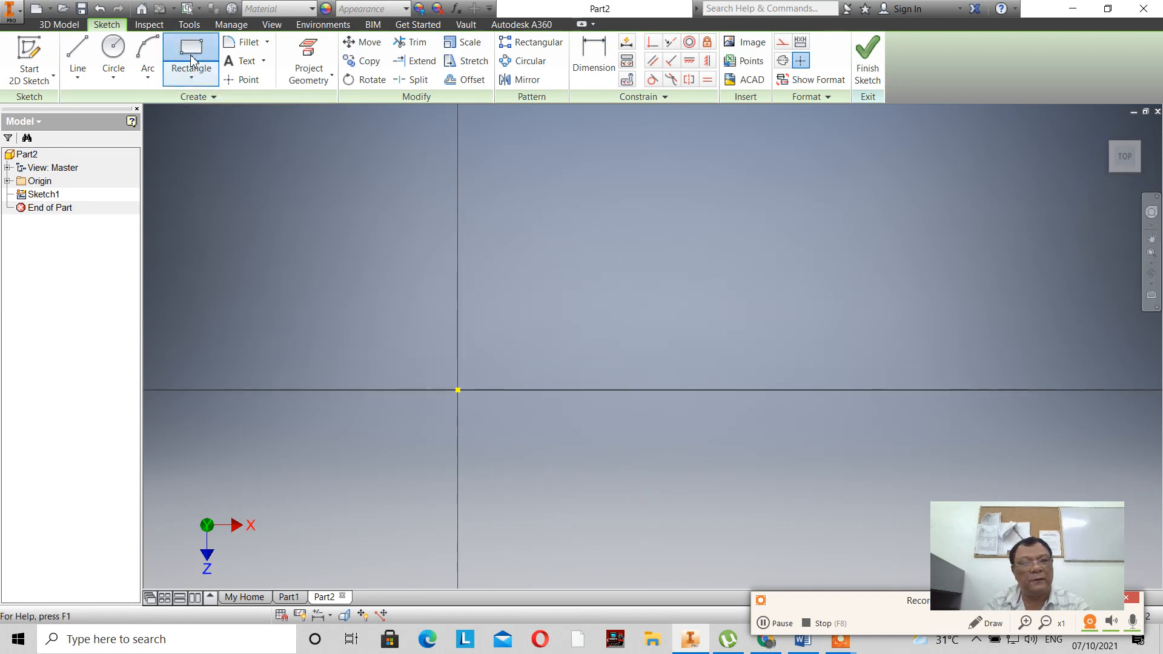
{"action": "left_click", "coordinate": [456, 389]}
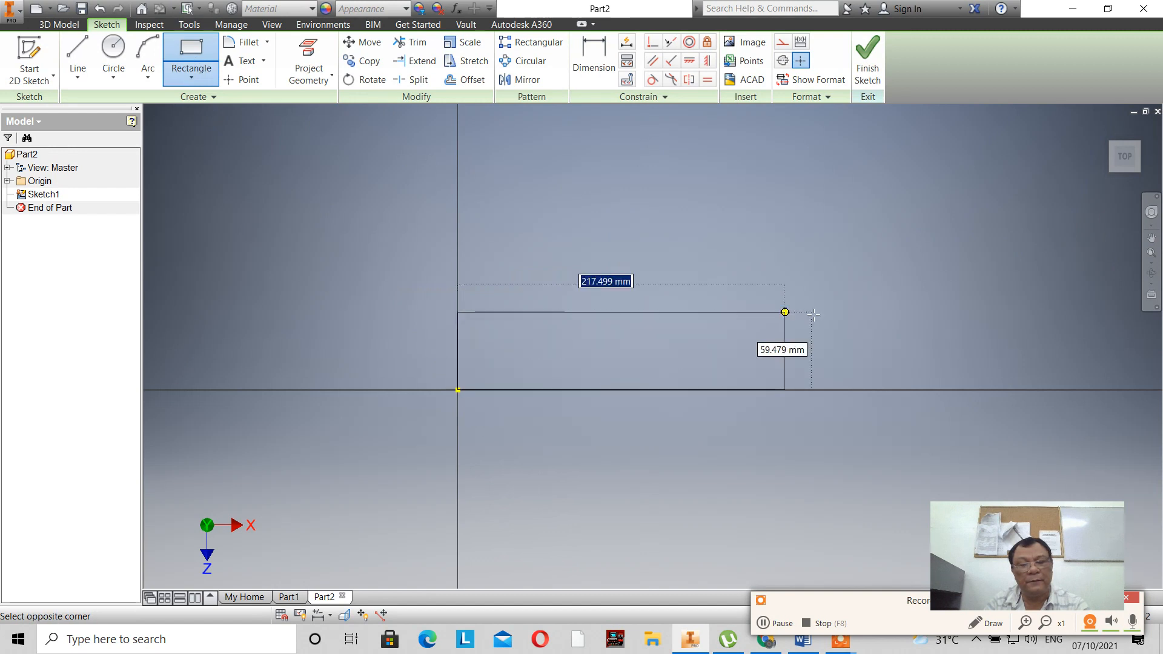
{"action": "type", "text": "1"}
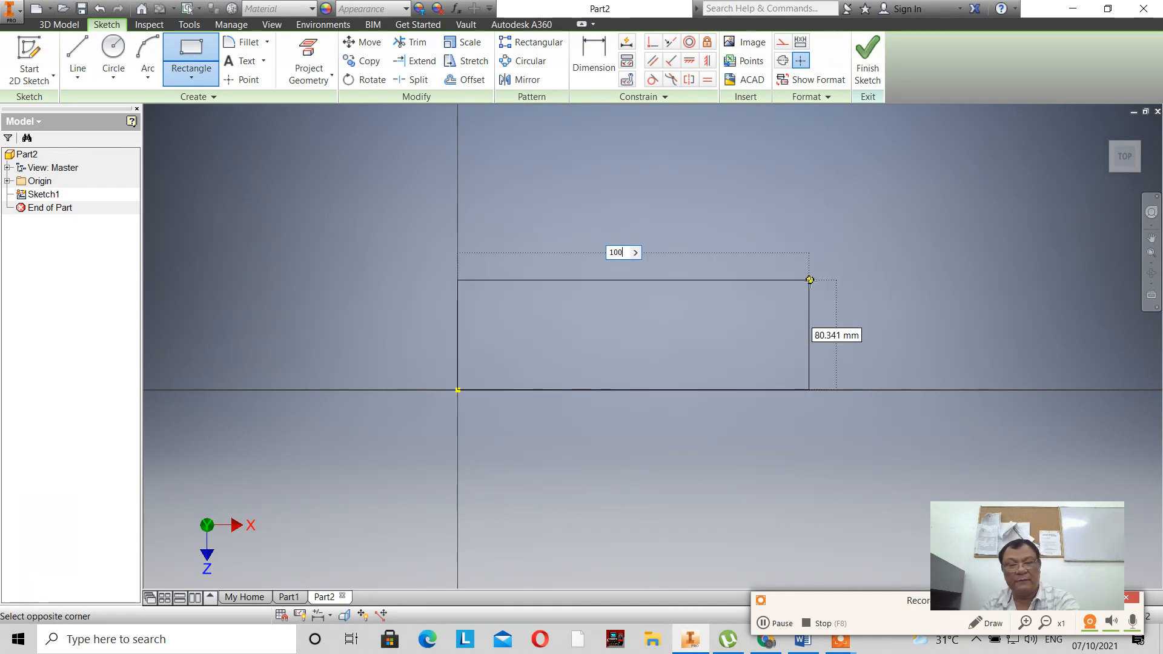
{"action": "type", "text": "00"}
{"action": "key", "text": "Tab"}
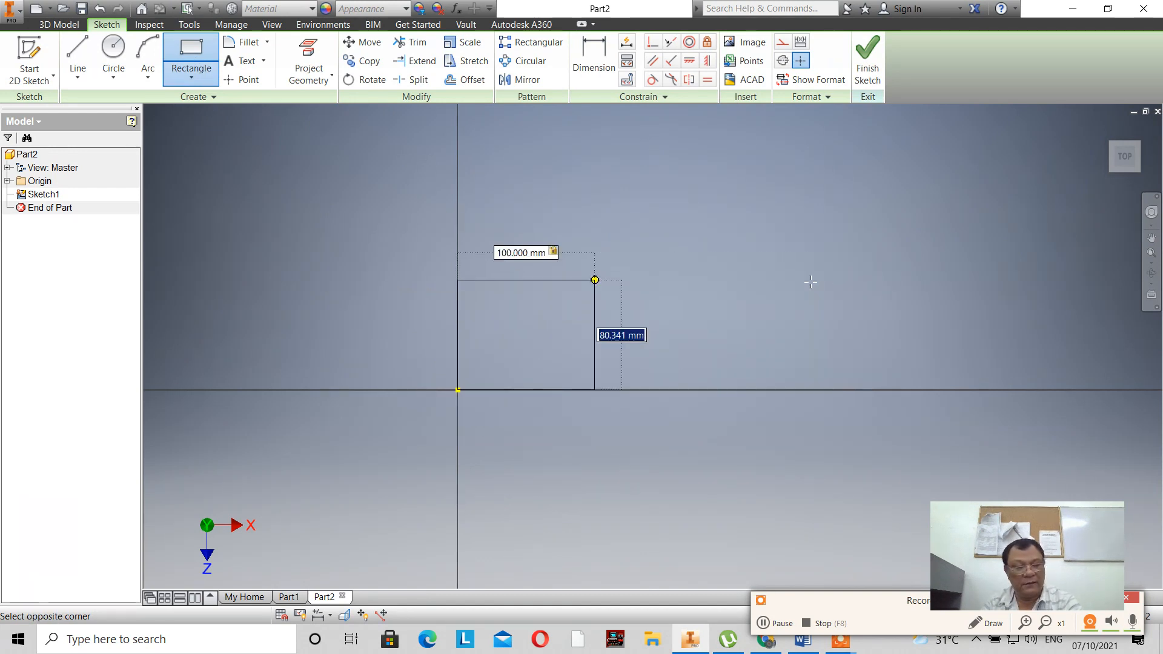
{"action": "type", "text": "50"}
{"action": "key", "text": "Return"}
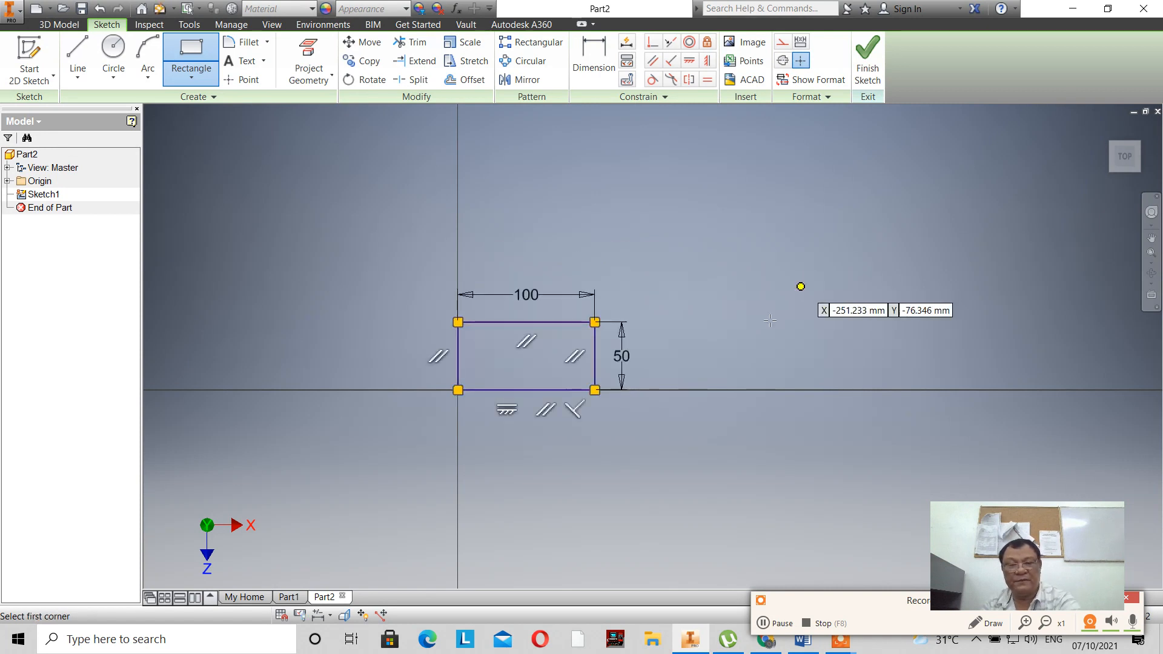
{"action": "scroll", "coordinate": [633, 283], "scroll_direction": "down", "scroll_amount": 3}
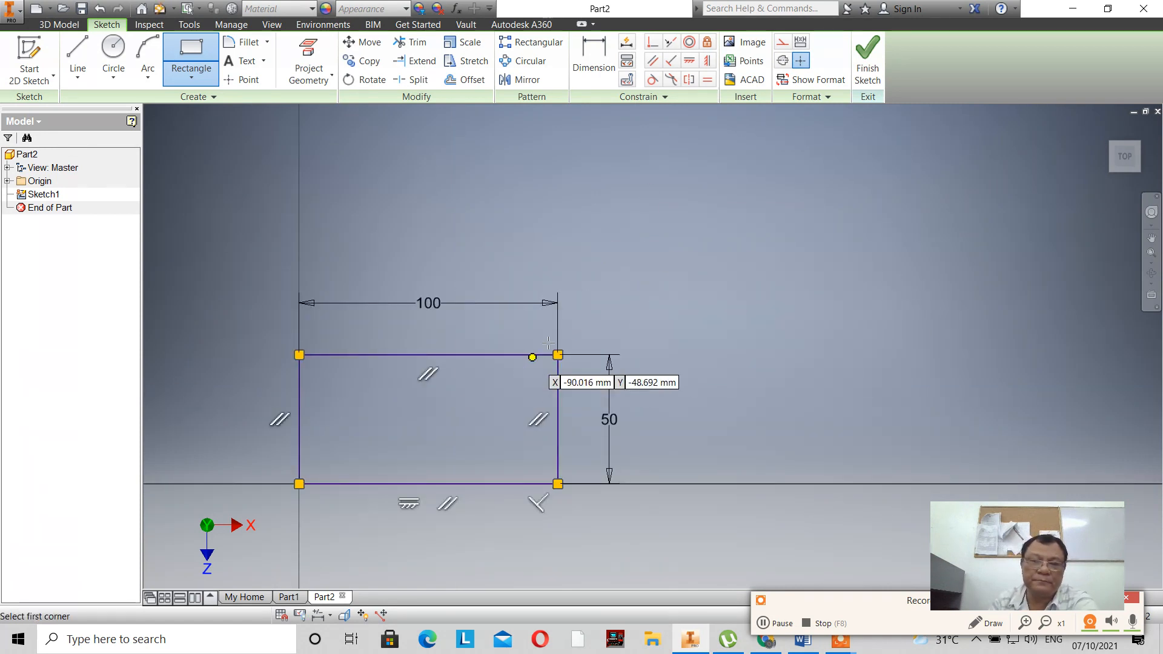
{"action": "scroll", "coordinate": [545, 381], "scroll_direction": "up", "scroll_amount": 4}
{"action": "scroll", "coordinate": [533, 381], "scroll_direction": "down", "scroll_amount": 5}
{"action": "scroll", "coordinate": [536, 382], "scroll_direction": "up", "scroll_amount": 2}
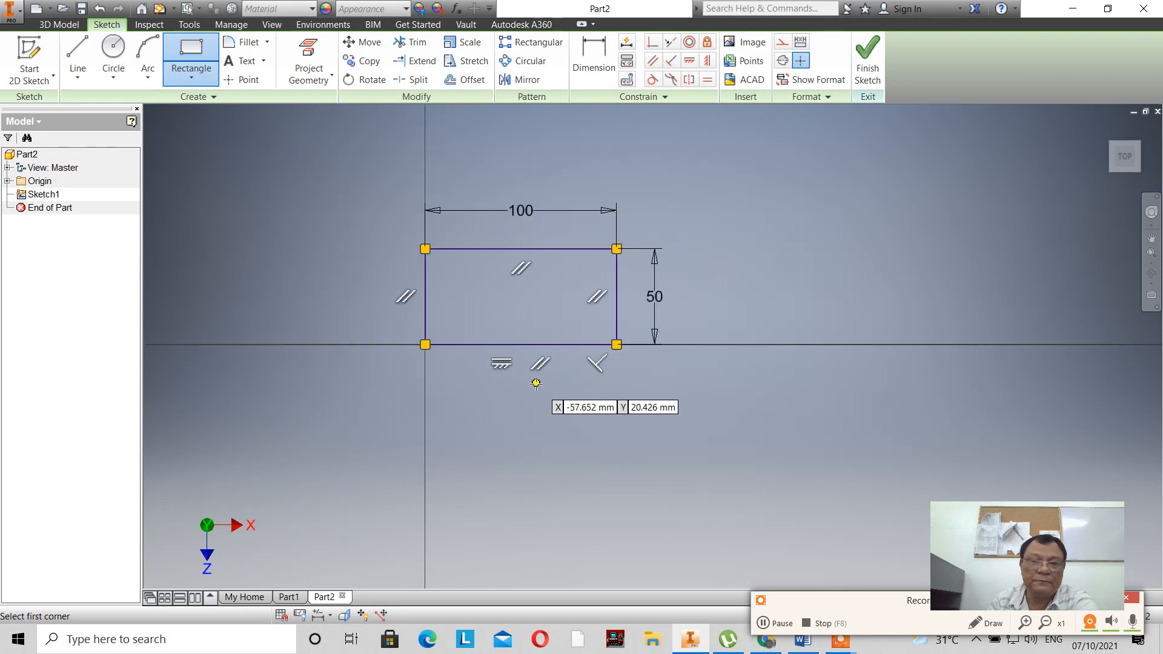
{"action": "scroll", "coordinate": [545, 400], "scroll_direction": "down", "scroll_amount": 3}
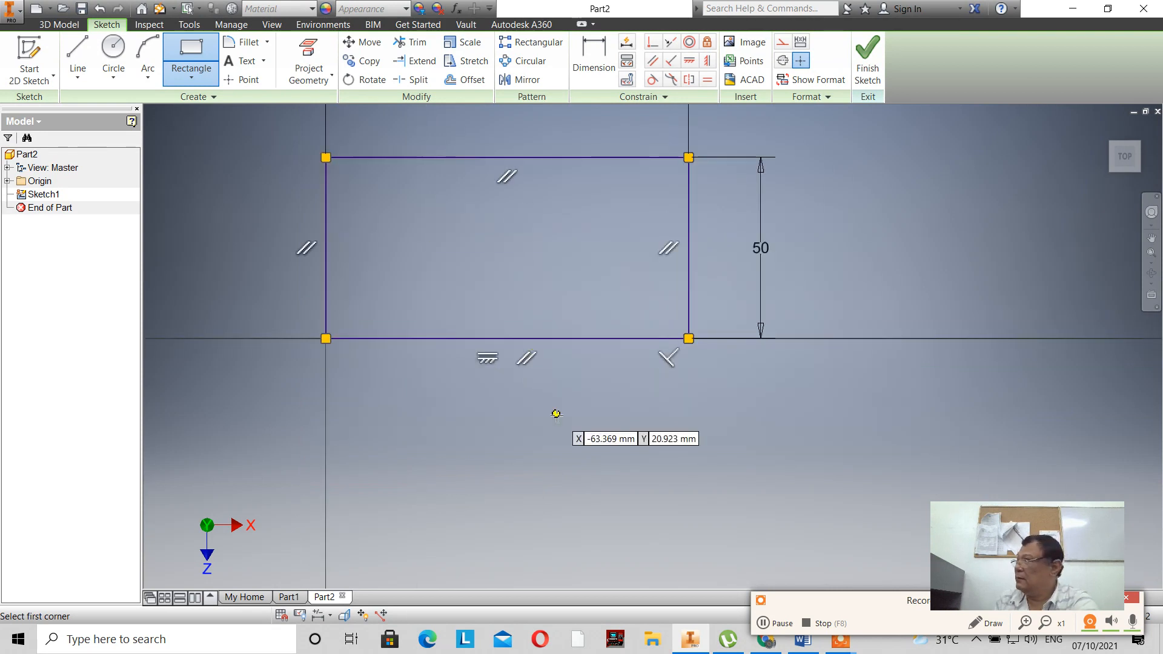
{"action": "left_click", "coordinate": [868, 64]}
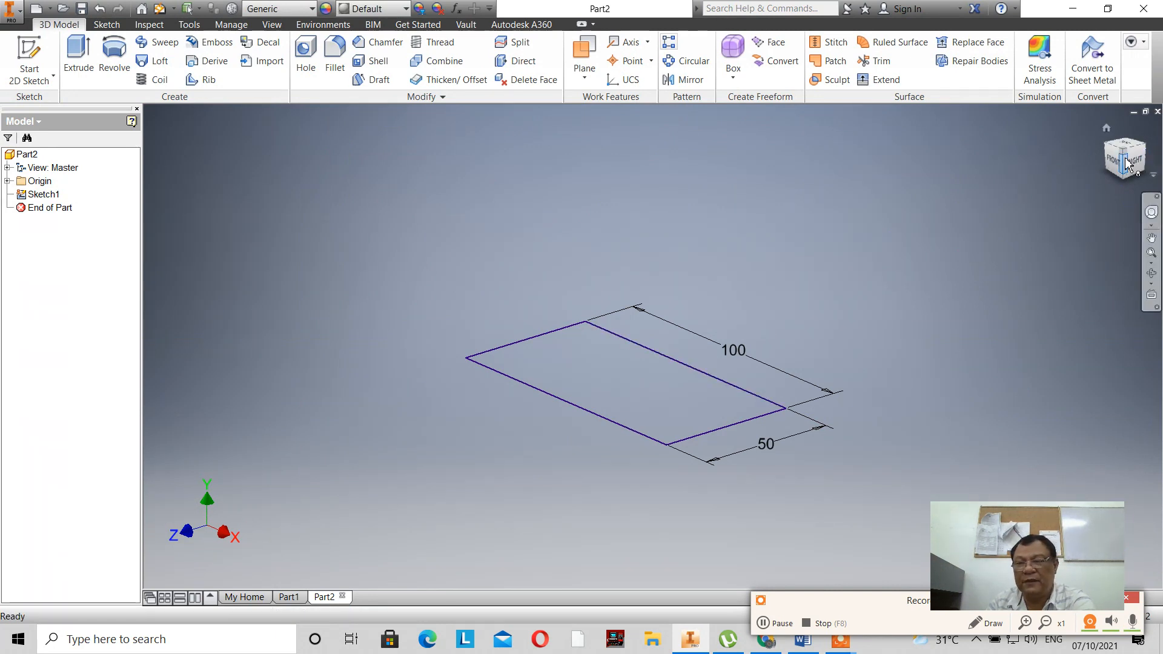
Step: Set the isometric view of the top-front-right corner as the home view with fixed distance
{"action": "left_click", "coordinate": [1125, 155]}
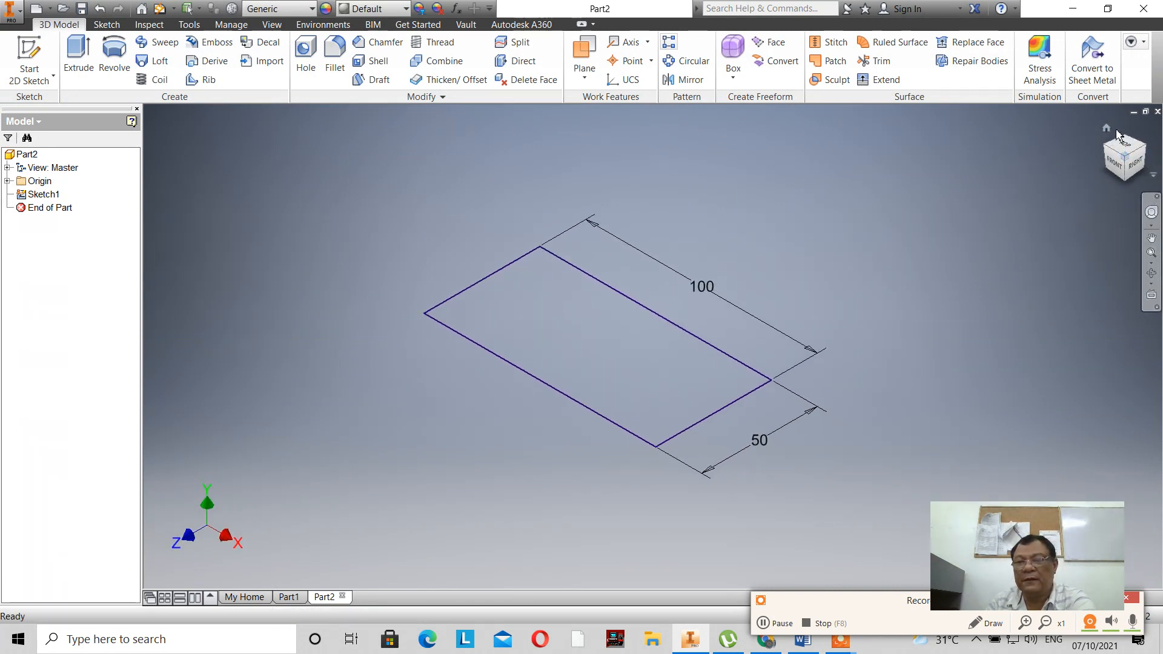
{"action": "right_click", "coordinate": [1110, 134]}
{"action": "mouse_move", "coordinate": [1041, 236]}
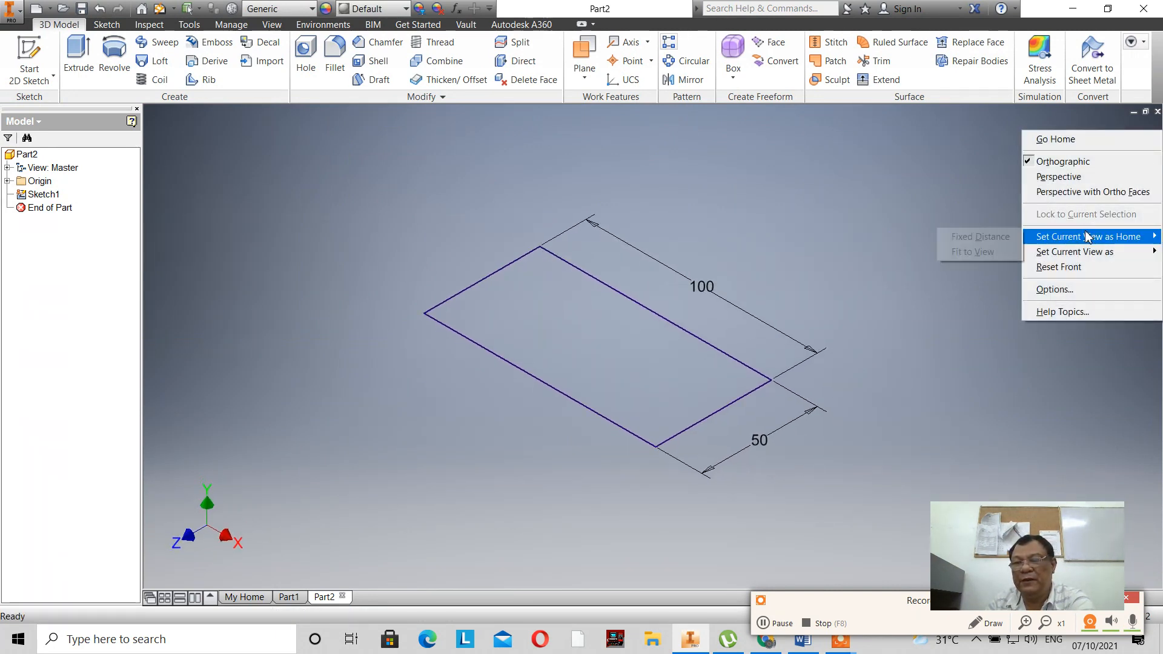
{"action": "left_click", "coordinate": [1007, 238]}
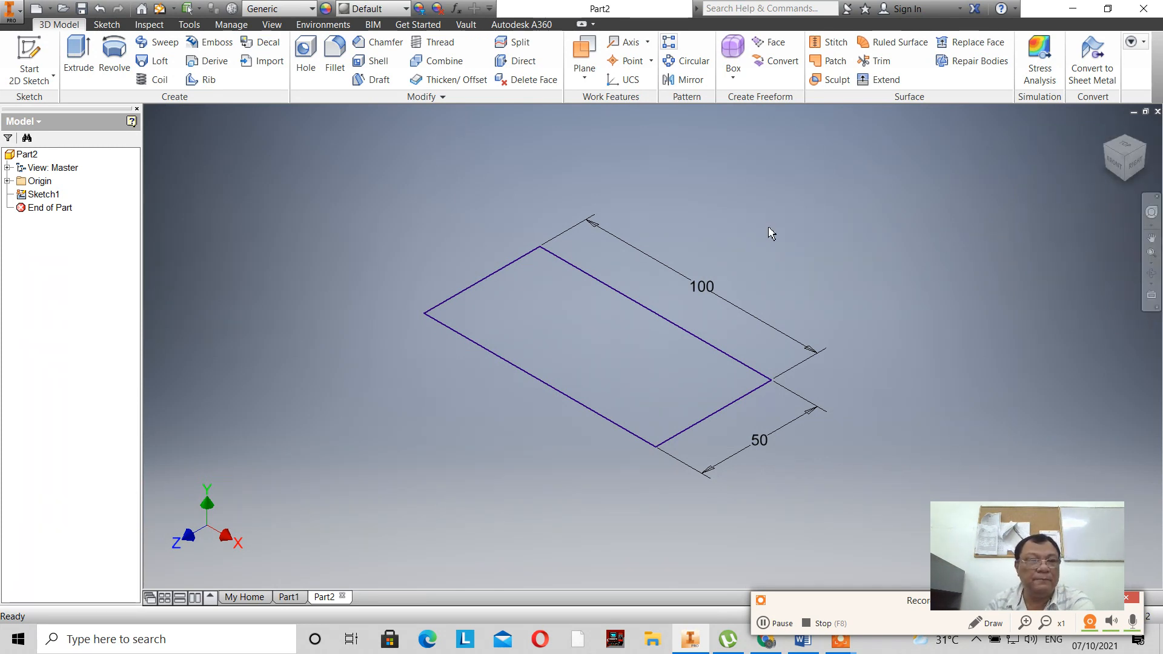
Step: Extrude the rectangle 10 mm upward into a solid plate
{"action": "key", "text": "e"}
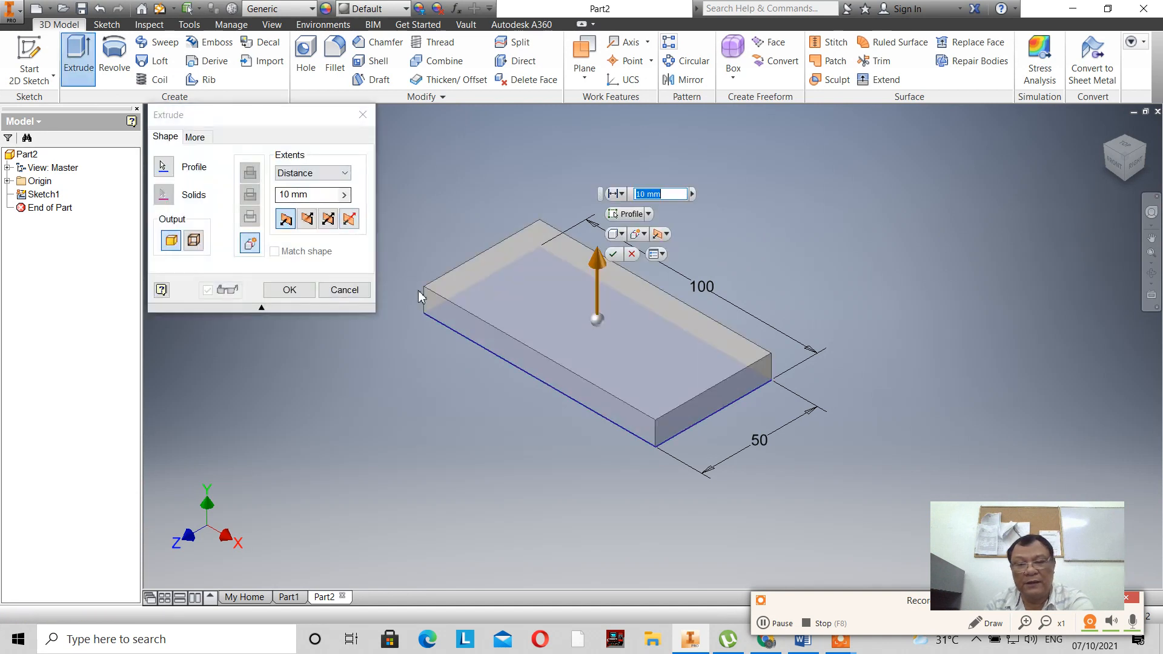
{"action": "scroll", "coordinate": [560, 333], "scroll_direction": "down", "scroll_amount": 3}
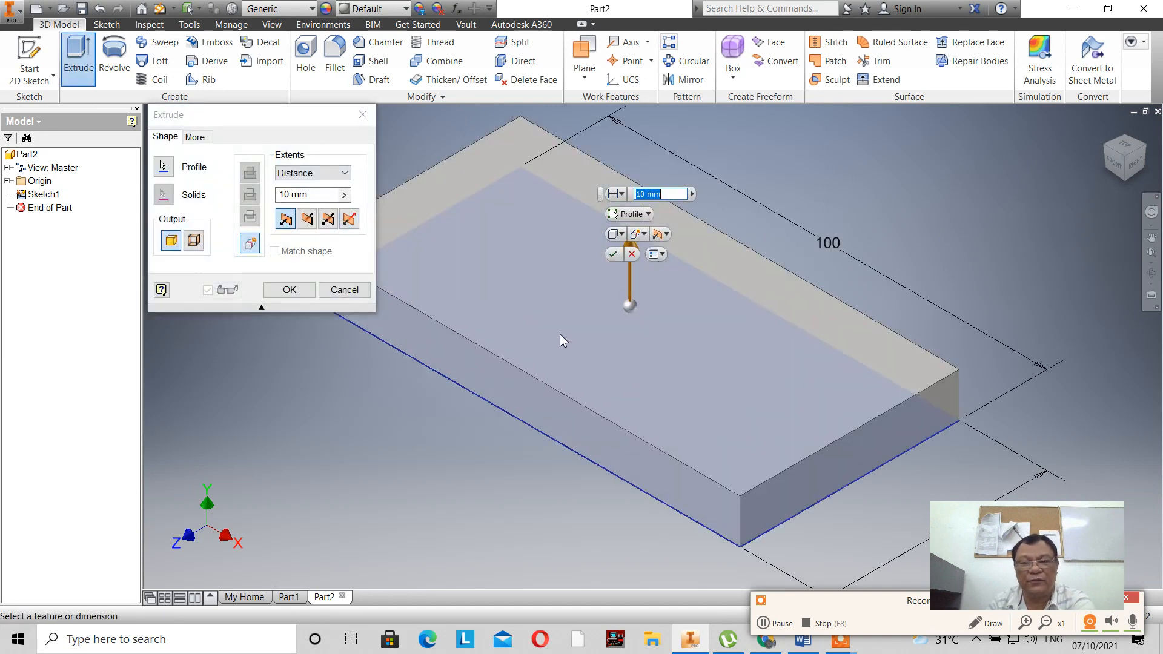
{"action": "left_click", "coordinate": [289, 289]}
{"action": "scroll", "coordinate": [354, 344], "scroll_direction": "down", "scroll_amount": 5}
{"action": "scroll", "coordinate": [354, 343], "scroll_direction": "up", "scroll_amount": 5}
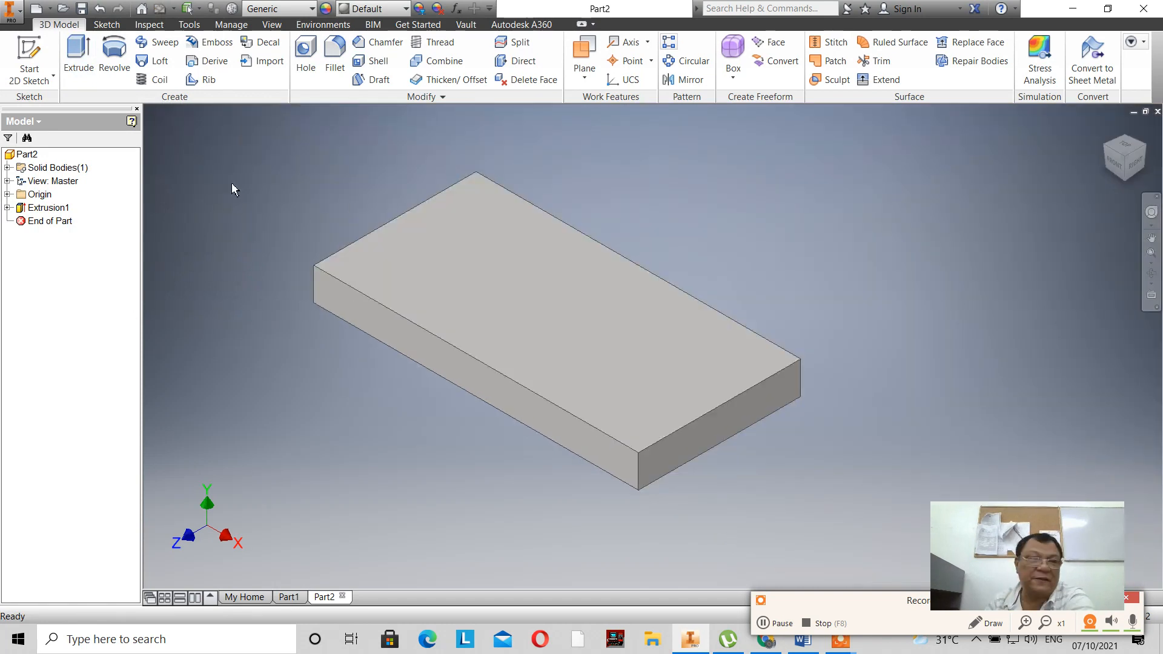
Step: Start a sketch on the plate's top face and project the face's outline into it
{"action": "key", "text": "s"}
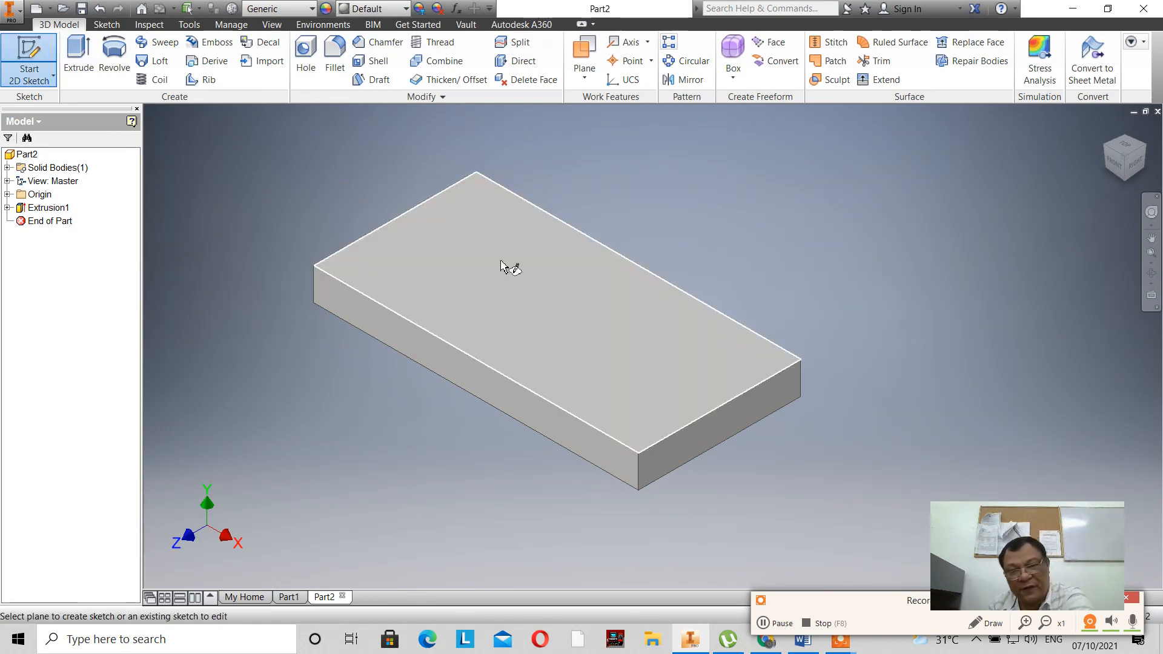
{"action": "left_click", "coordinate": [523, 313]}
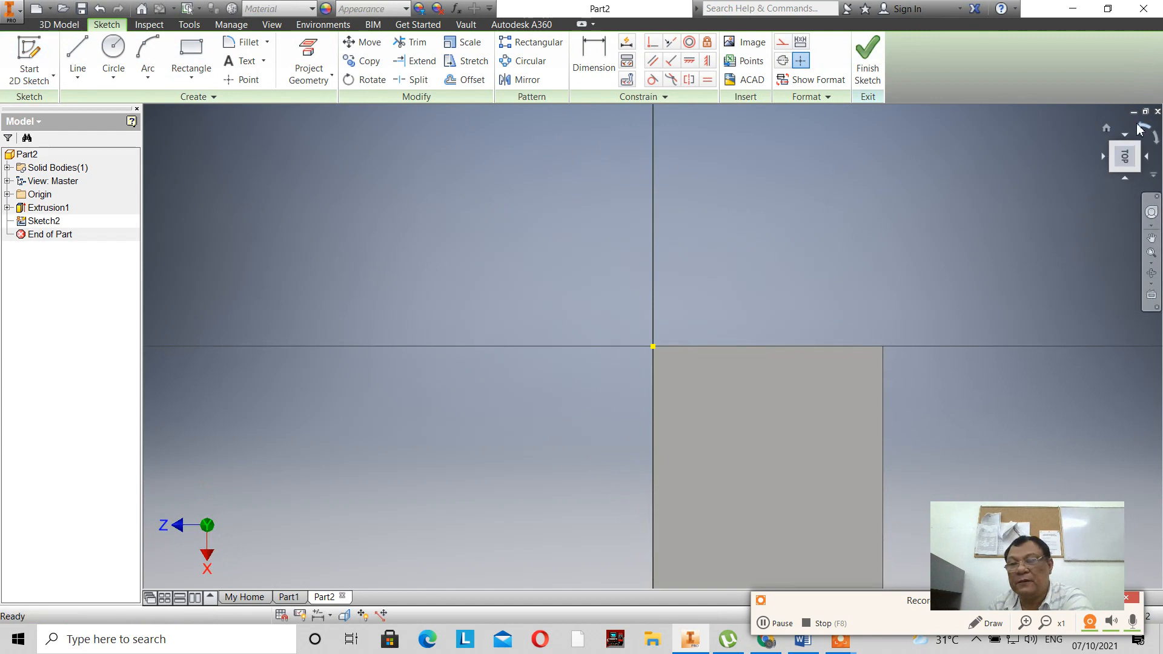
{"action": "left_click", "coordinate": [1142, 129]}
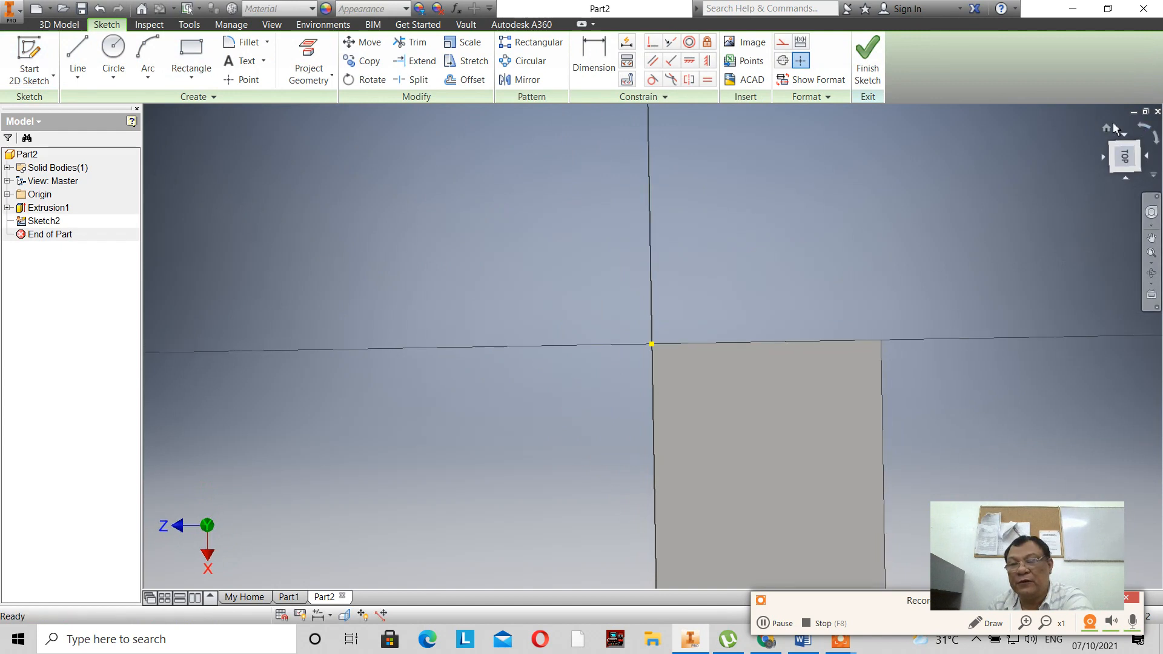
{"action": "left_click", "coordinate": [322, 56]}
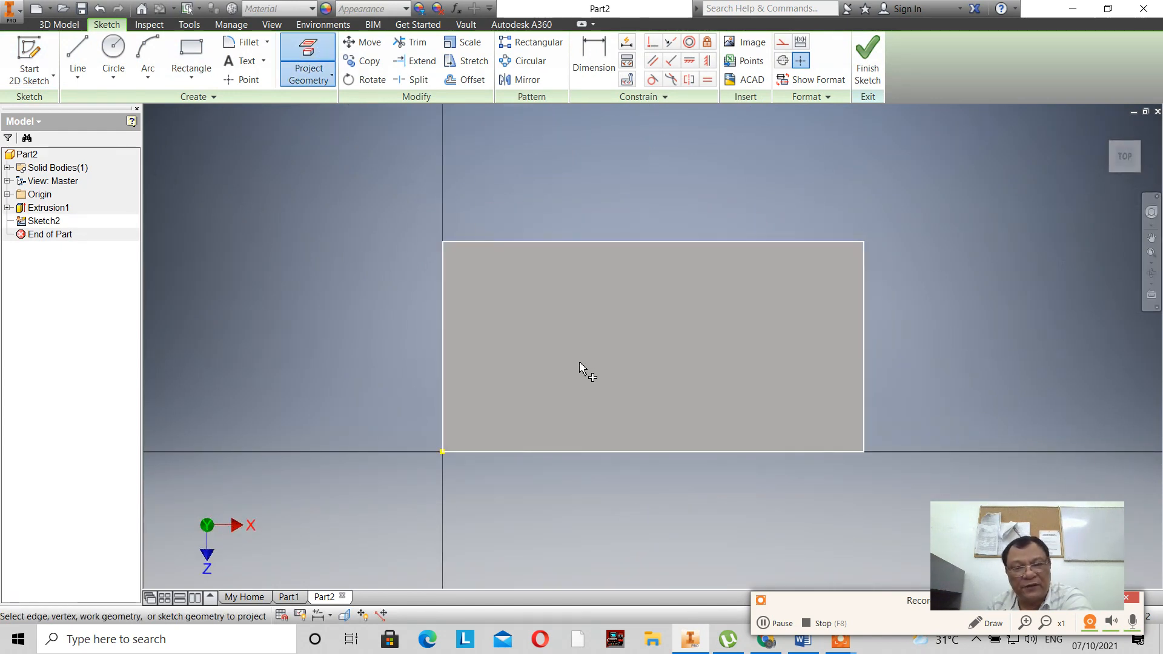
{"action": "left_click", "coordinate": [584, 372]}
{"action": "scroll", "coordinate": [337, 361], "scroll_direction": "up", "scroll_amount": 3}
{"action": "scroll", "coordinate": [310, 299], "scroll_direction": "down", "scroll_amount": 2}
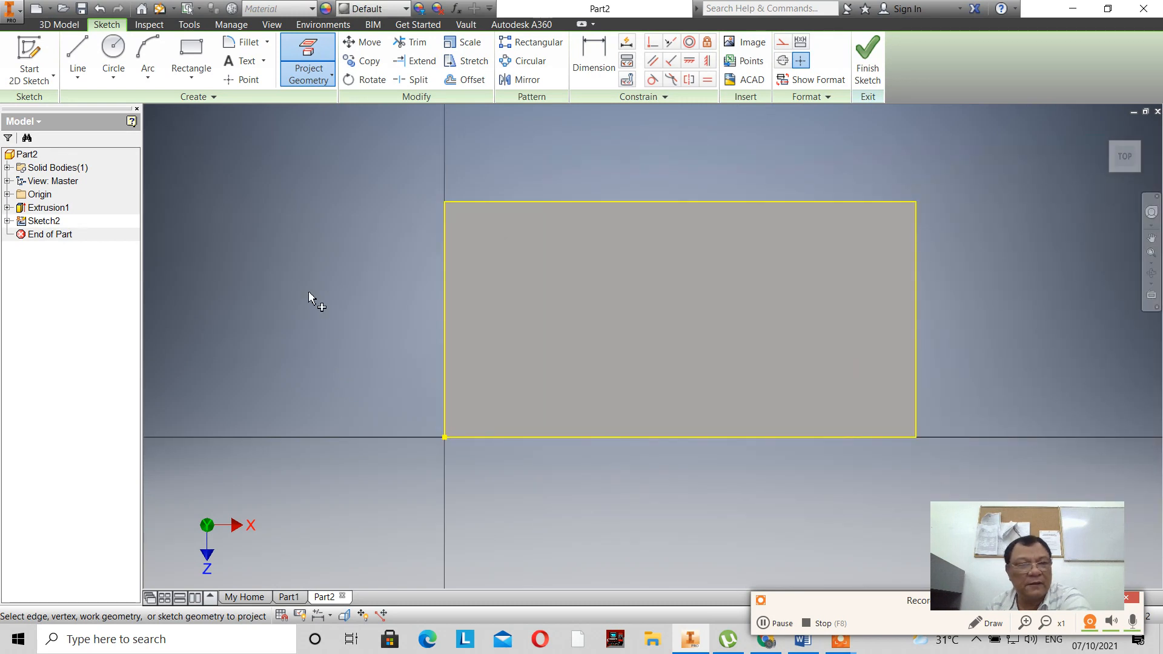
Step: Sketch a 15 mm diameter circle centred about 13 mm across and 15 mm up from the plate's lower-left corner, and finish the sketch
{"action": "left_click", "coordinate": [114, 51]}
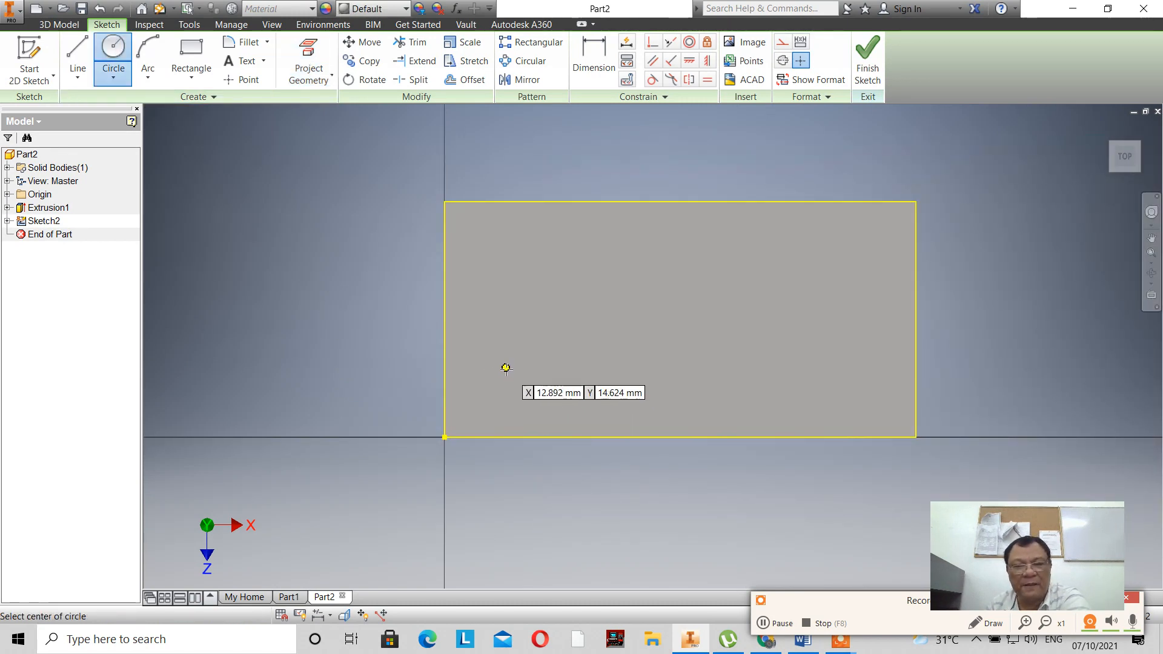
{"action": "left_click", "coordinate": [505, 368]}
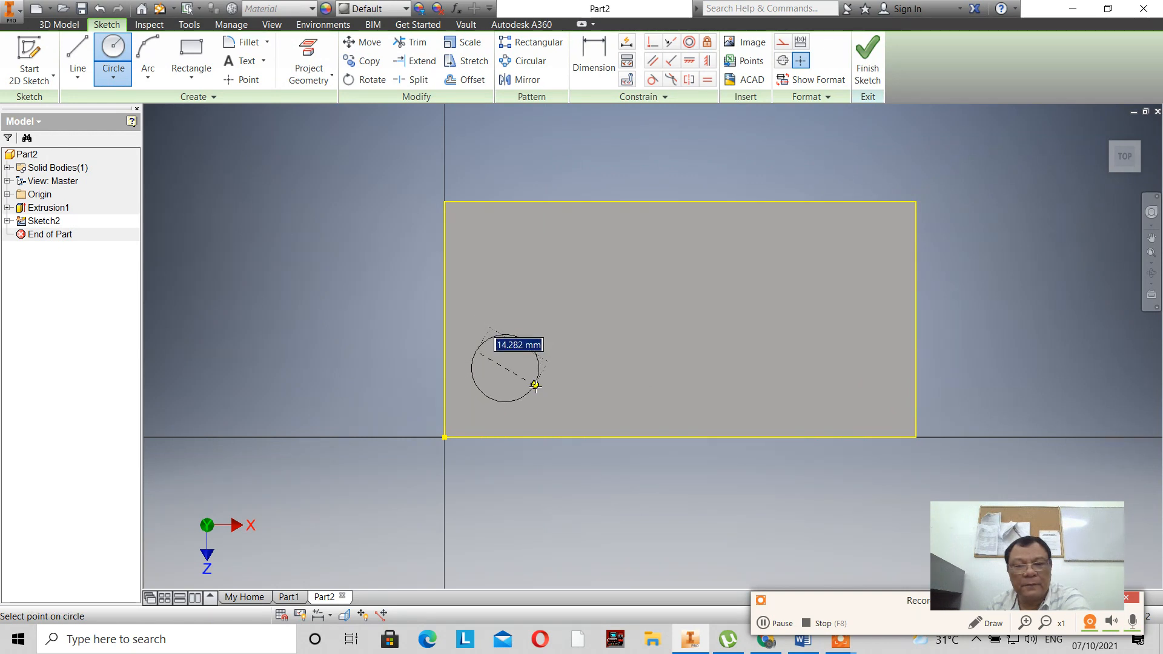
{"action": "type", "text": "1"}
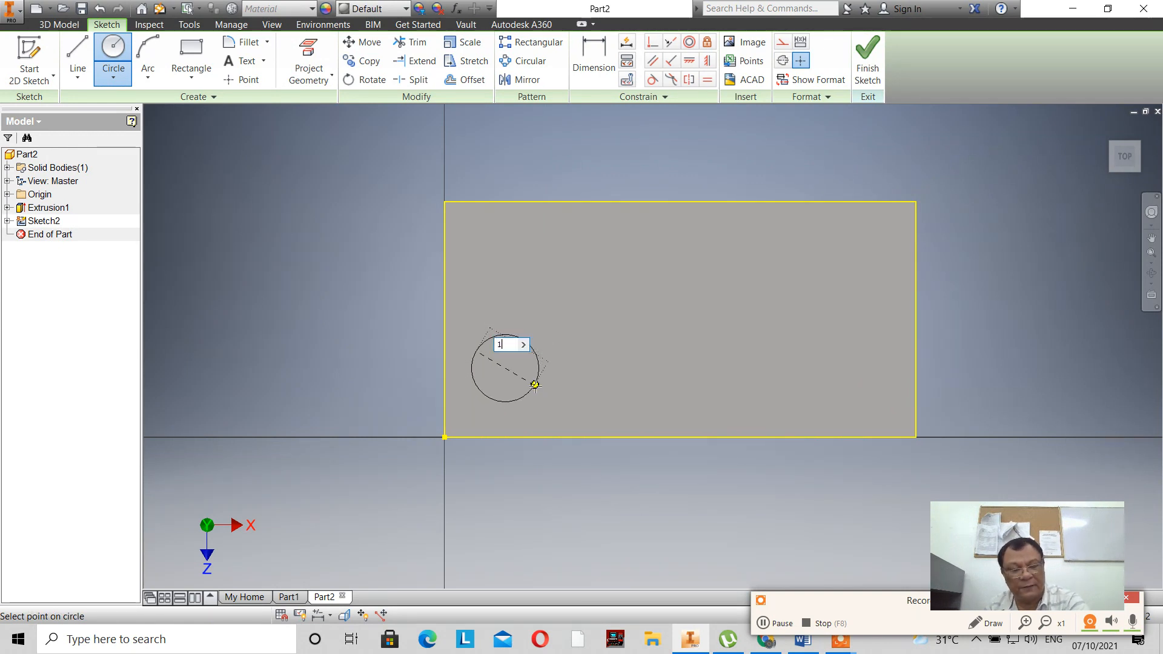
{"action": "key", "text": "Return"}
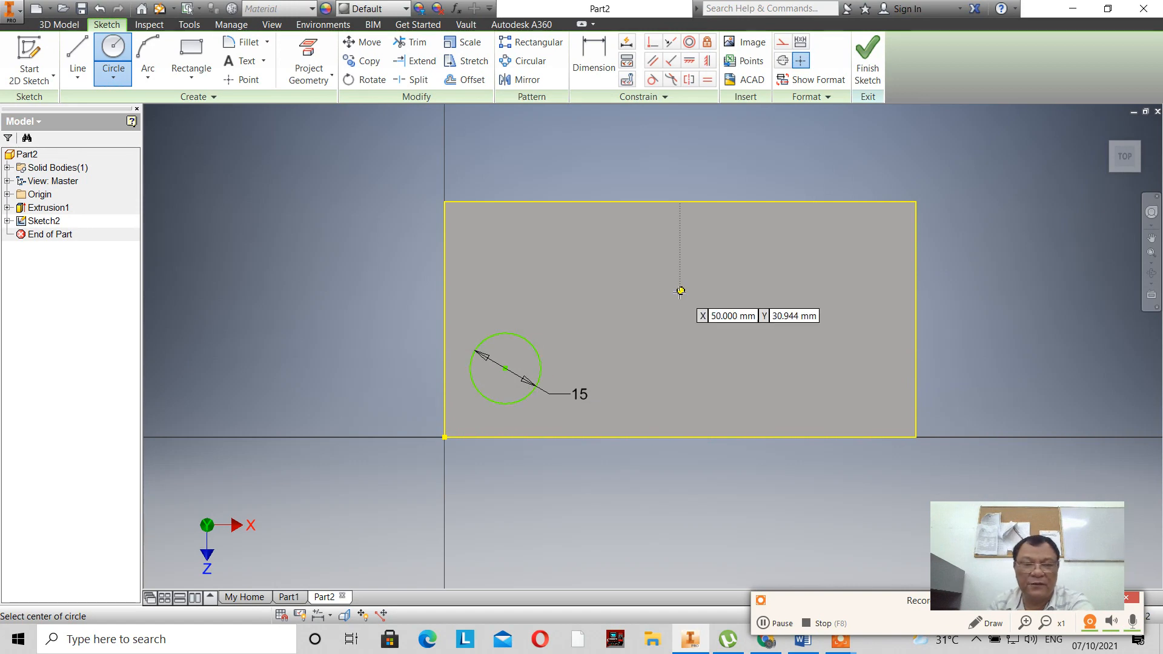
{"action": "left_click", "coordinate": [870, 60]}
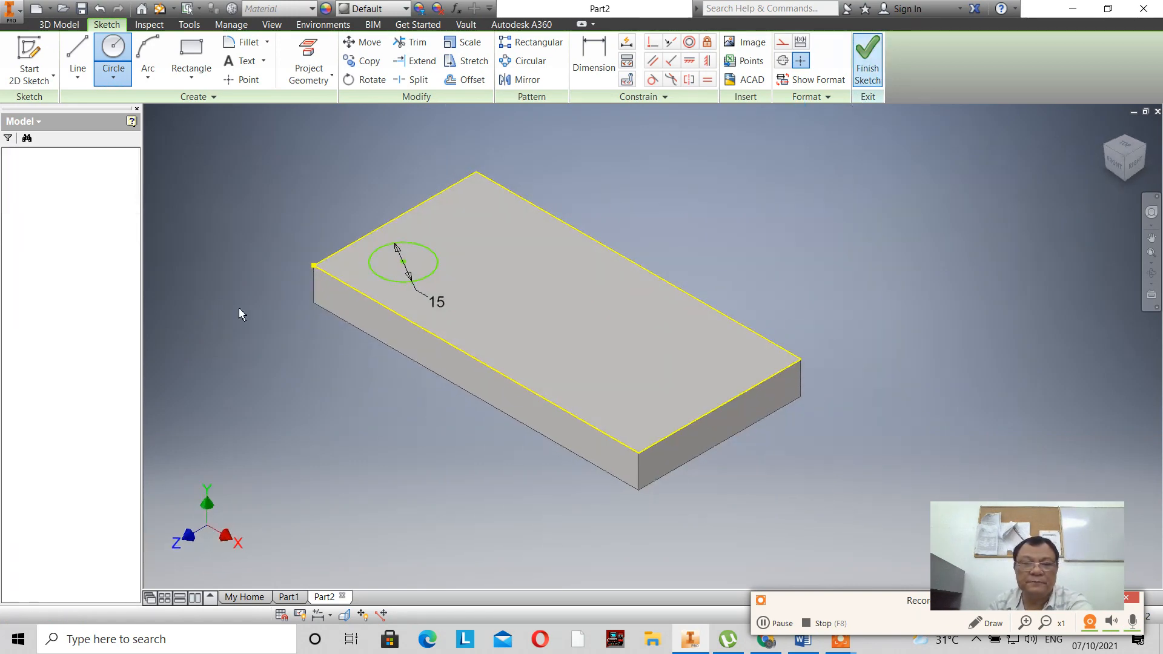
Step: Cut the 15 mm circle through the plate with an Extrude cut whose extent is To Next
{"action": "scroll", "coordinate": [244, 310], "scroll_direction": "up", "scroll_amount": 5}
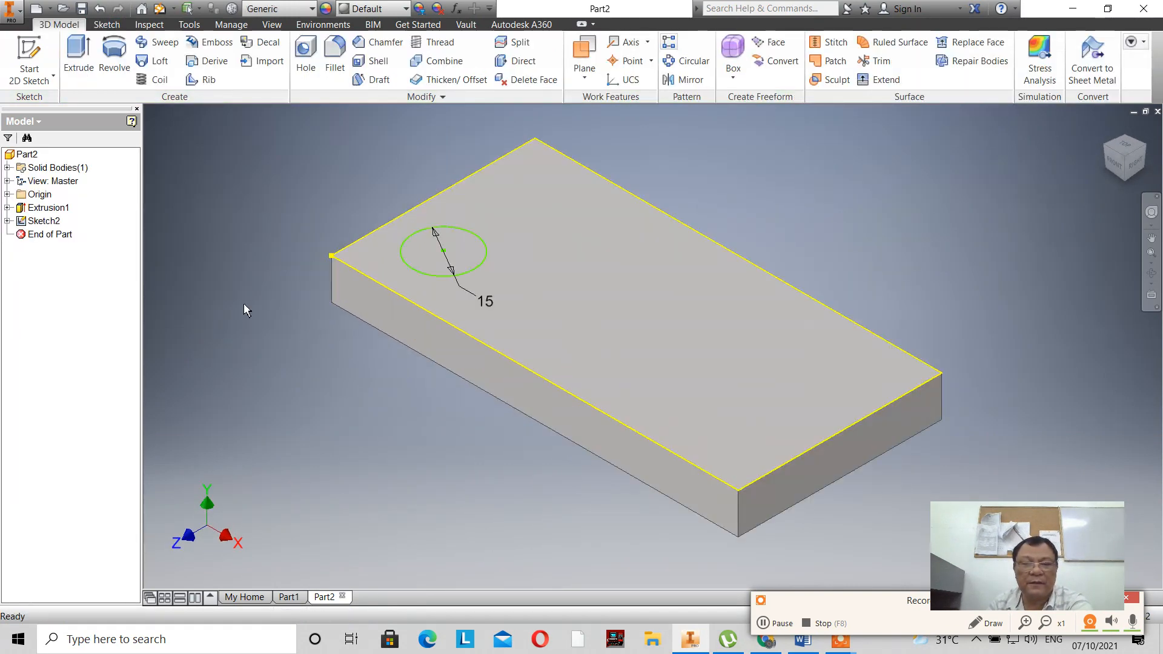
{"action": "left_click", "coordinate": [79, 55]}
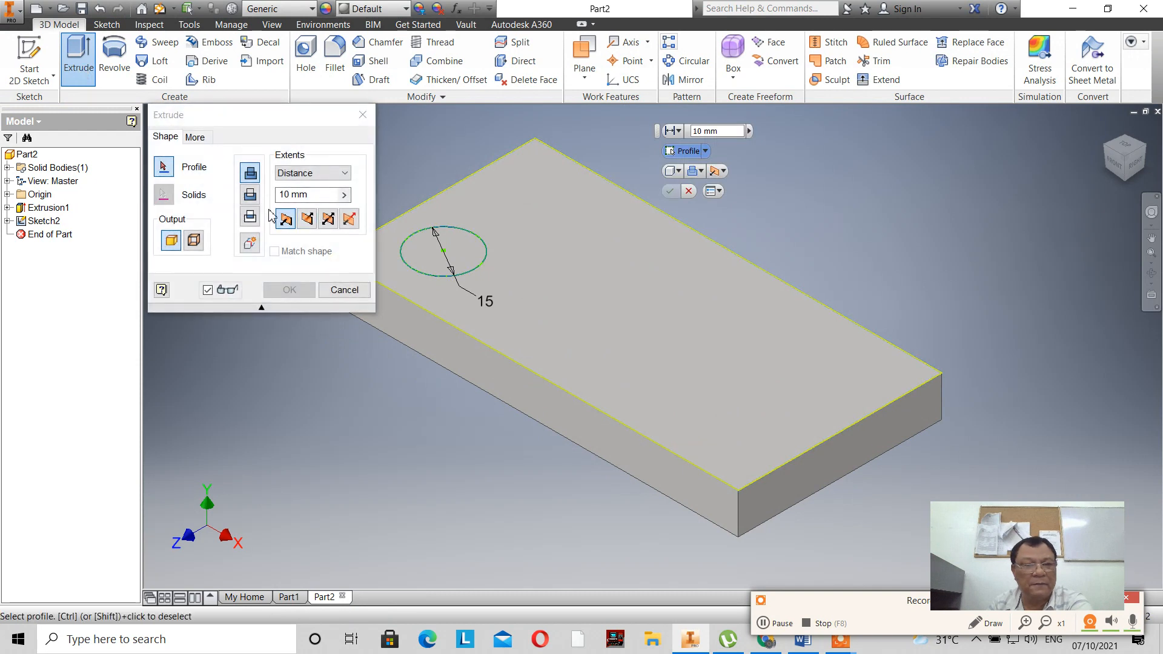
{"action": "left_click", "coordinate": [255, 203]}
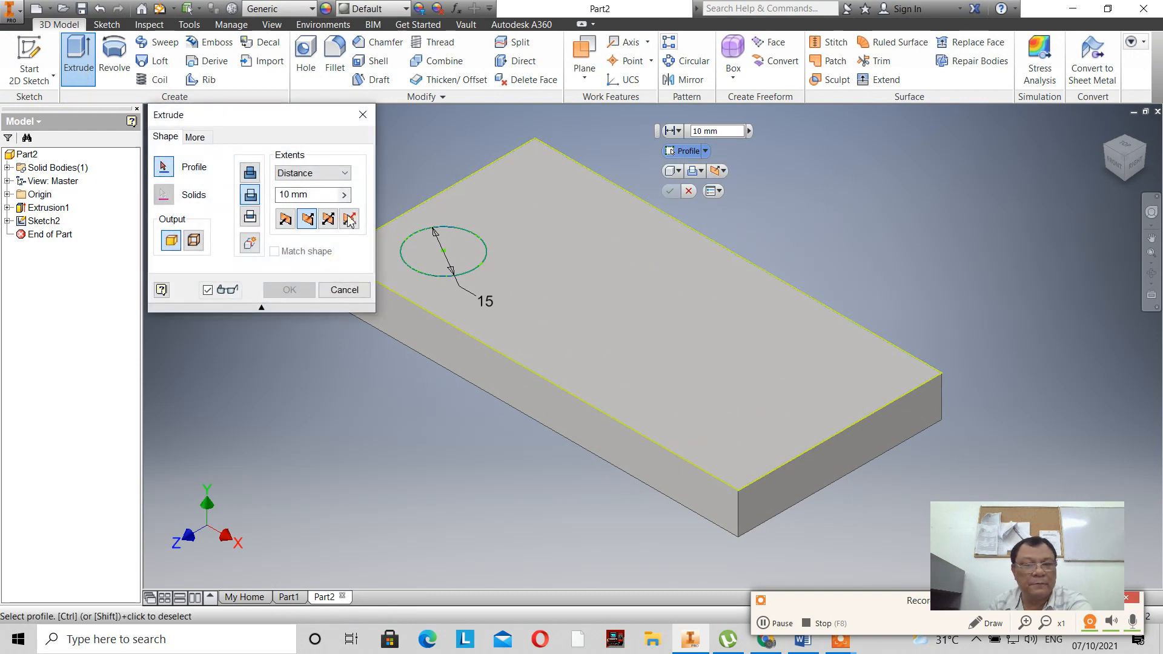
{"action": "left_click", "coordinate": [424, 256]}
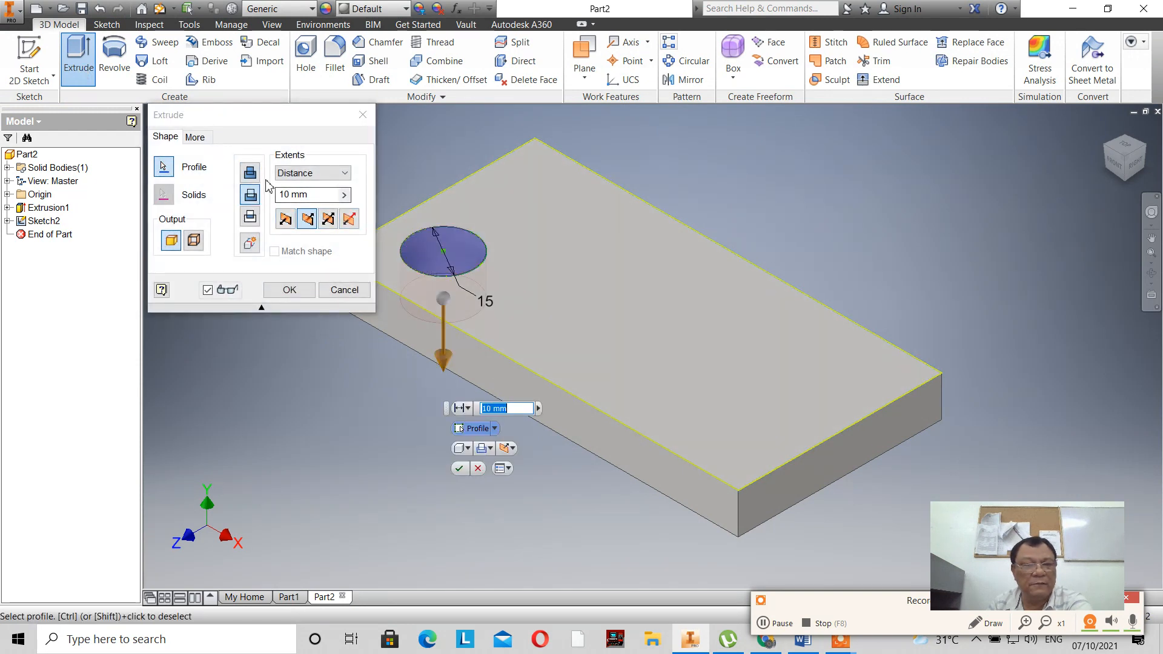
{"action": "left_click", "coordinate": [327, 173]}
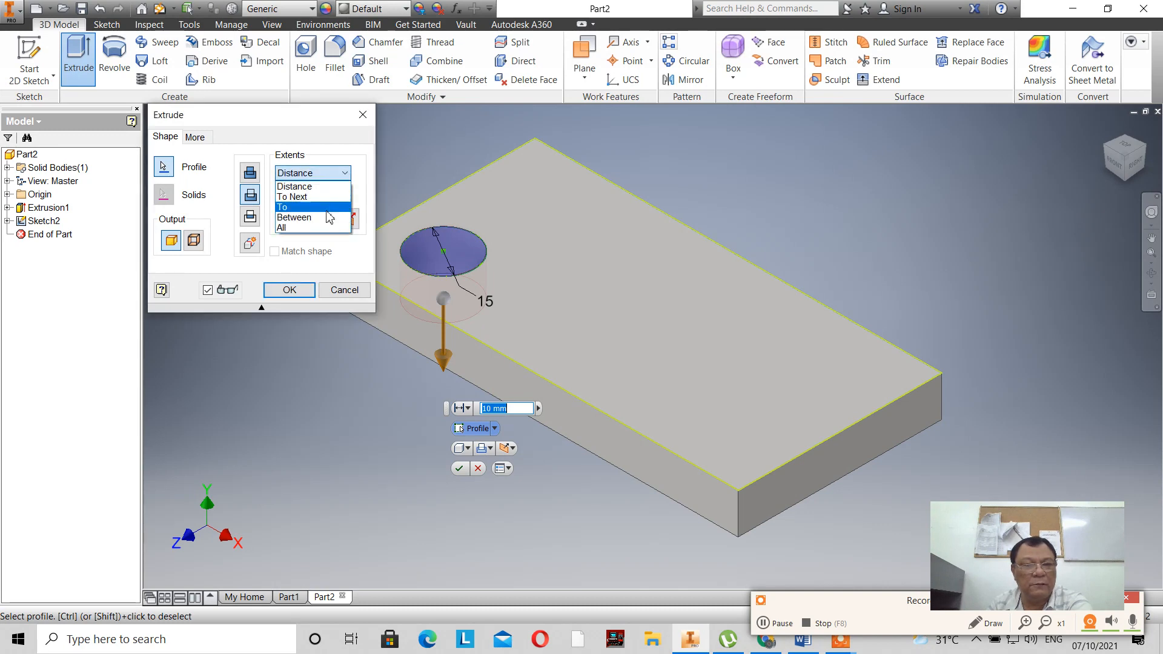
{"action": "left_click", "coordinate": [293, 197]}
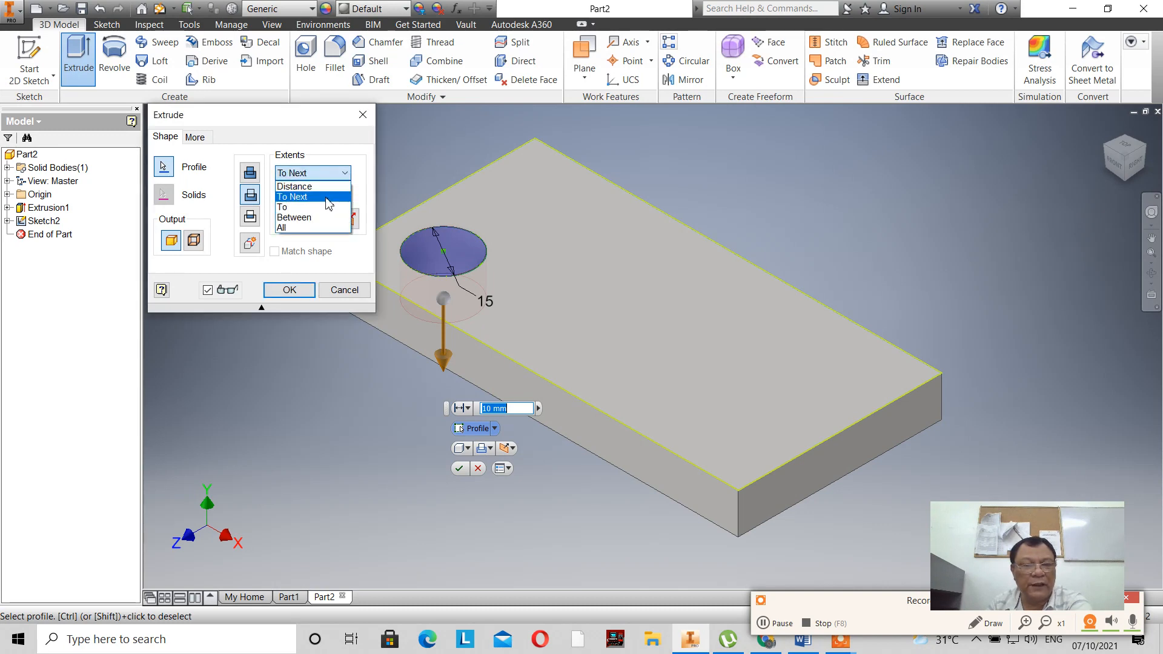
{"action": "left_click", "coordinate": [289, 290]}
{"action": "scroll", "coordinate": [314, 313], "scroll_direction": "down", "scroll_amount": 3}
{"action": "scroll", "coordinate": [314, 314], "scroll_direction": "up", "scroll_amount": 4}
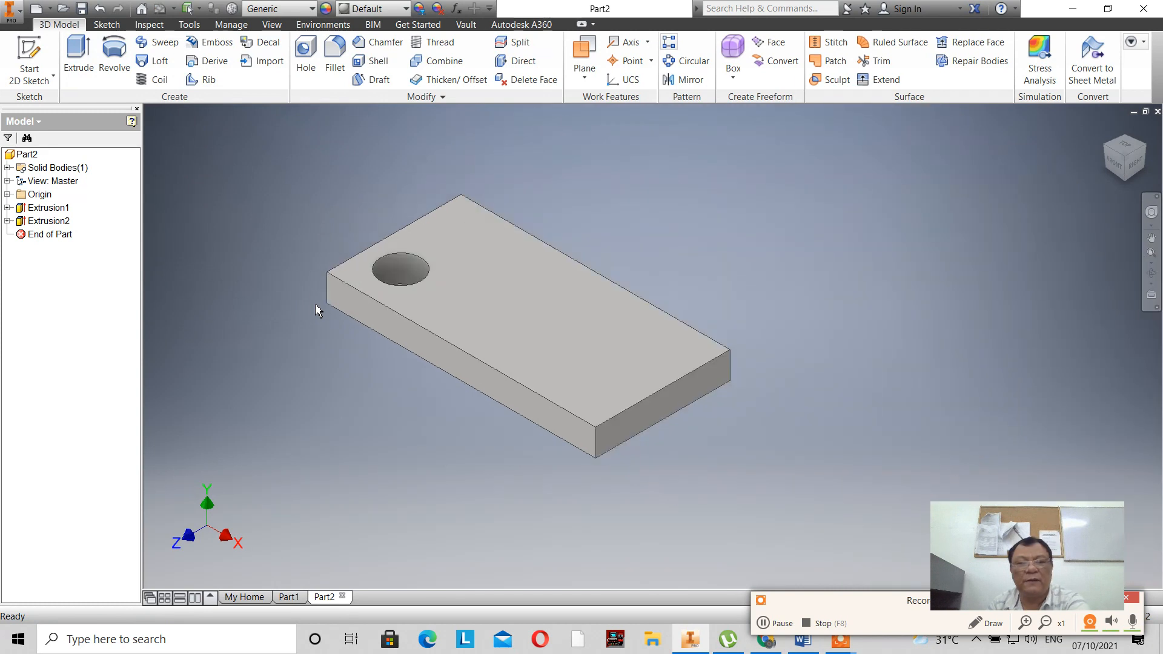
{"action": "scroll", "coordinate": [310, 300], "scroll_direction": "down", "scroll_amount": 4}
{"action": "scroll", "coordinate": [310, 297], "scroll_direction": "up", "scroll_amount": 3}
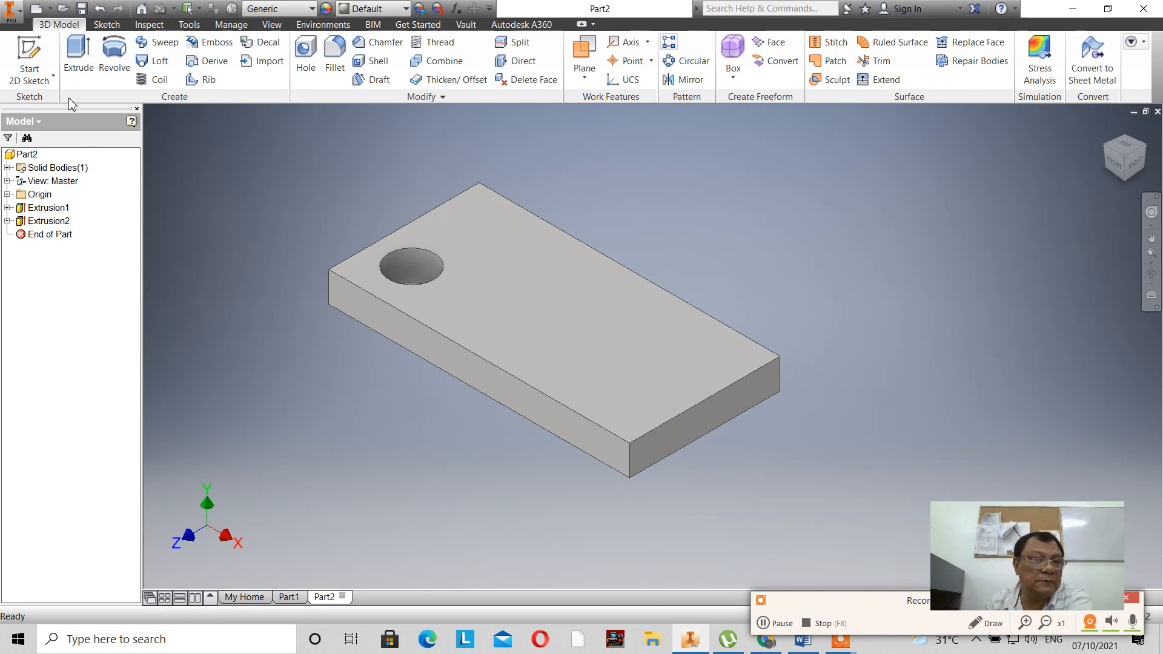
Step: Start a new sketch on the plate's top face and project the face's outline and hole edge into it
{"action": "left_click", "coordinate": [33, 59]}
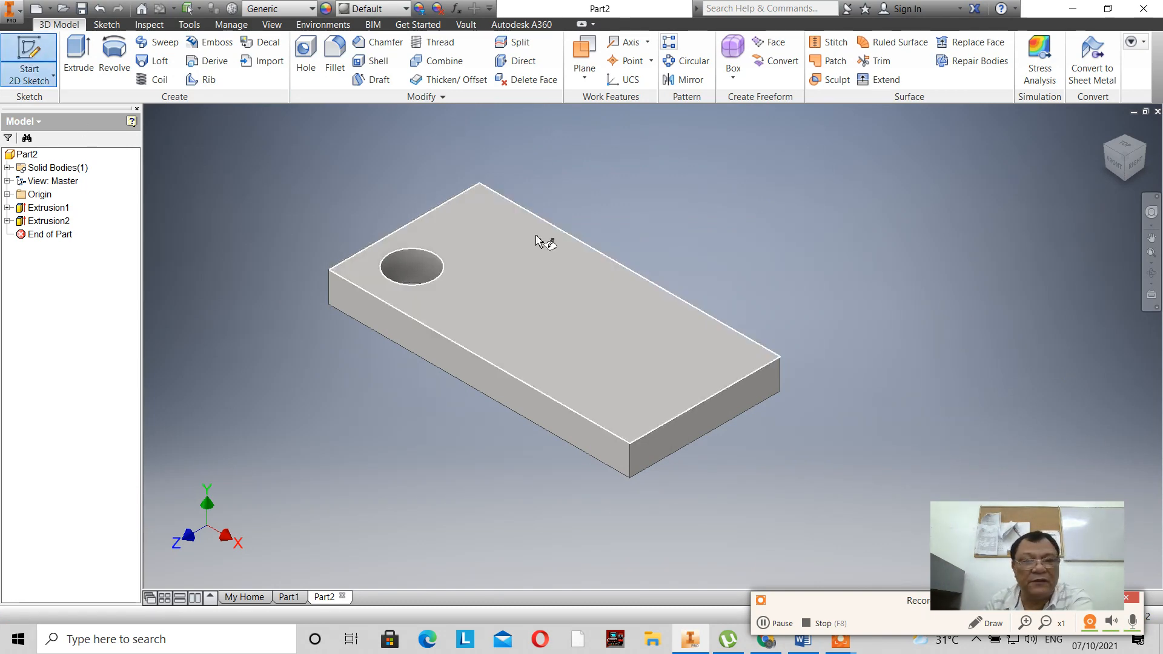
{"action": "left_click", "coordinate": [556, 311]}
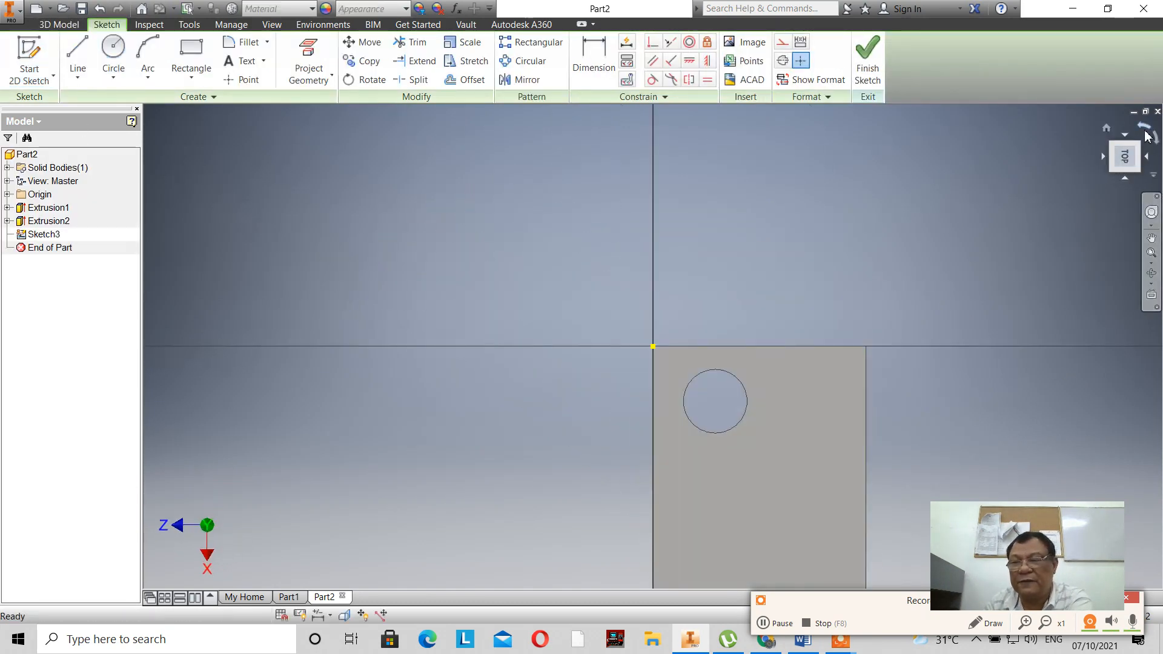
{"action": "left_click", "coordinate": [308, 57]}
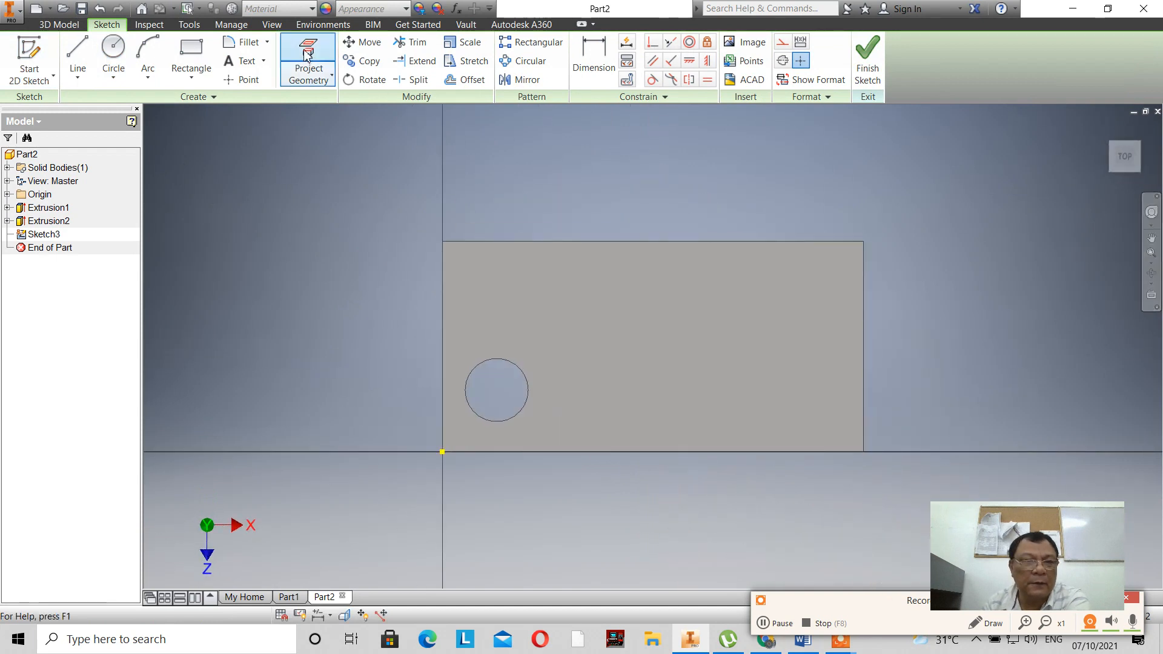
{"action": "left_click", "coordinate": [624, 348]}
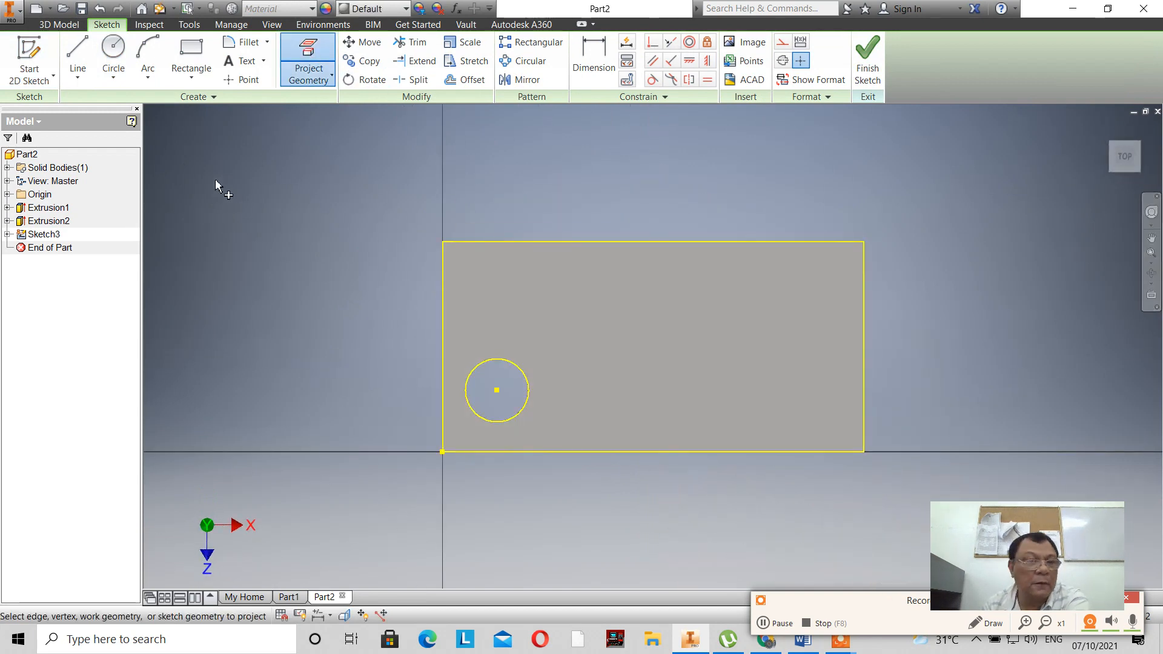
Step: Sketch a rectangle about 15 mm by 6.2 mm above the hole, near the plate's upper-left corner
{"action": "key", "text": "r"}
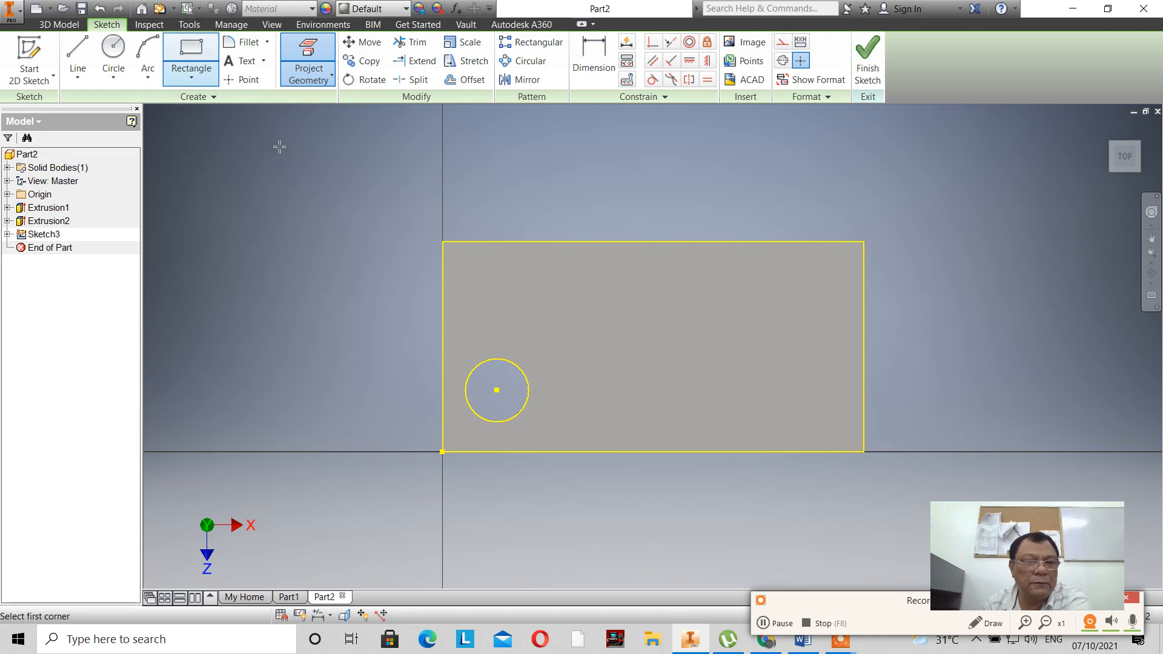
{"action": "left_click", "coordinate": [465, 283]}
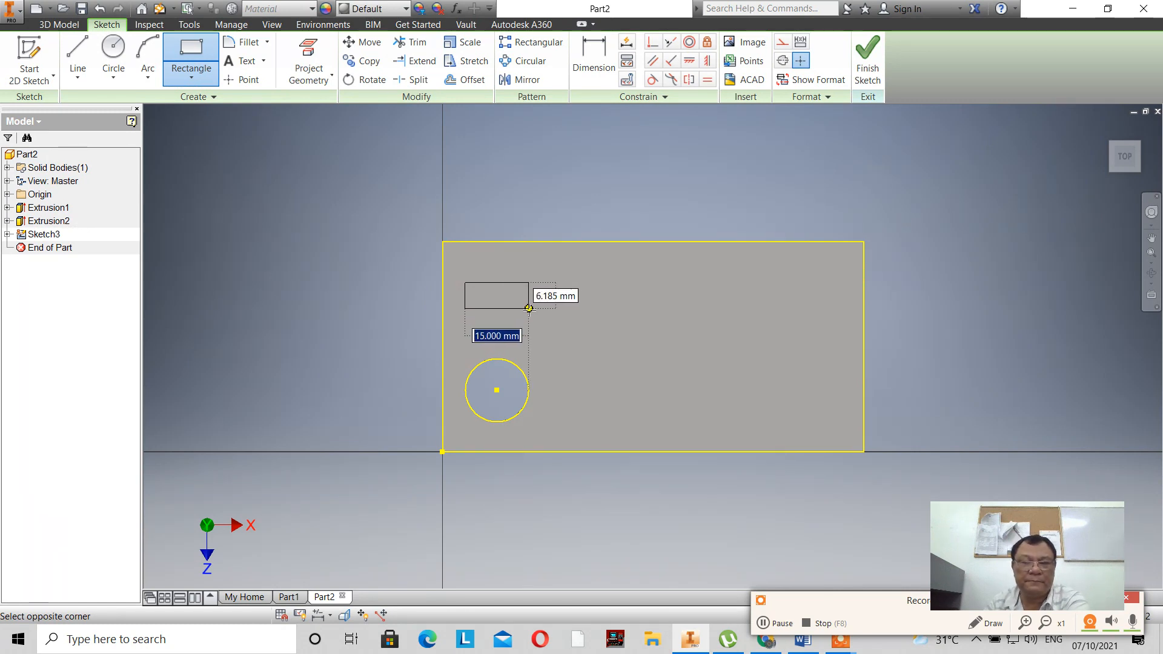
{"action": "left_click", "coordinate": [529, 308]}
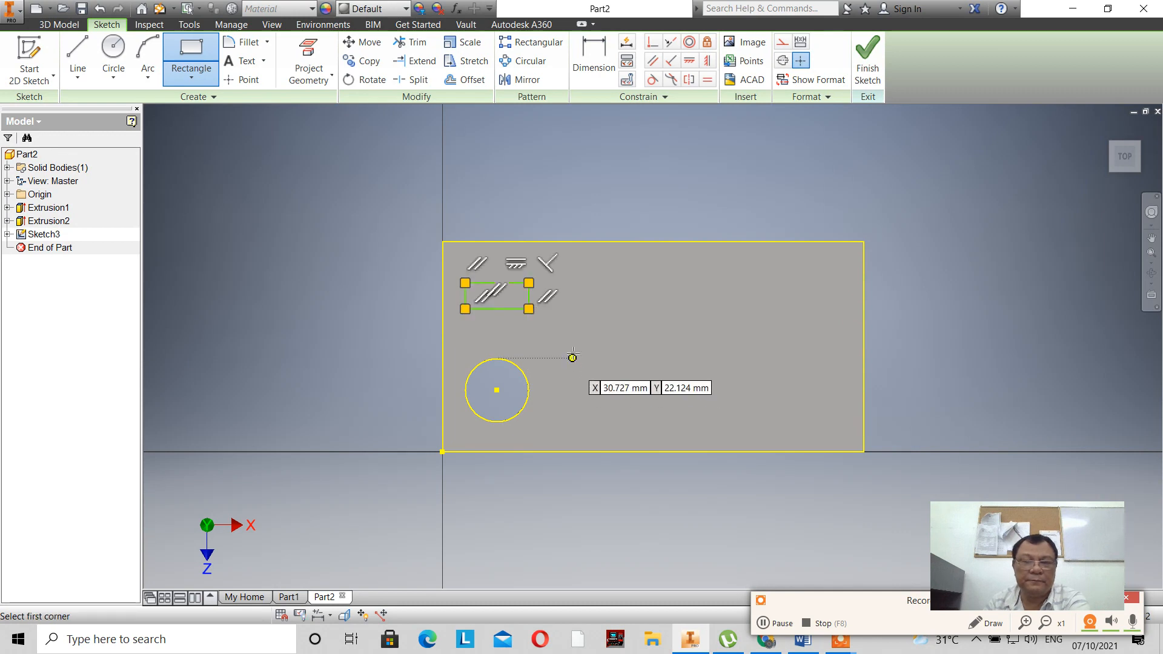
{"action": "right_click", "coordinate": [349, 247]}
{"action": "left_click", "coordinate": [388, 248]}
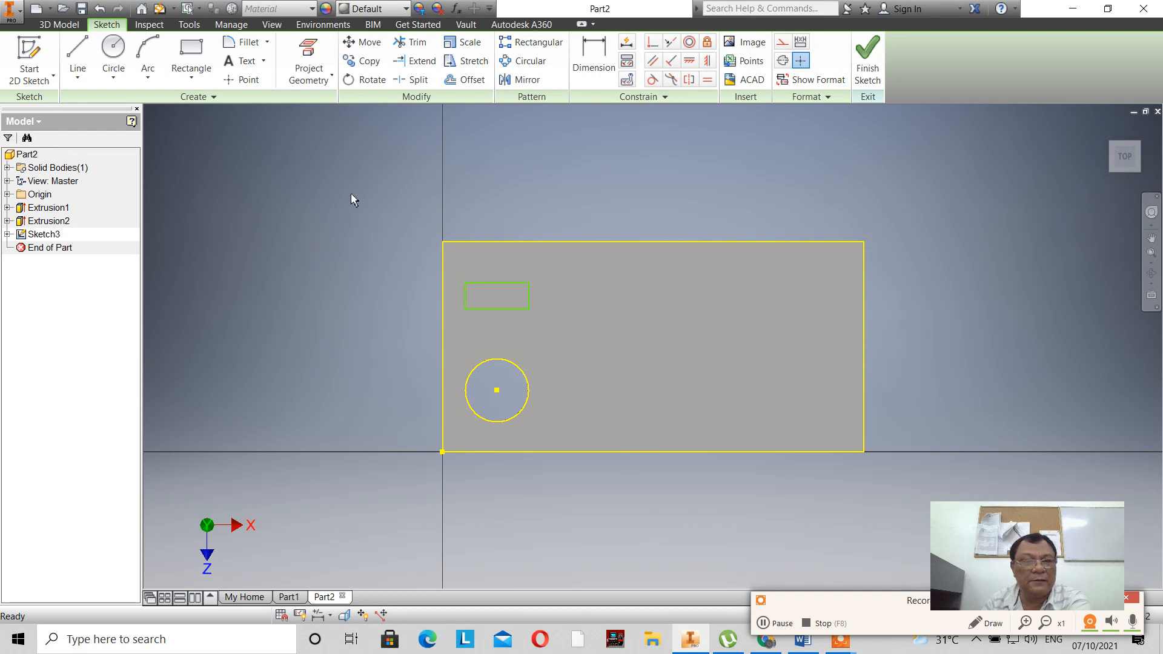
Step: Dimension the small rectangle with a height of 7 mm and a length of 16 mm
{"action": "left_click", "coordinate": [587, 58]}
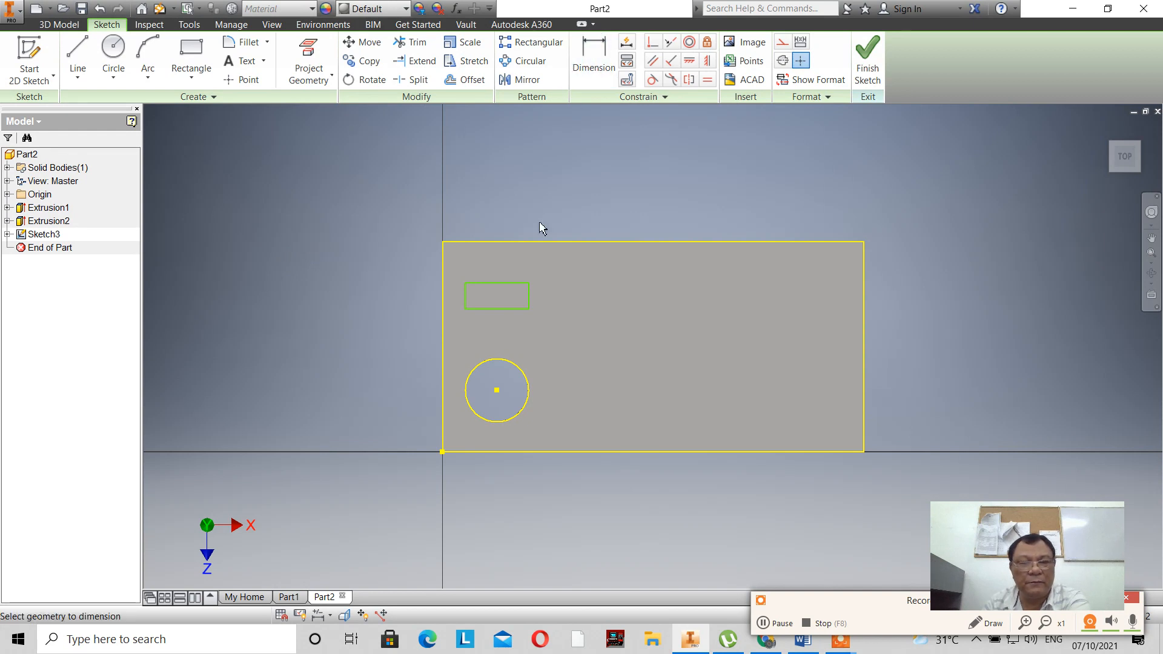
{"action": "left_click", "coordinate": [529, 297]}
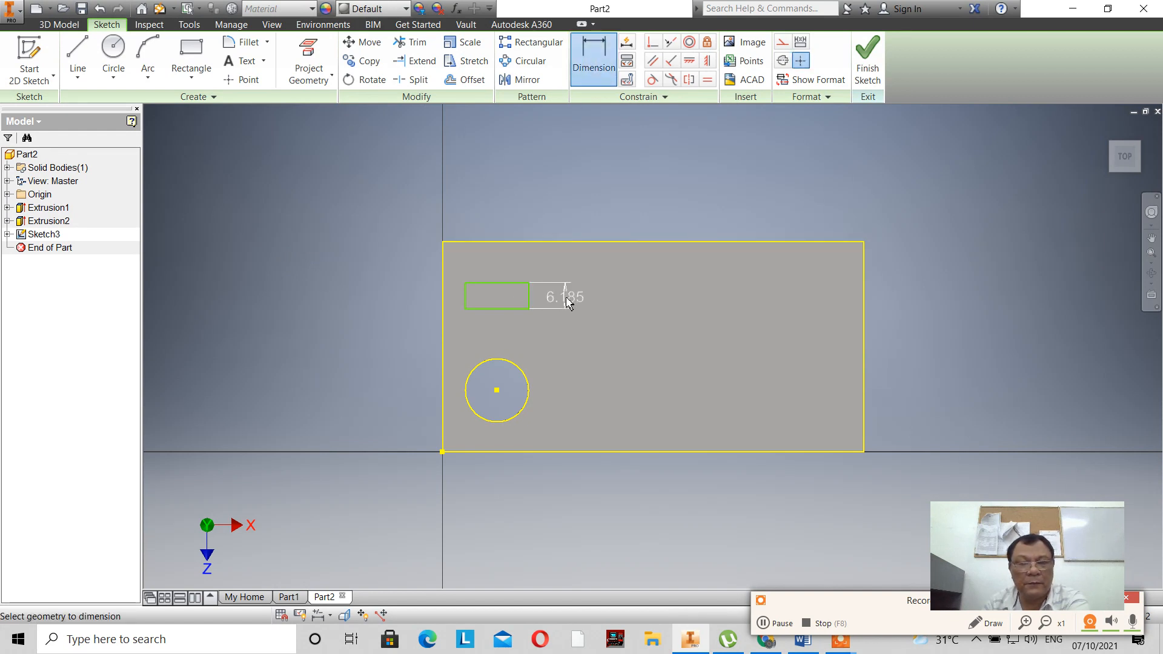
{"action": "left_click", "coordinate": [566, 301]}
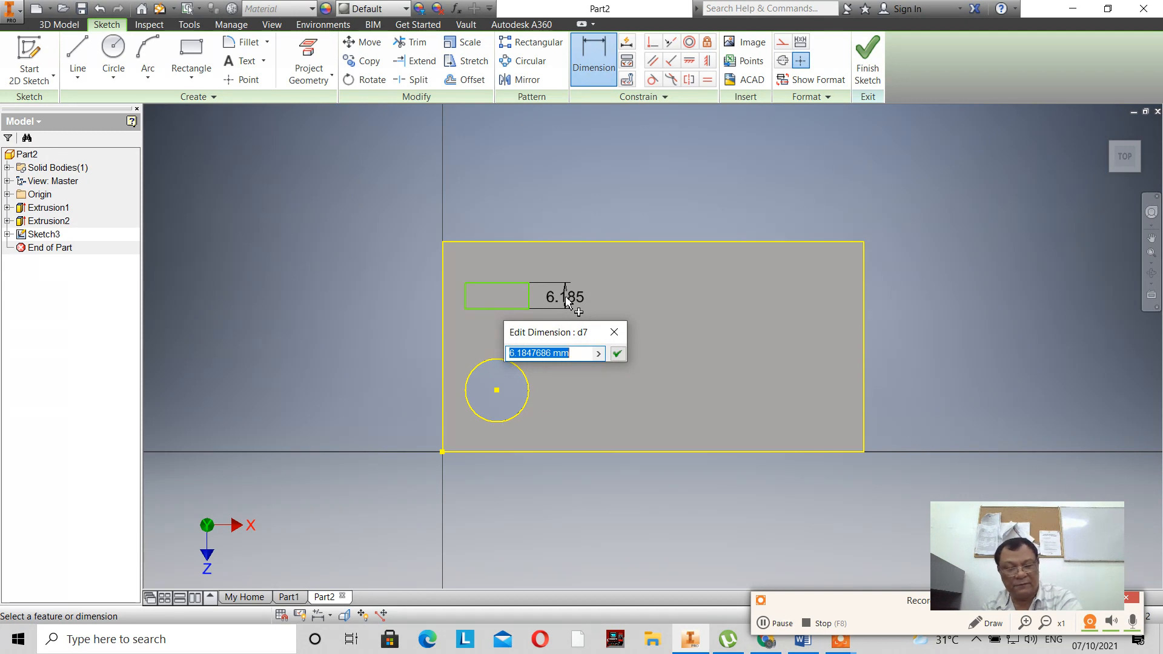
{"action": "type", "text": "7"}
{"action": "key", "text": "Return"}
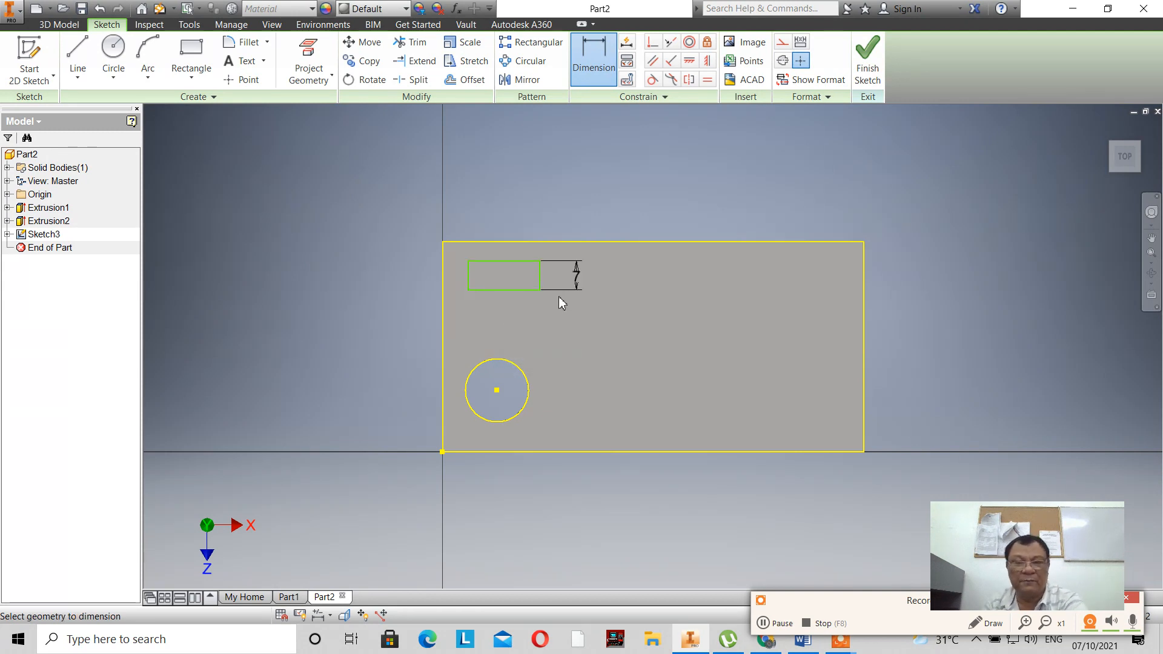
{"action": "left_click", "coordinate": [511, 291]}
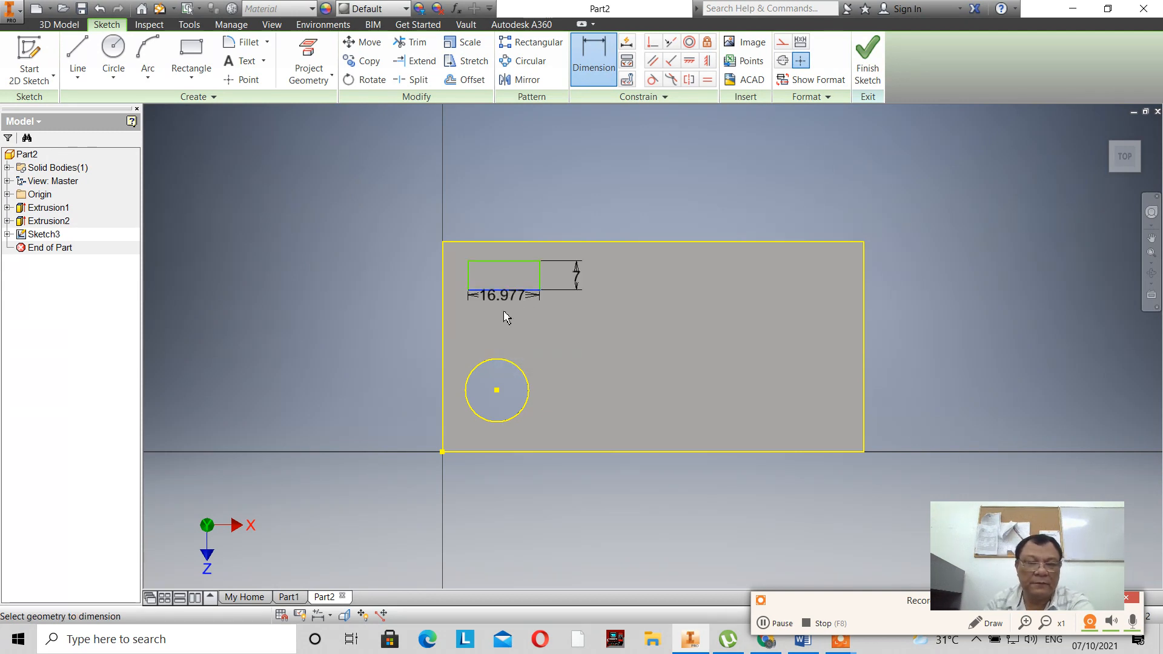
{"action": "left_click", "coordinate": [506, 324]}
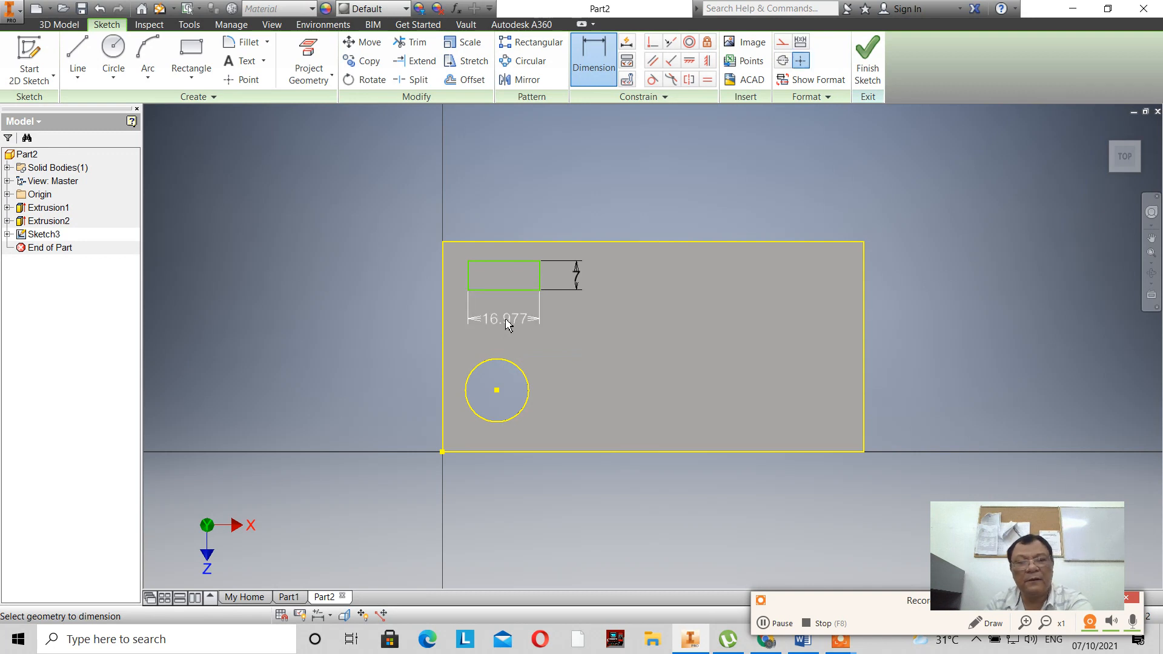
{"action": "type", "text": "16"}
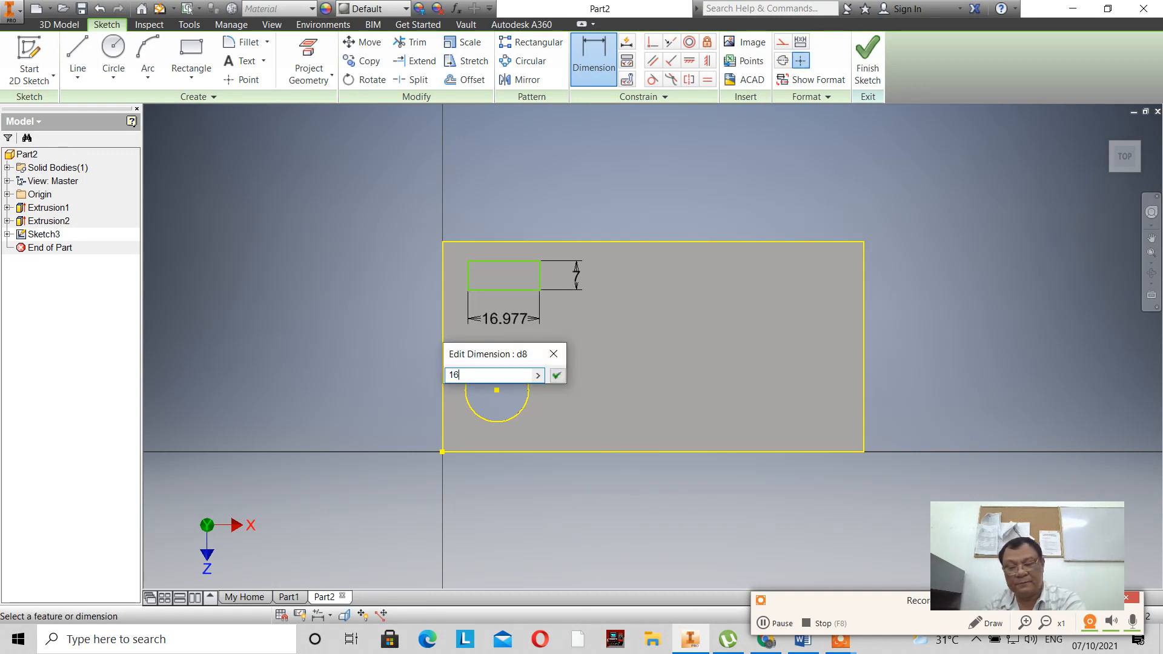
{"action": "key", "text": "Return"}
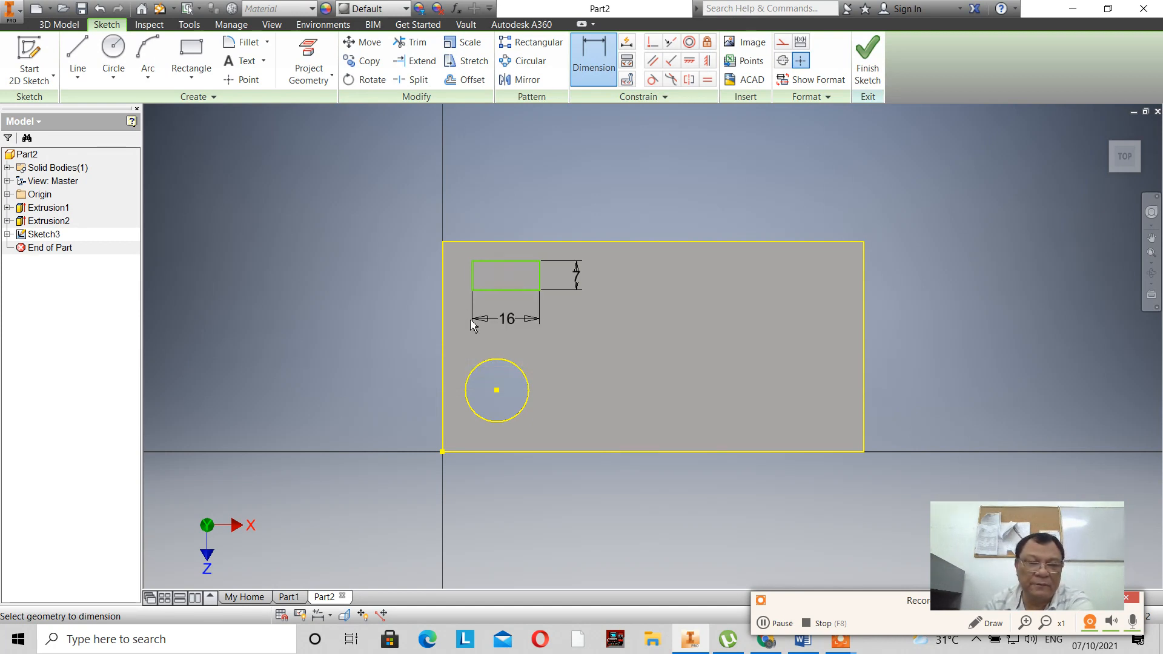
Step: Position the small rectangle 7 mm from the plate's left edge and 7 mm from its upper edge, and finish the sketch
{"action": "left_click", "coordinate": [443, 280]}
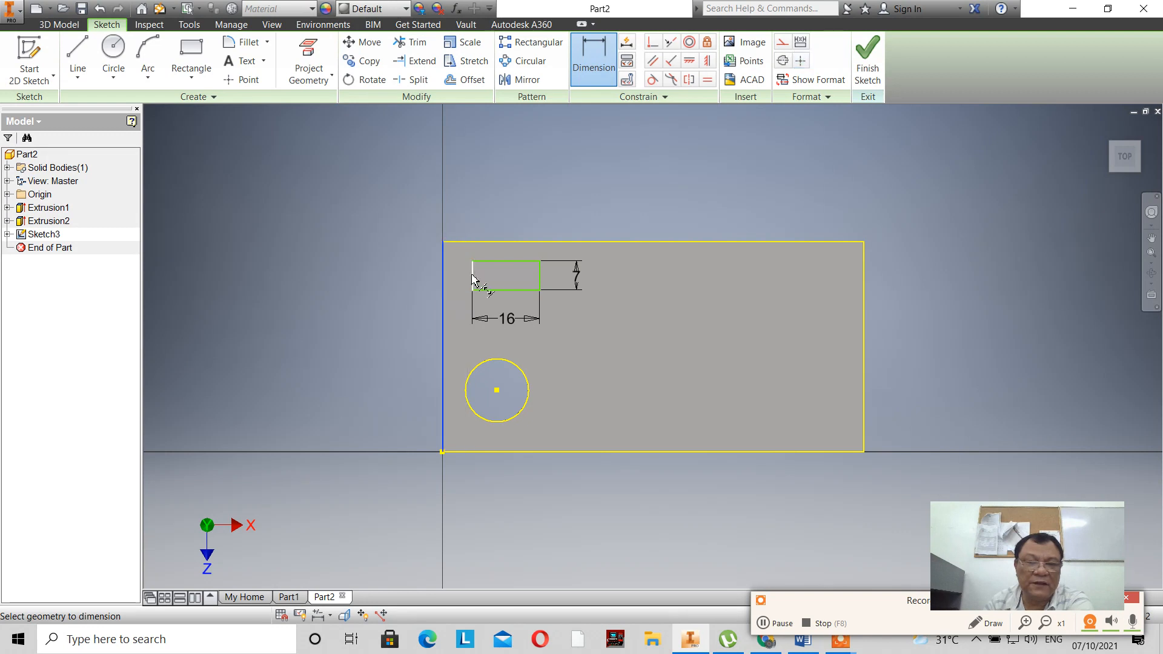
{"action": "left_click", "coordinate": [473, 279]}
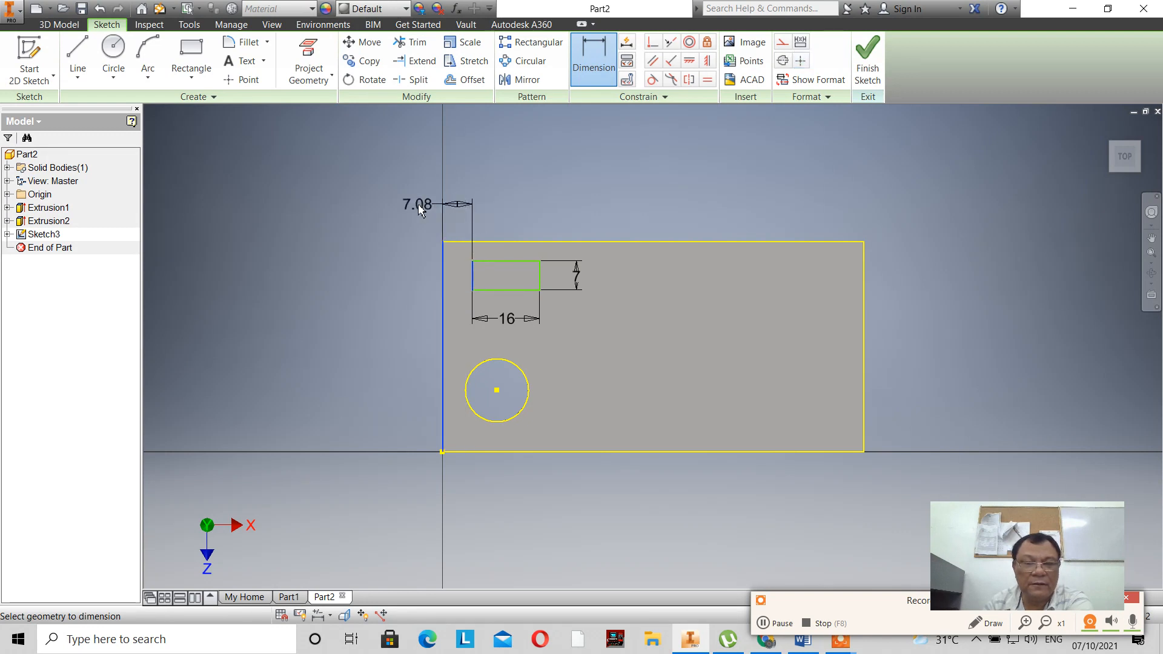
{"action": "left_click", "coordinate": [418, 209]}
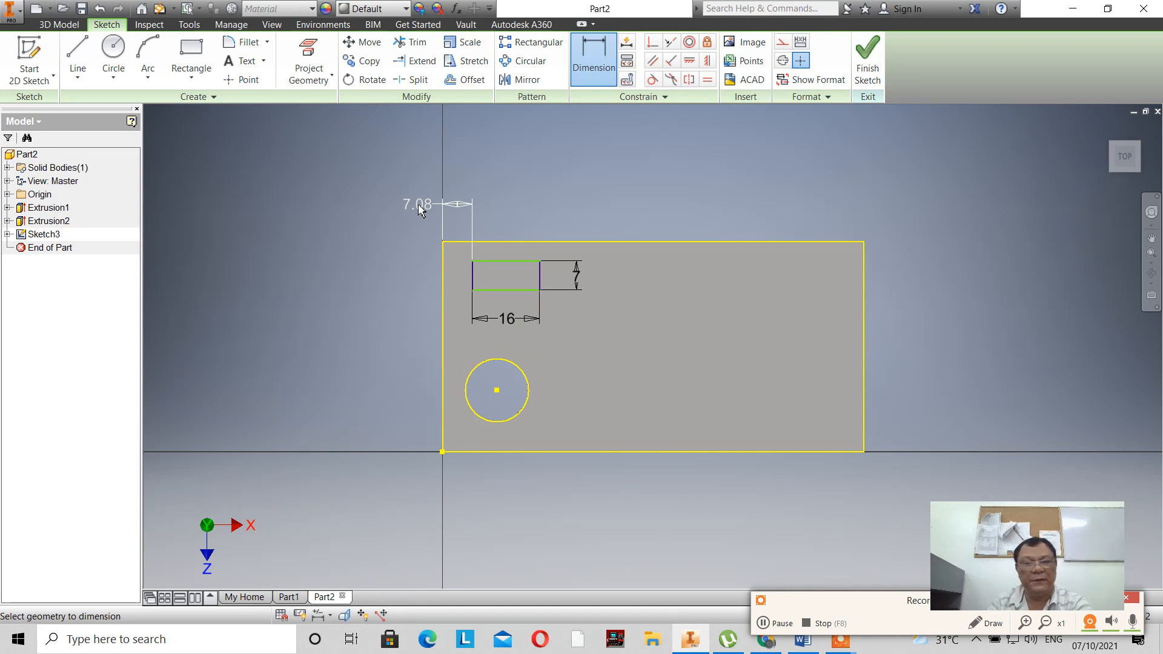
{"action": "left_click", "coordinate": [418, 206]}
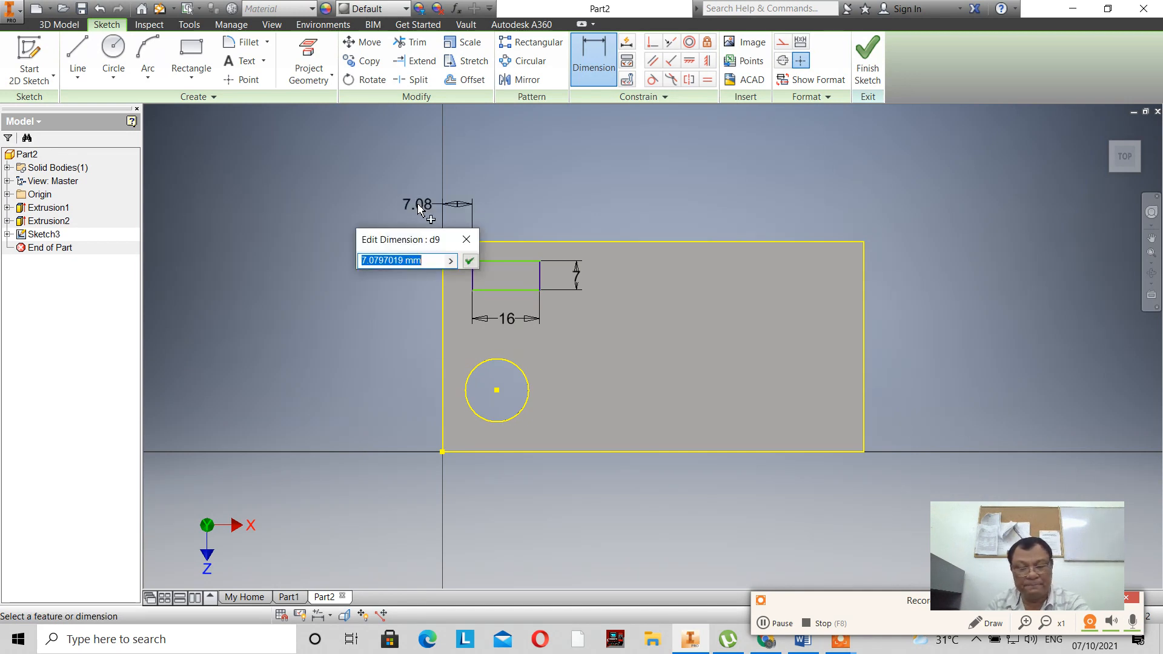
{"action": "type", "text": "7"}
{"action": "key", "text": "Return"}
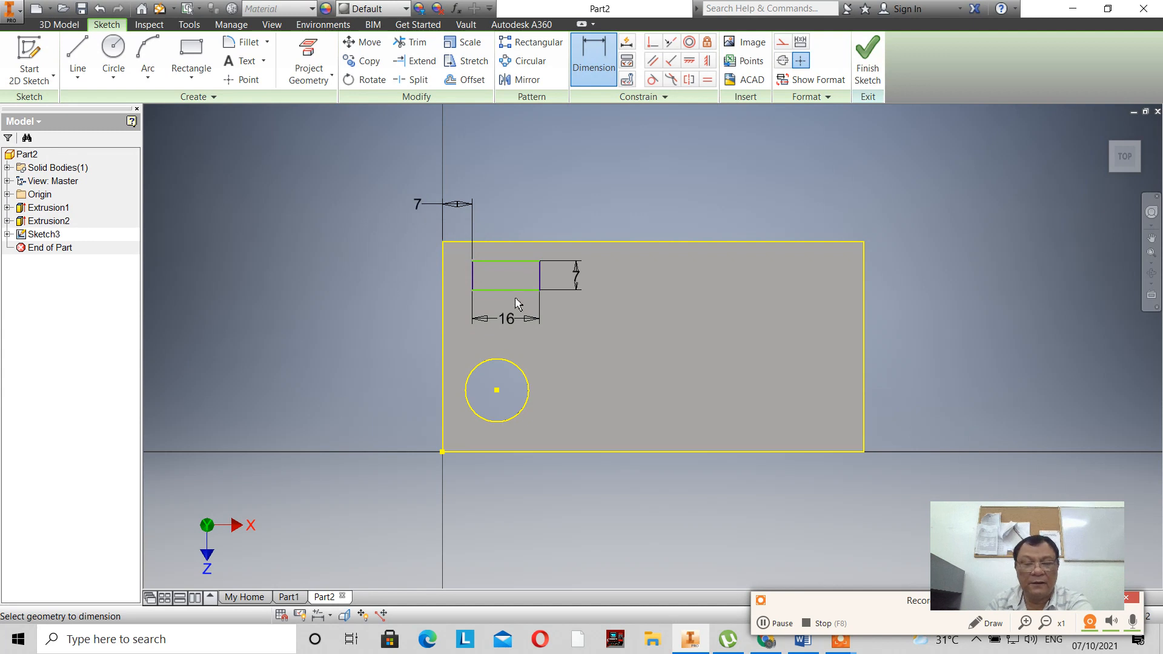
{"action": "left_click", "coordinate": [514, 262]}
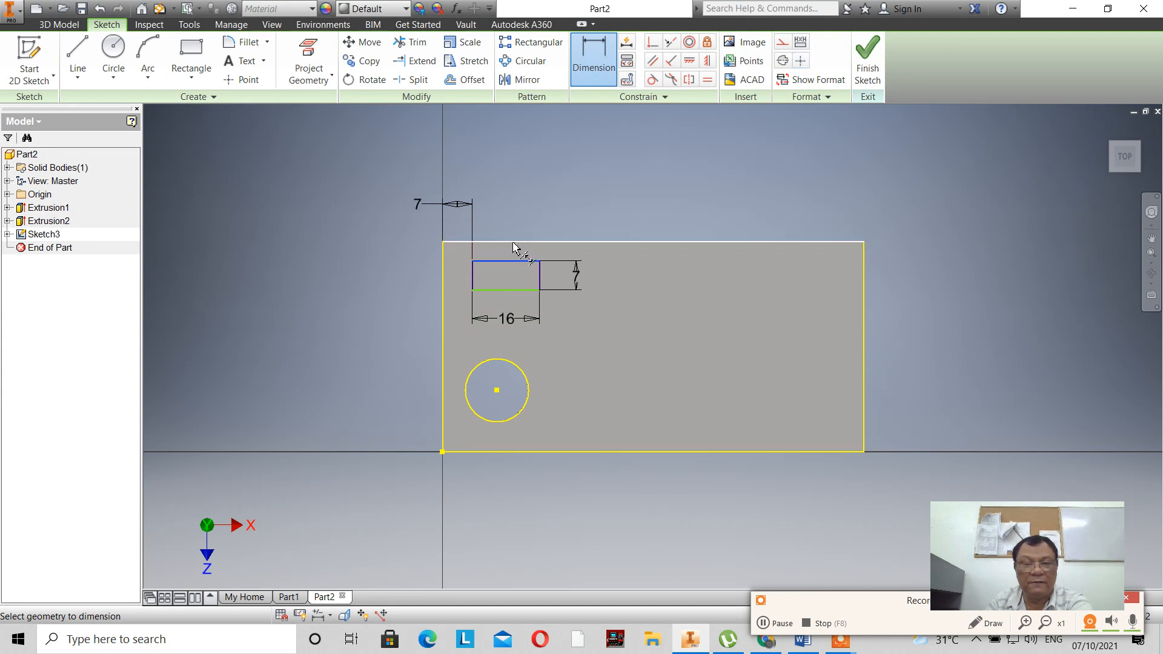
{"action": "left_click", "coordinate": [519, 242]}
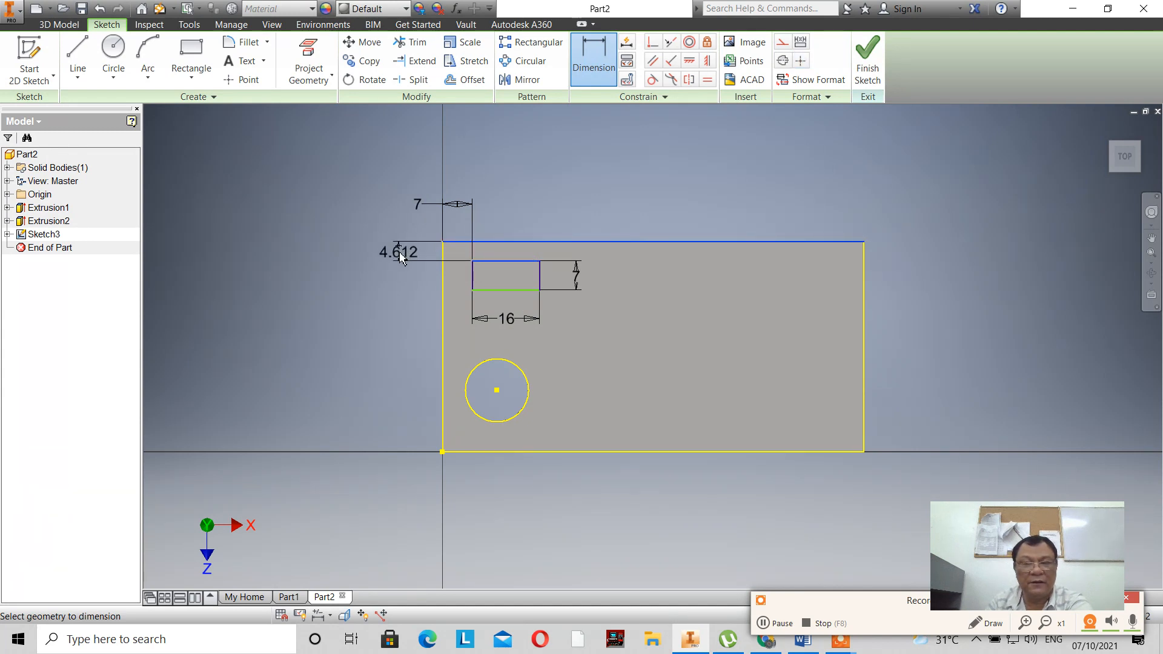
{"action": "left_click", "coordinate": [400, 255]}
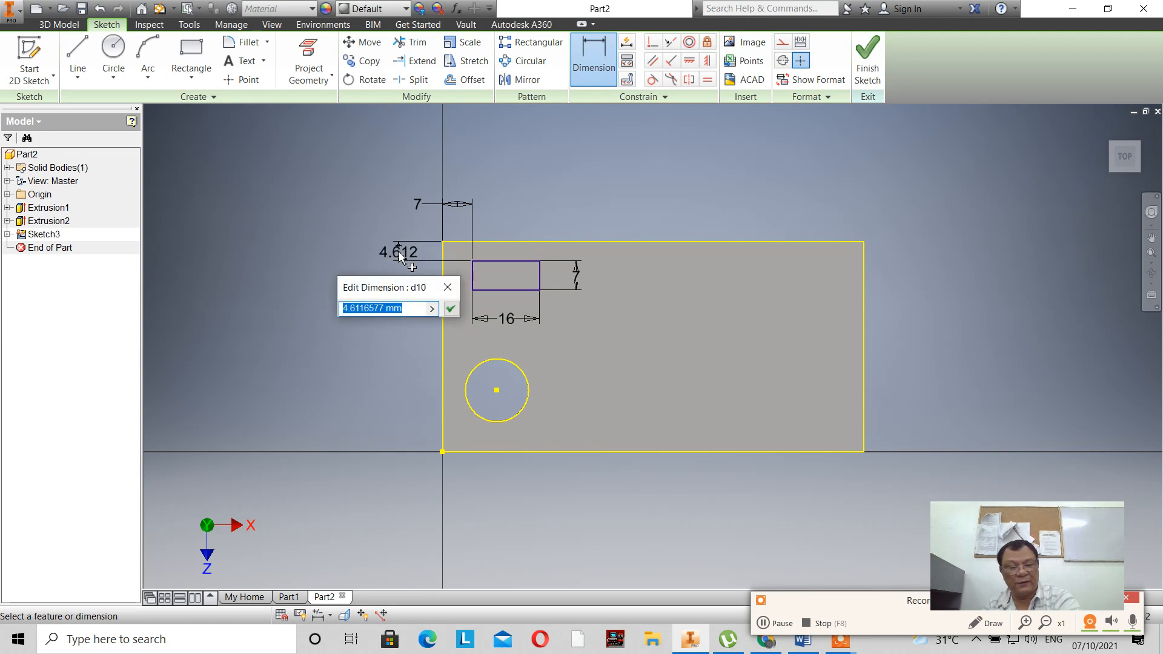
{"action": "type", "text": "7"}
{"action": "key", "text": "Return"}
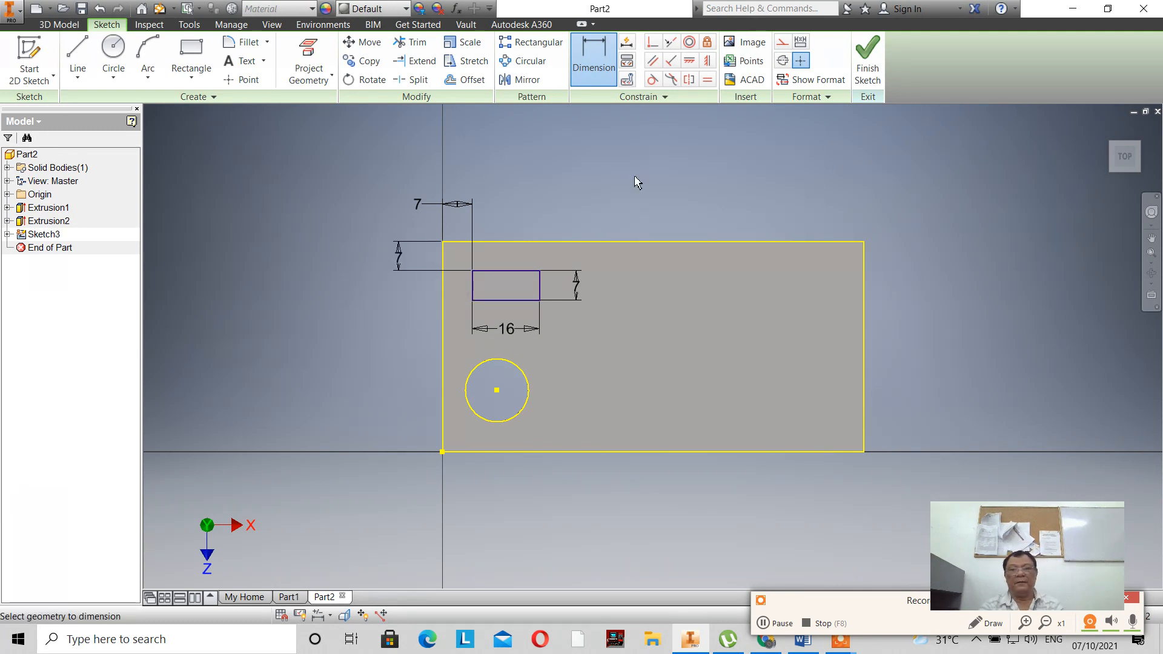
{"action": "left_click", "coordinate": [867, 66]}
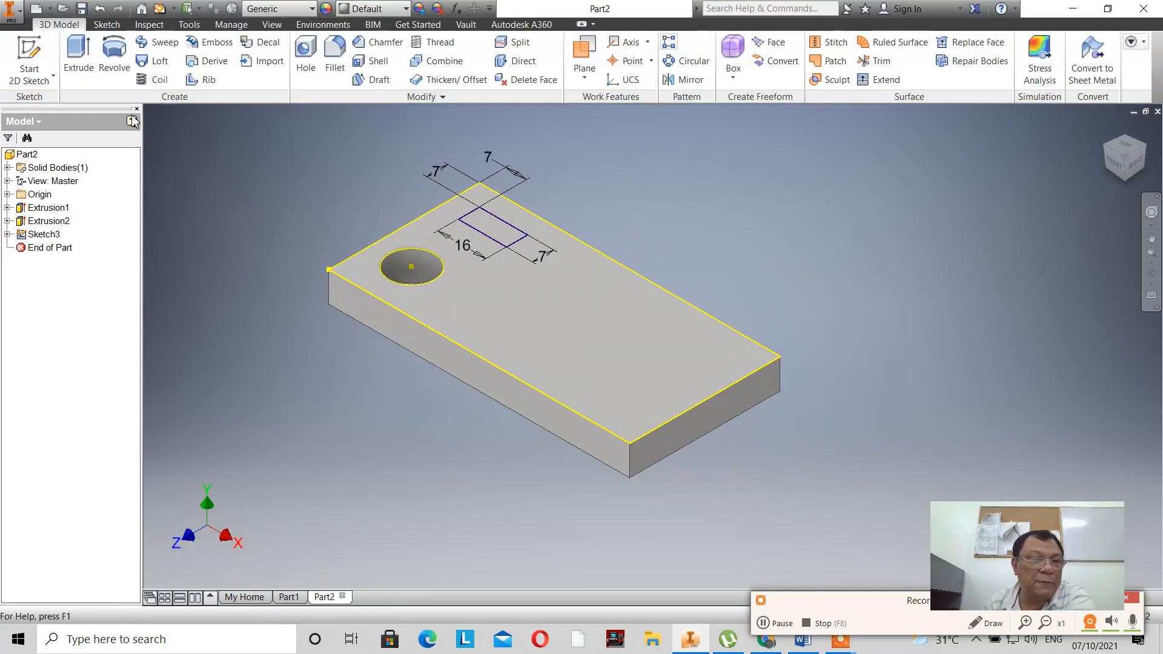
Step: Extrude the small rectangle 10 mm upward from the plate's top face as a joined block
{"action": "left_click", "coordinate": [79, 58]}
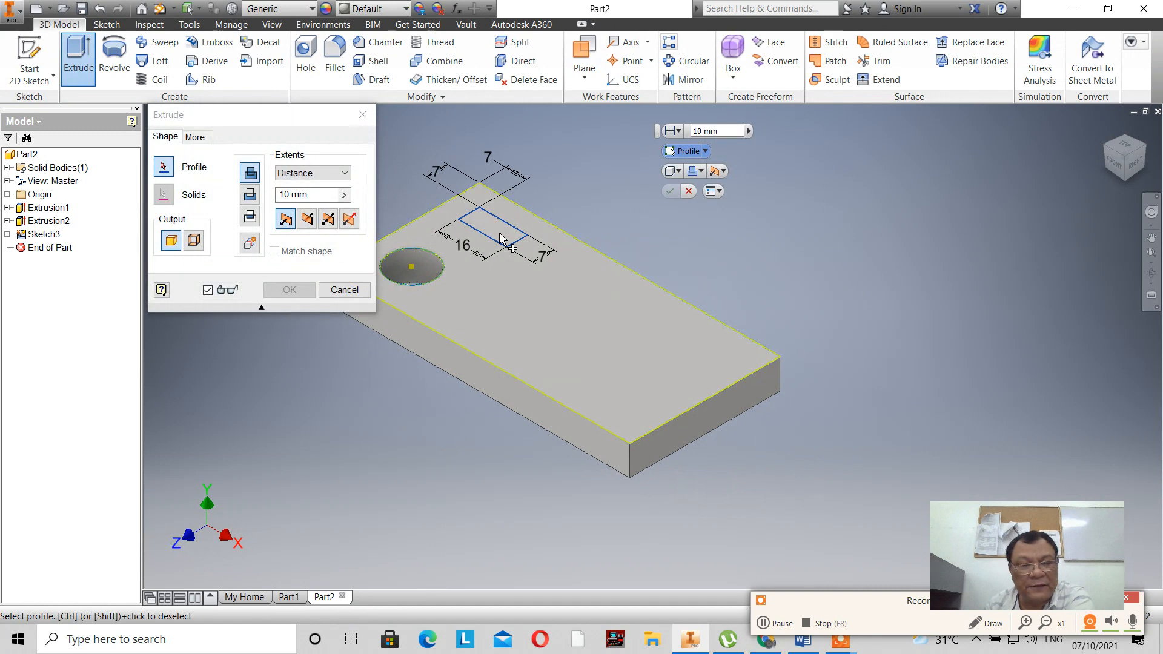
{"action": "left_click", "coordinate": [501, 238]}
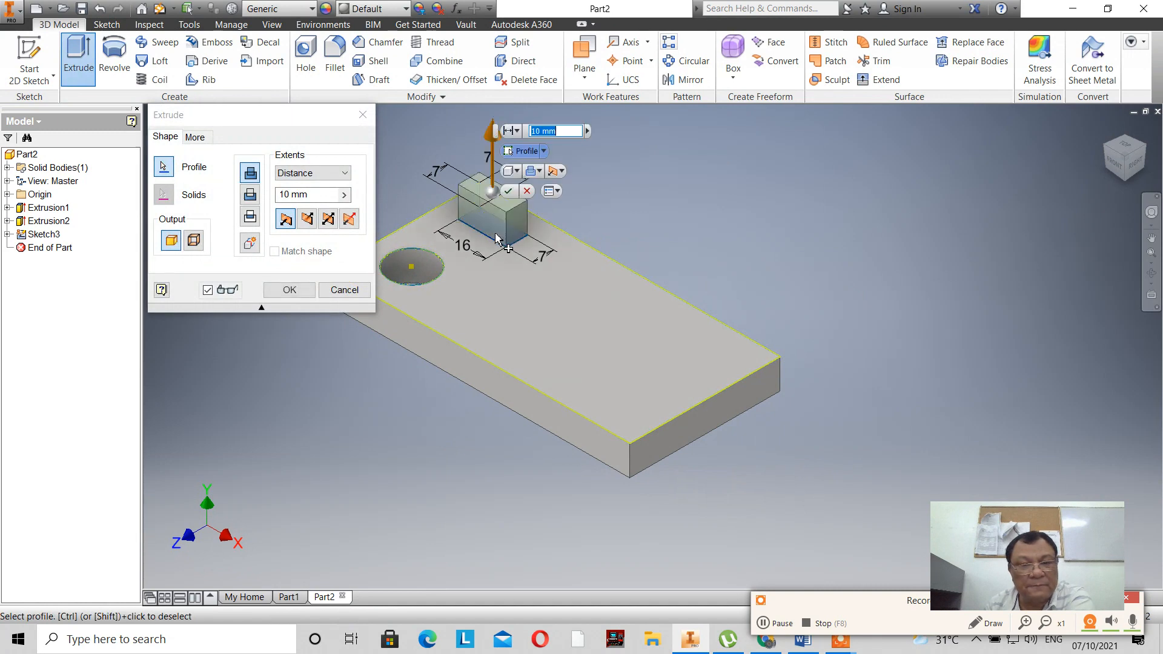
{"action": "left_click", "coordinate": [307, 290]}
{"action": "scroll", "coordinate": [356, 179], "scroll_direction": "up", "scroll_amount": 5}
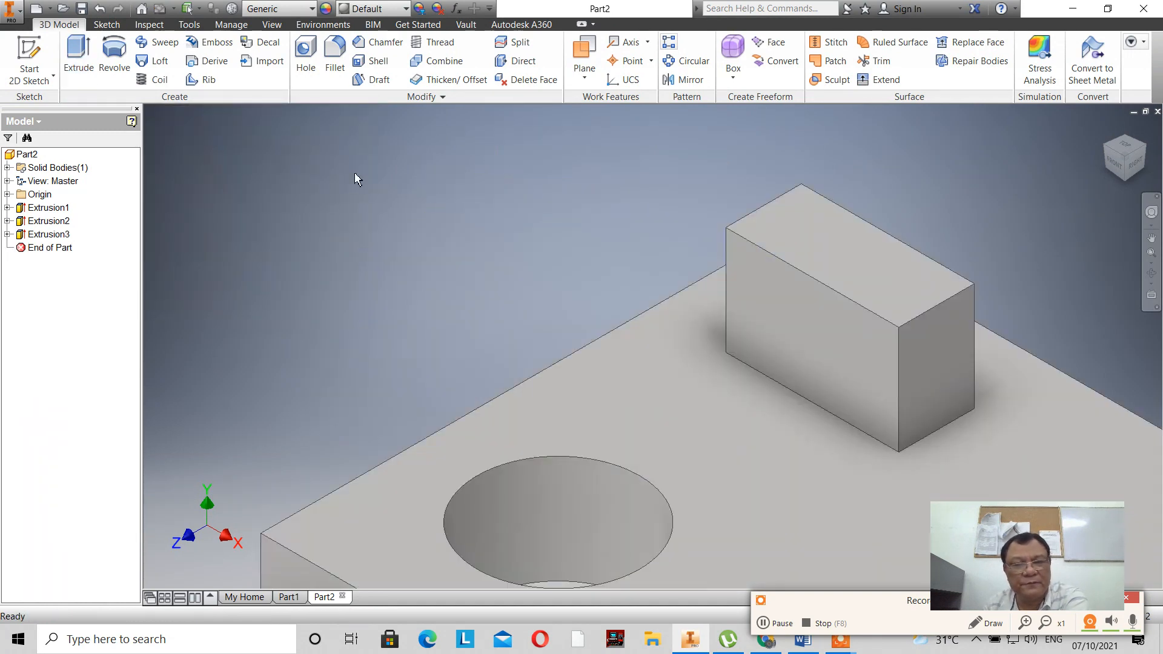
{"action": "scroll", "coordinate": [356, 178], "scroll_direction": "down", "scroll_amount": 5}
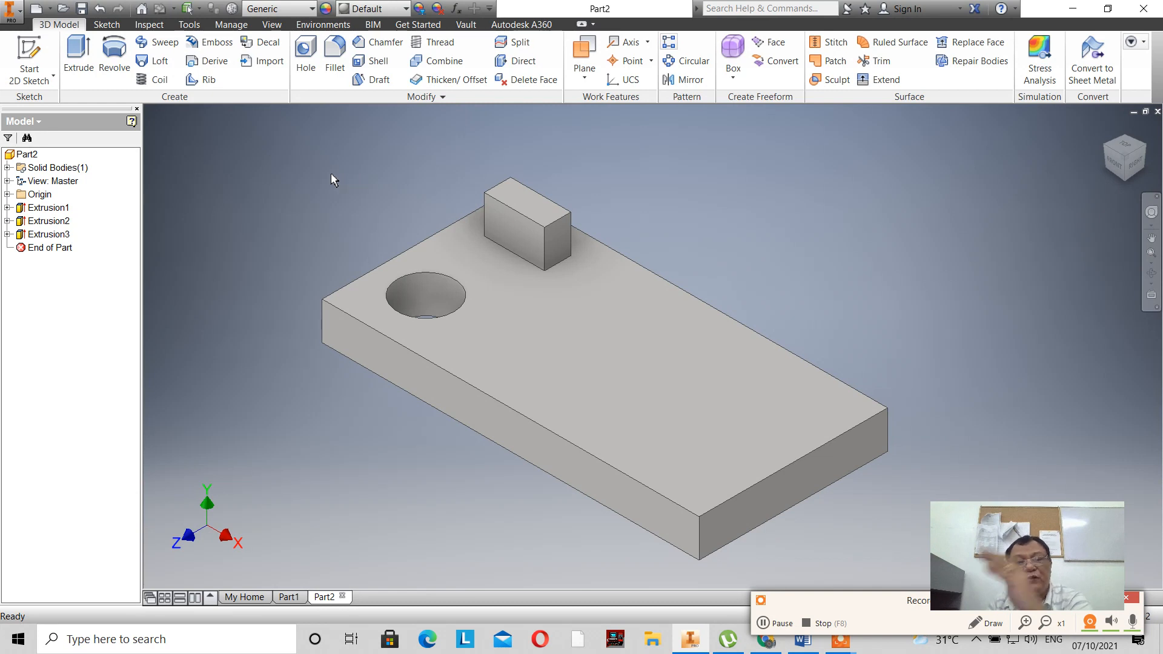
Step: Fillet the edge loop where the block meets the plate with a 2 mm radius, using Loop select mode
{"action": "left_click", "coordinate": [339, 61]}
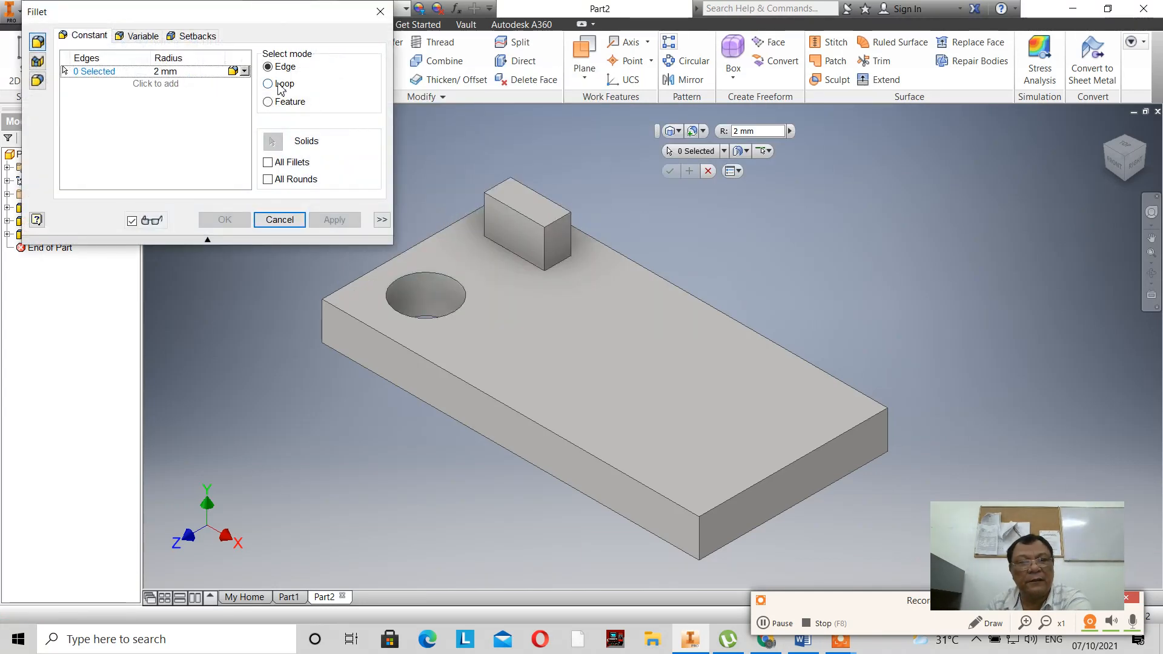
{"action": "left_click", "coordinate": [274, 85]}
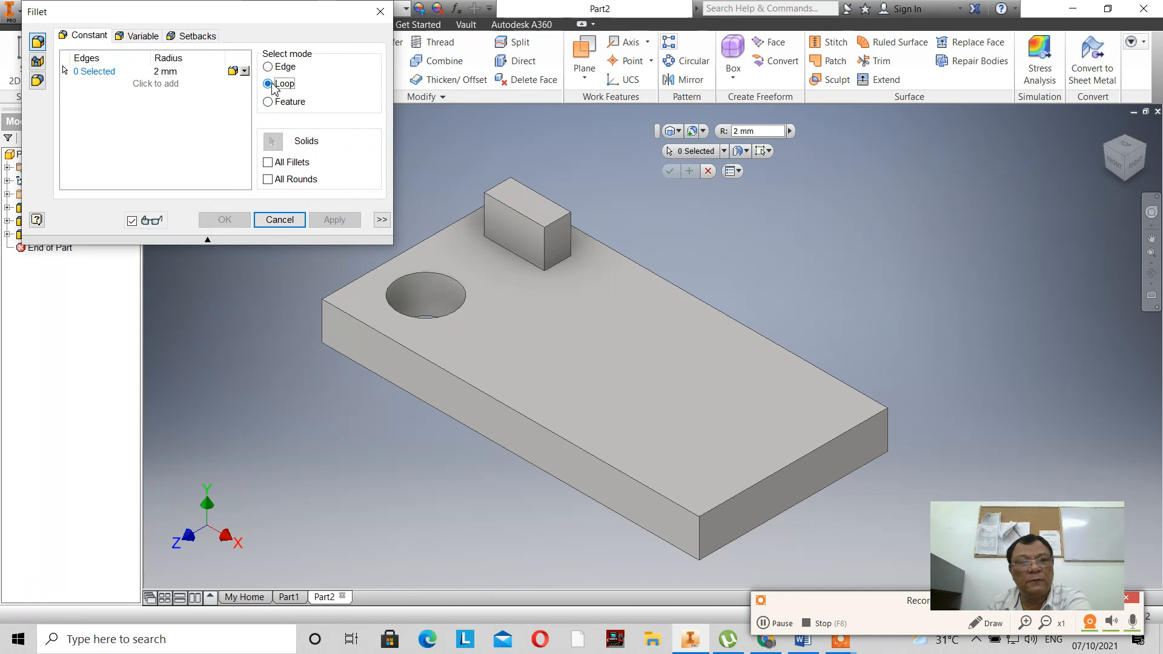
{"action": "left_click", "coordinate": [517, 255]}
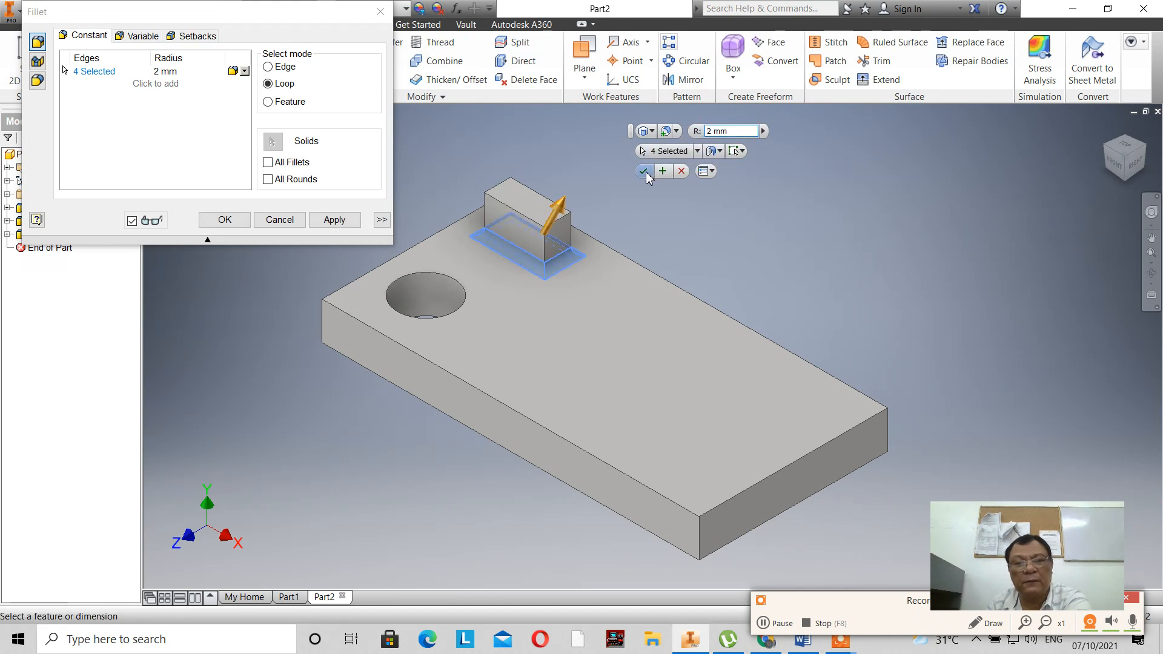
{"action": "left_click", "coordinate": [646, 172]}
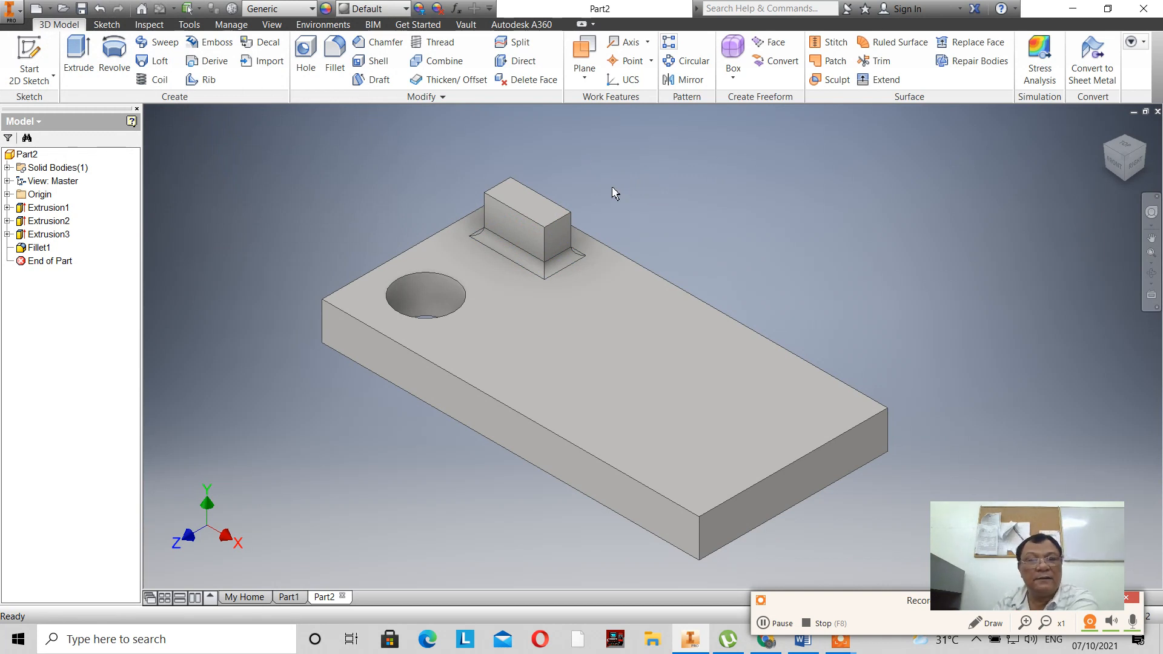
Step: Fillet the edge loop around the block's top face with a 1 mm radius, using Loop select mode
{"action": "scroll", "coordinate": [515, 160], "scroll_direction": "up", "scroll_amount": 3}
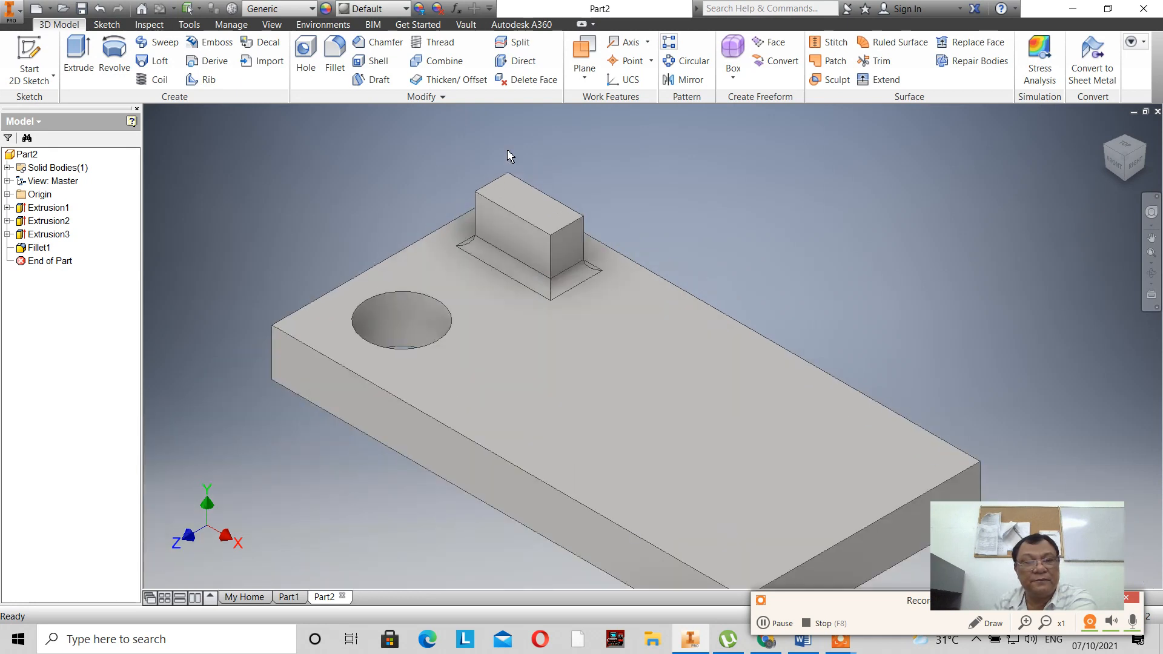
{"action": "left_click", "coordinate": [344, 63]}
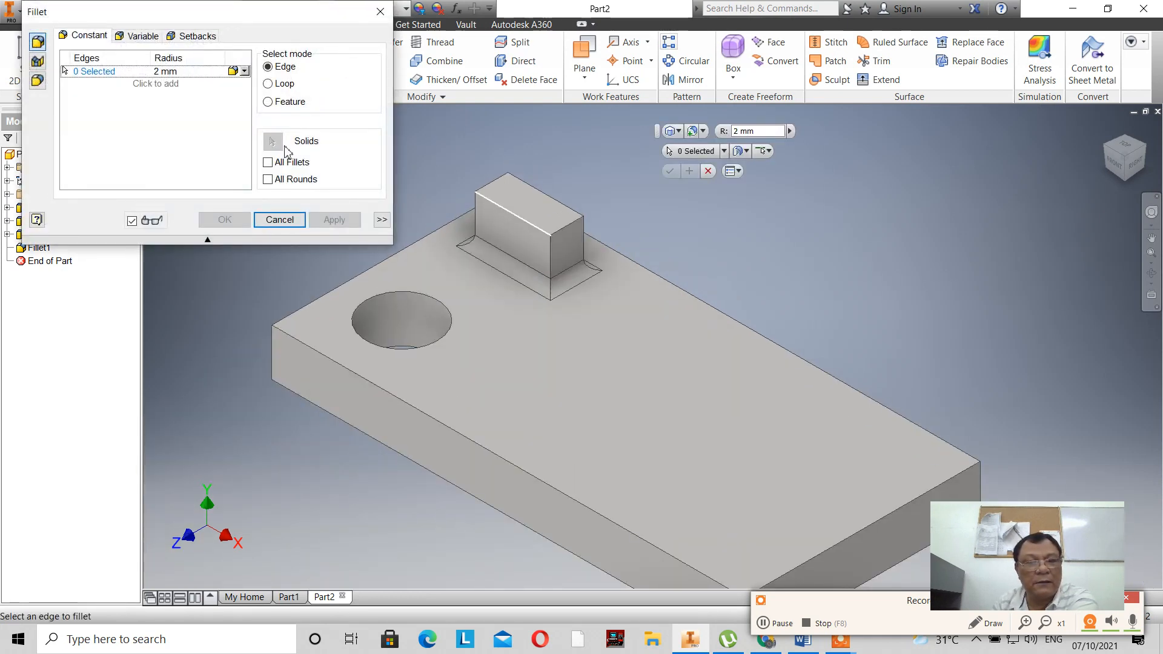
{"action": "left_click", "coordinate": [280, 84]}
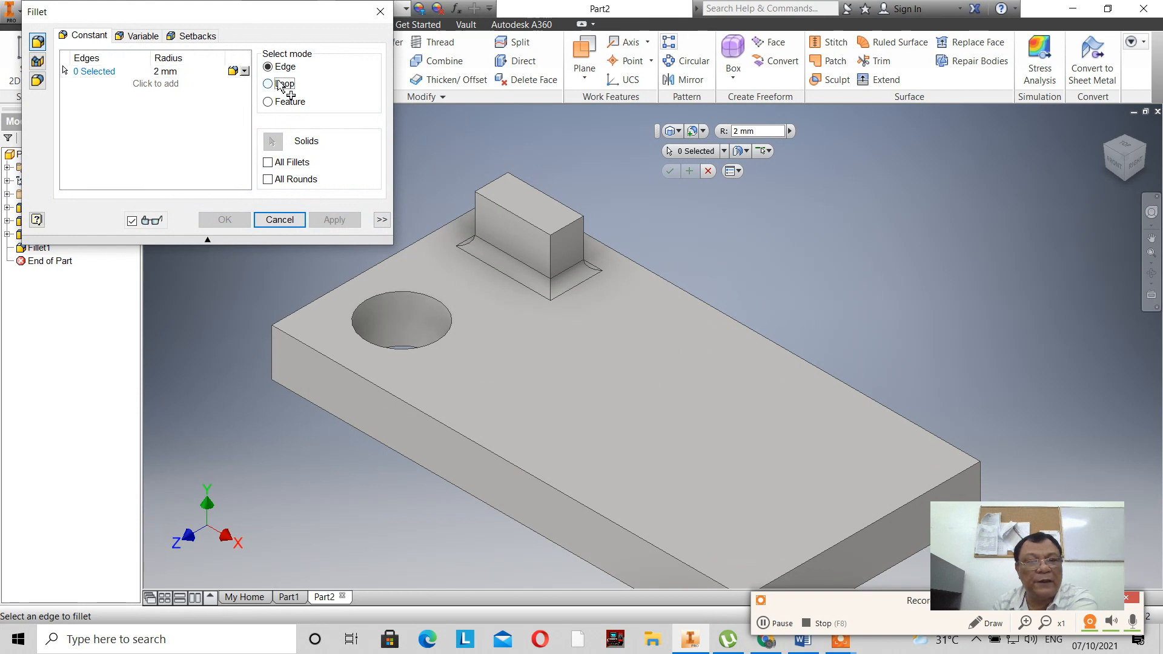
{"action": "left_click", "coordinate": [518, 213]}
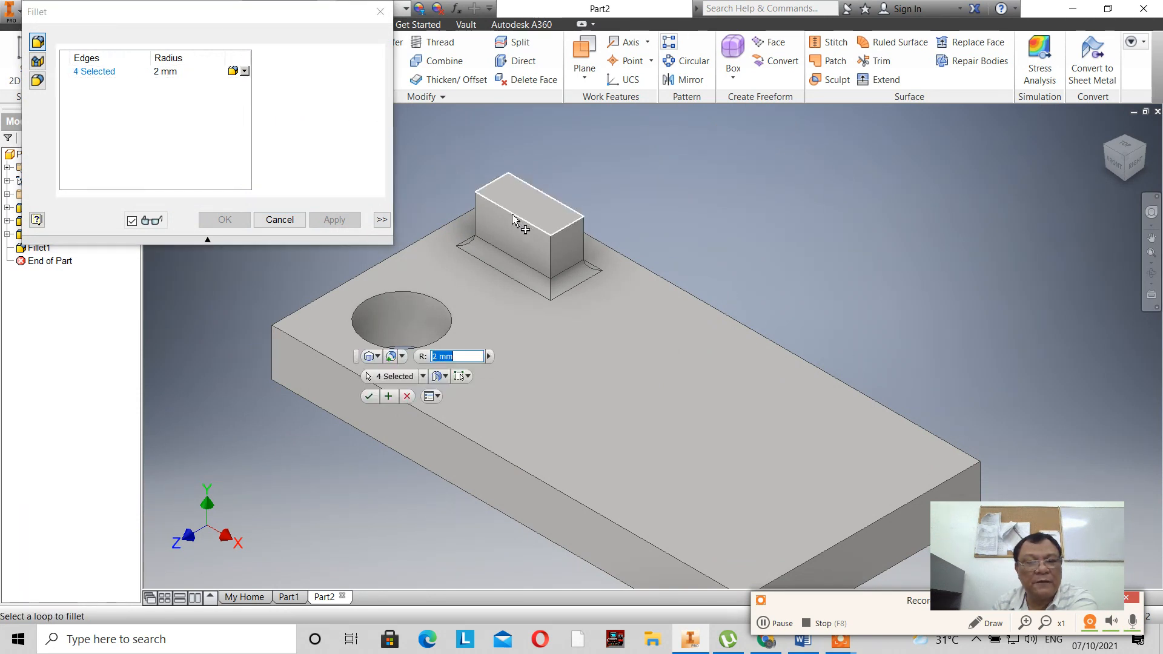
{"action": "type", "text": "1"}
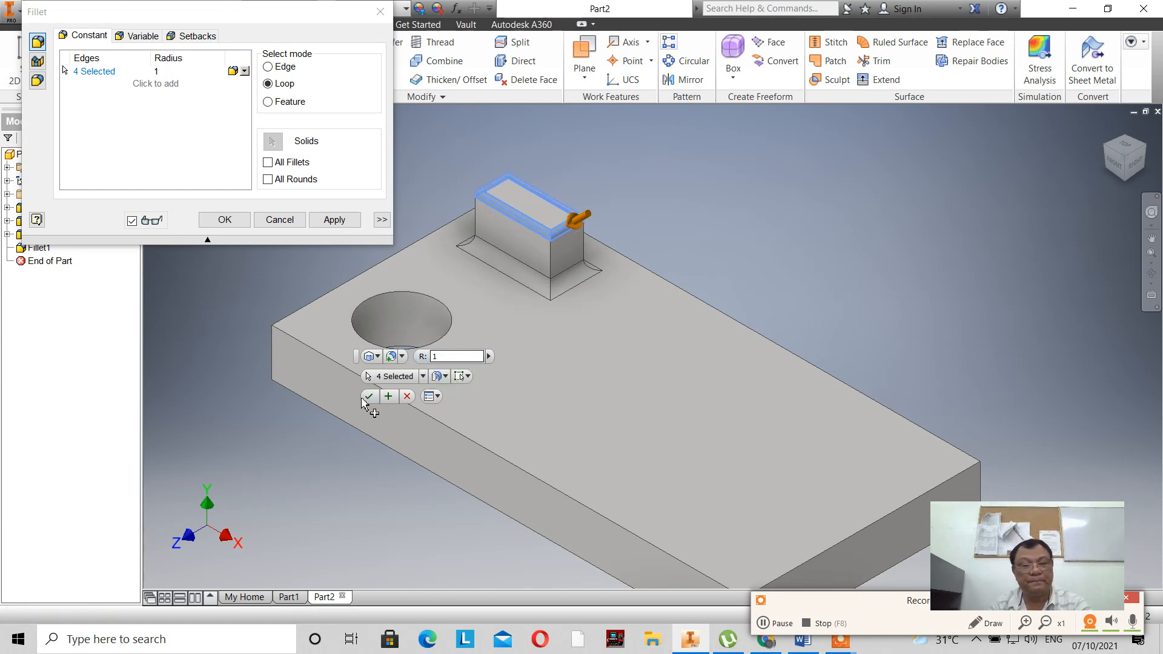
{"action": "left_click", "coordinate": [369, 396]}
Step: Chamfer the top edge of the circular hole with a distance of 1 mm
{"action": "scroll", "coordinate": [327, 227], "scroll_direction": "down", "scroll_amount": 3}
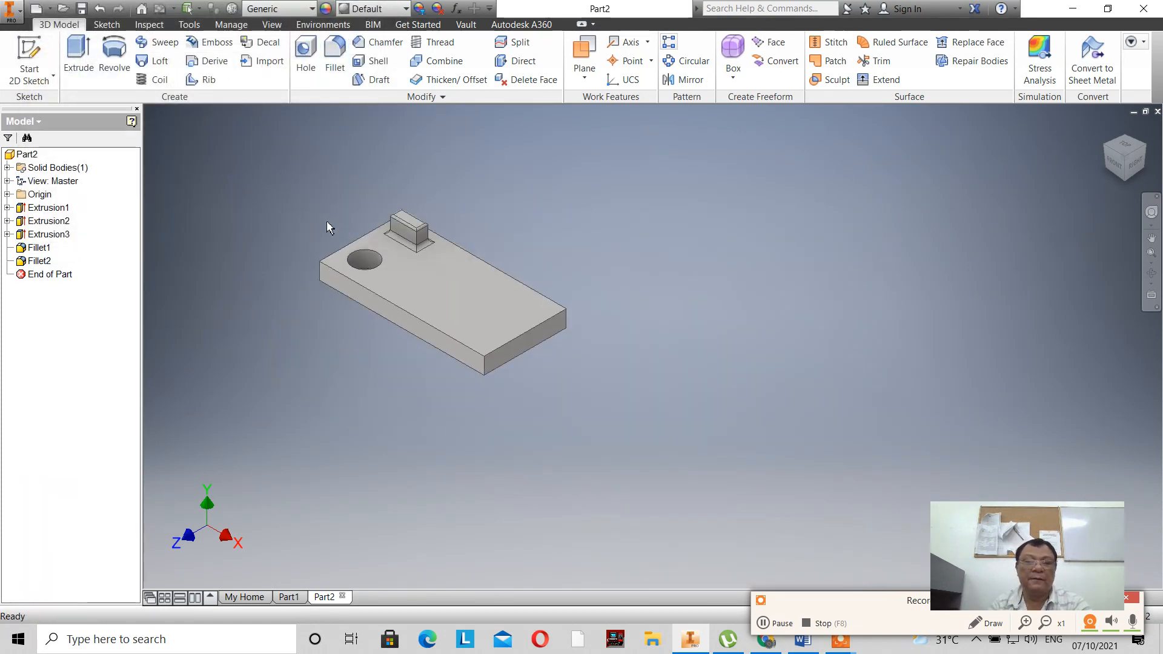
{"action": "scroll", "coordinate": [327, 227], "scroll_direction": "up", "scroll_amount": 1}
{"action": "scroll", "coordinate": [327, 228], "scroll_direction": "down", "scroll_amount": 1}
{"action": "scroll", "coordinate": [327, 228], "scroll_direction": "up", "scroll_amount": 3}
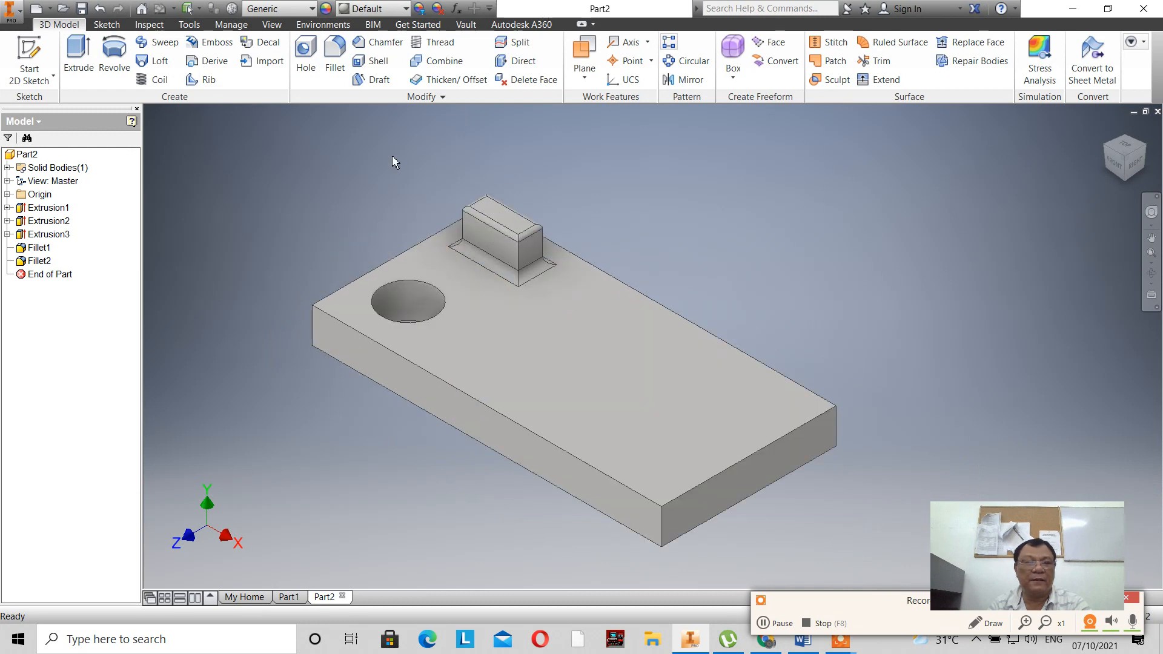
{"action": "left_click", "coordinate": [378, 41]}
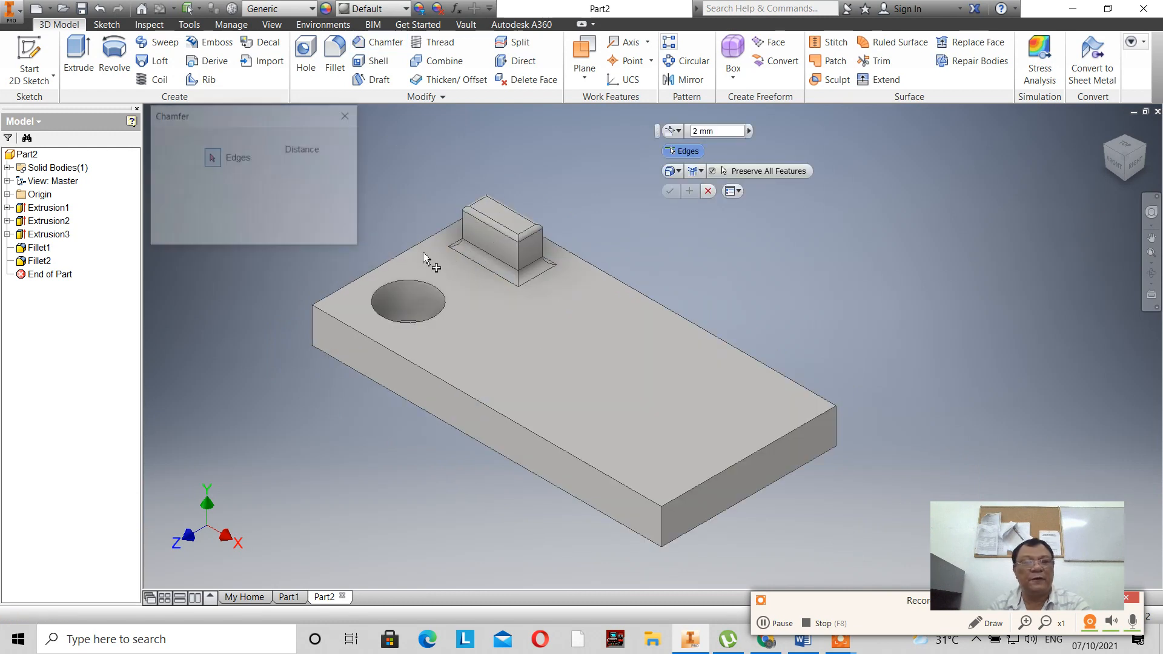
{"action": "left_click", "coordinate": [412, 292]}
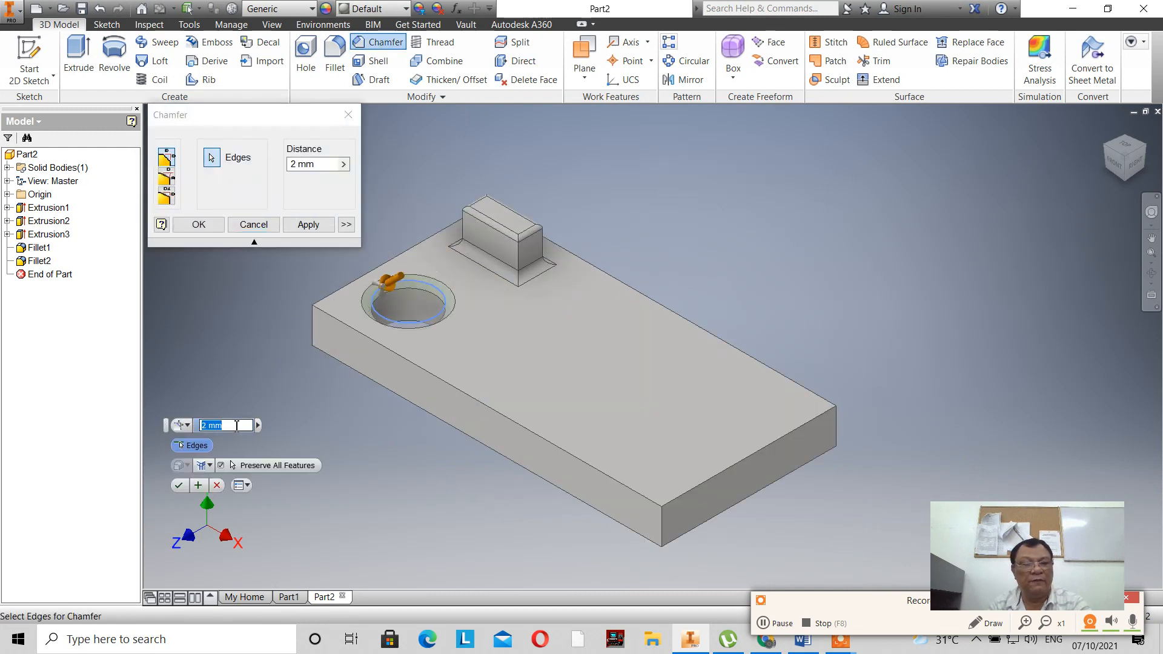
{"action": "type", "text": "1"}
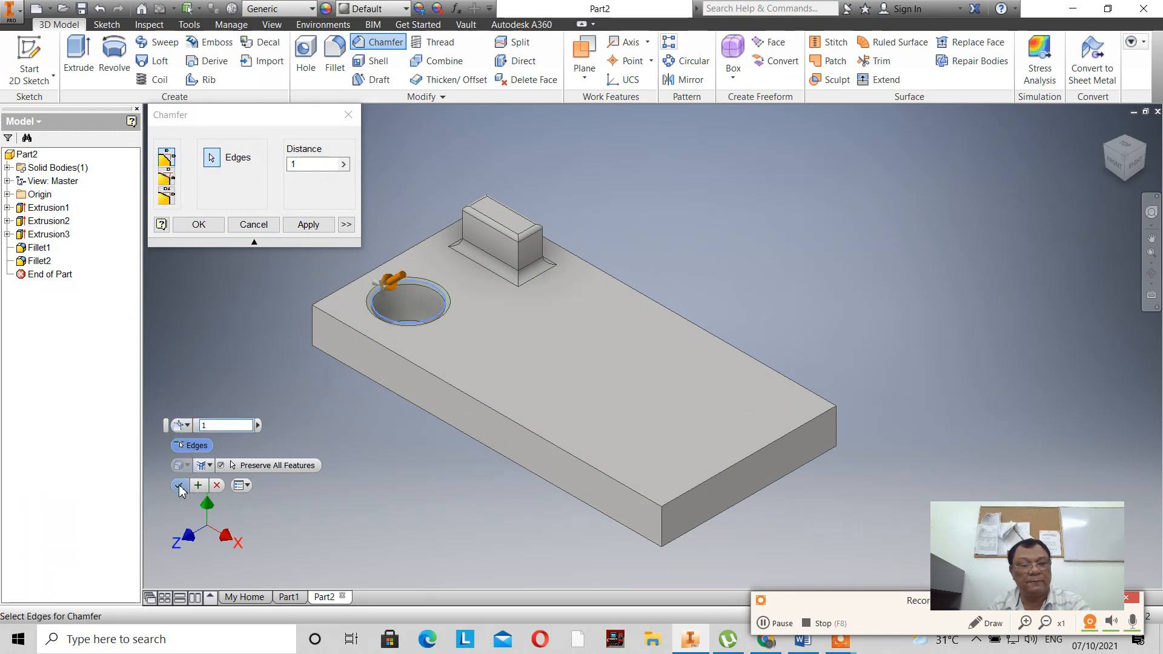
{"action": "key", "text": "Return"}
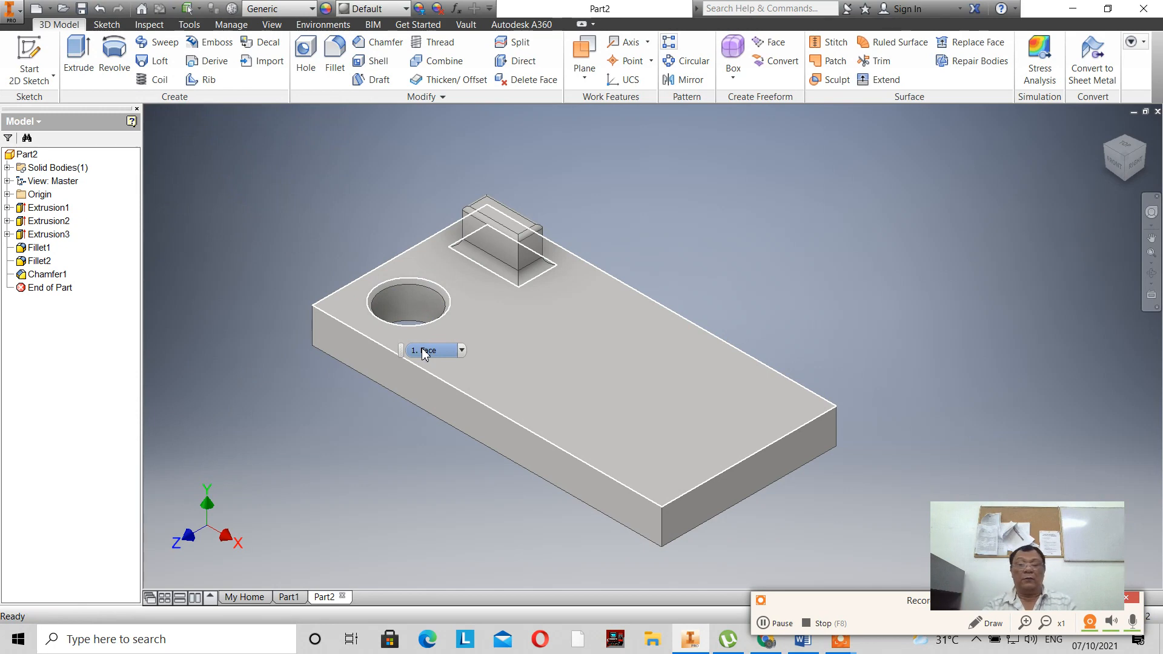
Step: Switch to the Word document to review the Mirror tool notes on sketches and solids, and return to the Inventor part
{"action": "left_click", "coordinate": [802, 640]}
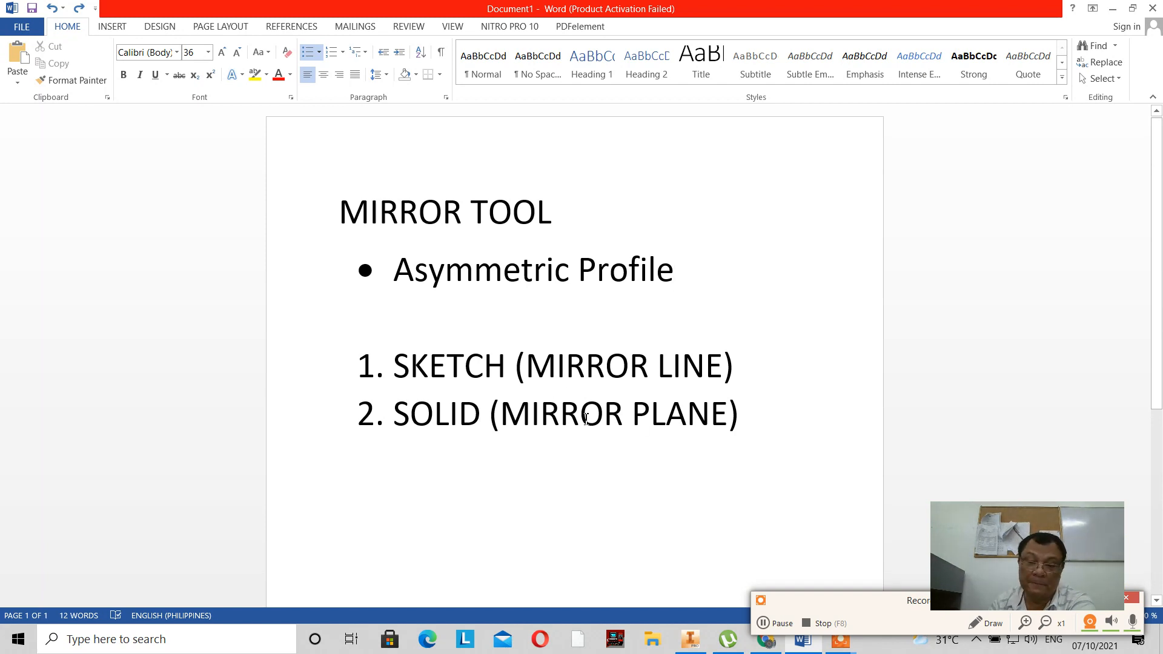
{"action": "left_click", "coordinate": [690, 639]}
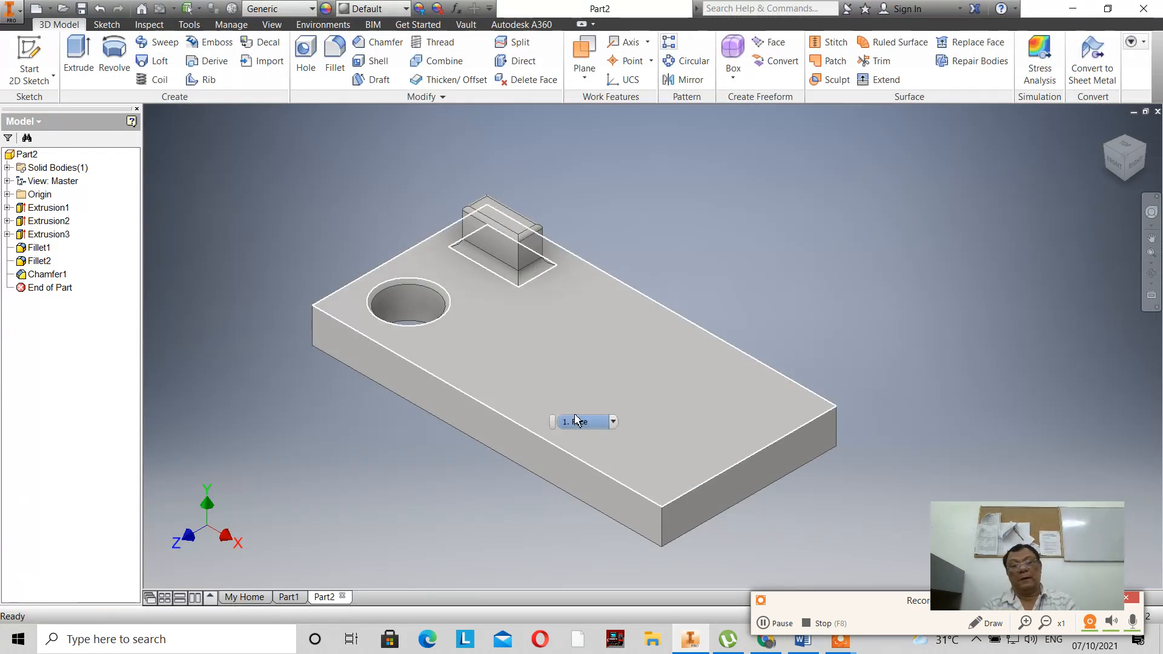
{"action": "scroll", "coordinate": [647, 328], "scroll_direction": "down", "scroll_amount": 5}
{"action": "scroll", "coordinate": [637, 242], "scroll_direction": "up", "scroll_amount": 6}
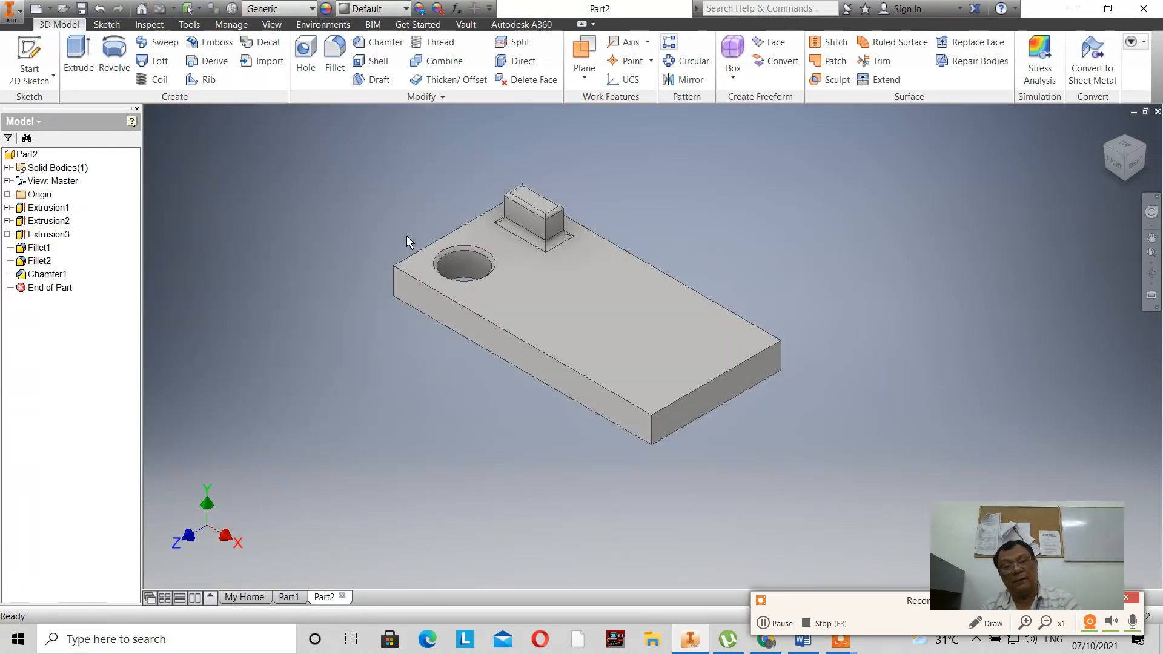
{"action": "left_click", "coordinate": [584, 77]}
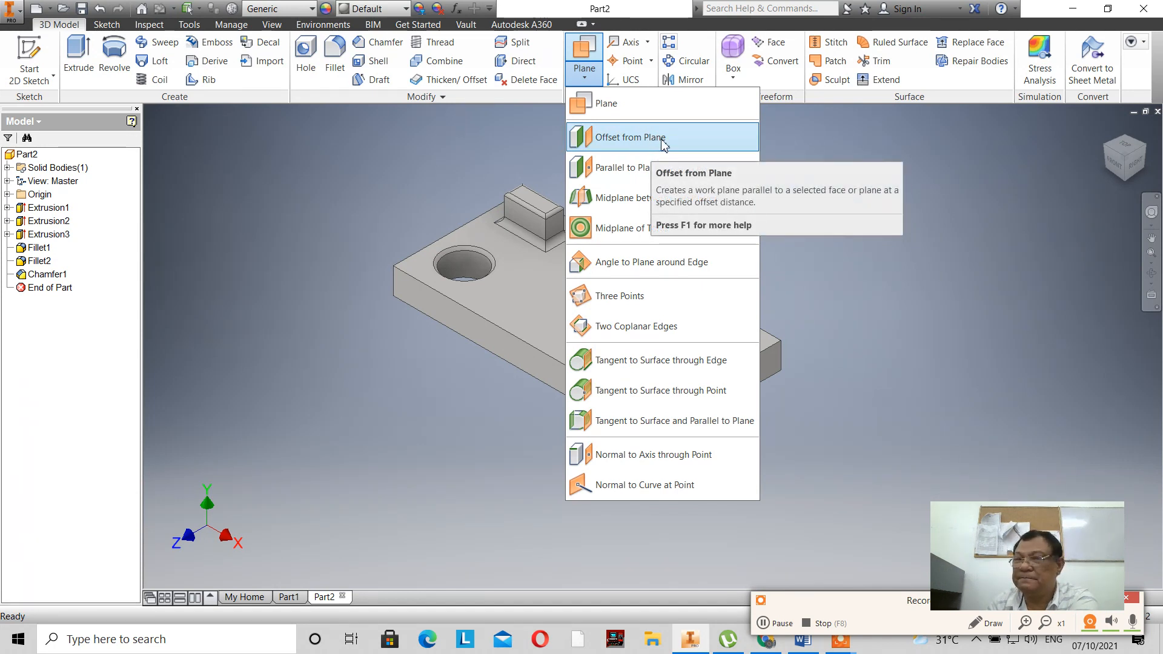
{"action": "left_click", "coordinate": [809, 212]}
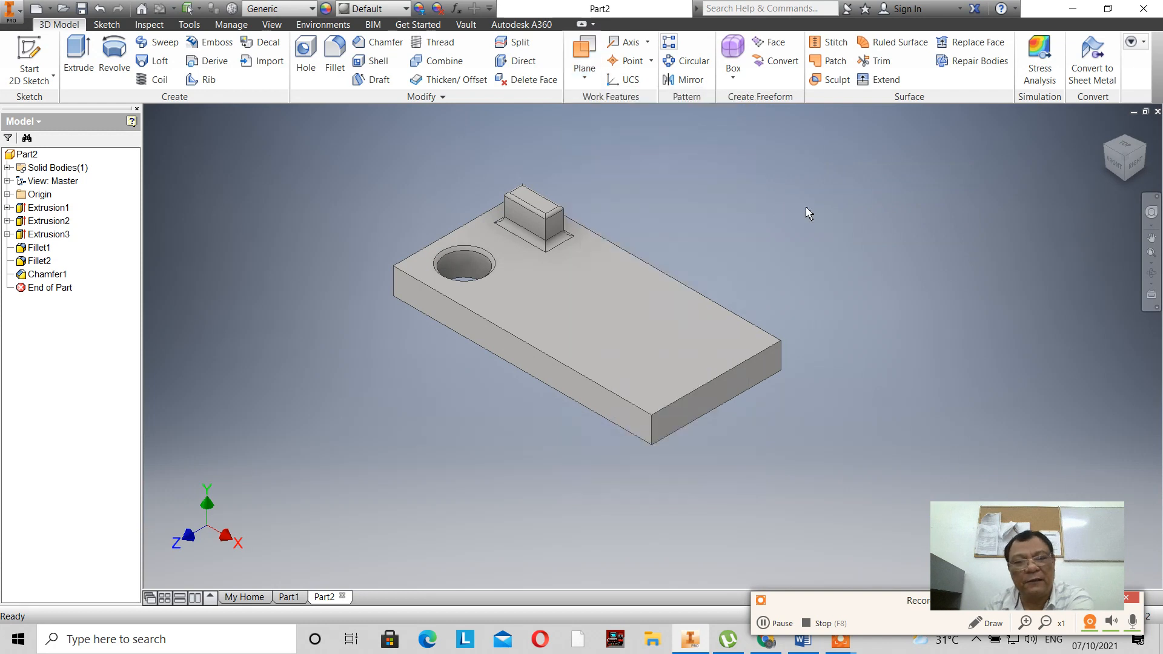
Step: Open the base extrusion's sketch to check the plate's length and width, and exit the sketch
{"action": "left_click", "coordinate": [8, 207]}
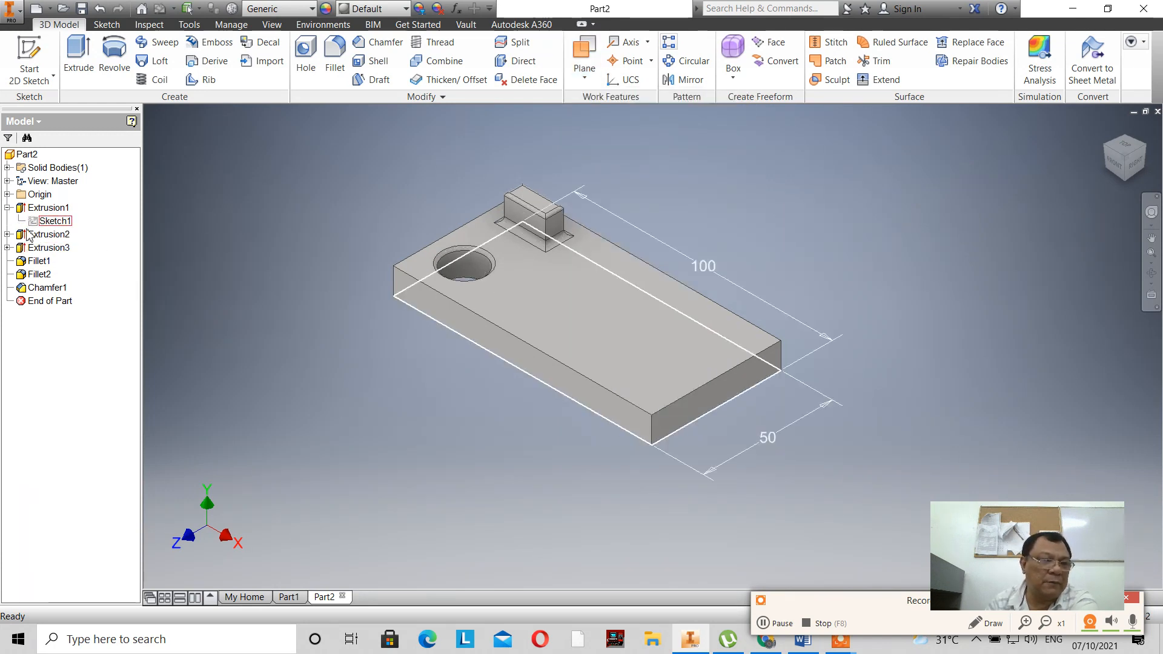
{"action": "left_click", "coordinate": [54, 221]}
{"action": "double_click", "coordinate": [55, 221]}
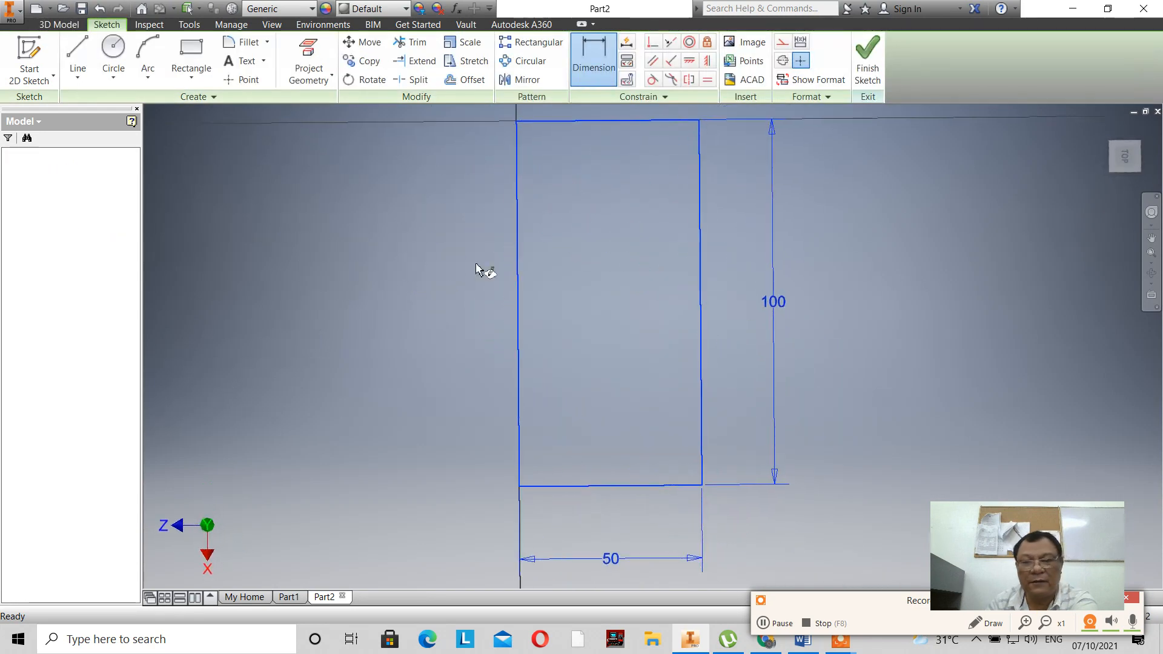
{"action": "left_click", "coordinate": [1145, 130]}
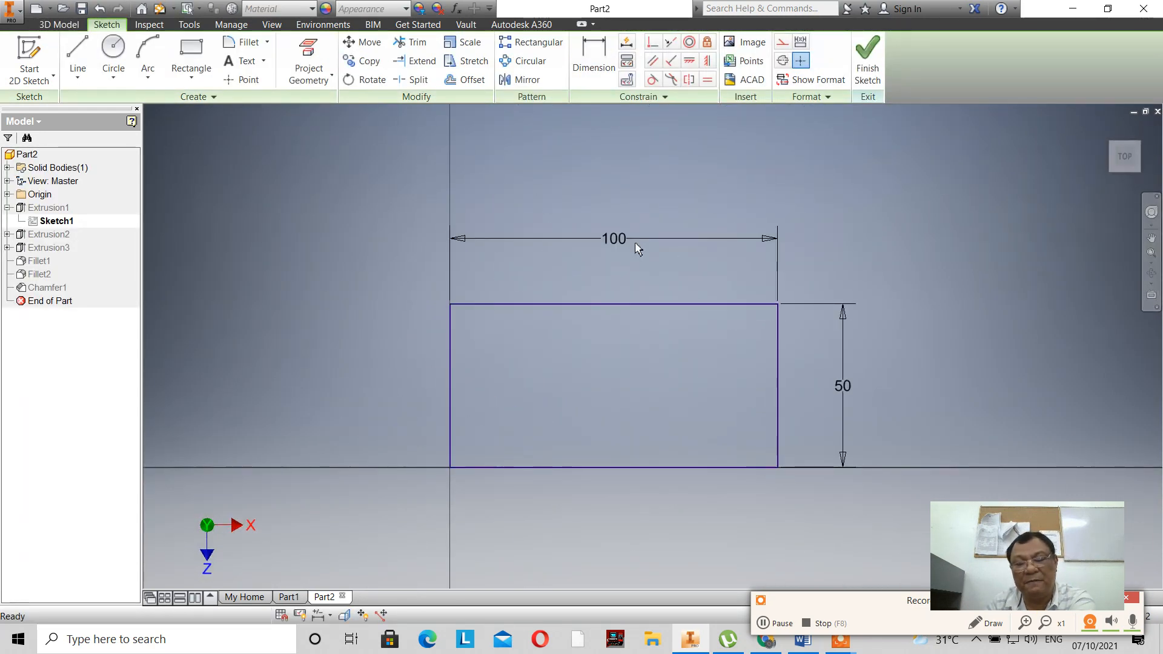
{"action": "left_click", "coordinate": [875, 79]}
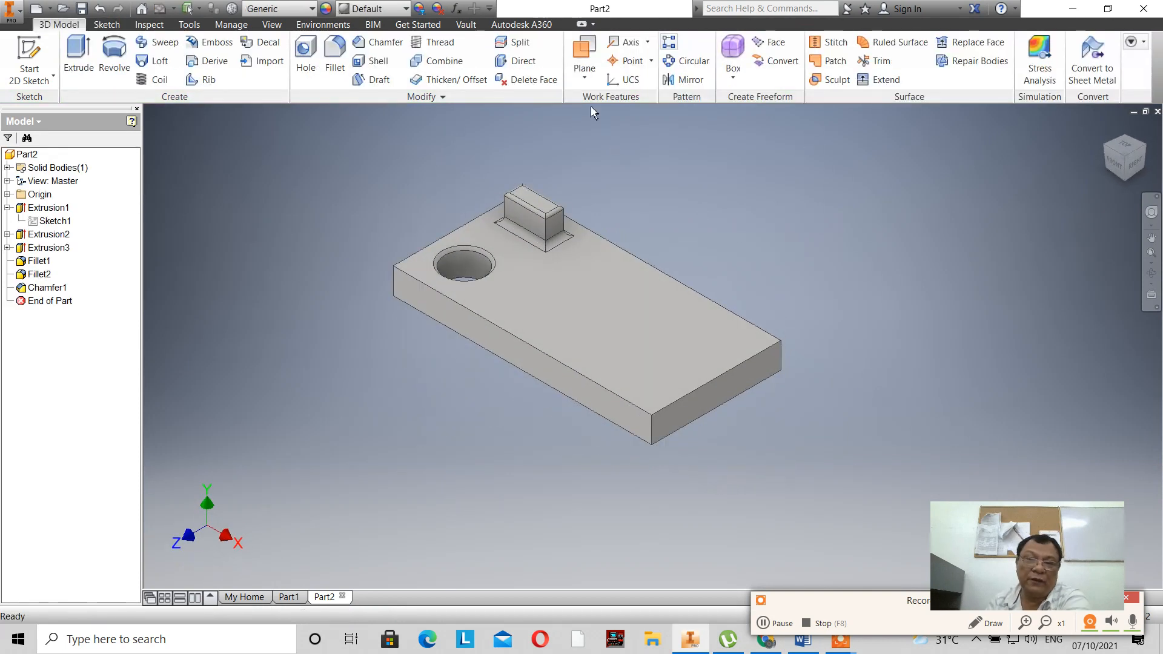
{"action": "left_click", "coordinate": [585, 78]}
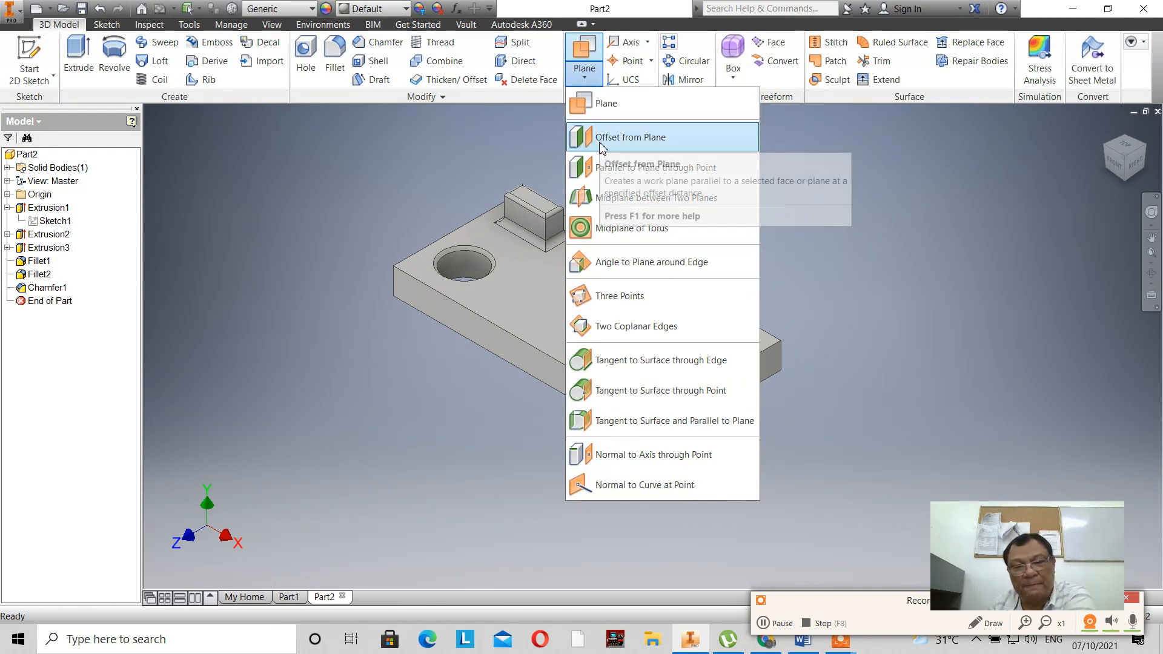
{"action": "left_click", "coordinate": [602, 144]}
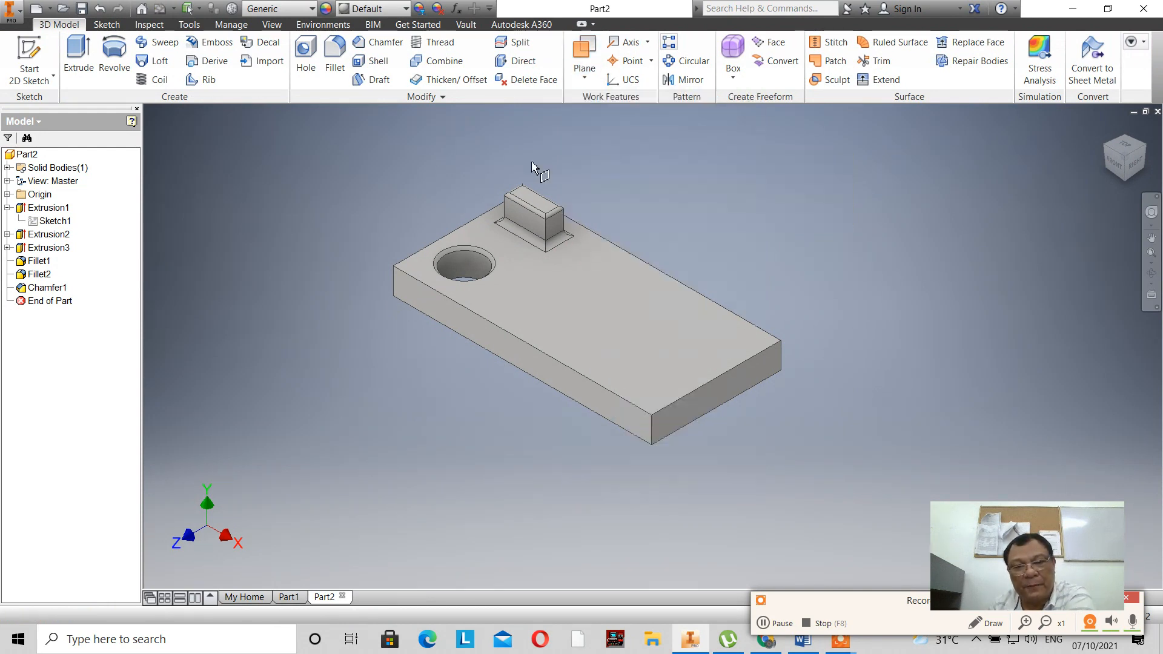
{"action": "left_click", "coordinate": [441, 240]}
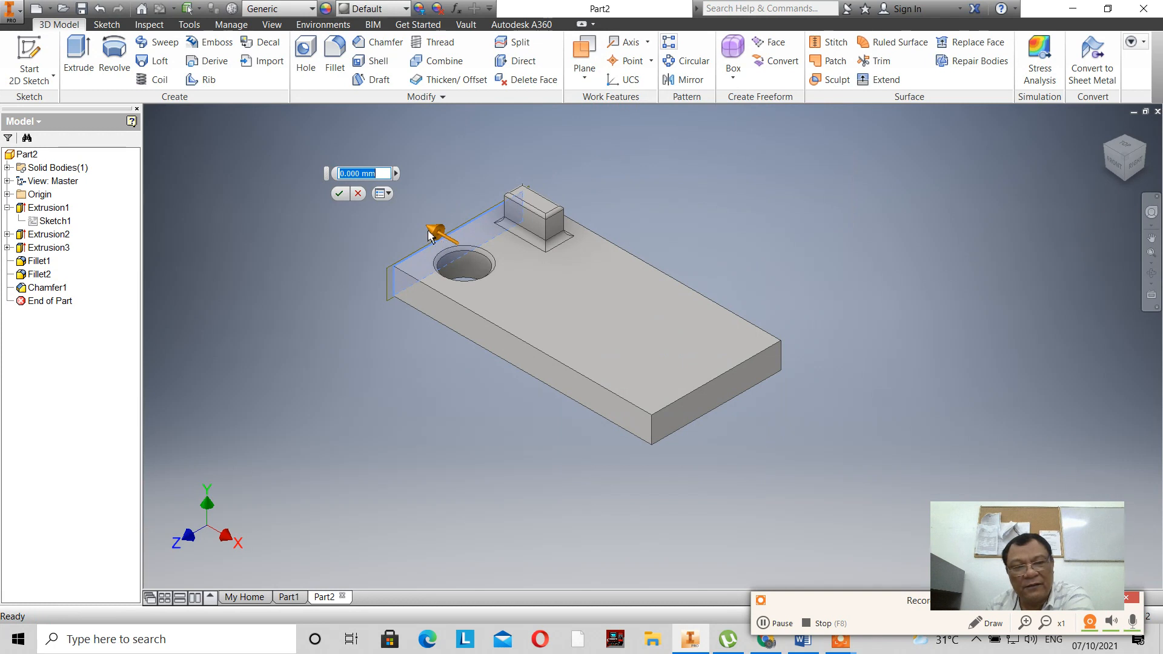
{"action": "left_click_drag", "start_coordinate": [441, 237], "coordinate": [352, 176]}
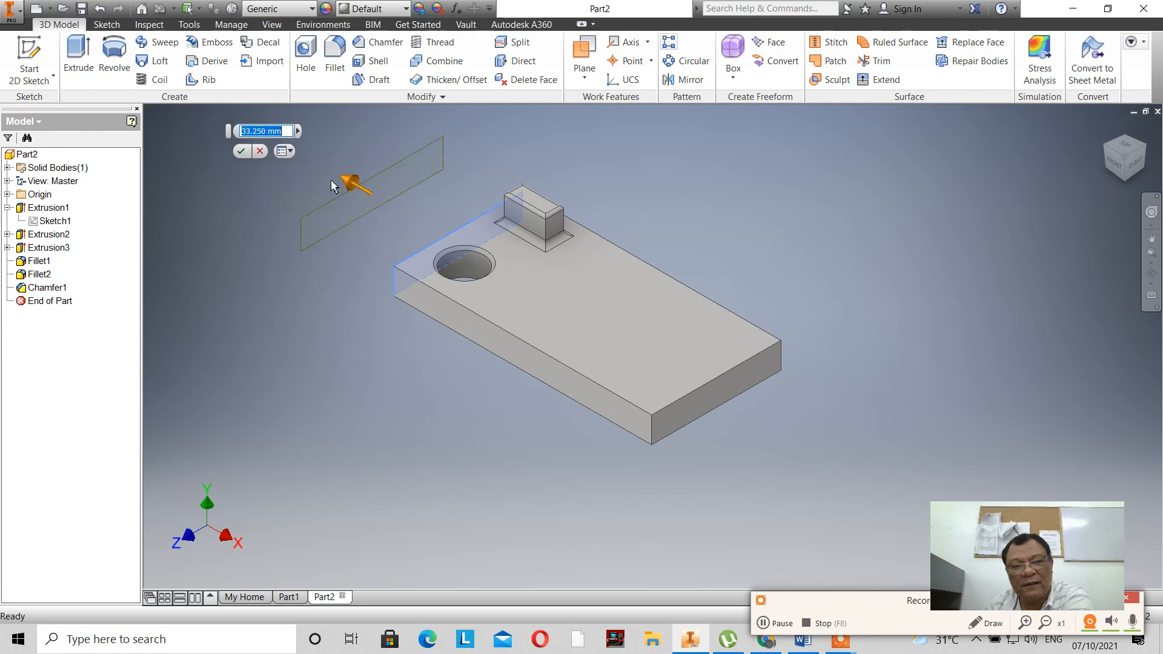
{"action": "left_click", "coordinate": [260, 151]}
Step: Create a work plane offset -40 mm from the plate's short end face farthest from the hole and block
{"action": "left_click", "coordinate": [583, 76]}
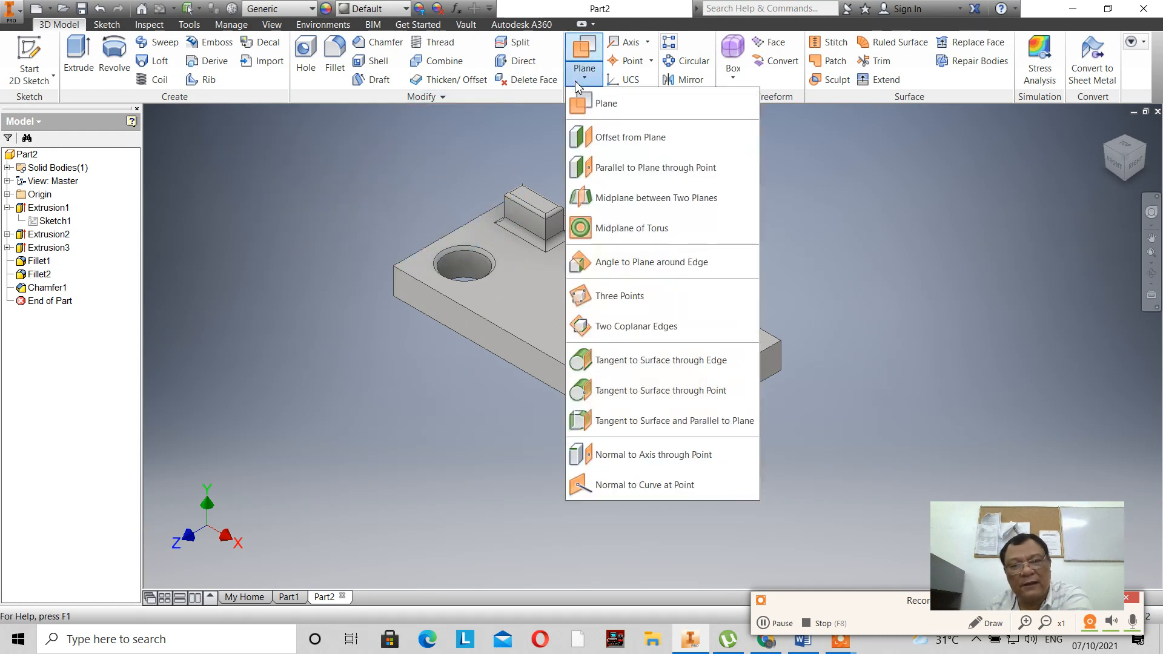
{"action": "left_click", "coordinate": [600, 138]}
{"action": "left_click", "coordinate": [694, 412]}
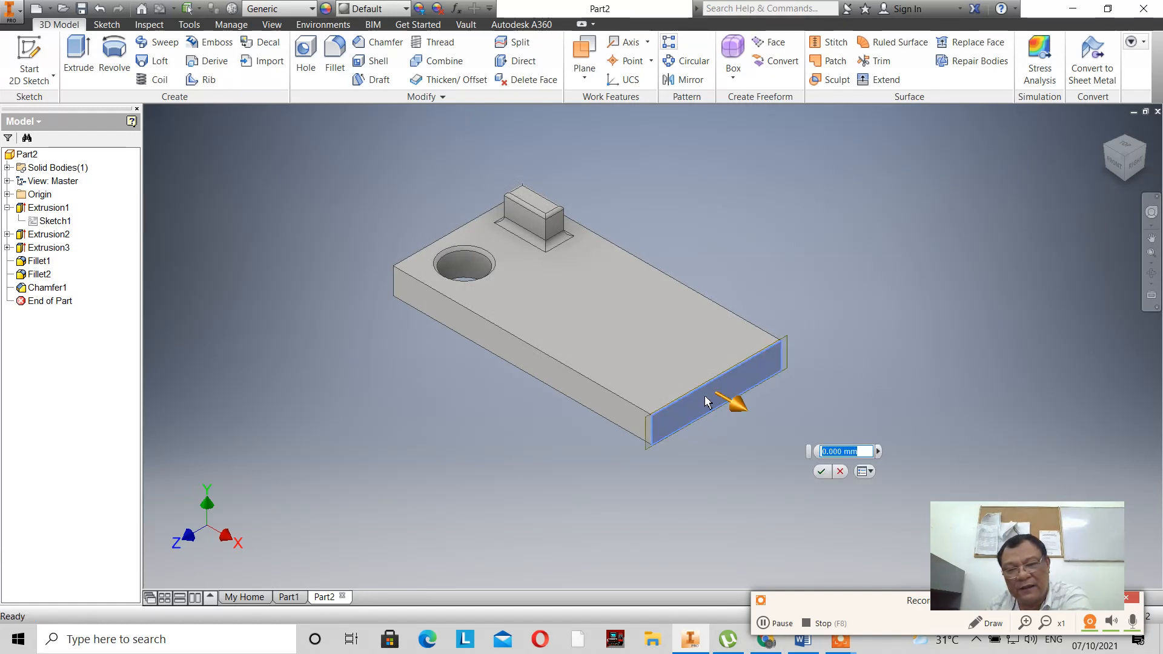
{"action": "left_click_drag", "start_coordinate": [744, 415], "coordinate": [631, 326]}
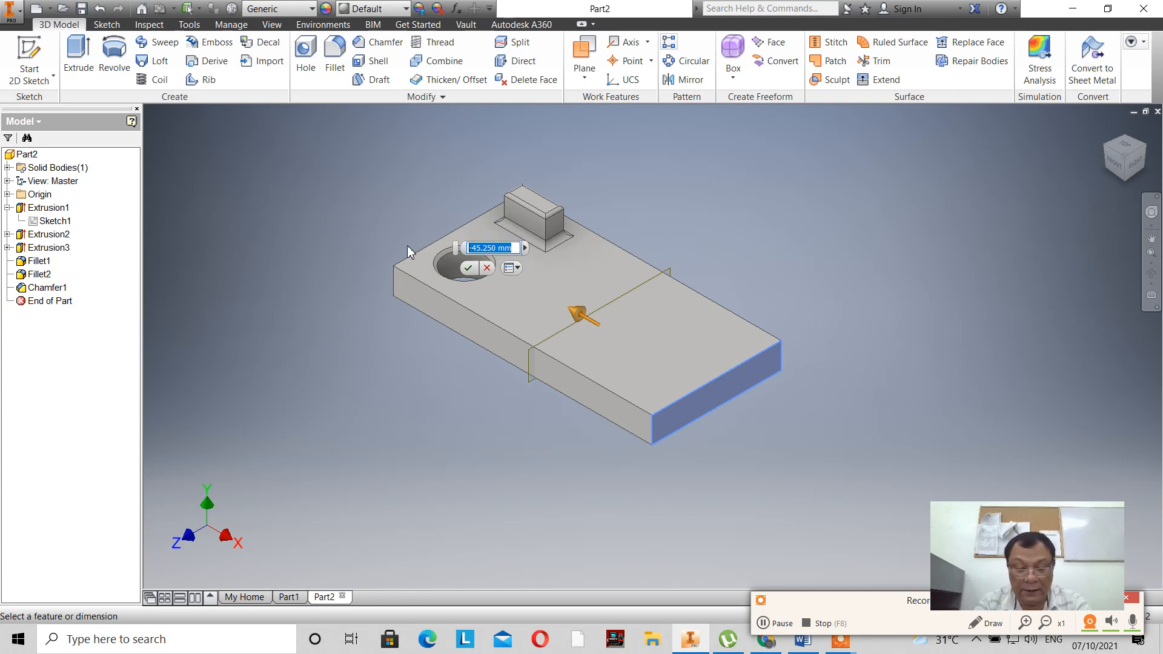
{"action": "type", "text": "-40"}
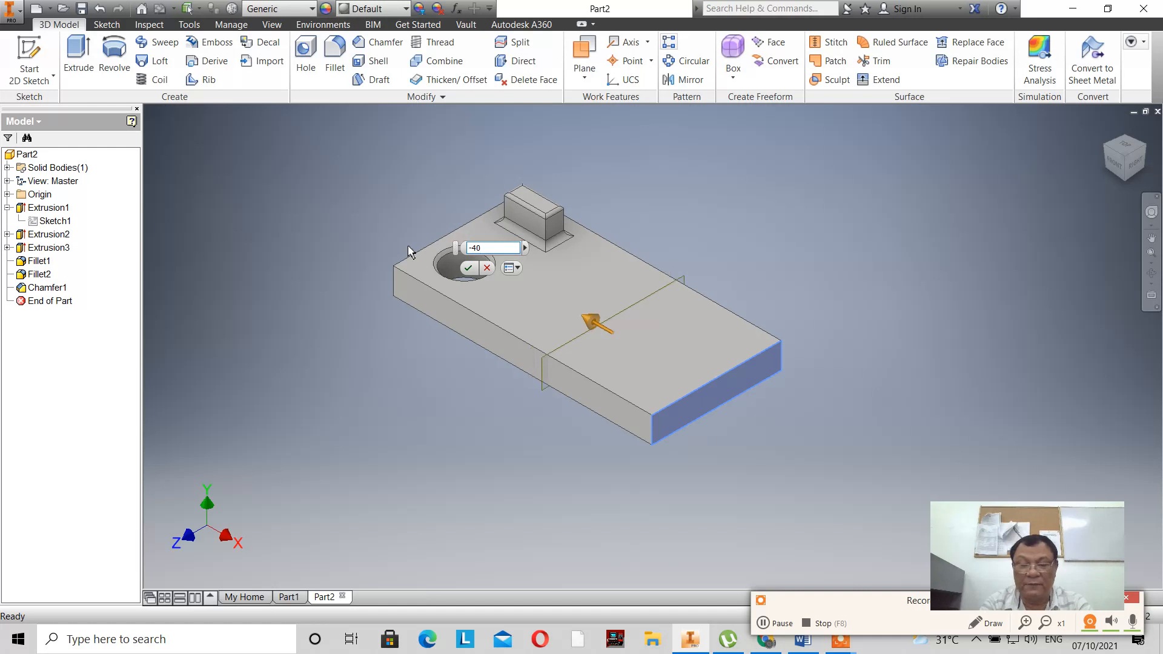
{"action": "key", "text": "Return"}
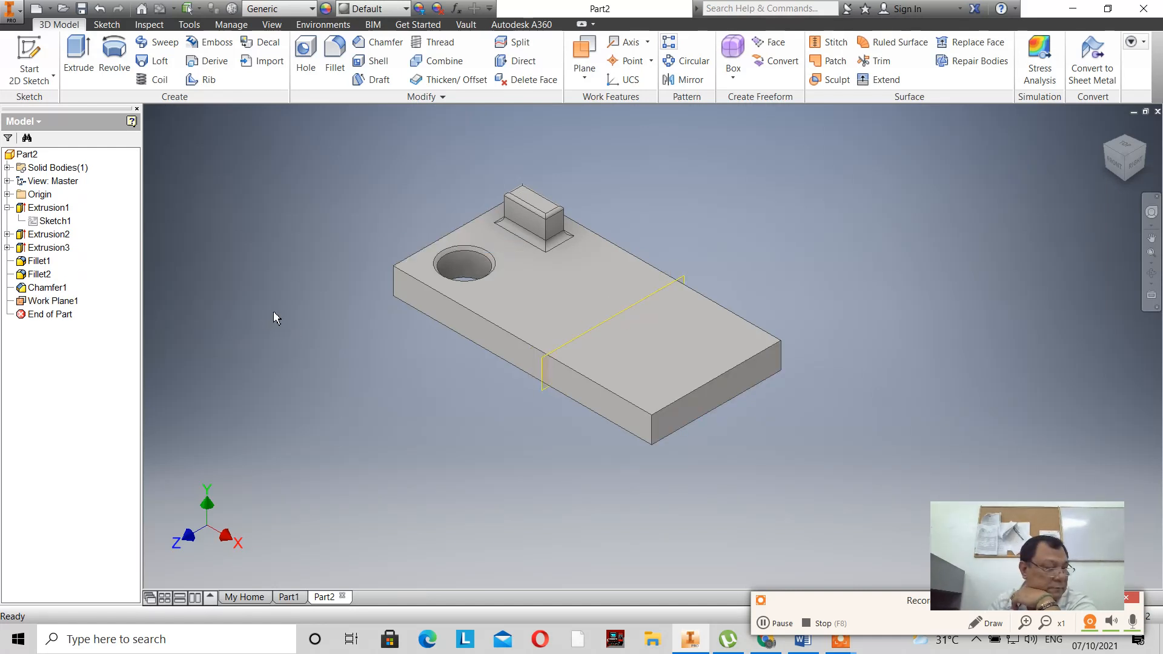
{"action": "left_click", "coordinate": [761, 622]}
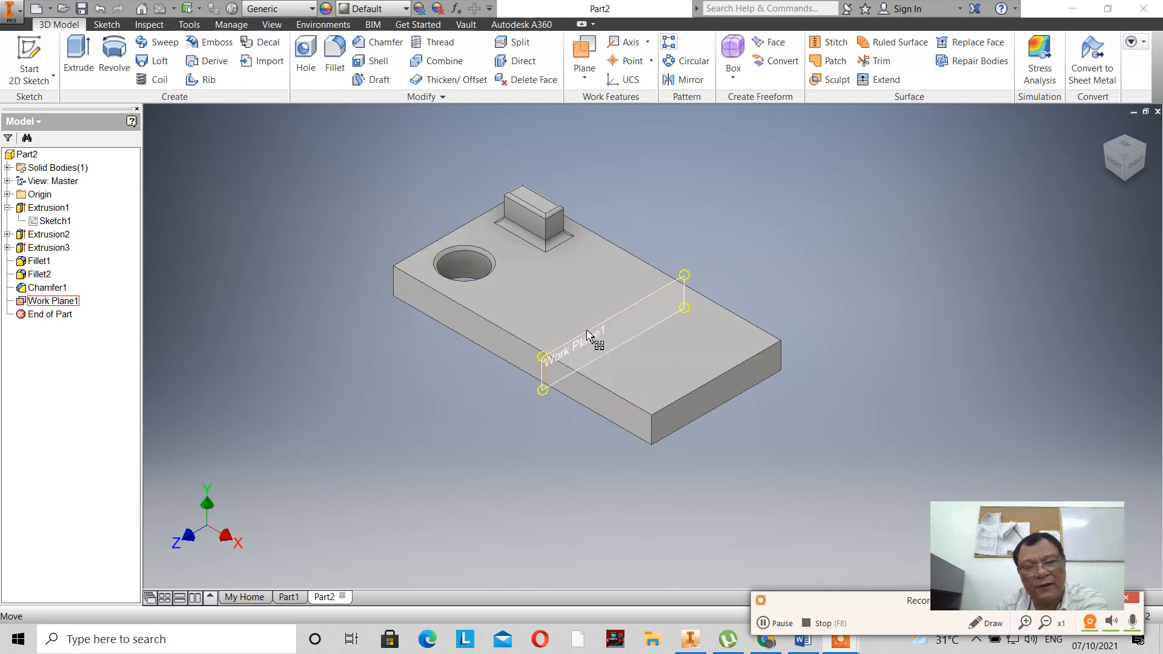
Step: Delete the work plane that is offset from the plate's end face
{"action": "right_click", "coordinate": [77, 302]}
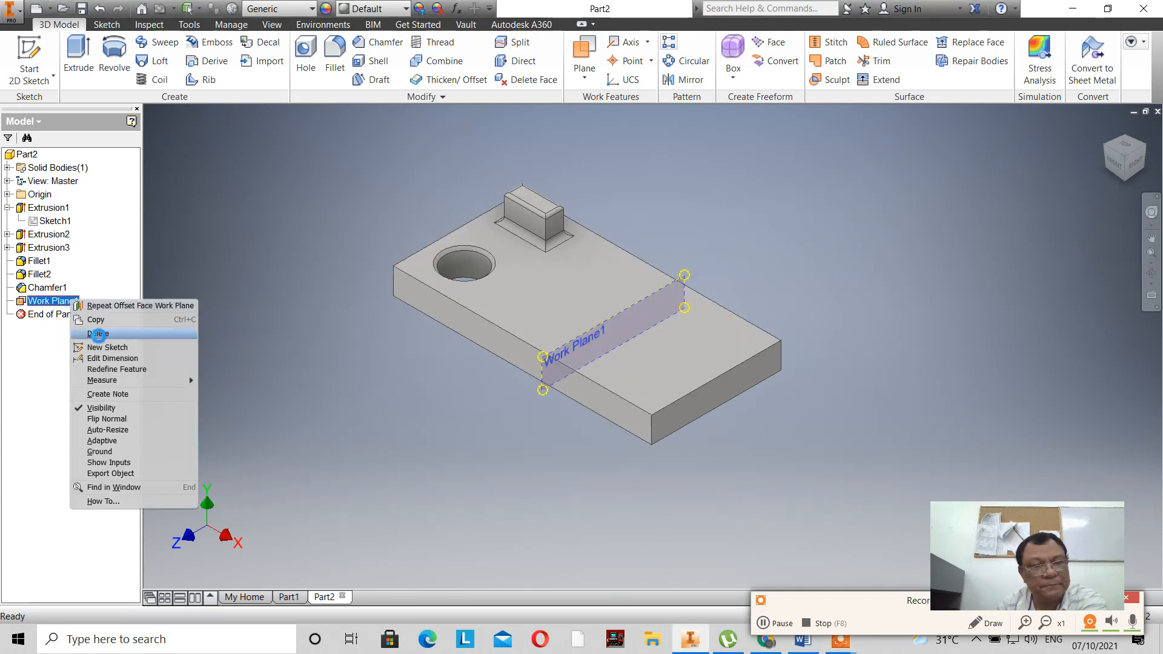
{"action": "left_click", "coordinate": [98, 333]}
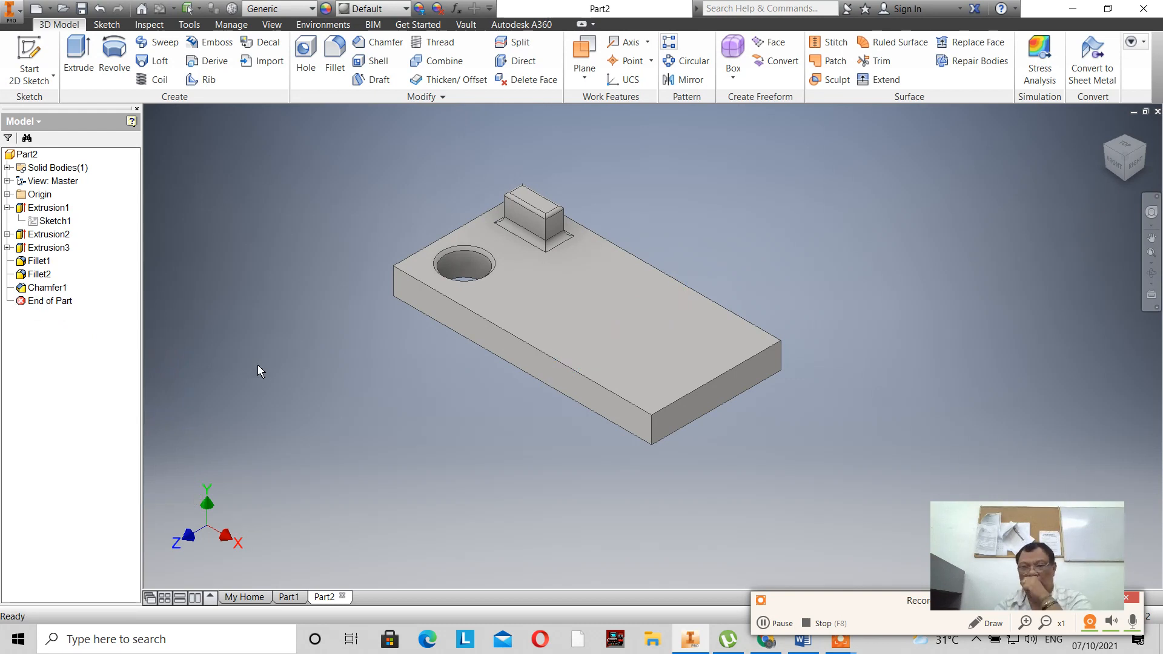
Step: Create a work plane midway between the plate's two opposite short end faces with Midplane between Two Planes
{"action": "left_click", "coordinate": [586, 77]}
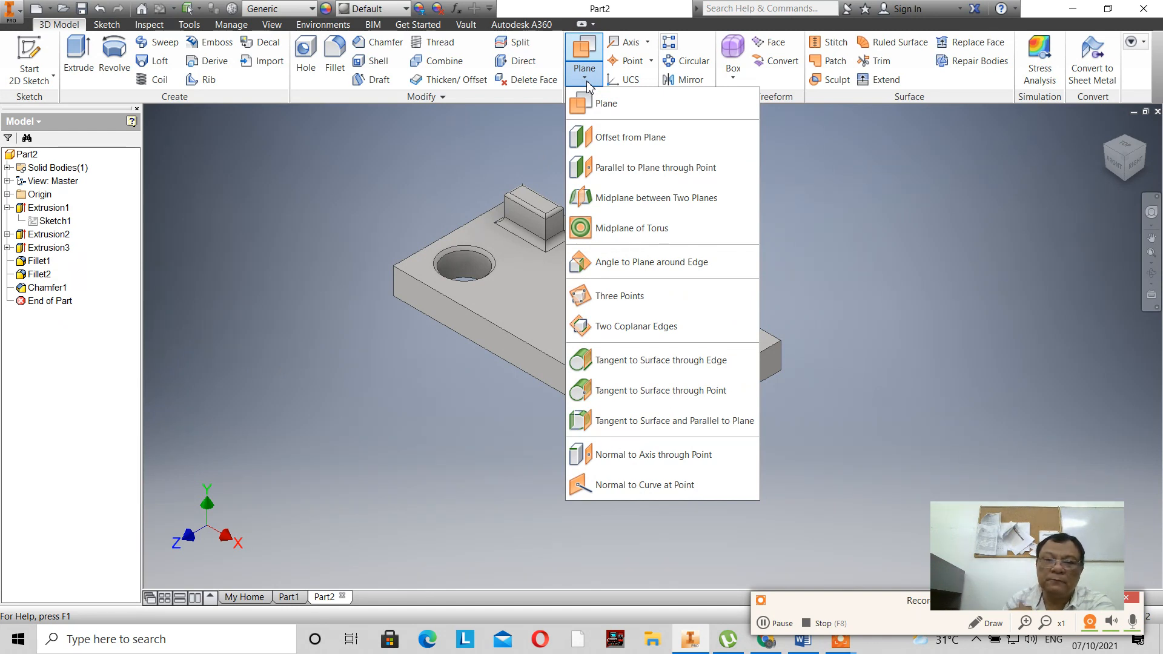
{"action": "left_click", "coordinate": [693, 200]}
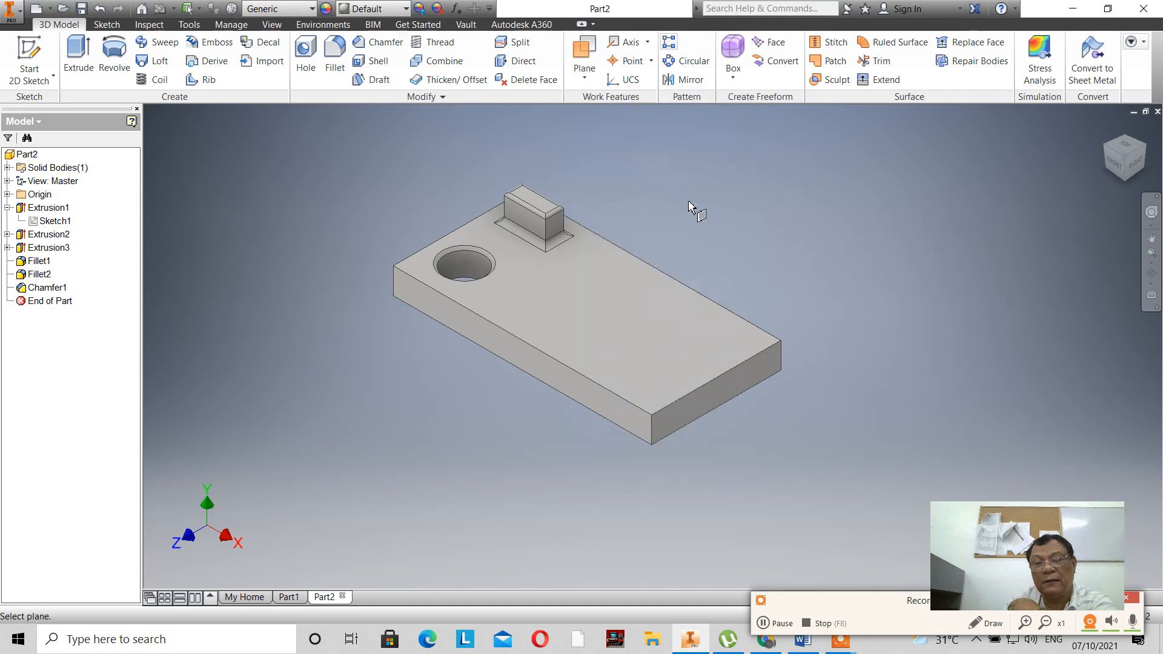
{"action": "left_click", "coordinate": [416, 257]}
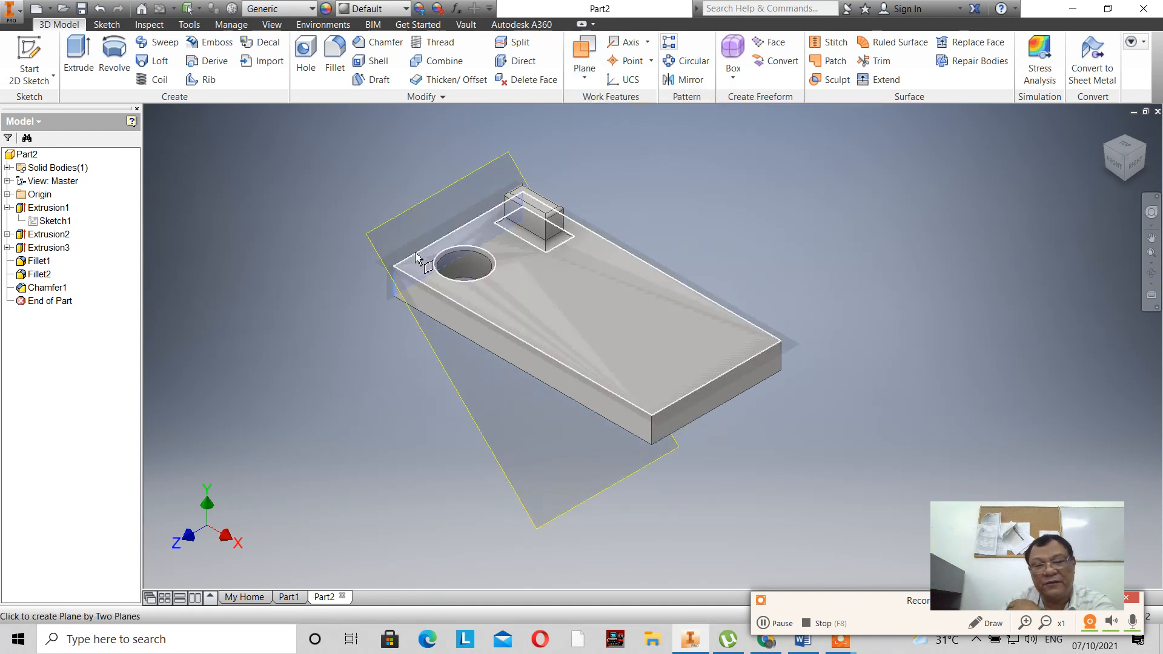
{"action": "left_click", "coordinate": [730, 399]}
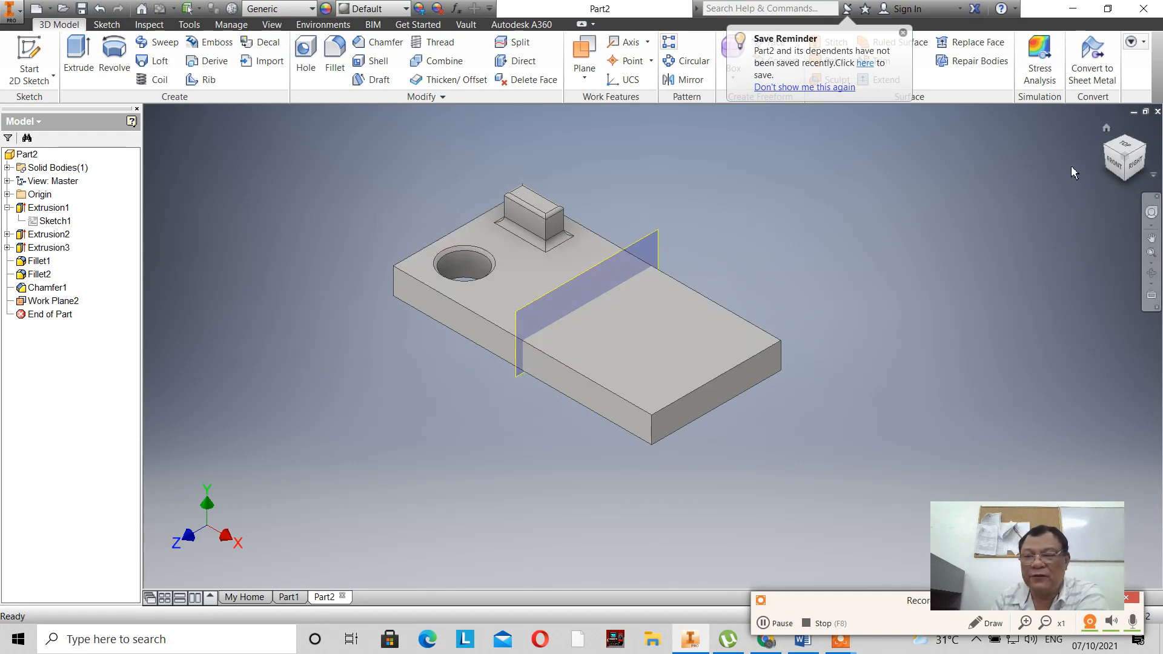
Step: Examine the midplane's position on the plate from both sides and compare it with the two short end faces
{"action": "left_click", "coordinate": [1107, 147]}
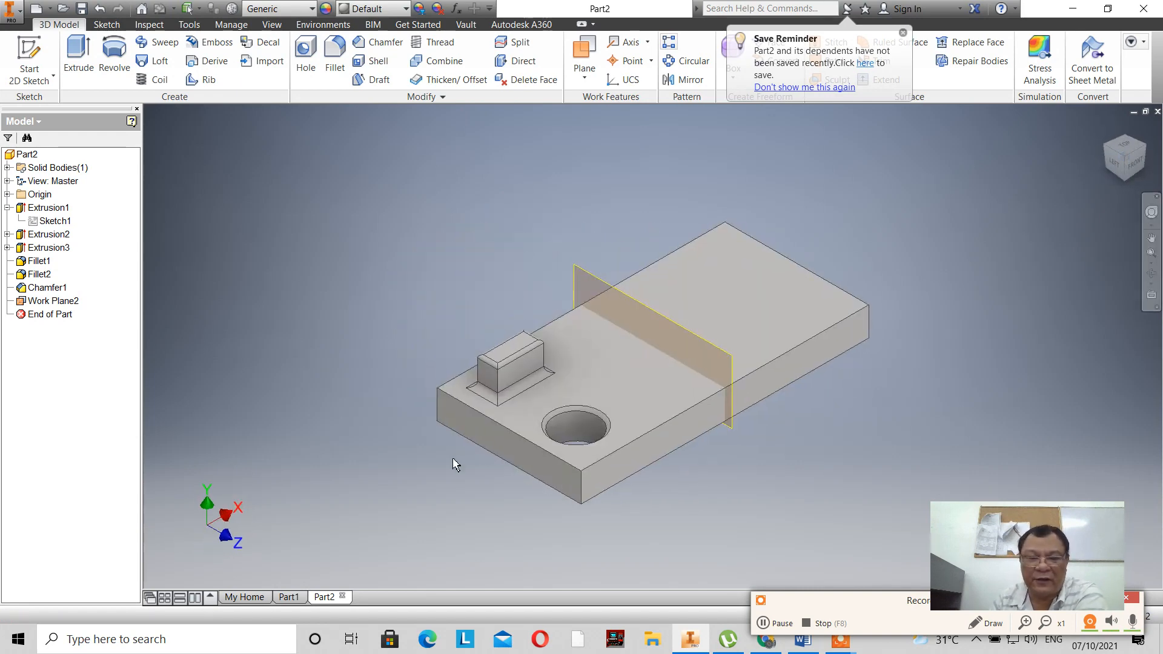
{"action": "left_click", "coordinate": [681, 330]}
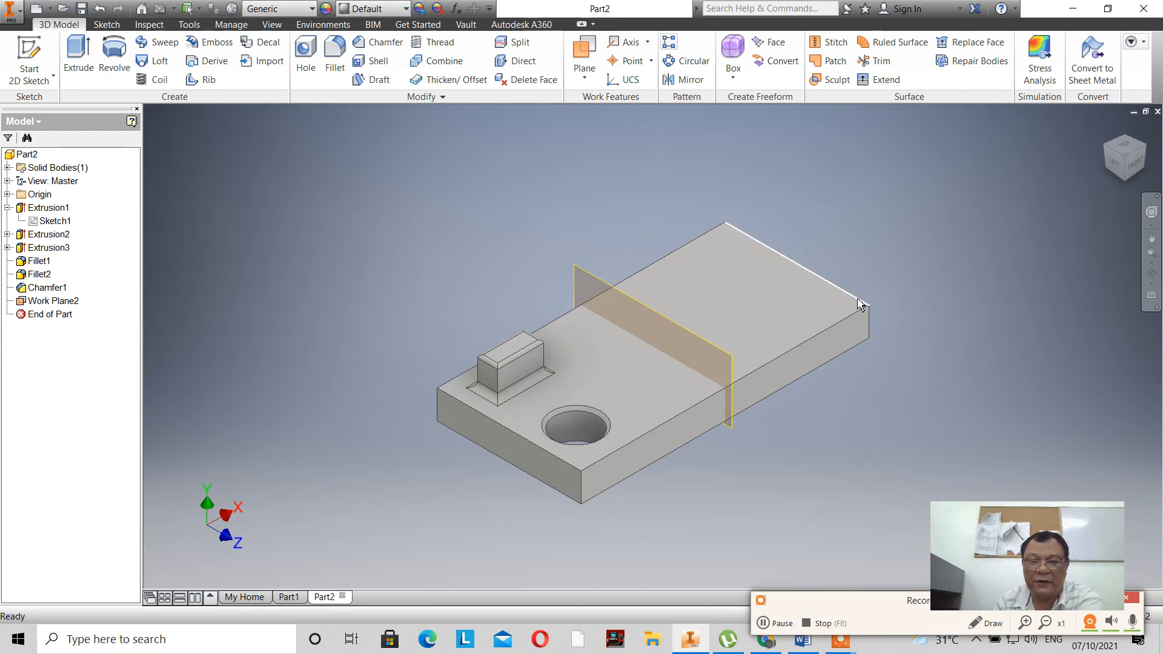
{"action": "left_click", "coordinate": [1146, 150]}
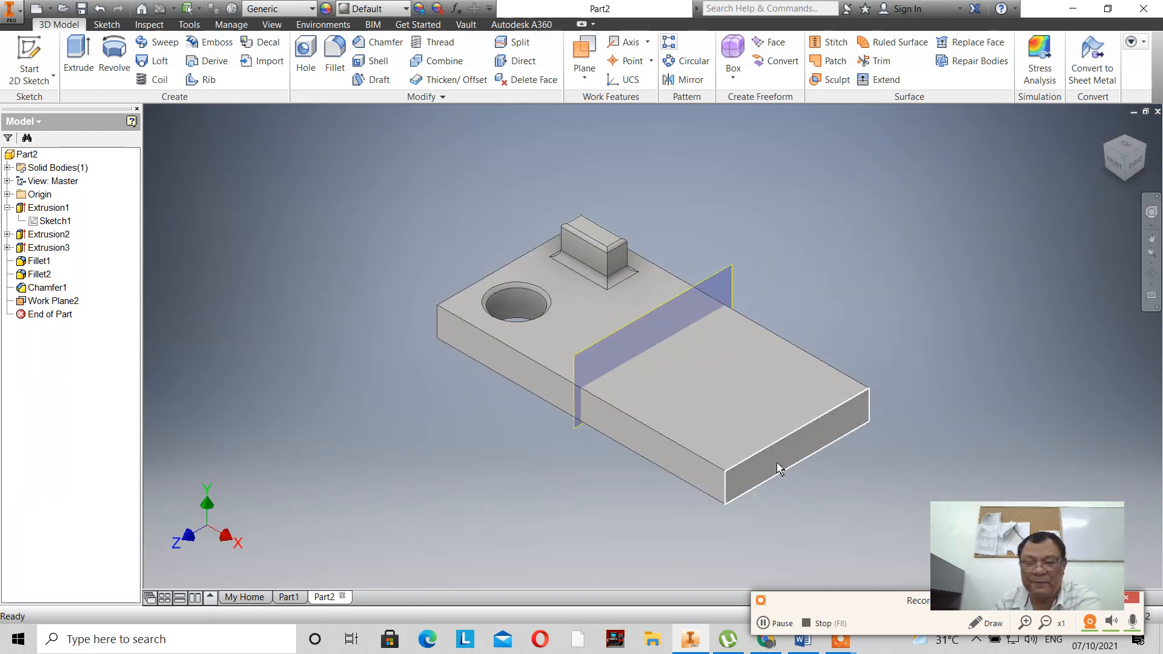
{"action": "scroll", "coordinate": [541, 307], "scroll_direction": "down", "scroll_amount": 5}
{"action": "scroll", "coordinate": [442, 176], "scroll_direction": "up", "scroll_amount": 4}
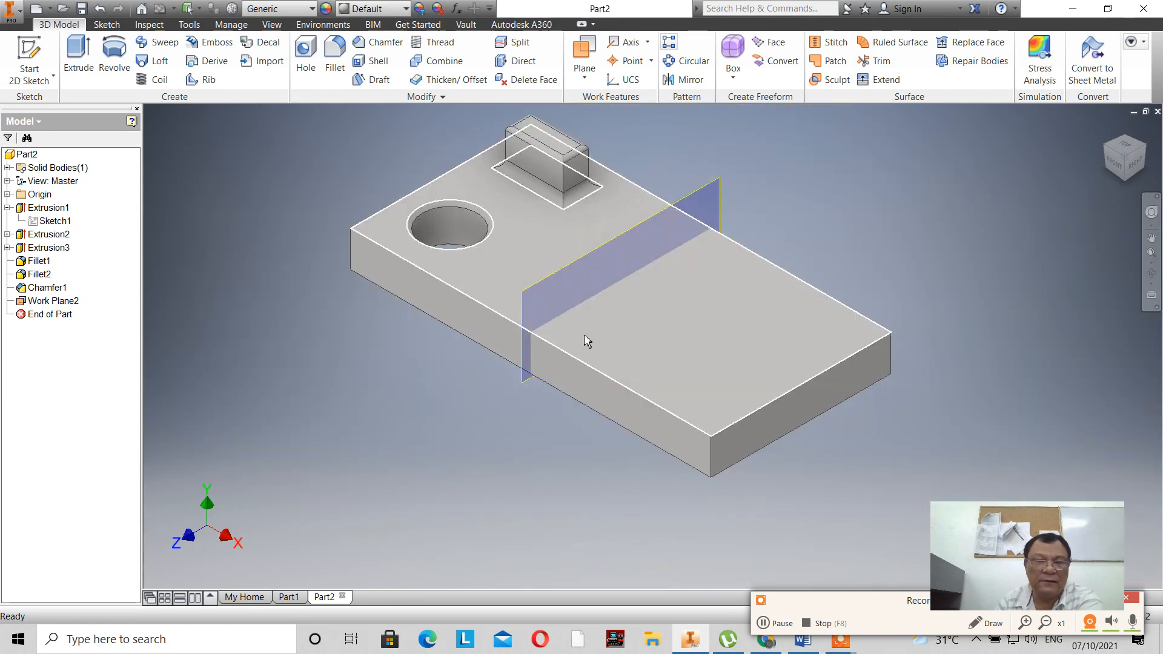
{"action": "scroll", "coordinate": [606, 363], "scroll_direction": "down", "scroll_amount": 1}
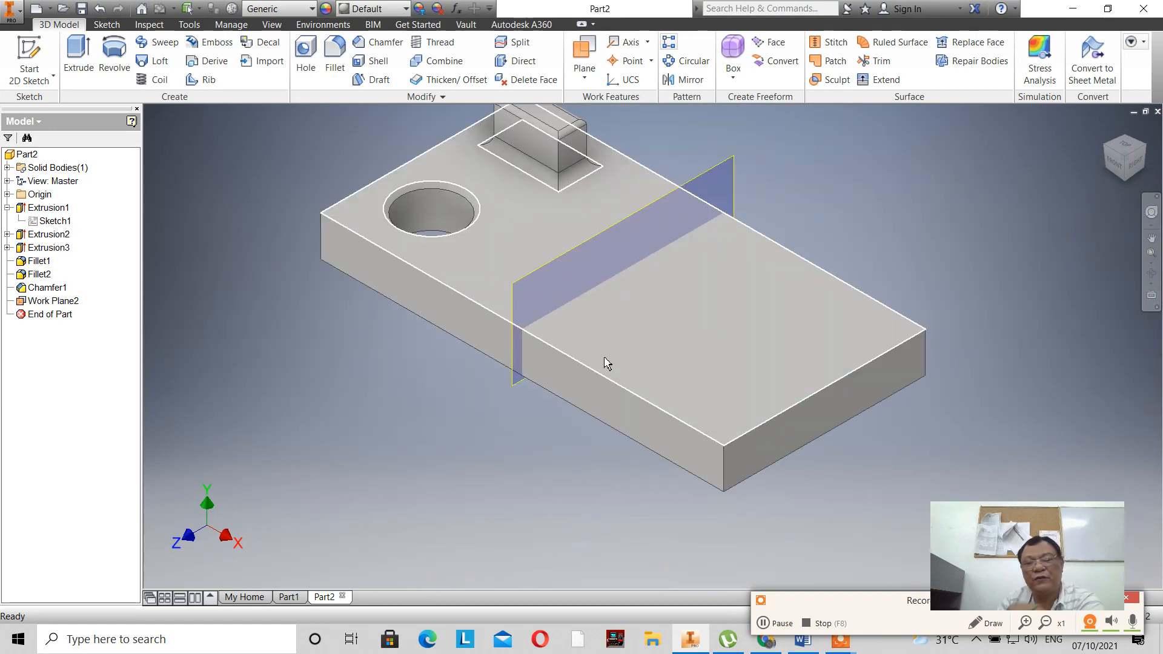
{"action": "scroll", "coordinate": [607, 362], "scroll_direction": "up", "scroll_amount": 3}
{"action": "scroll", "coordinate": [606, 363], "scroll_direction": "down", "scroll_amount": 3}
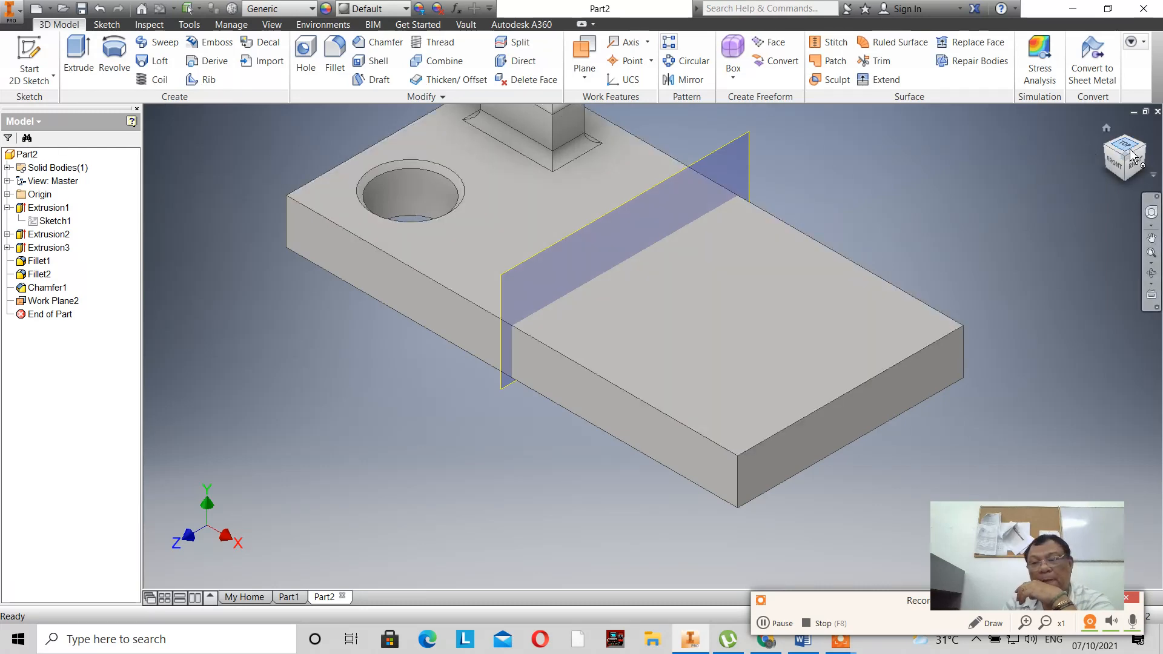
{"action": "scroll", "coordinate": [885, 324], "scroll_direction": "up", "scroll_amount": 3}
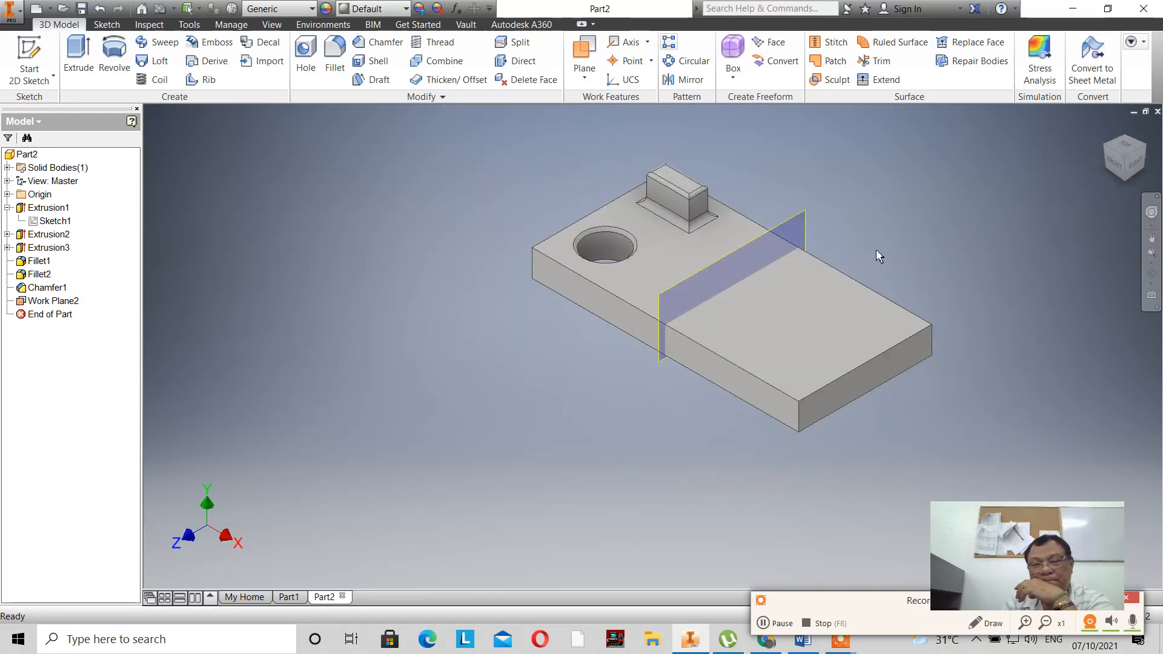
{"action": "scroll", "coordinate": [879, 255], "scroll_direction": "down", "scroll_amount": 4}
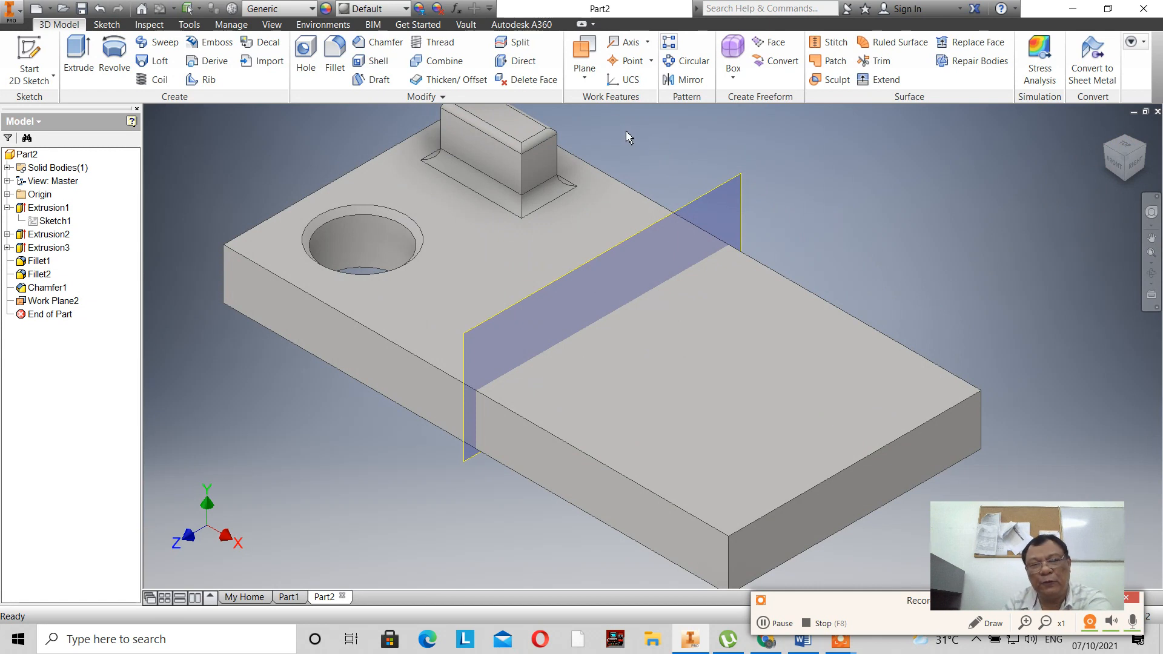
Step: Mirror the circular hole with its chamfer and the block with its two fillets about the mid-length work plane
{"action": "left_click", "coordinate": [696, 79]}
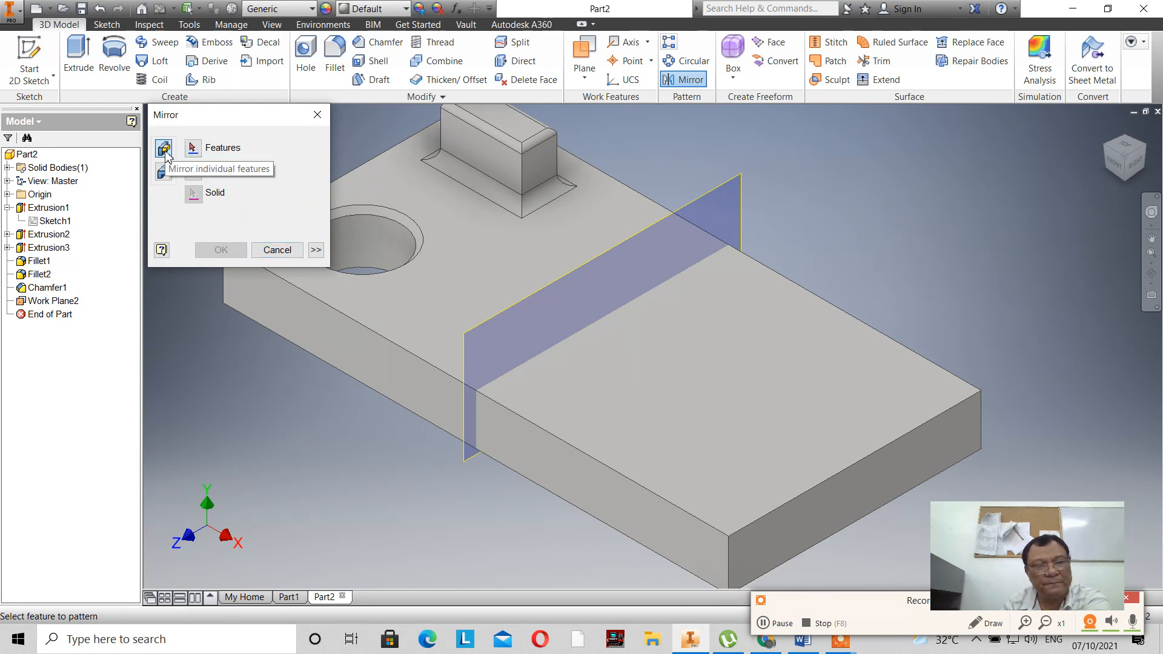
{"action": "left_click", "coordinate": [379, 269]}
{"action": "left_click", "coordinate": [412, 233]}
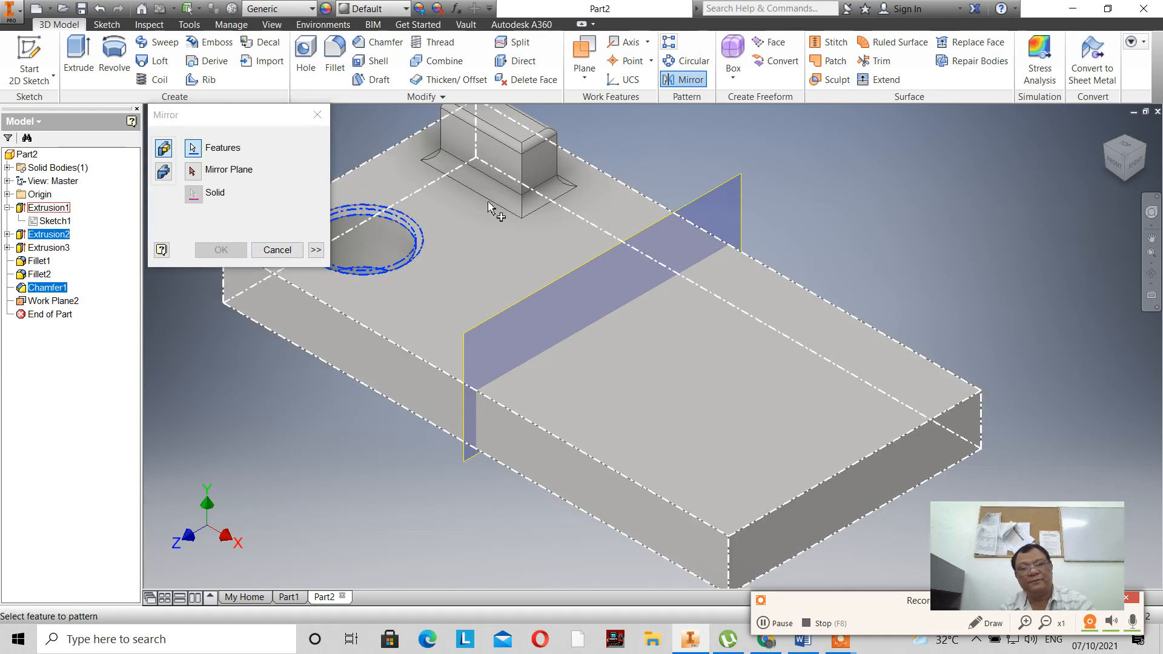
{"action": "left_click", "coordinate": [499, 176]}
{"action": "left_click", "coordinate": [501, 176]}
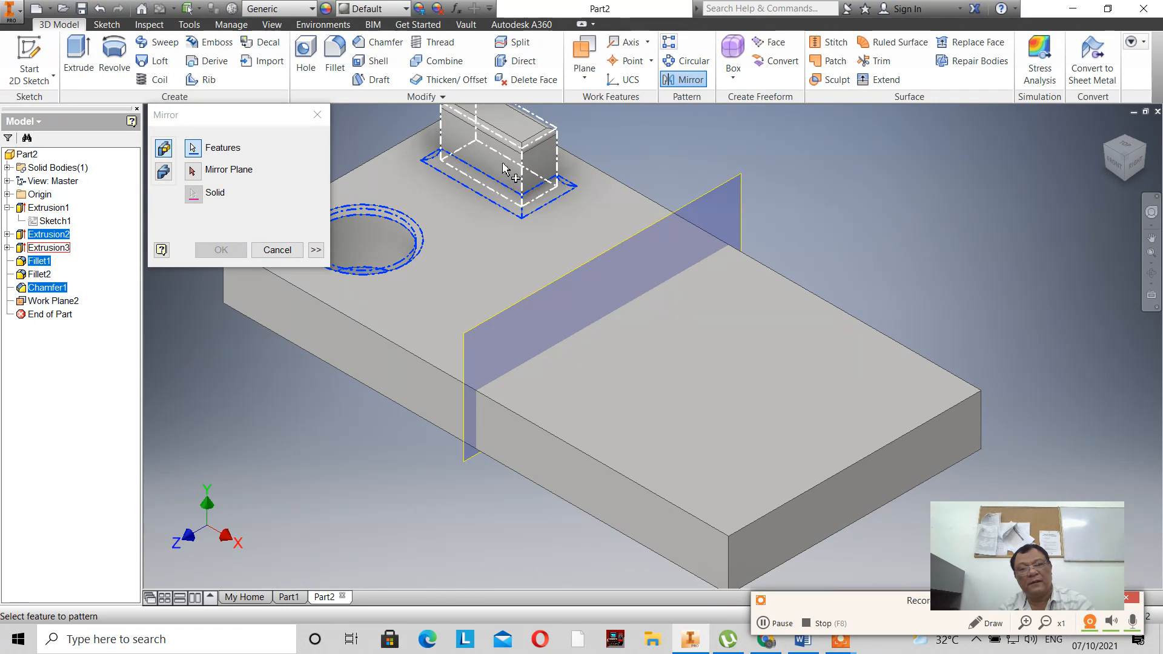
{"action": "left_click", "coordinate": [524, 172]}
{"action": "scroll", "coordinate": [600, 260], "scroll_direction": "up", "scroll_amount": 3}
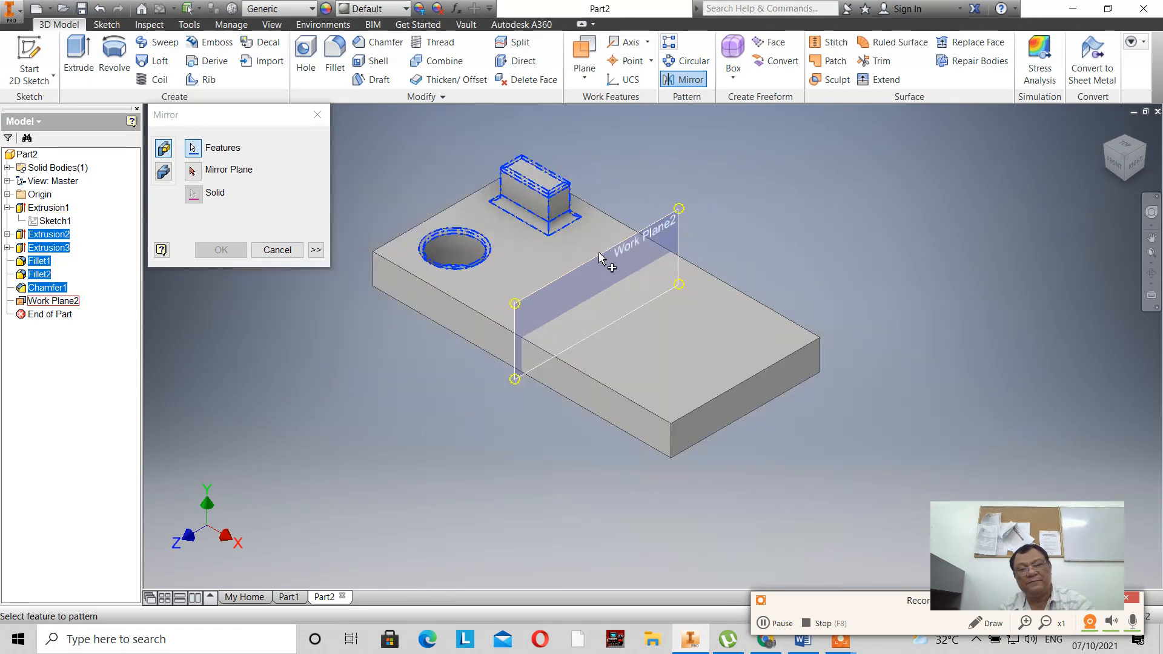
{"action": "scroll", "coordinate": [563, 260], "scroll_direction": "down", "scroll_amount": 2}
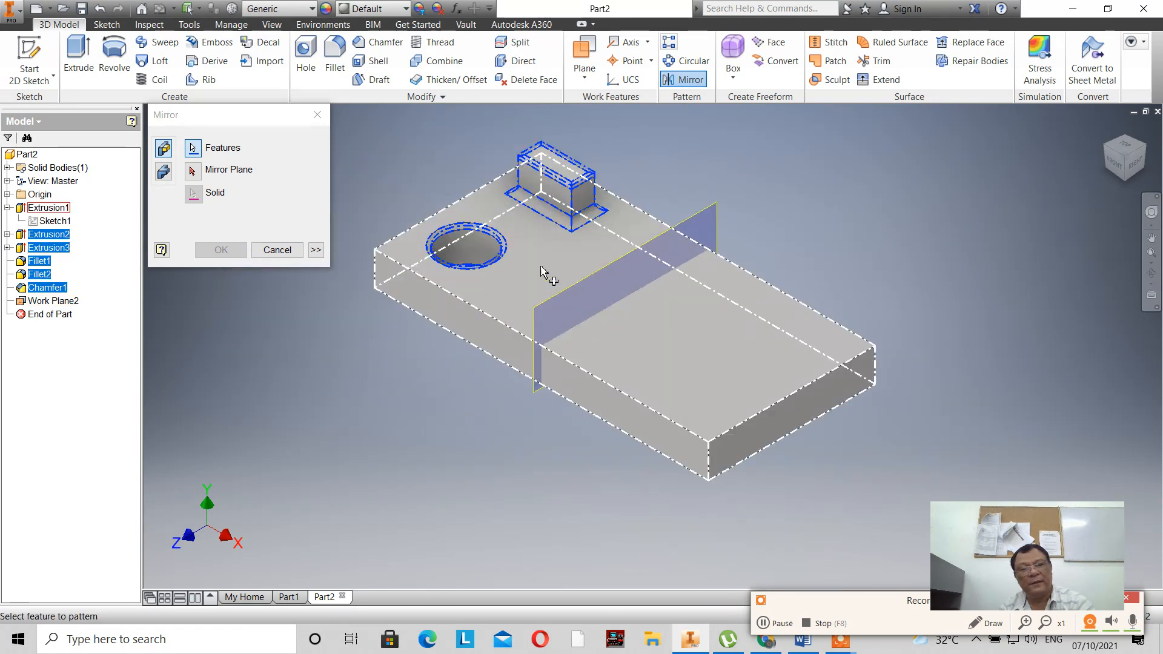
{"action": "left_click", "coordinate": [193, 172]}
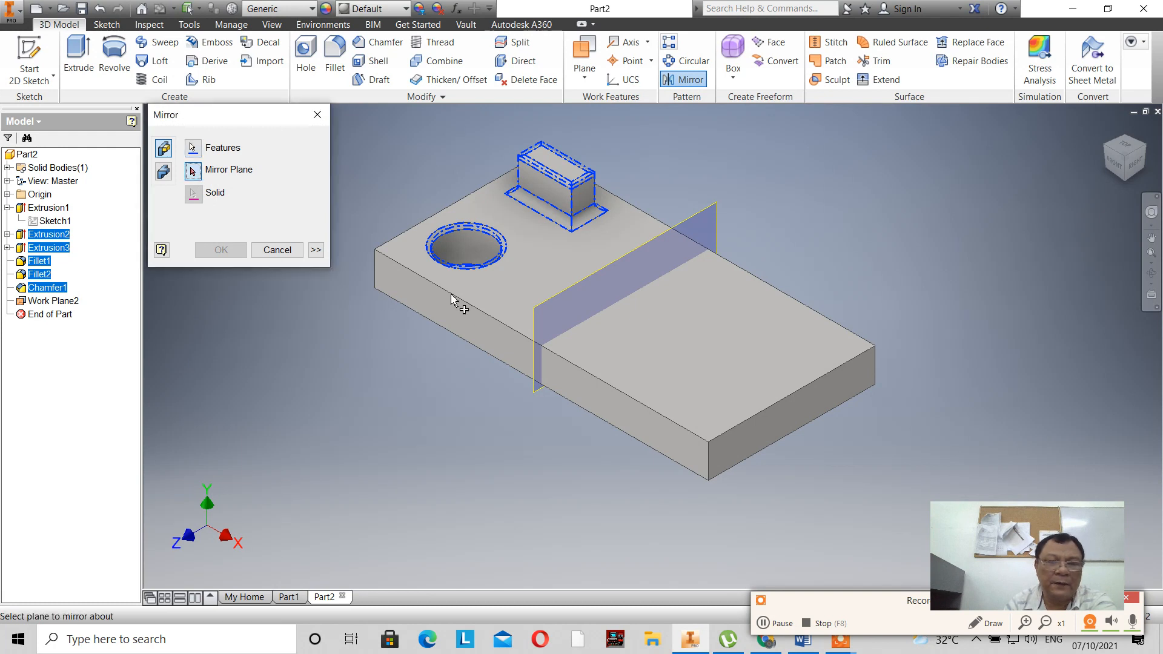
{"action": "left_click", "coordinate": [535, 311]}
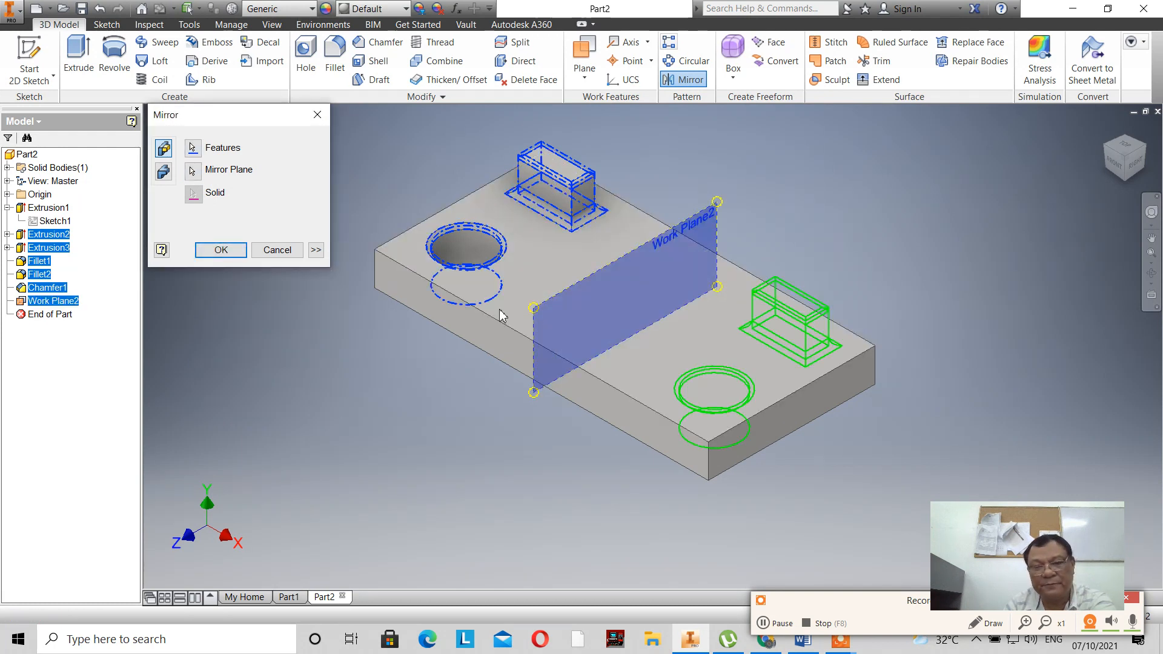
{"action": "left_click", "coordinate": [232, 251]}
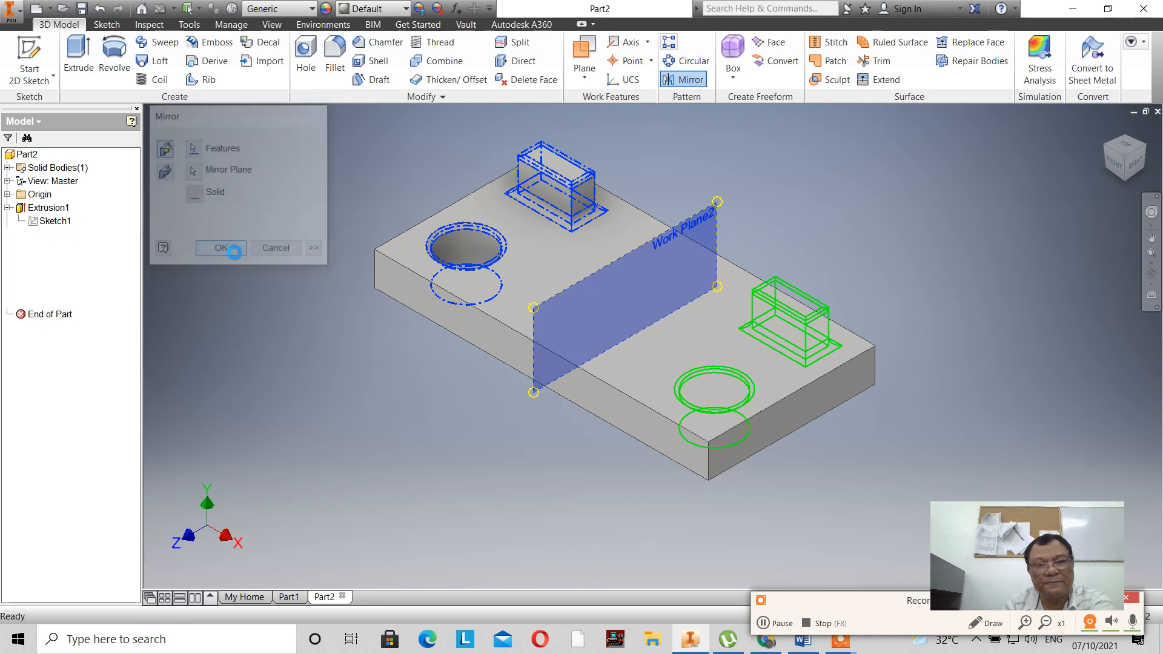
{"action": "scroll", "coordinate": [225, 370], "scroll_direction": "down", "scroll_amount": 2}
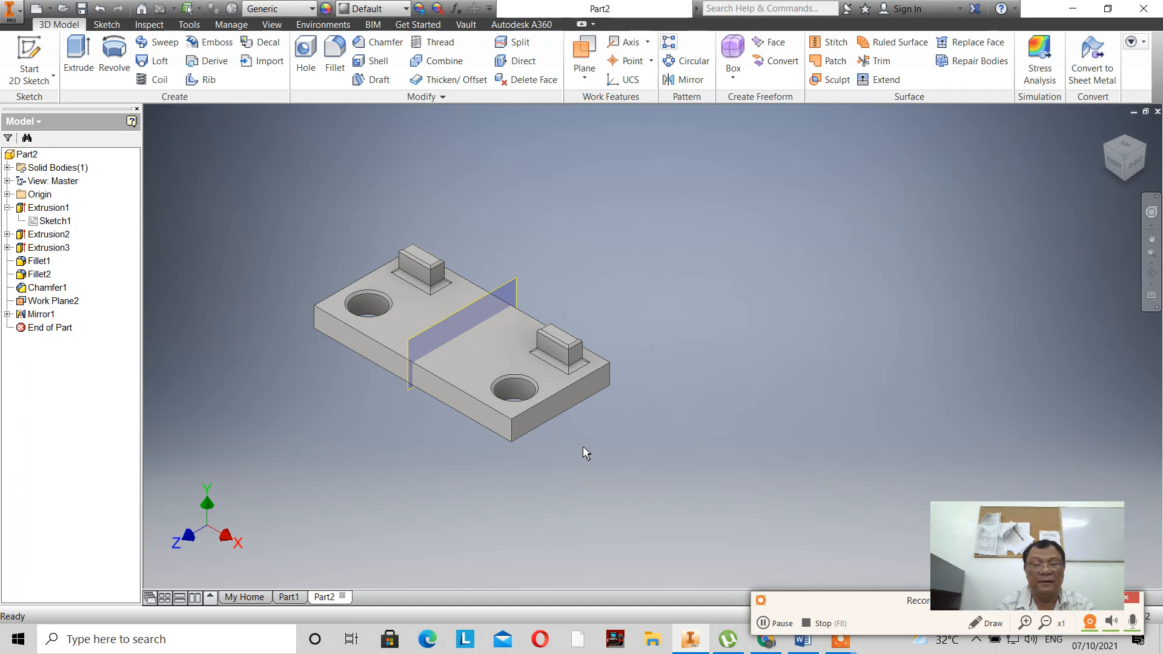
Step: Undo the feature mirror and the creation of the midplane
{"action": "left_click", "coordinate": [99, 9]}
{"action": "left_click", "coordinate": [100, 9]}
Step: Create a work plane offset -50 mm from the plate's short end face farthest from the hole and block
{"action": "scroll", "coordinate": [436, 393], "scroll_direction": "up", "scroll_amount": 5}
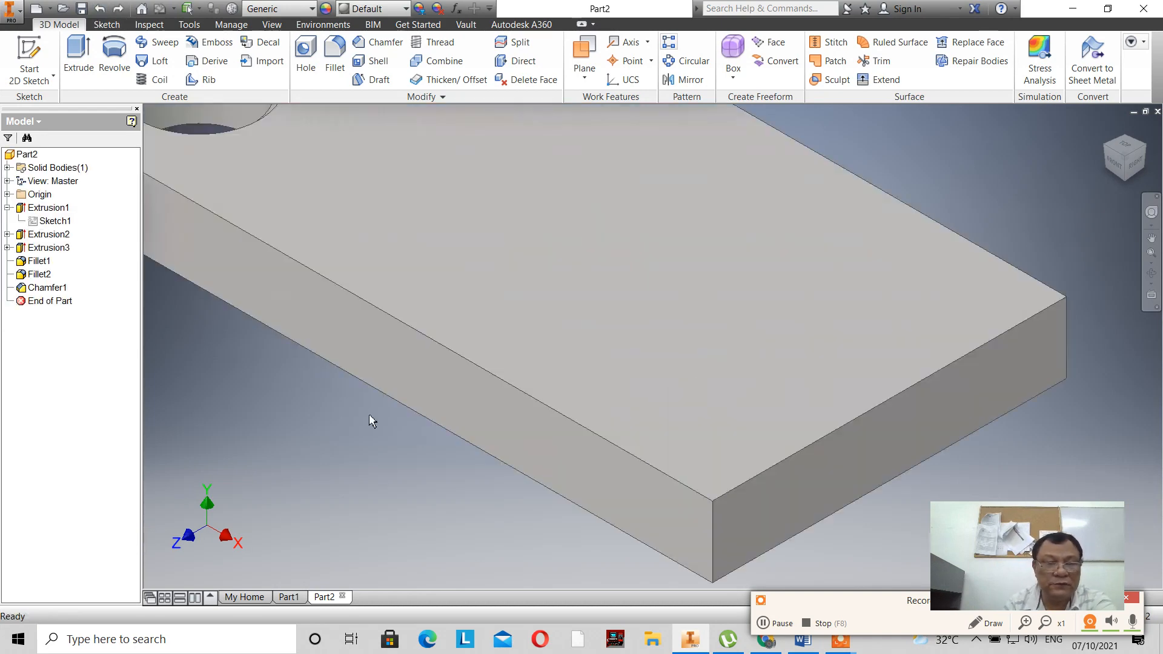
{"action": "scroll", "coordinate": [537, 397], "scroll_direction": "down", "scroll_amount": 3}
{"action": "scroll", "coordinate": [536, 397], "scroll_direction": "up", "scroll_amount": 3}
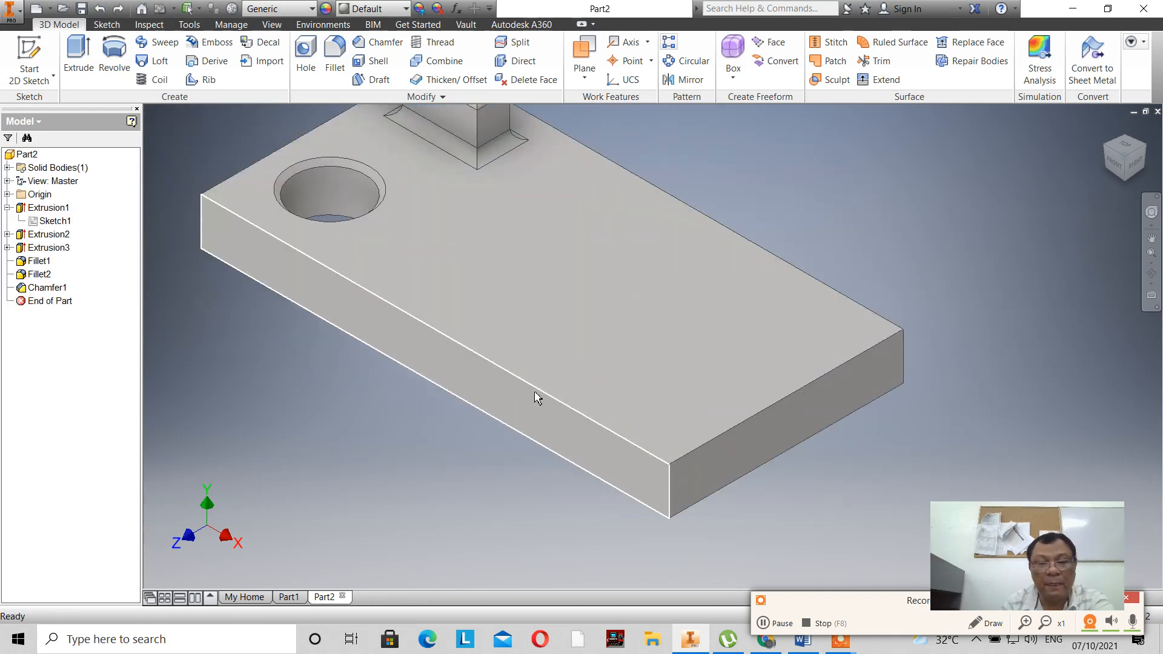
{"action": "scroll", "coordinate": [539, 391], "scroll_direction": "down", "scroll_amount": 3}
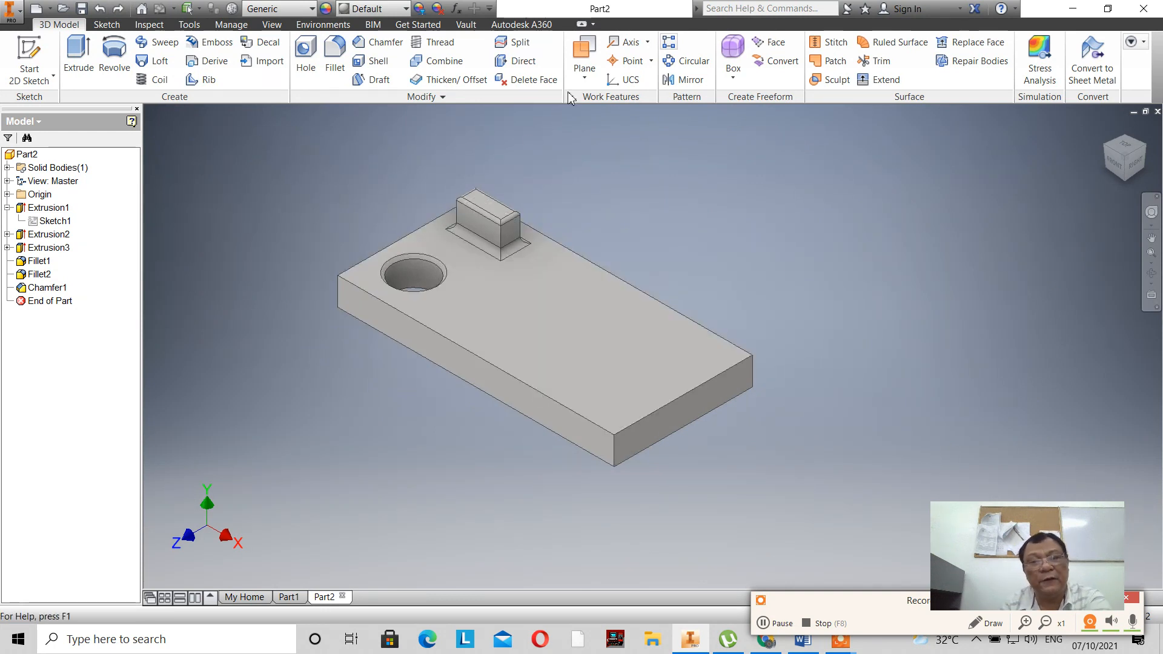
{"action": "left_click", "coordinate": [585, 77]}
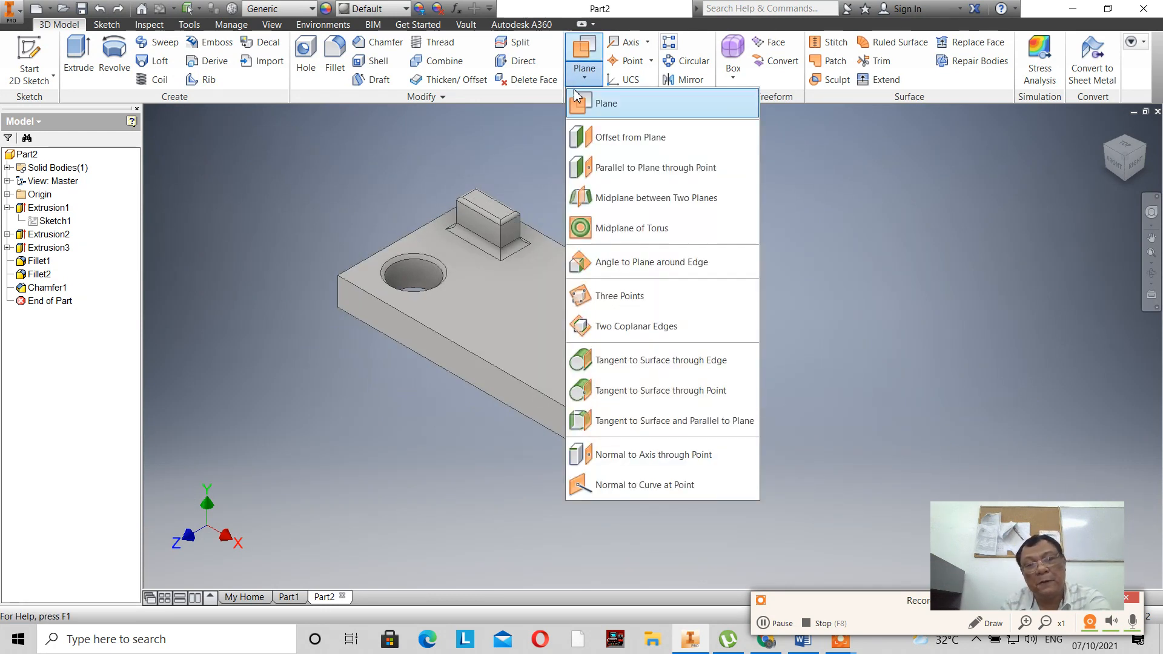
{"action": "left_click", "coordinate": [588, 134]}
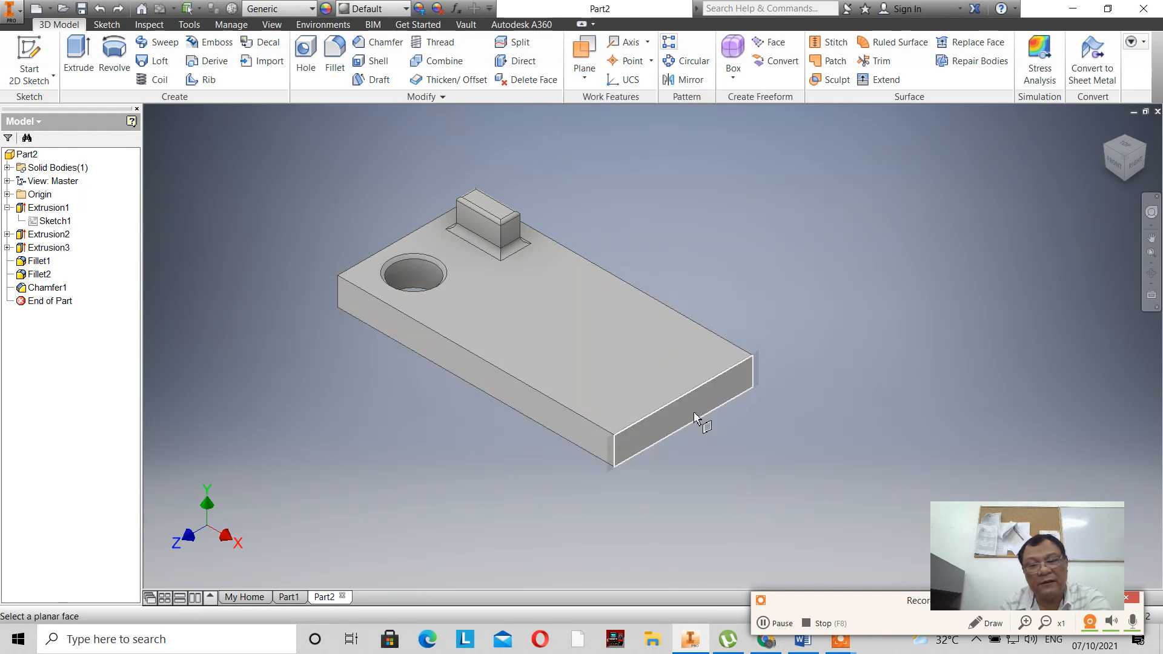
{"action": "left_click", "coordinate": [697, 418]}
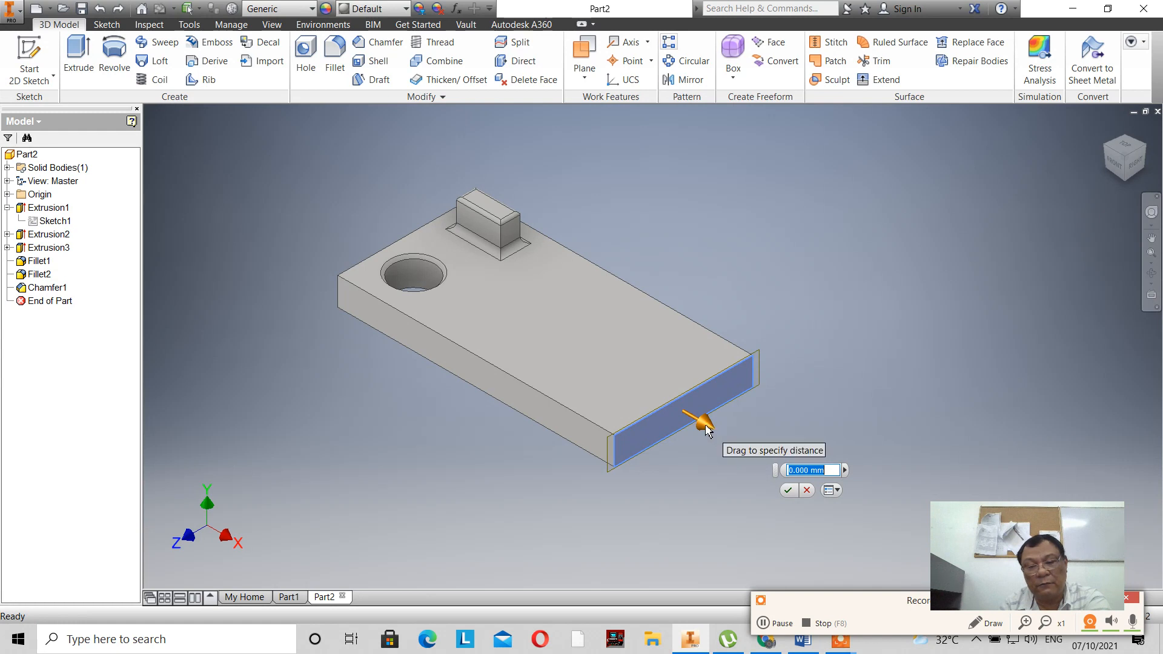
{"action": "left_click_drag", "start_coordinate": [703, 423], "coordinate": [620, 379]}
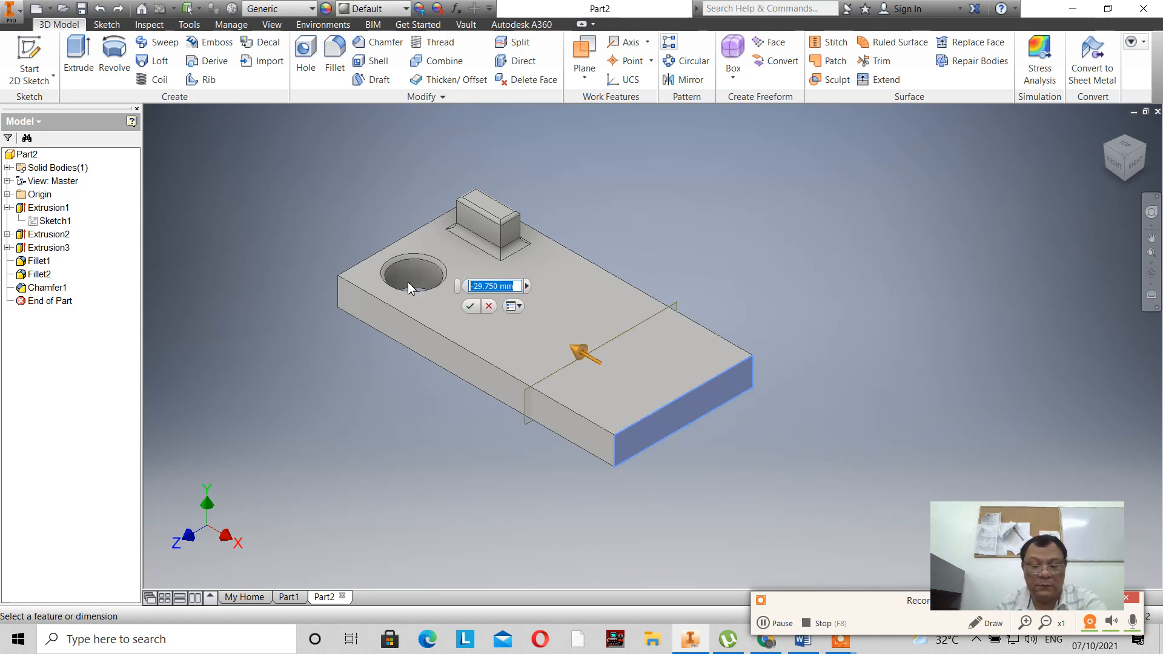
{"action": "type", "text": "-50"}
{"action": "key", "text": "Return"}
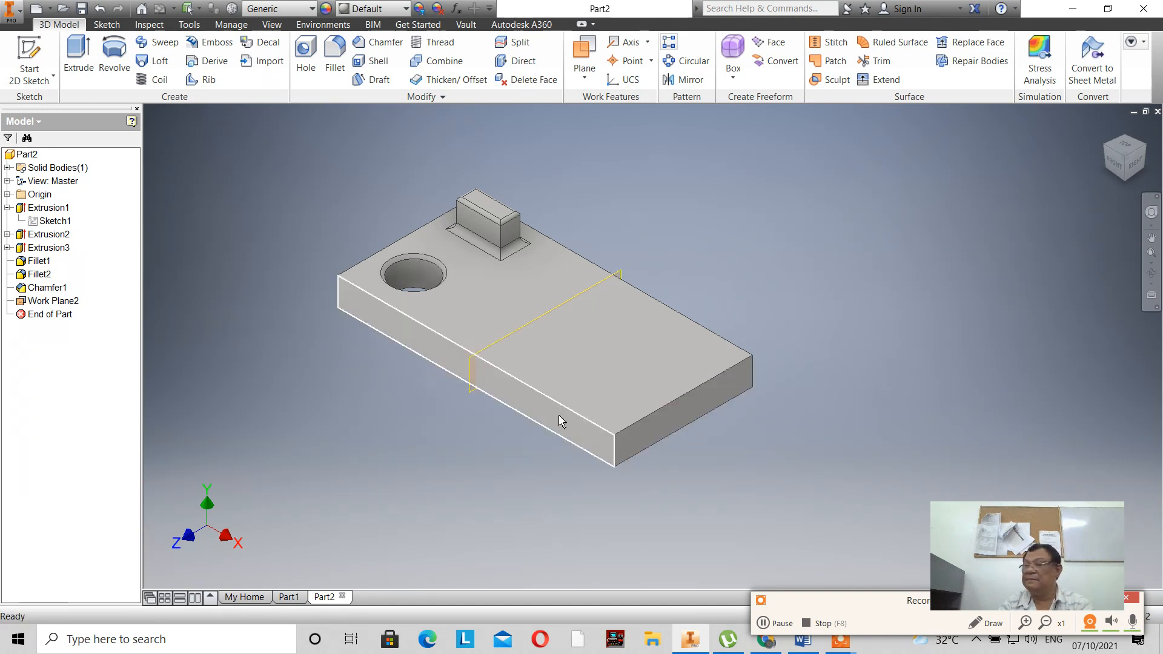
Step: Set the offset of the work plane across the plate to -60 mm
{"action": "double_click", "coordinate": [57, 303]}
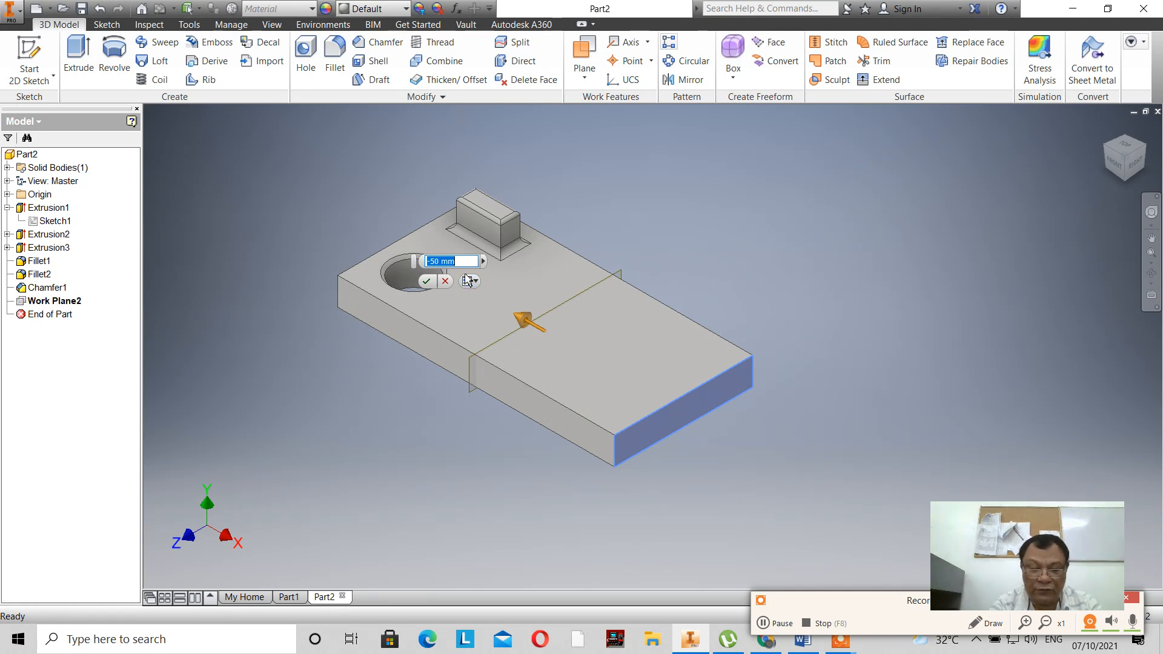
{"action": "type", "text": "-60"}
{"action": "key", "text": "Return"}
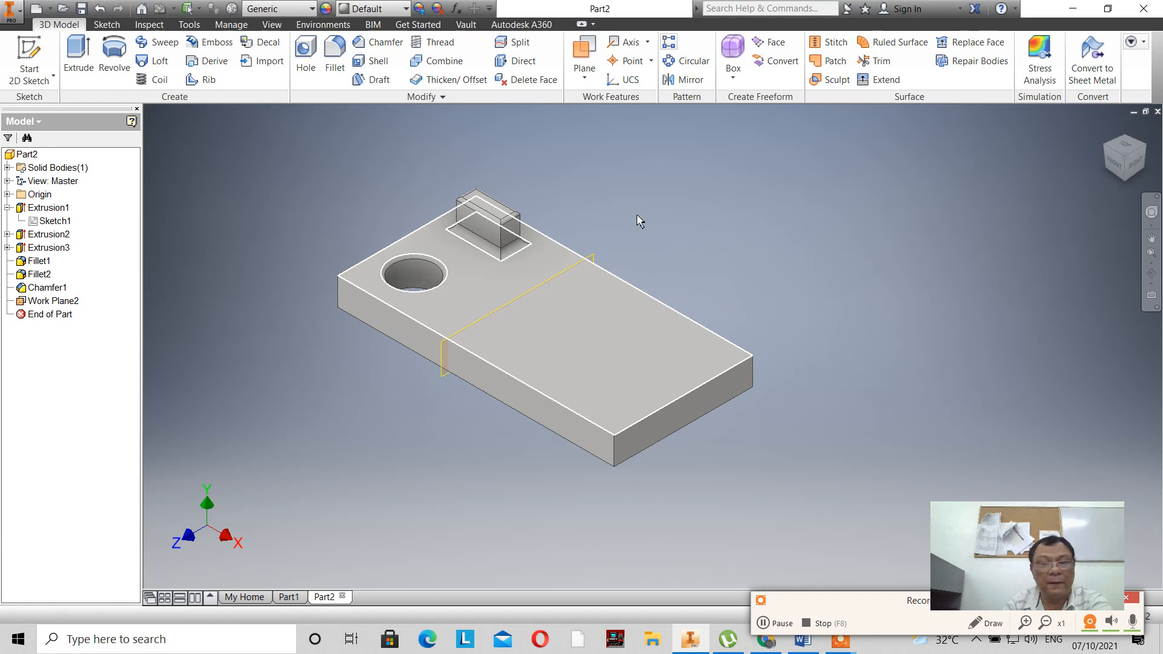
Step: Mirror the circular hole with its chamfer and the block with its two fillets about the offset work plane
{"action": "left_click", "coordinate": [689, 82]}
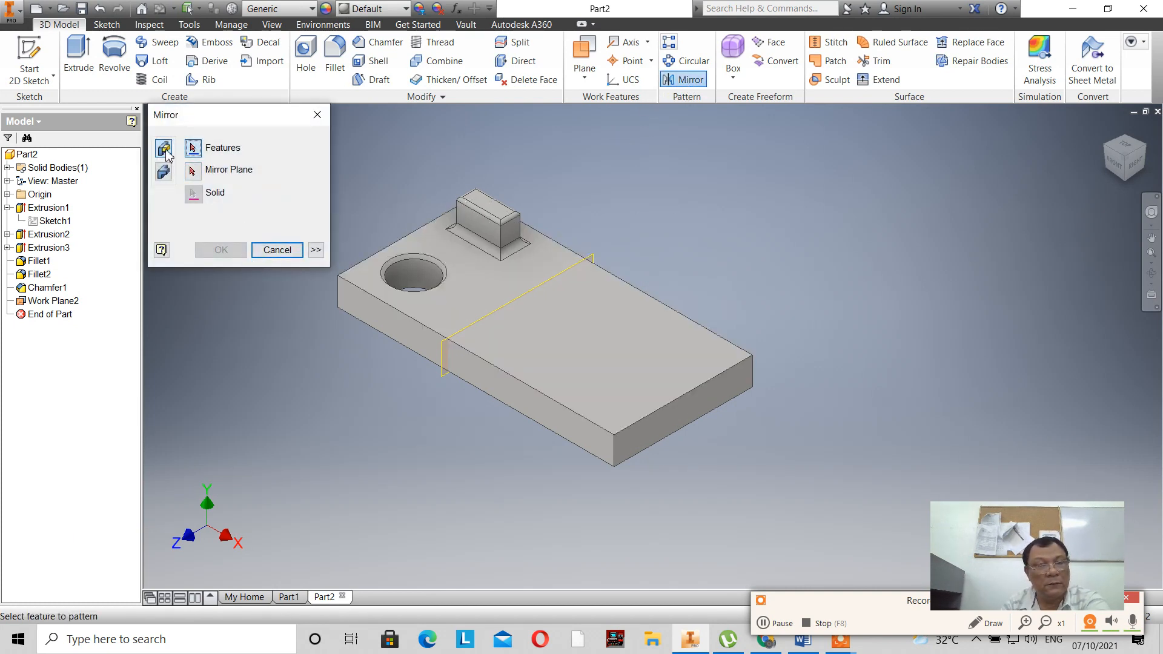
{"action": "left_click", "coordinate": [401, 262]}
{"action": "left_click", "coordinate": [404, 256]}
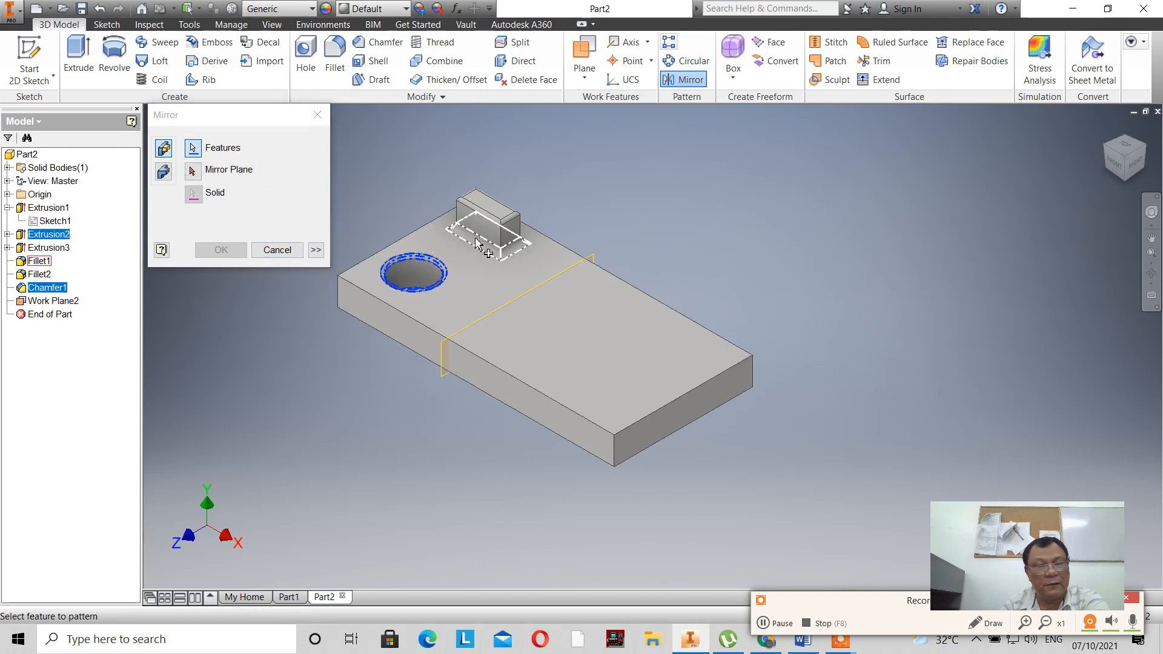
{"action": "left_click", "coordinate": [482, 244]}
{"action": "left_click", "coordinate": [483, 214]}
{"action": "left_click", "coordinate": [483, 232]}
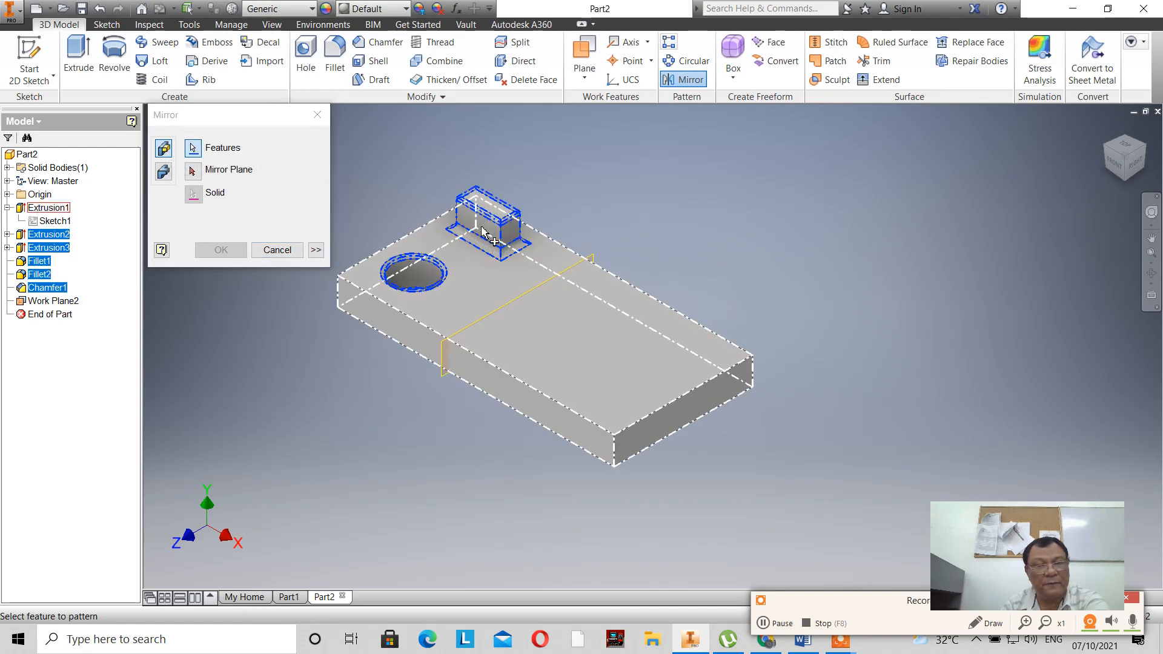
{"action": "left_click", "coordinate": [193, 173]}
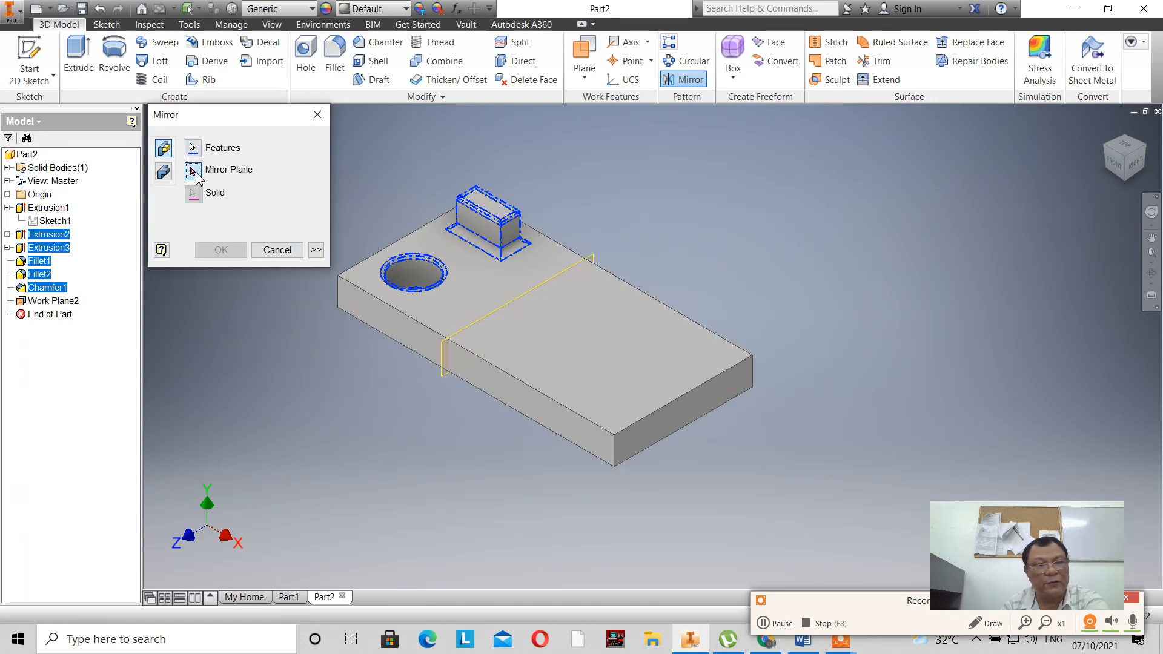
{"action": "left_click", "coordinate": [441, 355]}
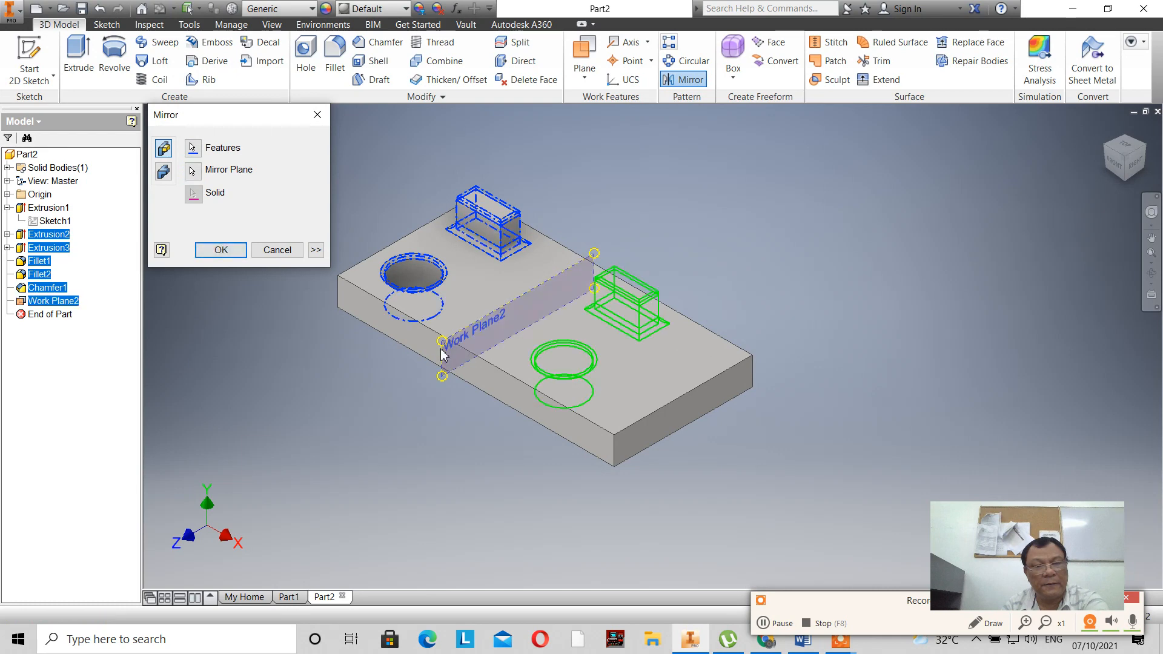
{"action": "left_click", "coordinate": [221, 250]}
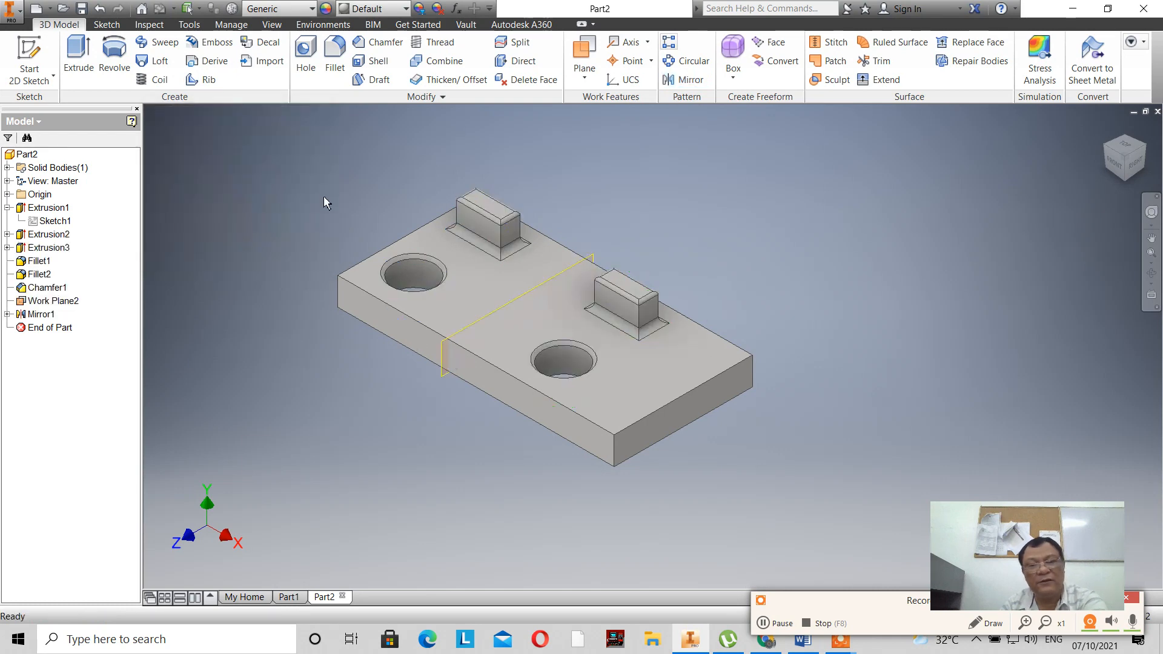
Step: View the mirrored plate from above and undo the feature mirror and the offset work plane
{"action": "left_click", "coordinate": [1117, 148]}
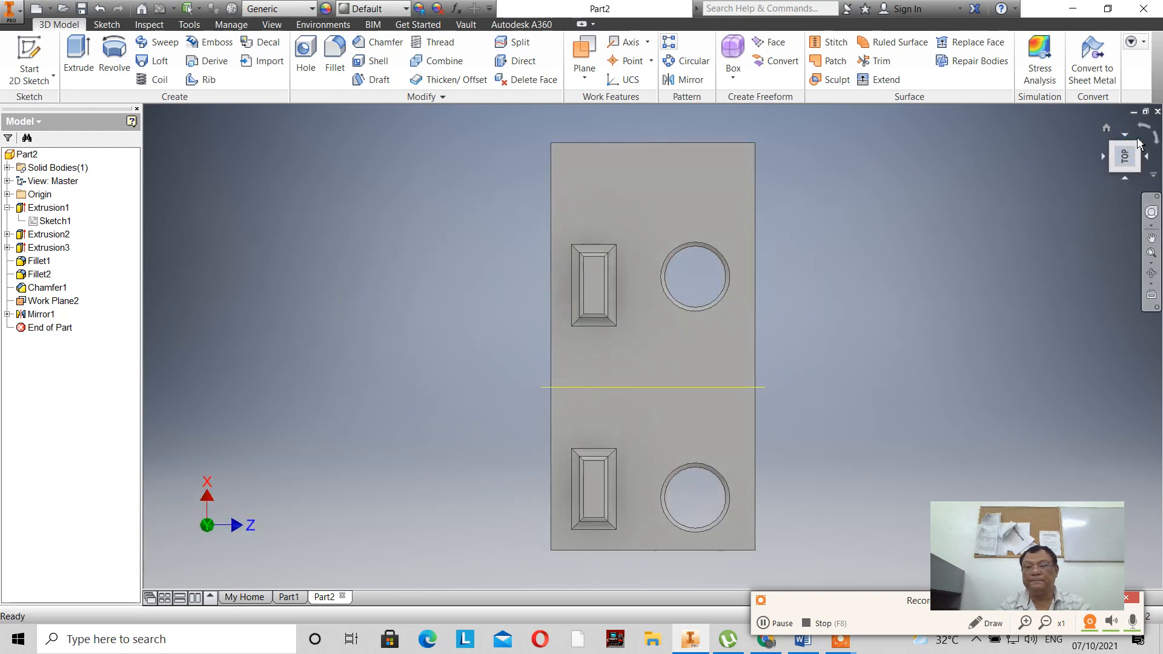
{"action": "left_click", "coordinate": [1141, 131]}
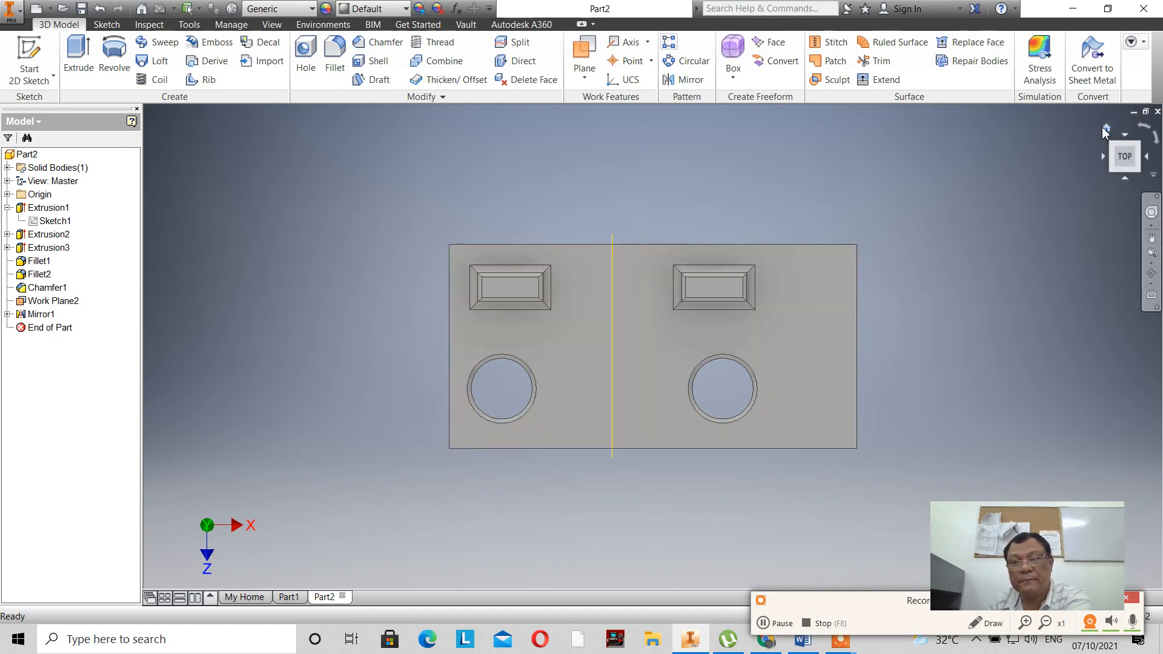
{"action": "left_click", "coordinate": [1106, 129]}
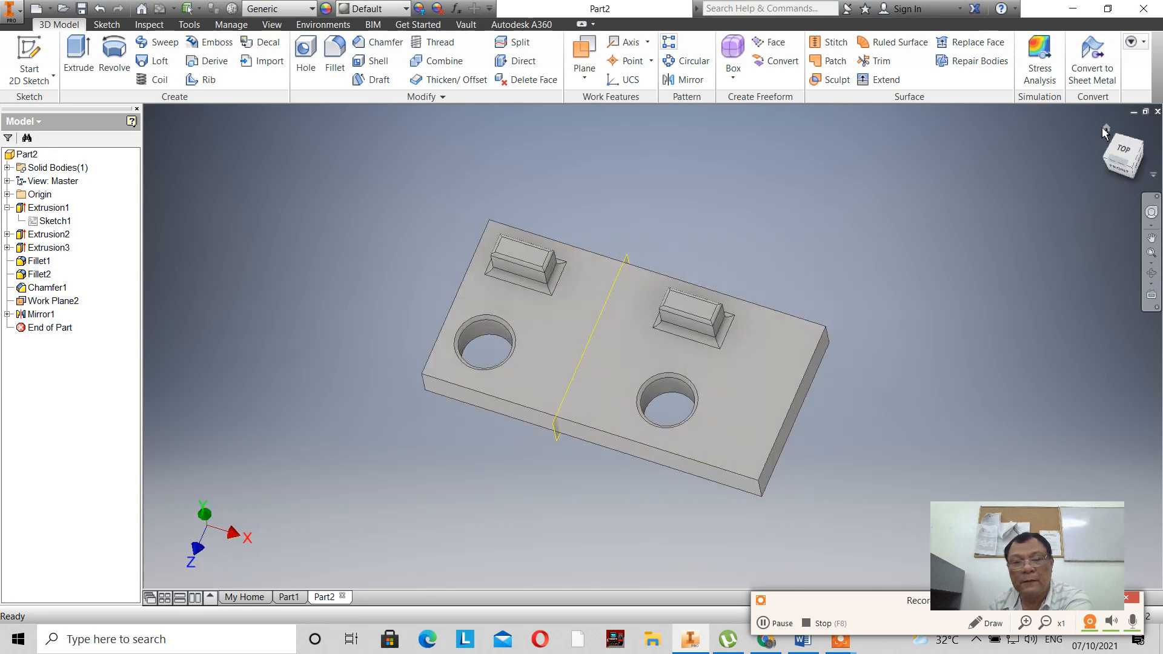
{"action": "left_click", "coordinate": [99, 10]}
{"action": "left_click", "coordinate": [100, 10]}
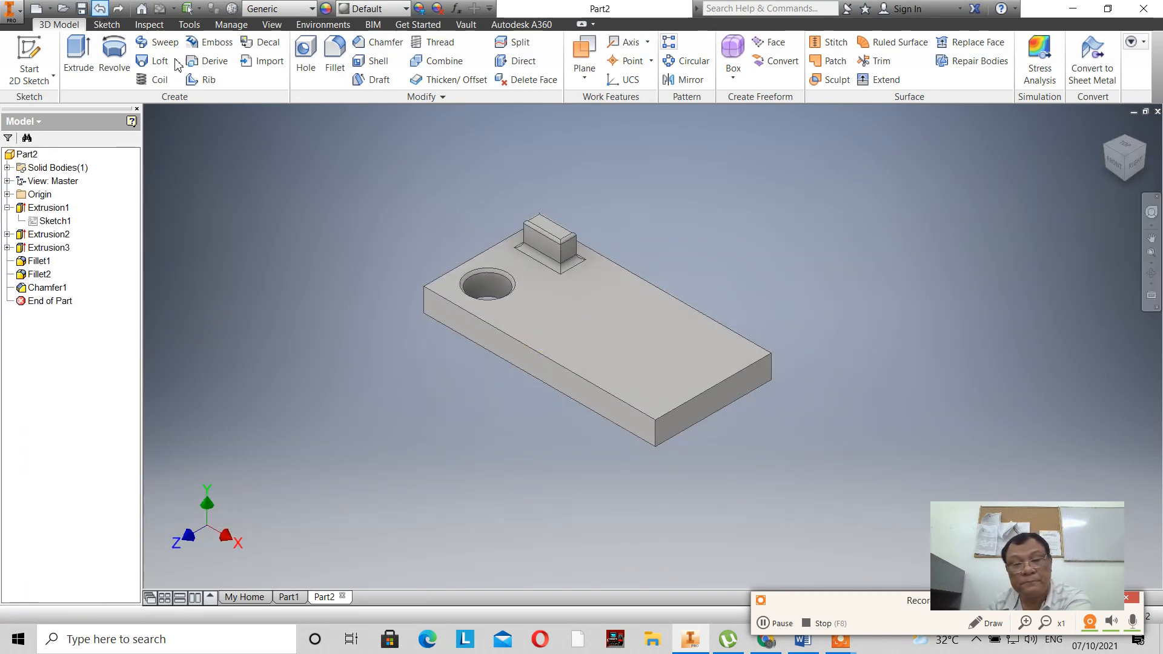
Step: Try to mirror the chamfered hole and the filleted block about the short end face nearest to them
{"action": "scroll", "coordinate": [657, 263], "scroll_direction": "up", "scroll_amount": 2}
{"action": "scroll", "coordinate": [665, 264], "scroll_direction": "down", "scroll_amount": 2}
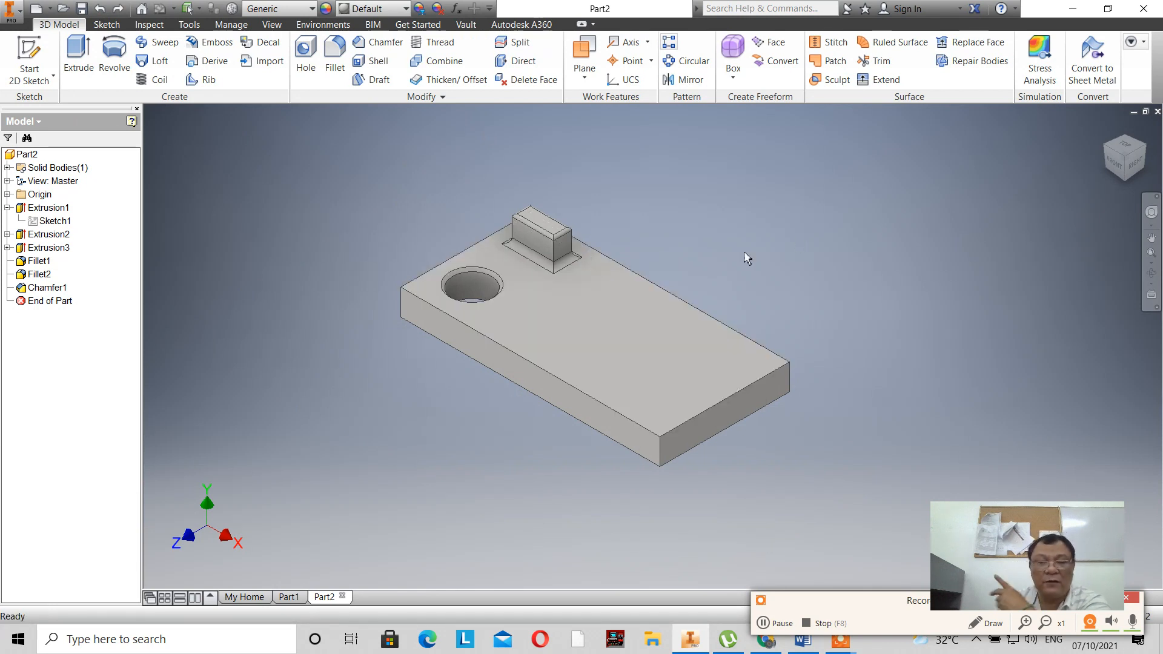
{"action": "scroll", "coordinate": [421, 250], "scroll_direction": "up", "scroll_amount": 2}
{"action": "scroll", "coordinate": [423, 244], "scroll_direction": "down", "scroll_amount": 2}
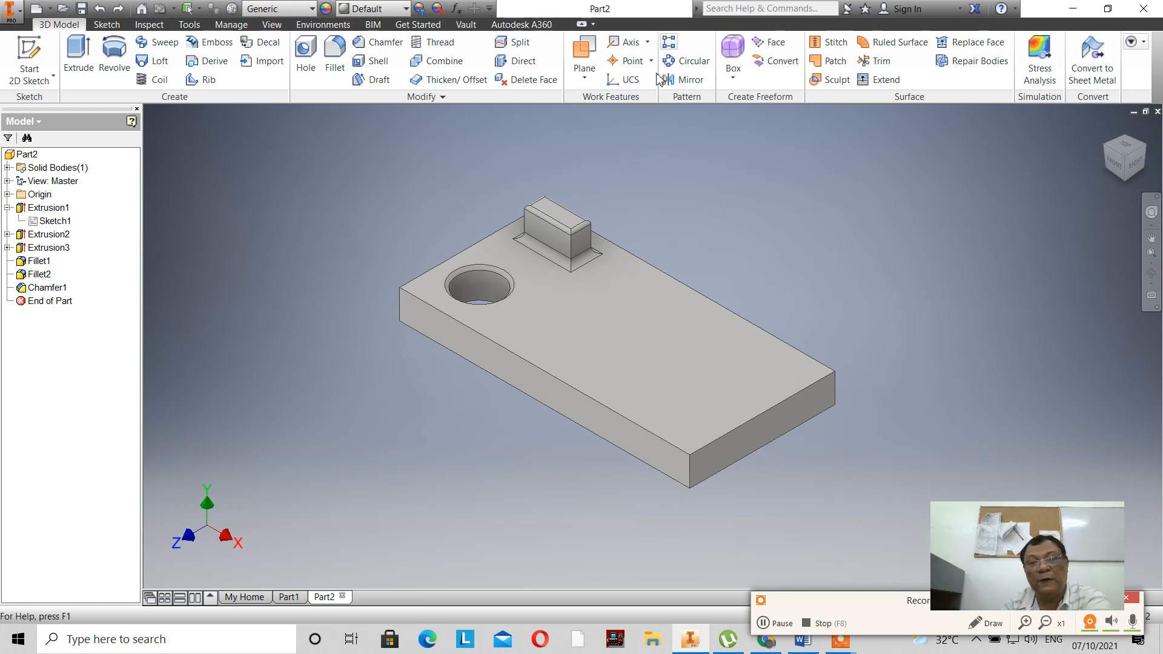
{"action": "left_click", "coordinate": [684, 79]}
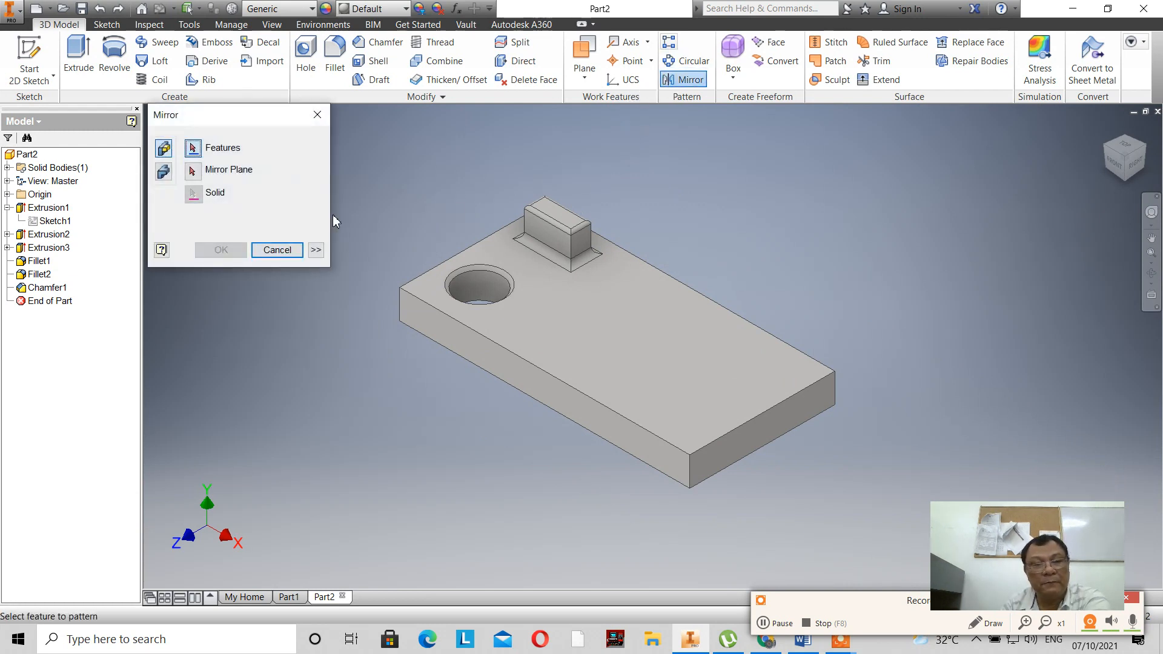
{"action": "left_click", "coordinate": [491, 277]}
{"action": "left_click", "coordinate": [500, 269]}
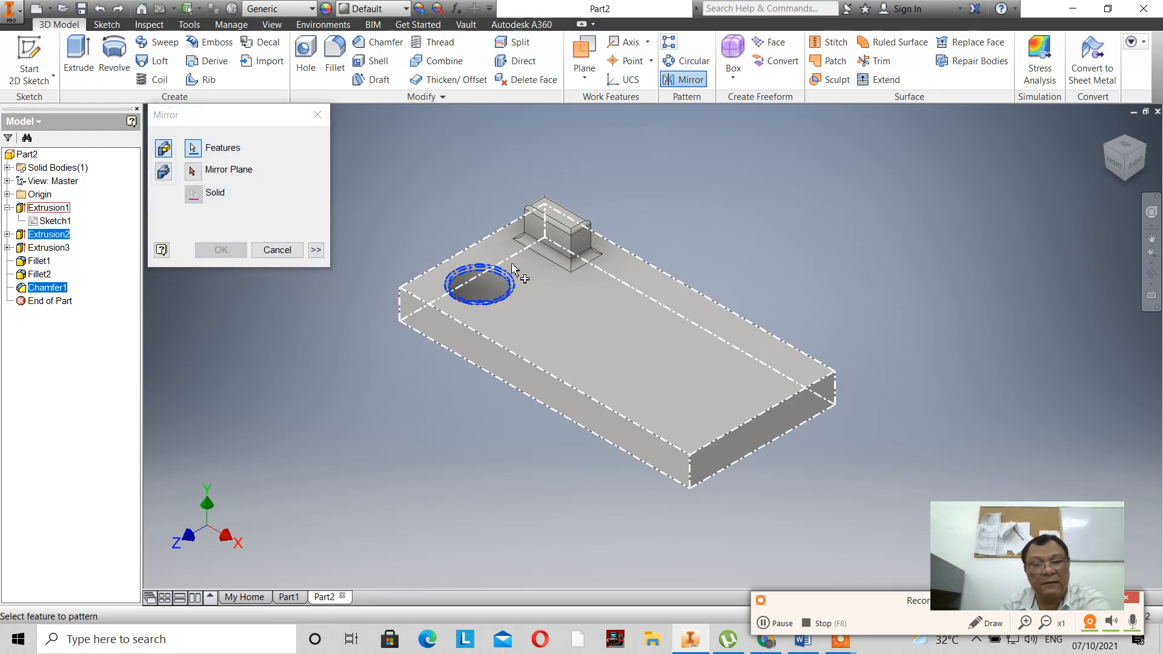
{"action": "left_click", "coordinate": [547, 249]}
{"action": "left_click", "coordinate": [554, 229]}
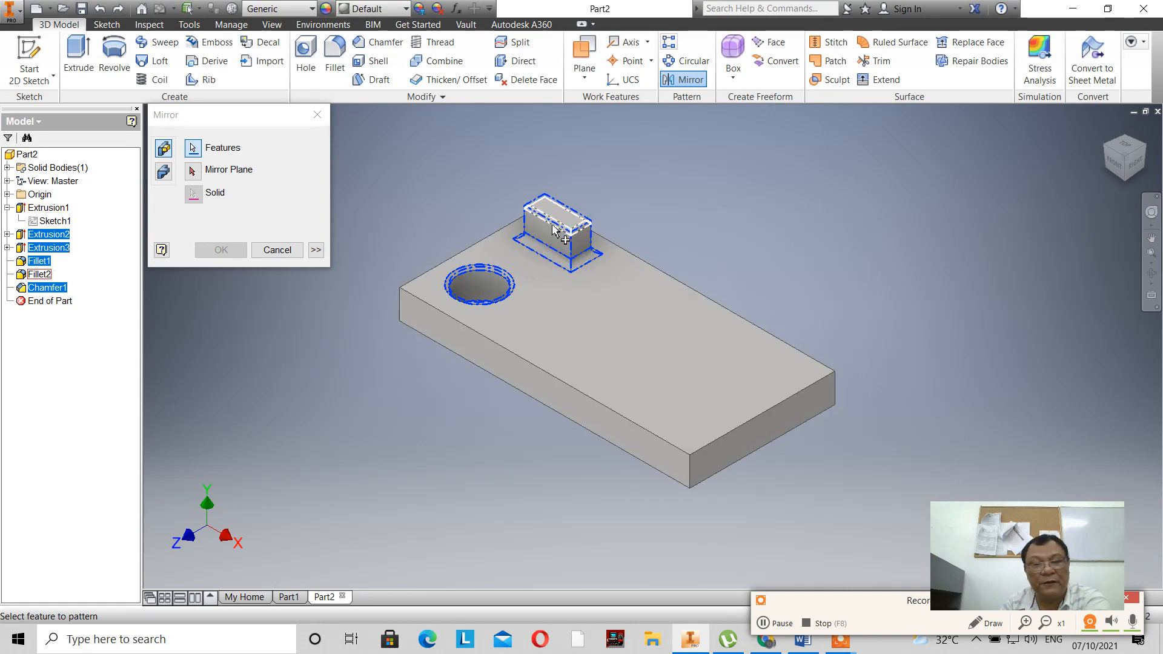
{"action": "left_click", "coordinate": [558, 238]}
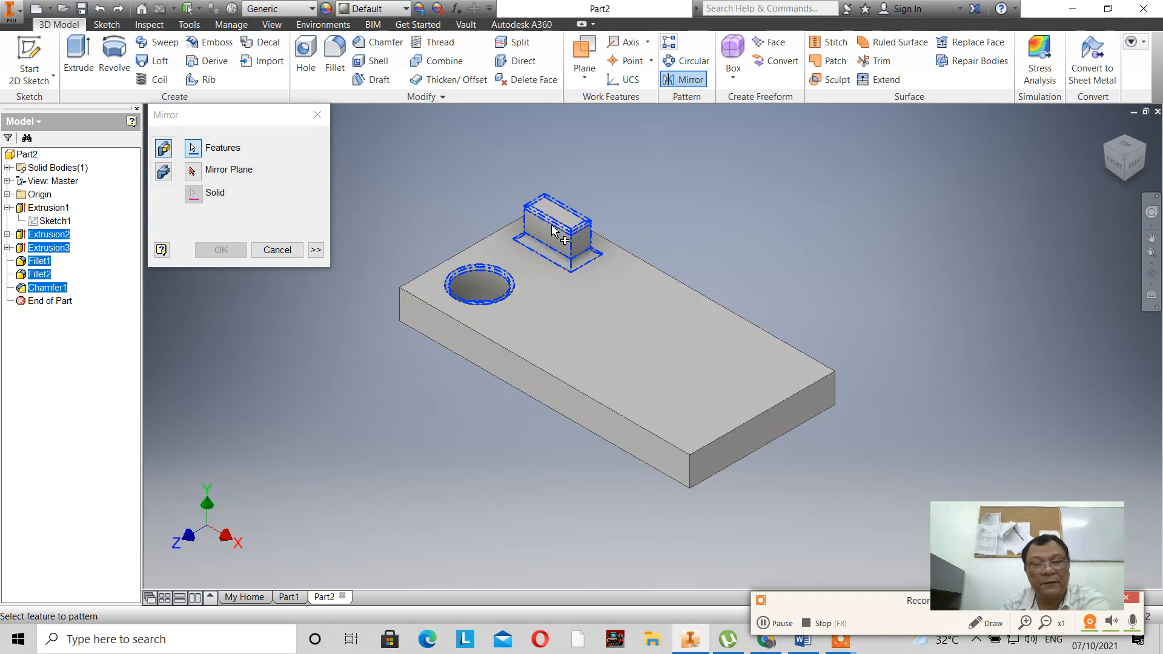
{"action": "left_click", "coordinate": [1106, 153]}
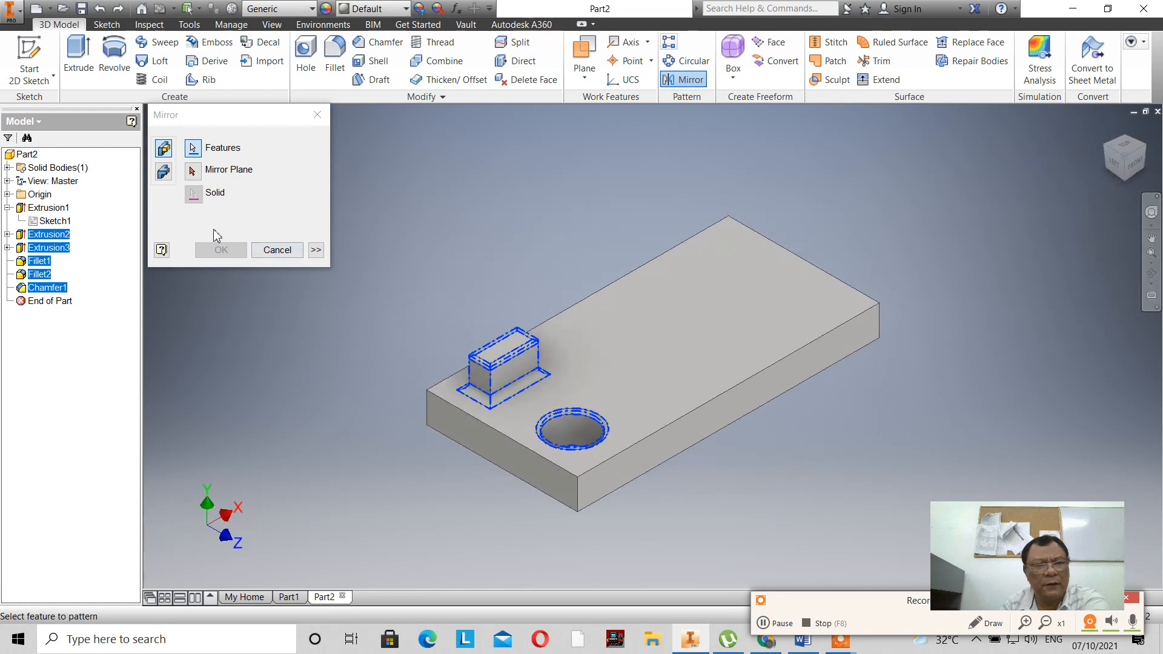
{"action": "left_click", "coordinate": [193, 170]}
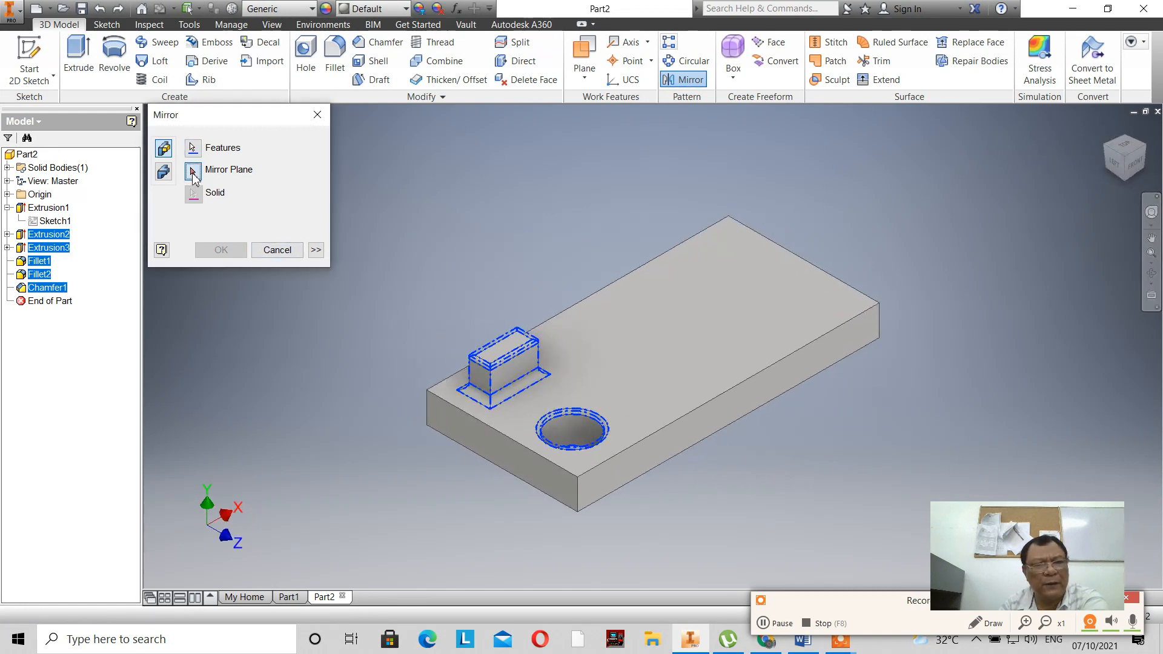
{"action": "left_click", "coordinate": [480, 445]}
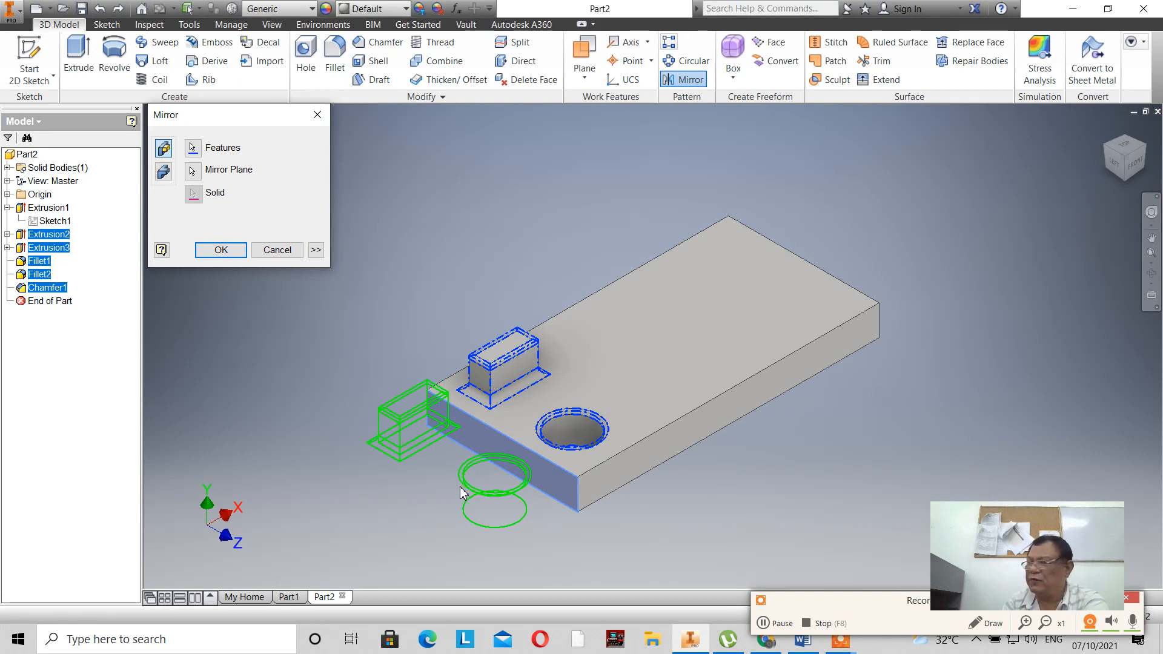
{"action": "left_click", "coordinate": [222, 250]}
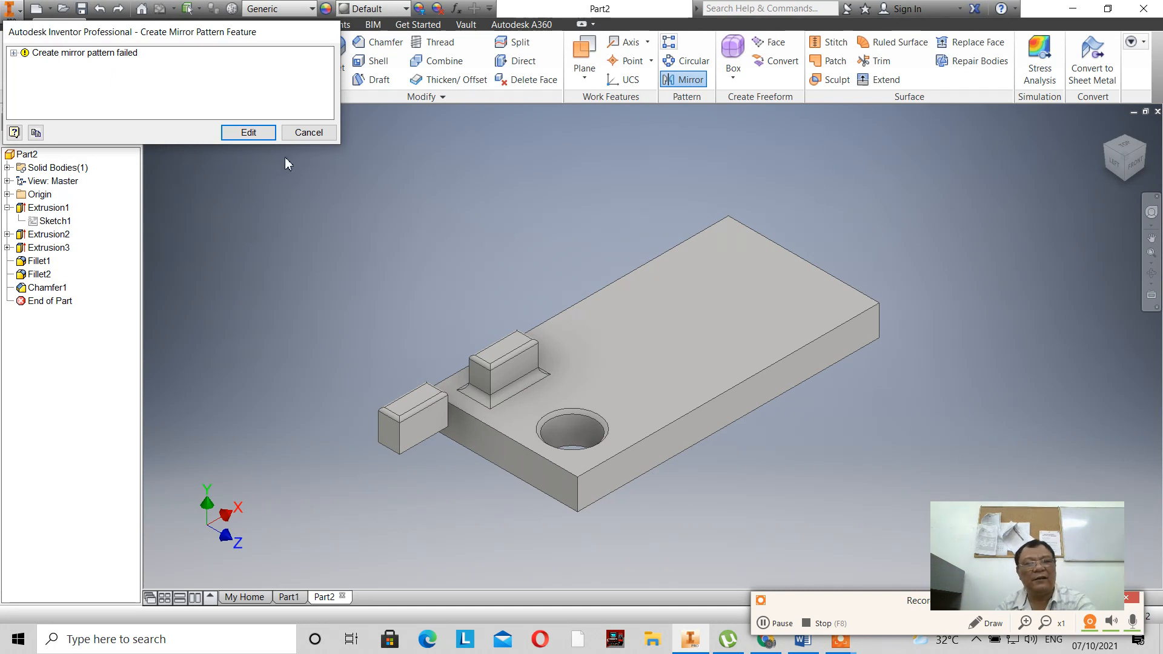
{"action": "left_click", "coordinate": [309, 132]}
Step: Undo one more change and delete the work plane crossing the plate
{"action": "left_click", "coordinate": [98, 8]}
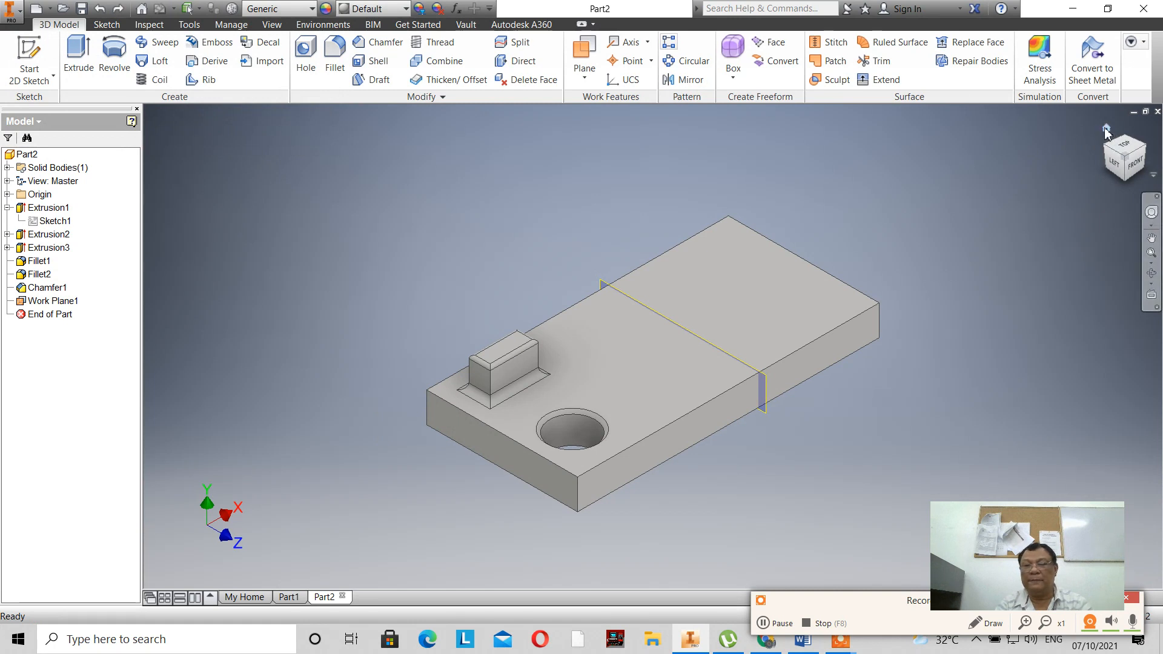
{"action": "left_click", "coordinate": [1106, 129]}
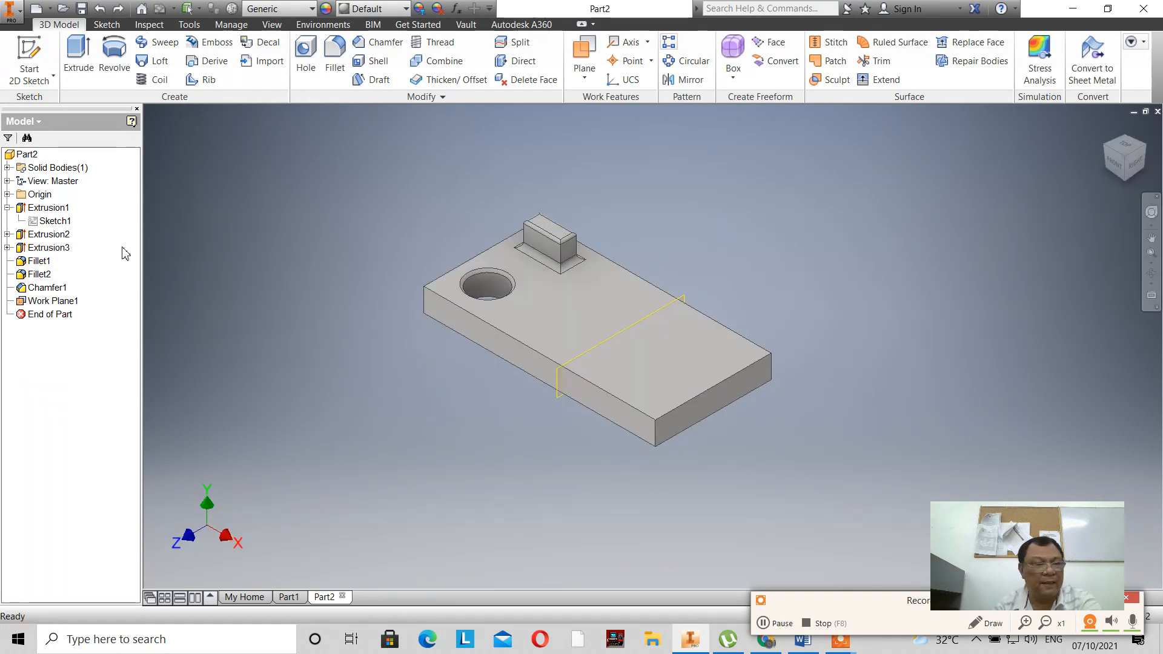
{"action": "right_click", "coordinate": [68, 302]}
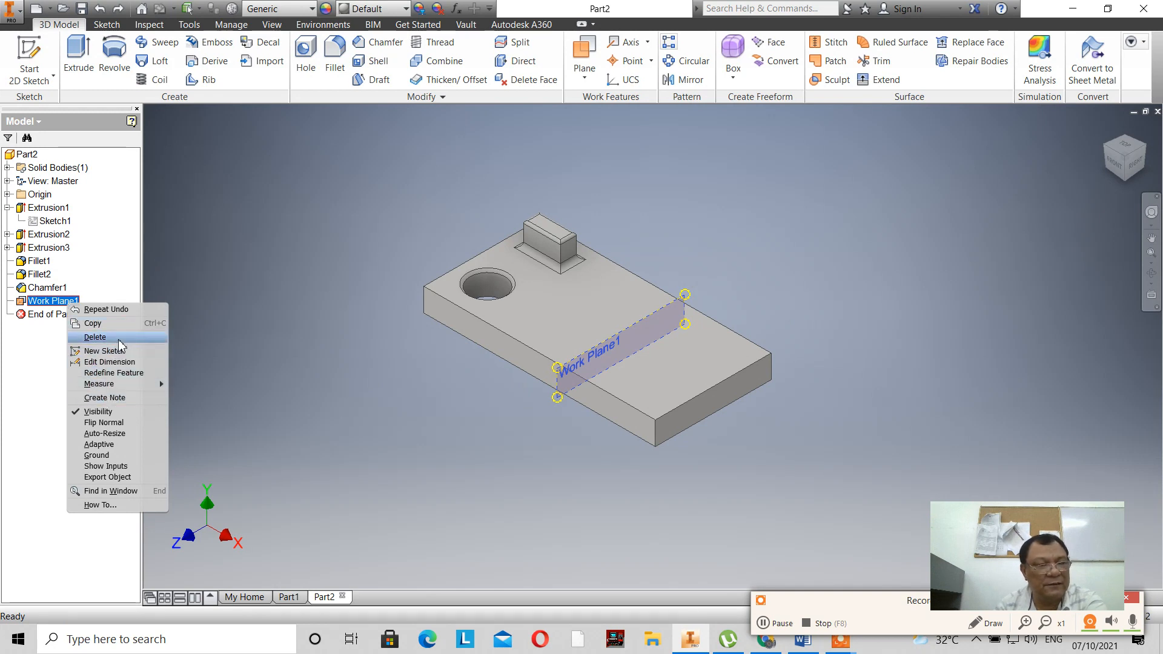
{"action": "left_click", "coordinate": [120, 343]}
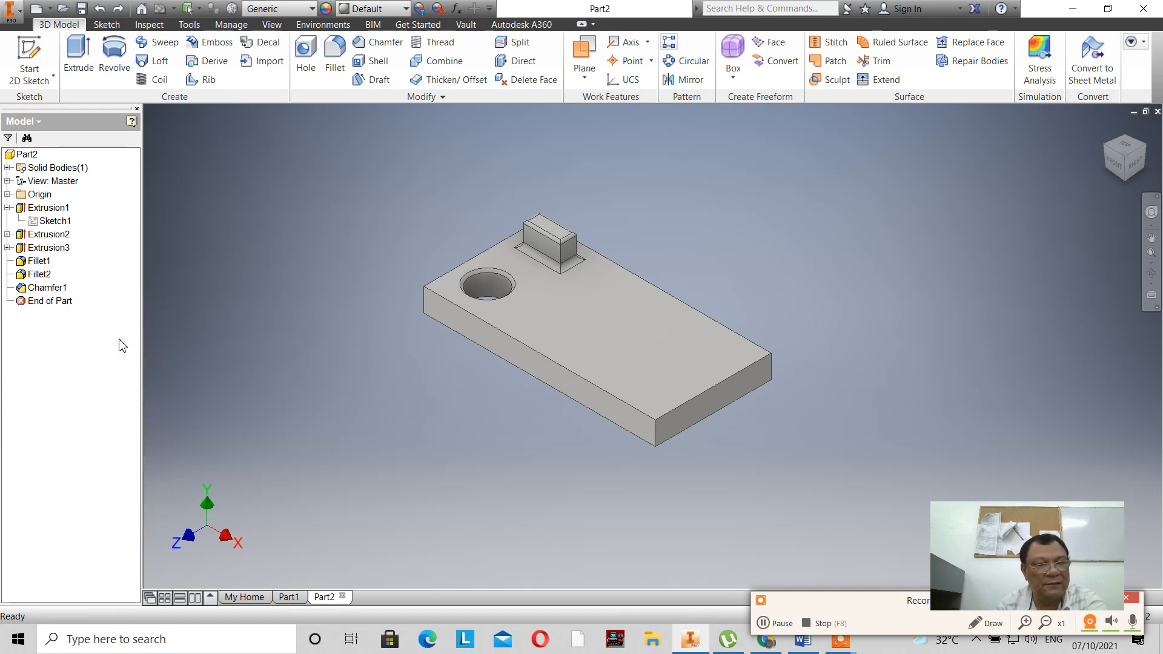
Step: Create a work plane midway between the two short end faces of the plate
{"action": "left_click", "coordinate": [585, 72]}
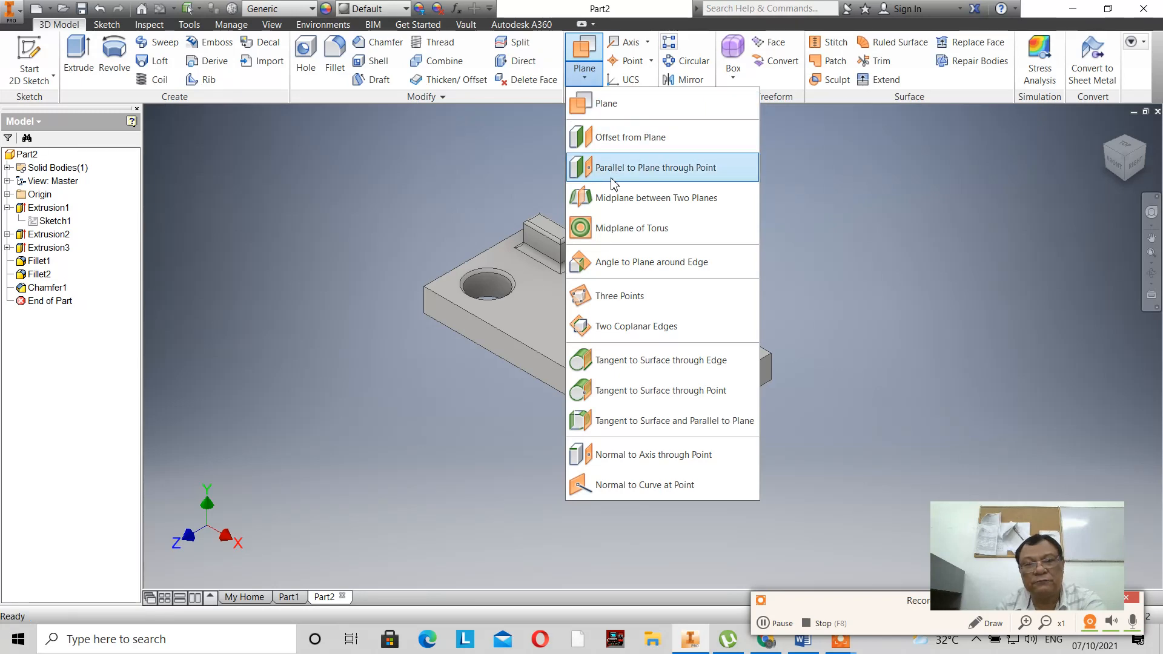
{"action": "left_click", "coordinate": [606, 198]}
{"action": "scroll", "coordinate": [506, 218], "scroll_direction": "up", "scroll_amount": 2}
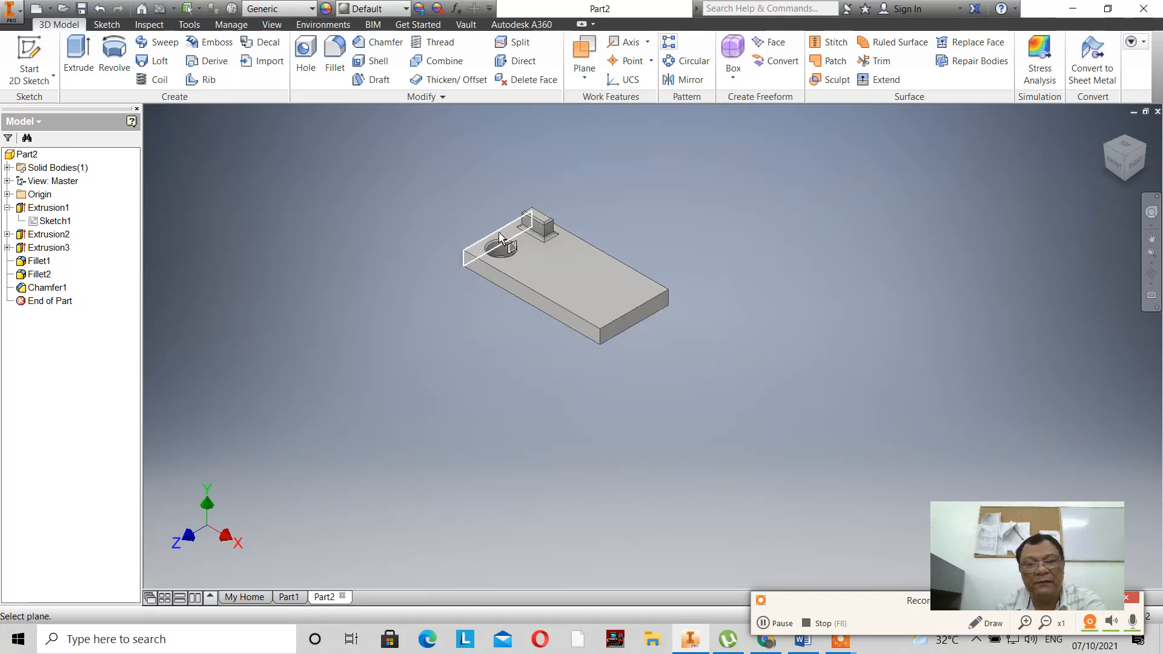
{"action": "scroll", "coordinate": [499, 236], "scroll_direction": "down", "scroll_amount": 5}
{"action": "left_click", "coordinate": [498, 232]}
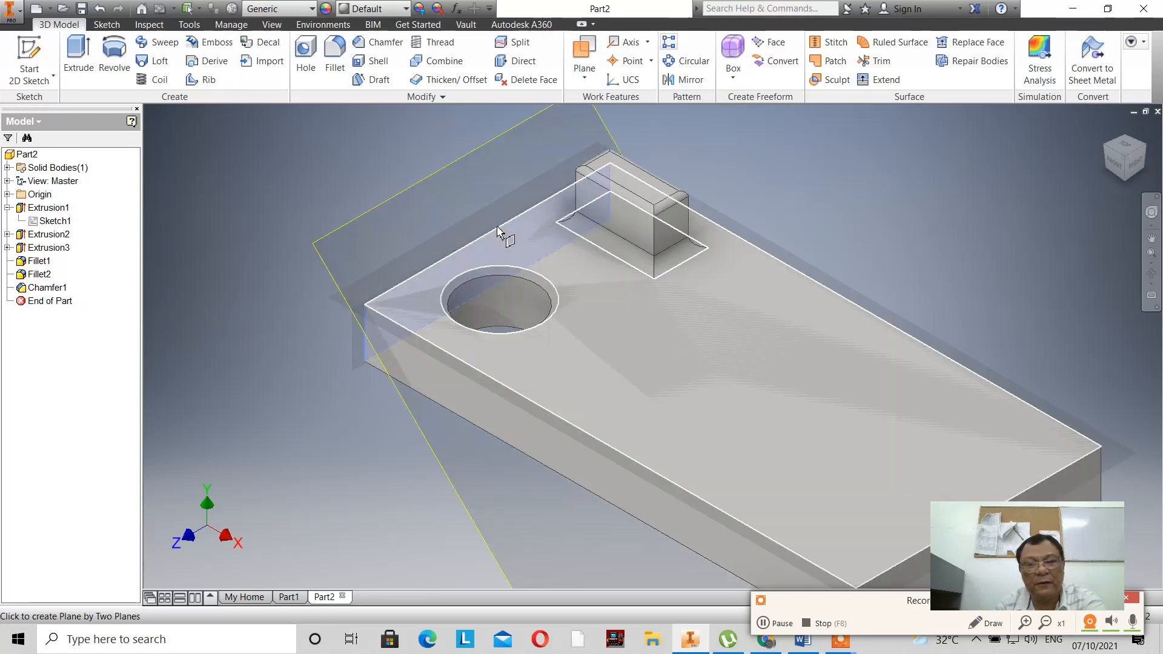
{"action": "scroll", "coordinate": [471, 183], "scroll_direction": "down", "scroll_amount": 3}
{"action": "scroll", "coordinate": [471, 183], "scroll_direction": "up", "scroll_amount": 5}
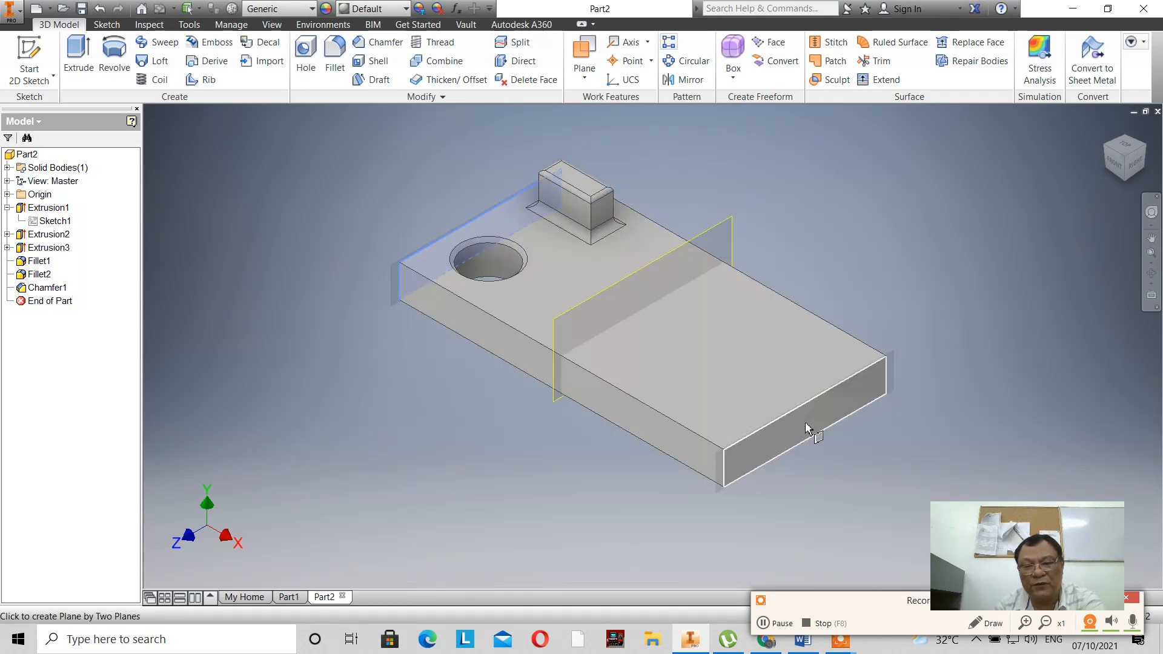
{"action": "left_click", "coordinate": [807, 428]}
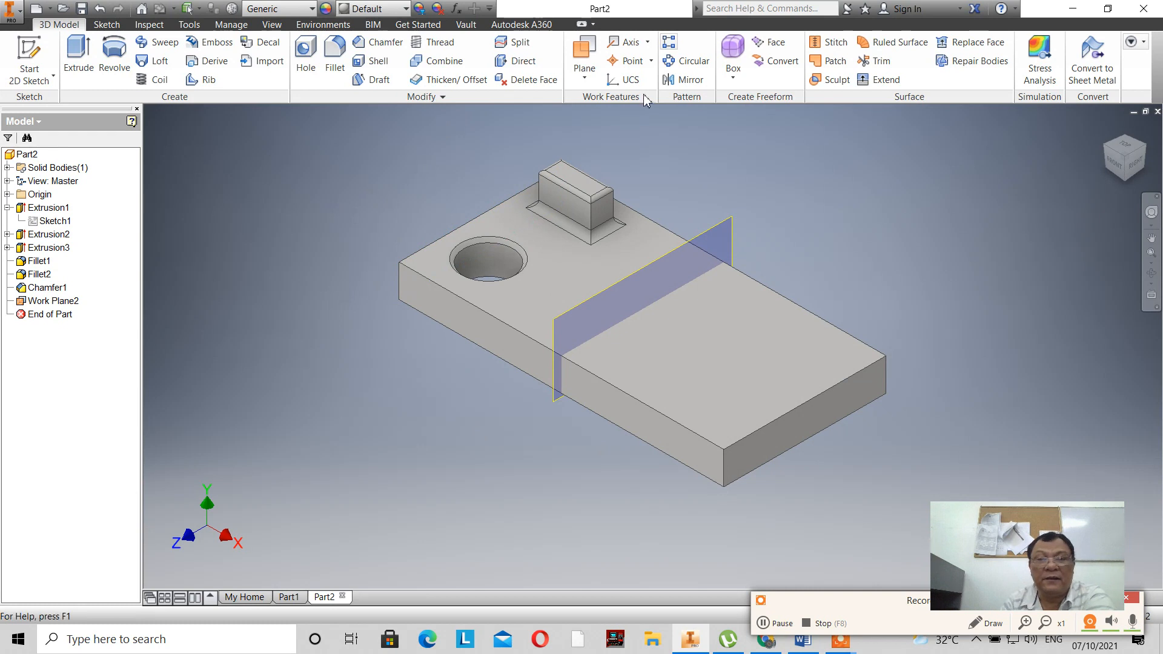
Step: Mirror the hole with its chamfer and the block with its two fillets about the plate's midplane
{"action": "left_click", "coordinate": [670, 81]}
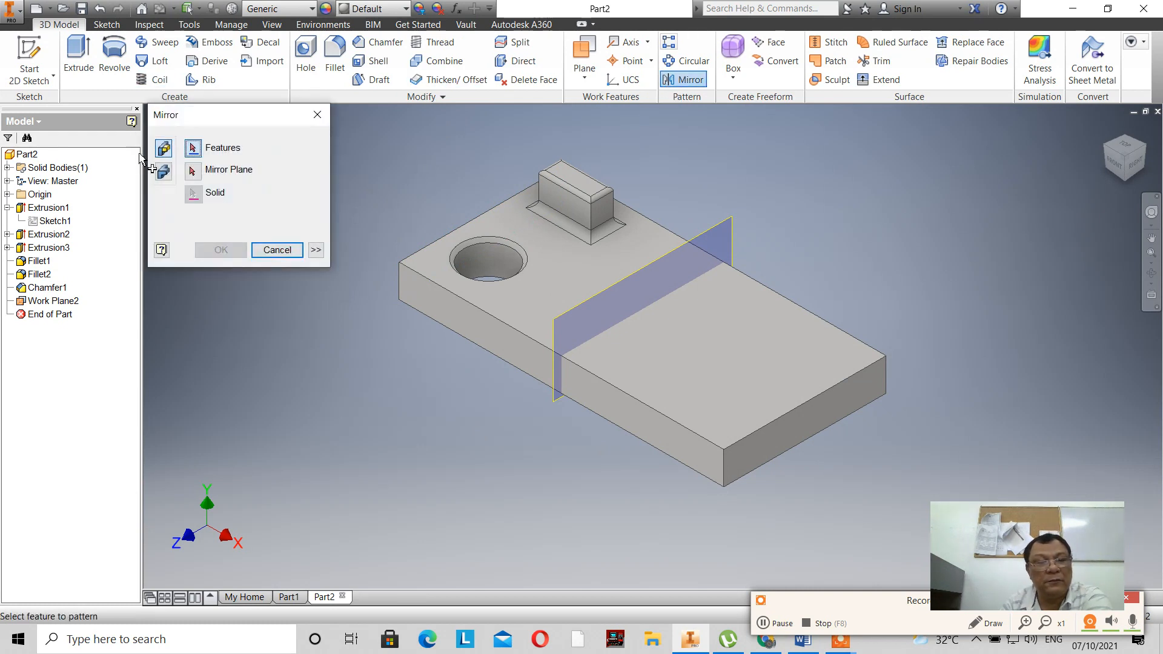
{"action": "left_click", "coordinate": [465, 247]}
{"action": "left_click", "coordinate": [465, 247]}
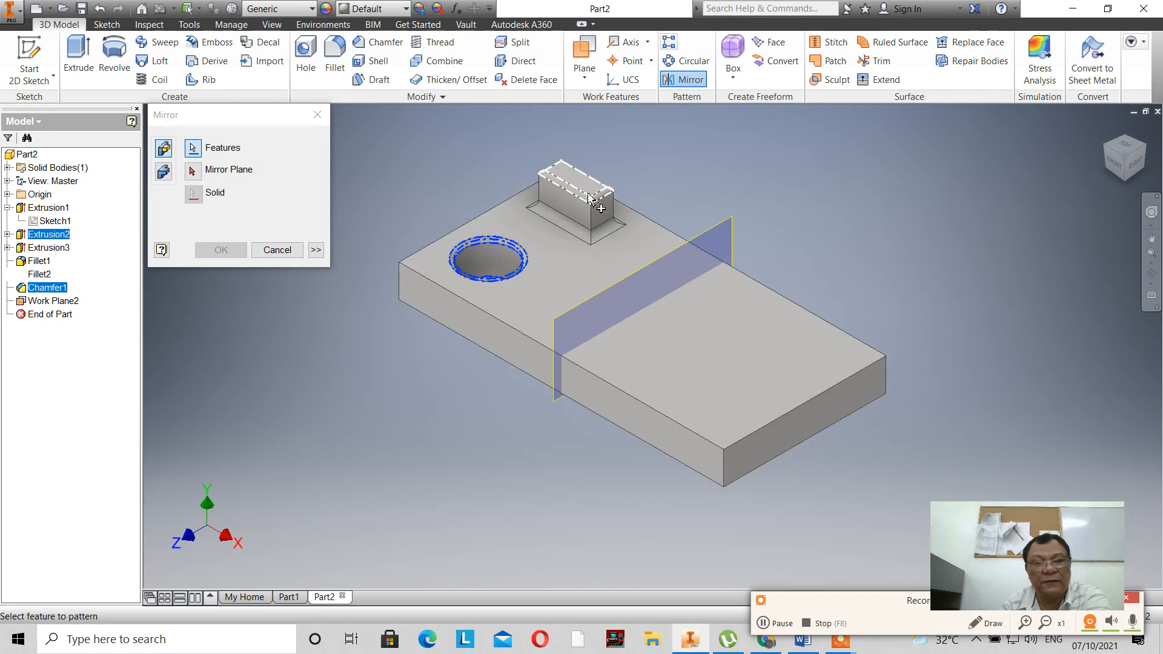
{"action": "left_click", "coordinate": [577, 232]}
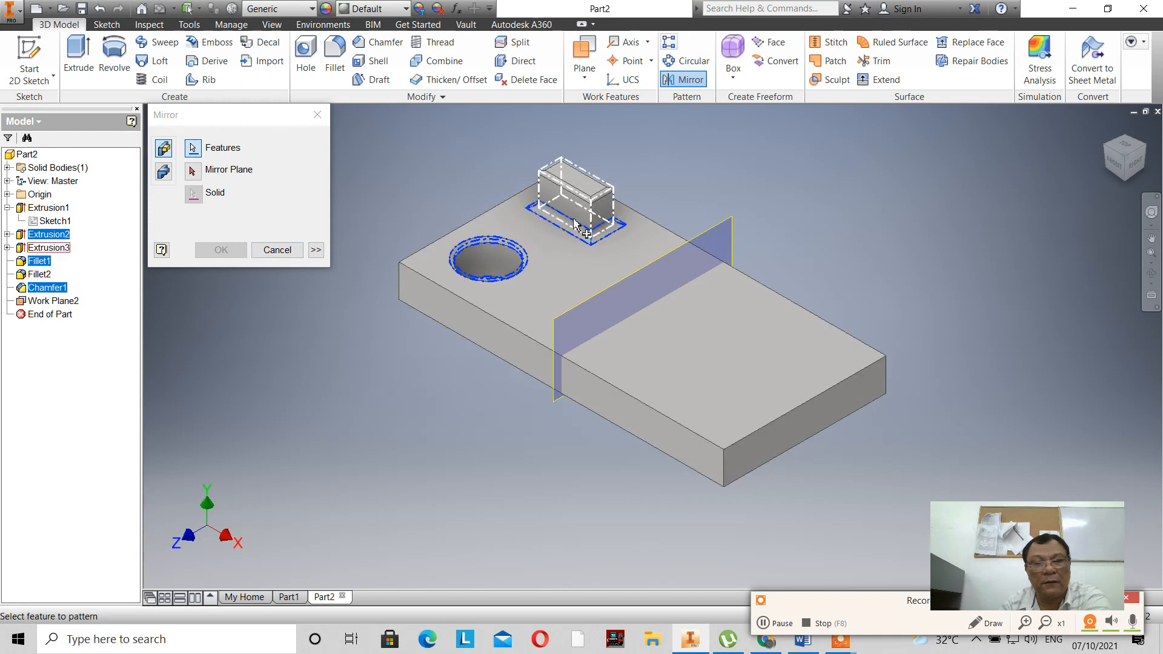
{"action": "left_click", "coordinate": [579, 208]}
{"action": "left_click", "coordinate": [576, 202]}
{"action": "left_click", "coordinate": [576, 203]}
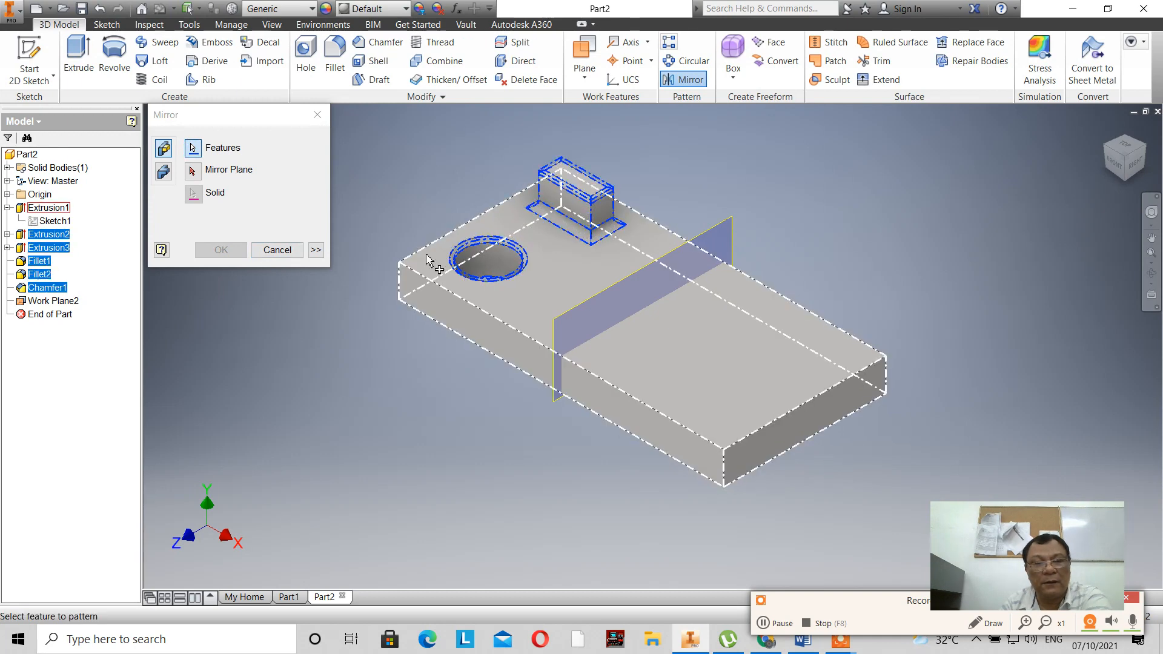
{"action": "left_click", "coordinate": [195, 173]}
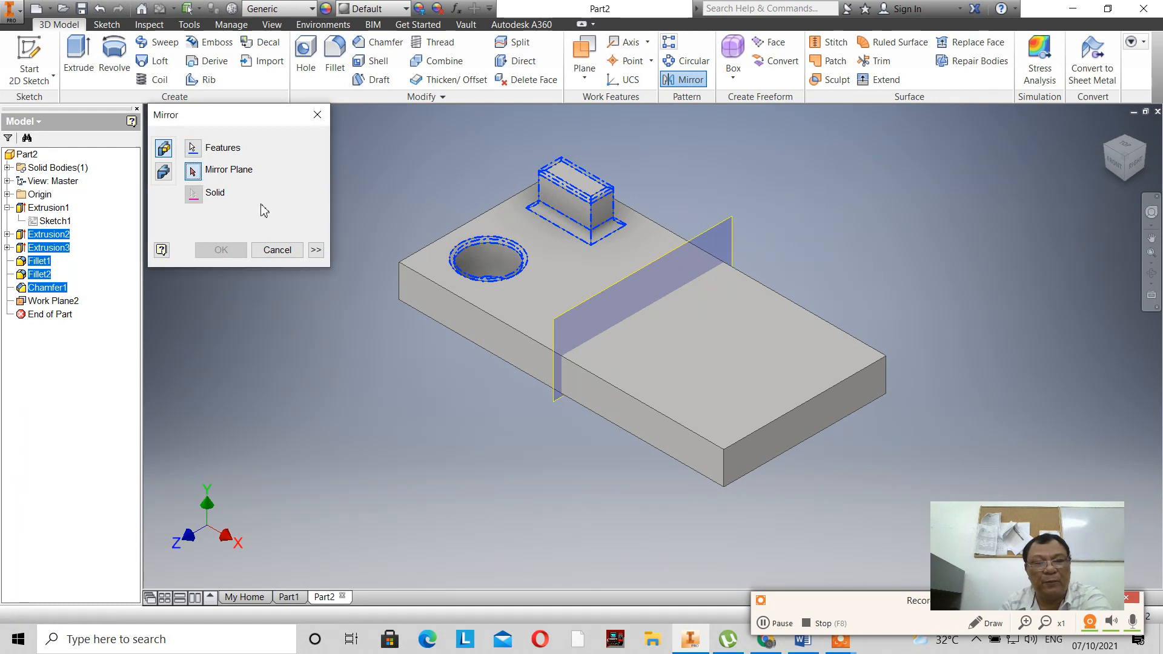
{"action": "left_click", "coordinate": [574, 321]}
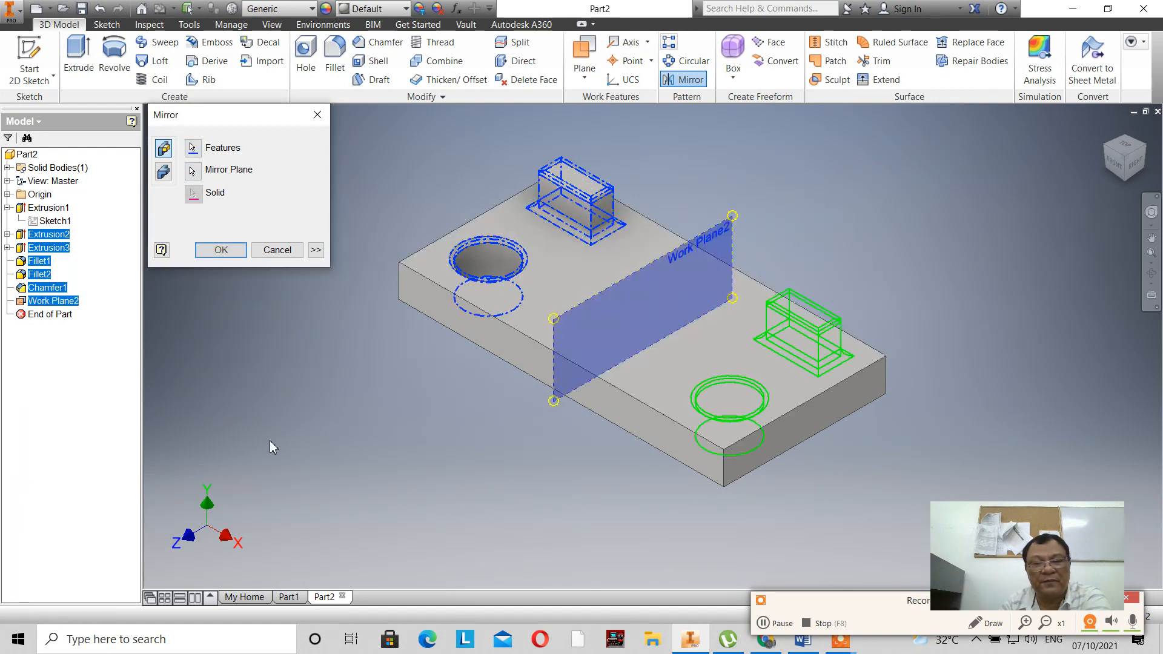
{"action": "left_click", "coordinate": [218, 249]}
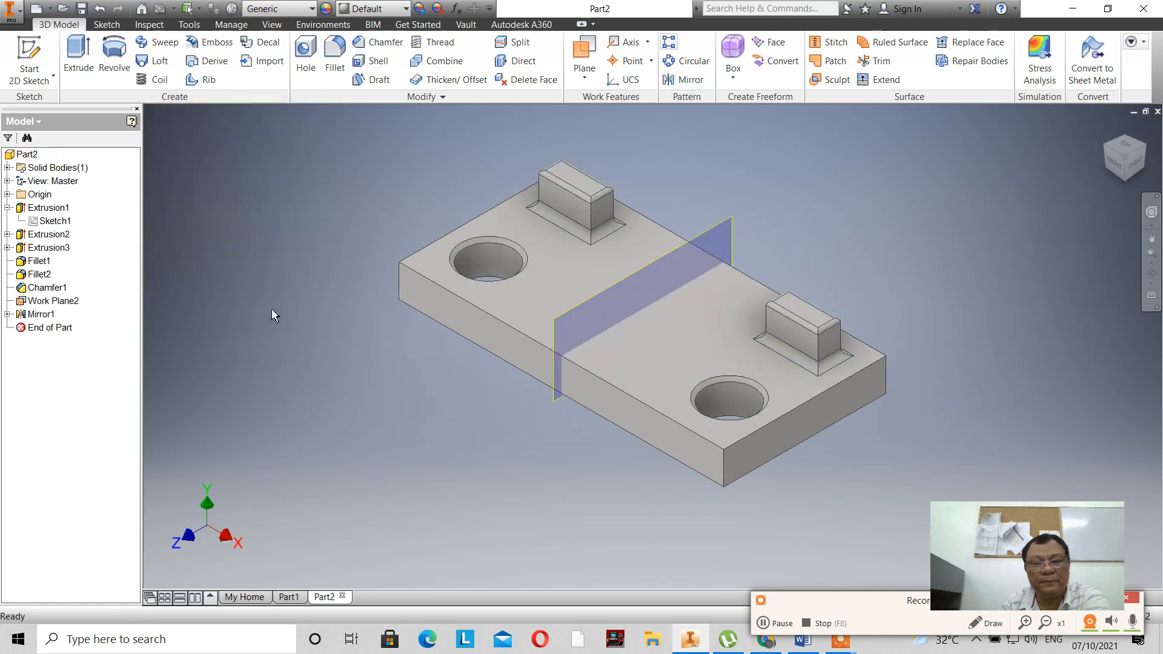
Step: Turn off the visibility of the midplane work plane crossing the plate
{"action": "scroll", "coordinate": [270, 275], "scroll_direction": "down", "scroll_amount": 3}
{"action": "scroll", "coordinate": [271, 272], "scroll_direction": "up", "scroll_amount": 5}
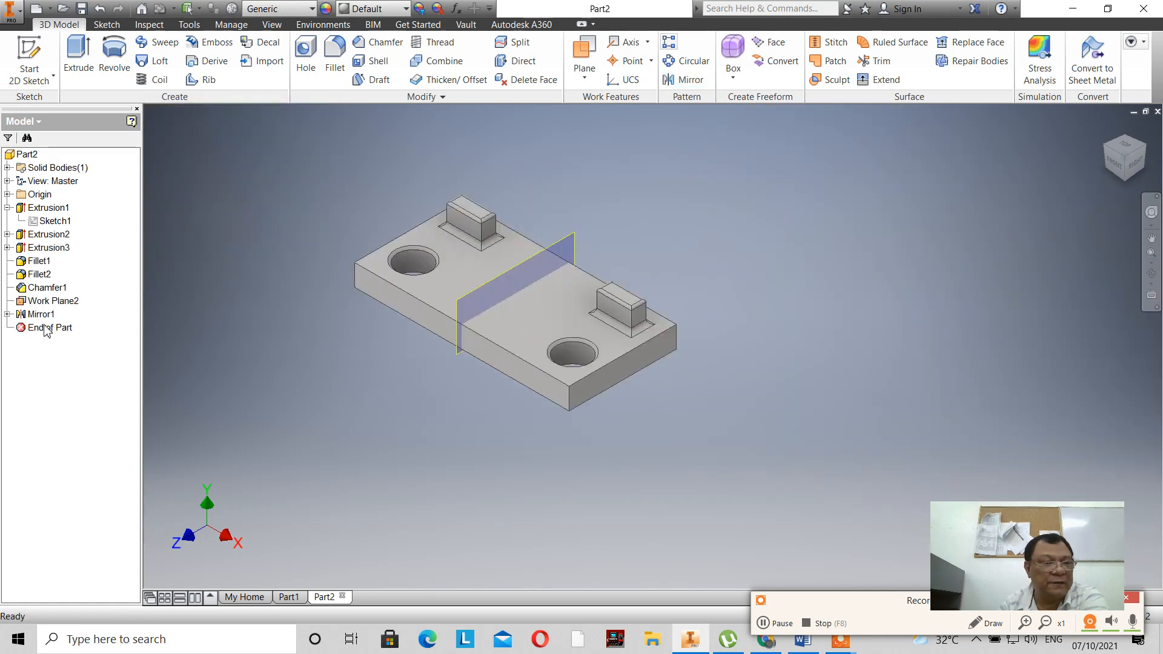
{"action": "right_click", "coordinate": [58, 303]}
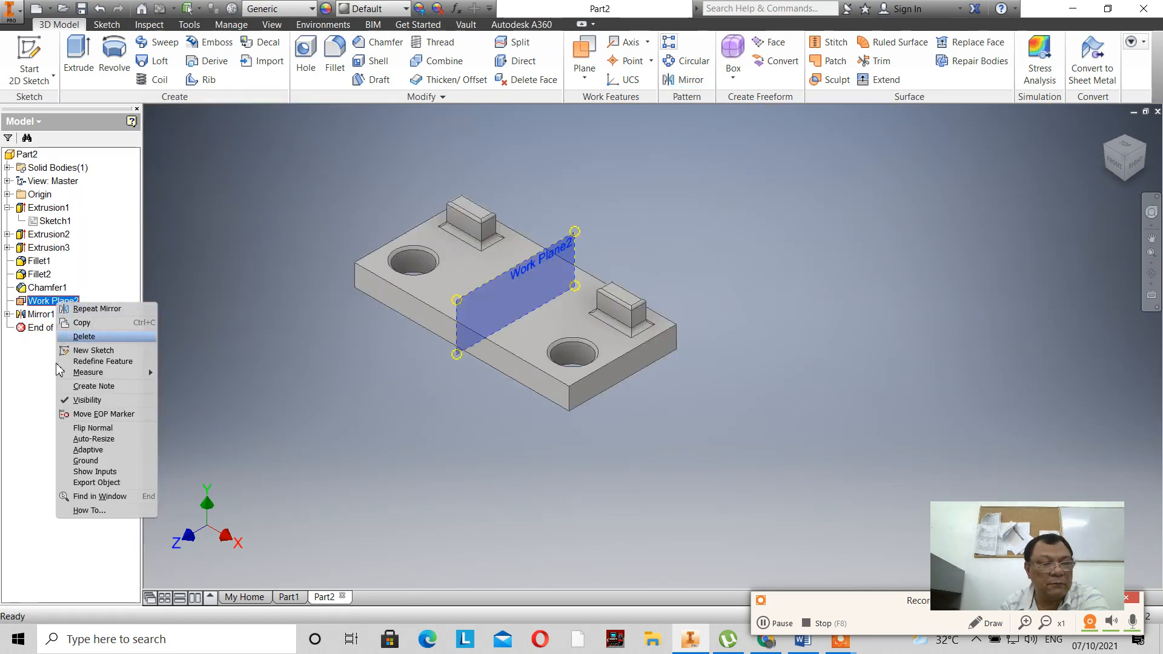
{"action": "left_click", "coordinate": [84, 400]}
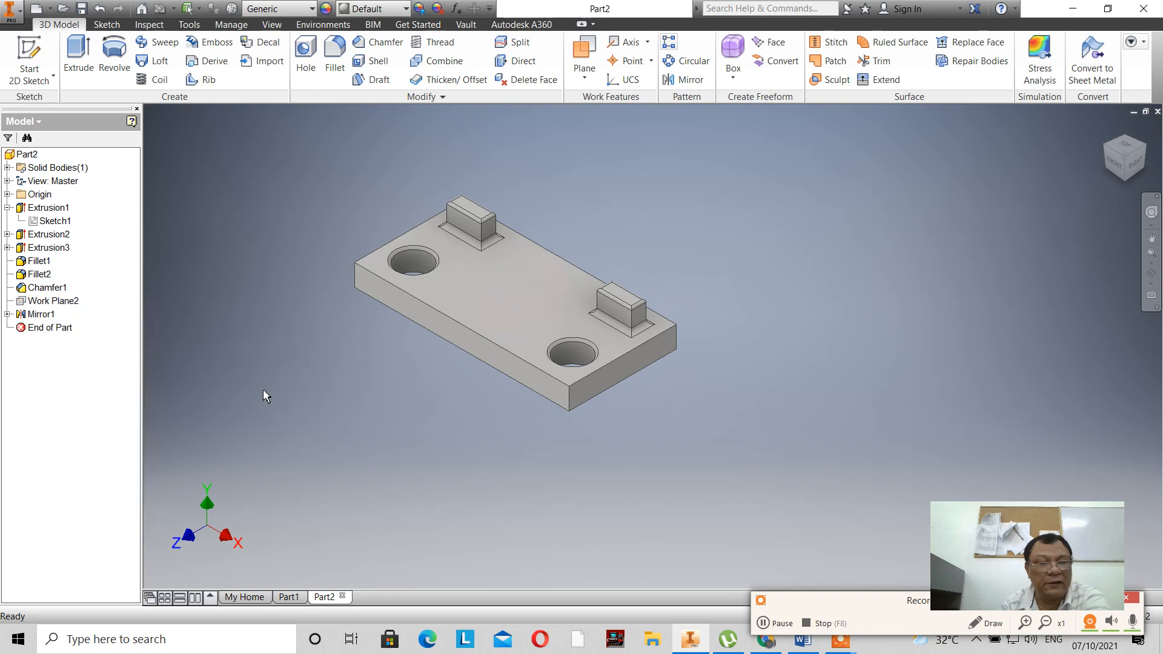
Step: Mirror the entire solid about the plate's long side face next to the blocks, keeping the original
{"action": "scroll", "coordinate": [303, 337], "scroll_direction": "down", "scroll_amount": 2}
{"action": "scroll", "coordinate": [306, 341], "scroll_direction": "up", "scroll_amount": 1}
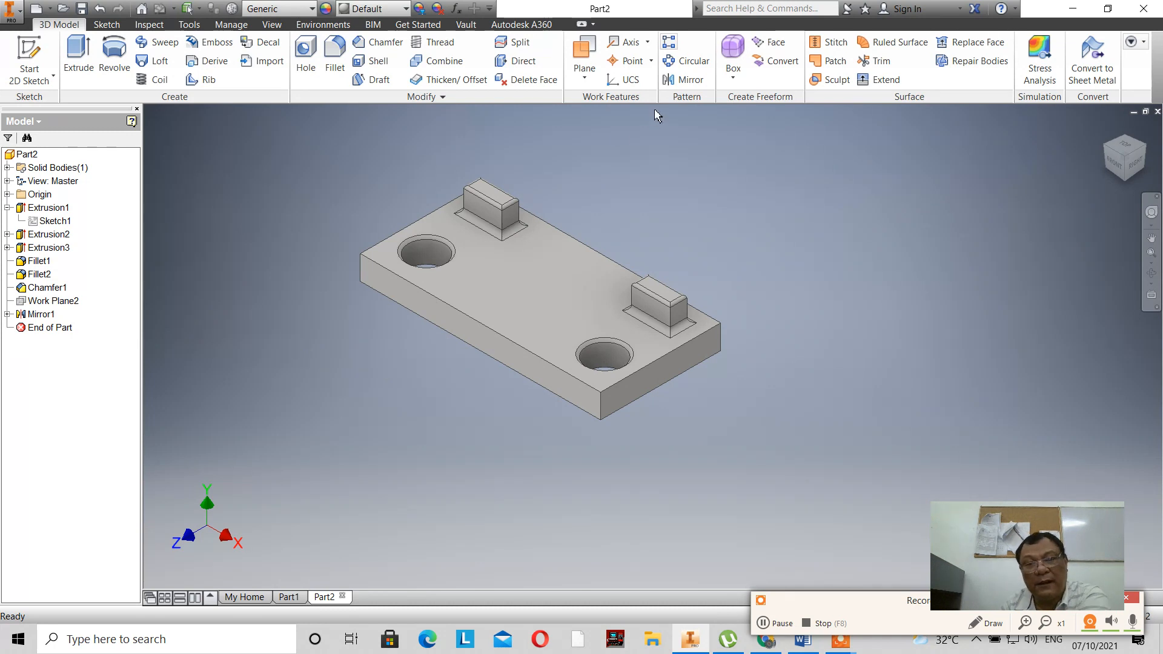
{"action": "left_click", "coordinate": [683, 83]}
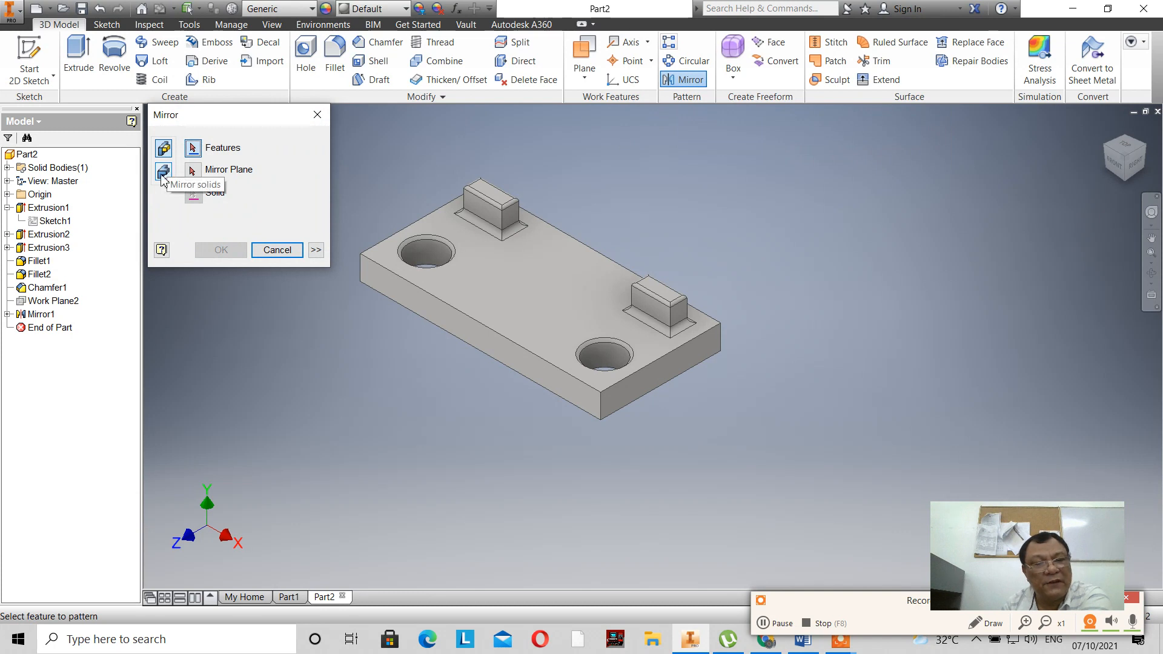
{"action": "left_click", "coordinate": [166, 174]}
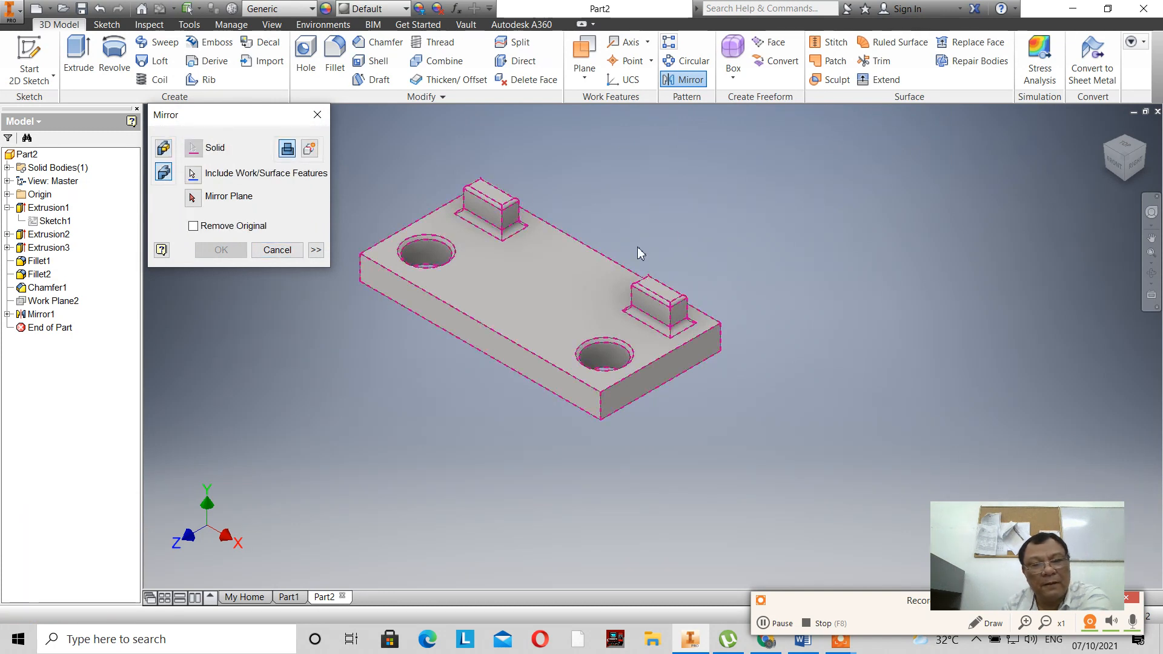
{"action": "left_click", "coordinate": [192, 198]}
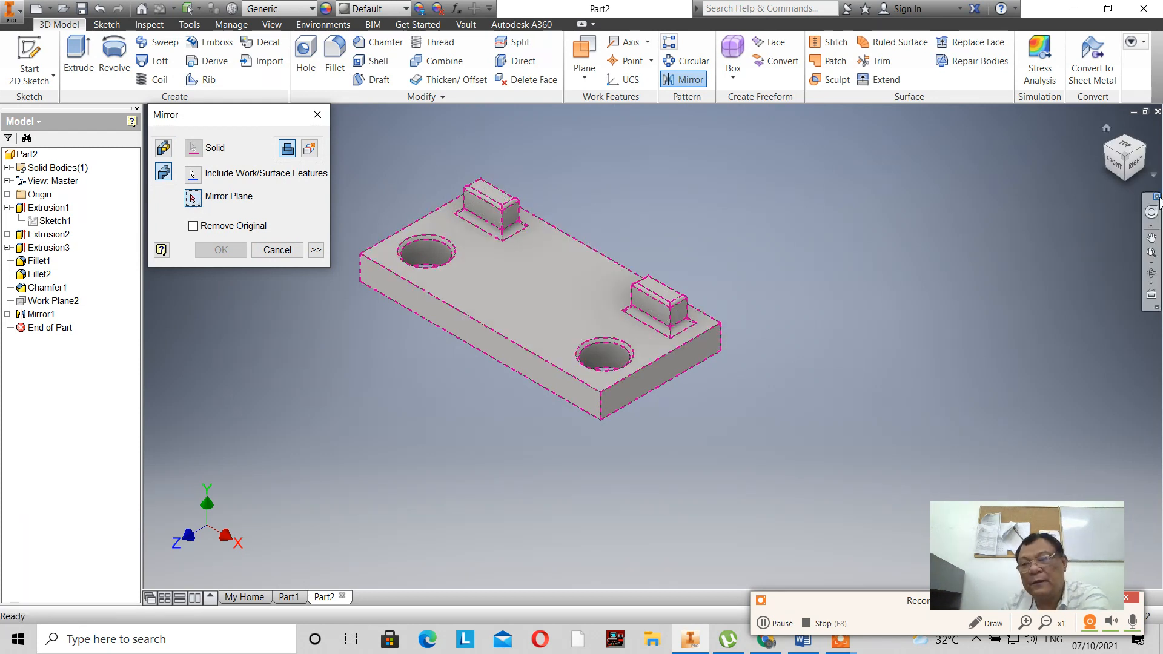
{"action": "left_click", "coordinate": [1150, 156]}
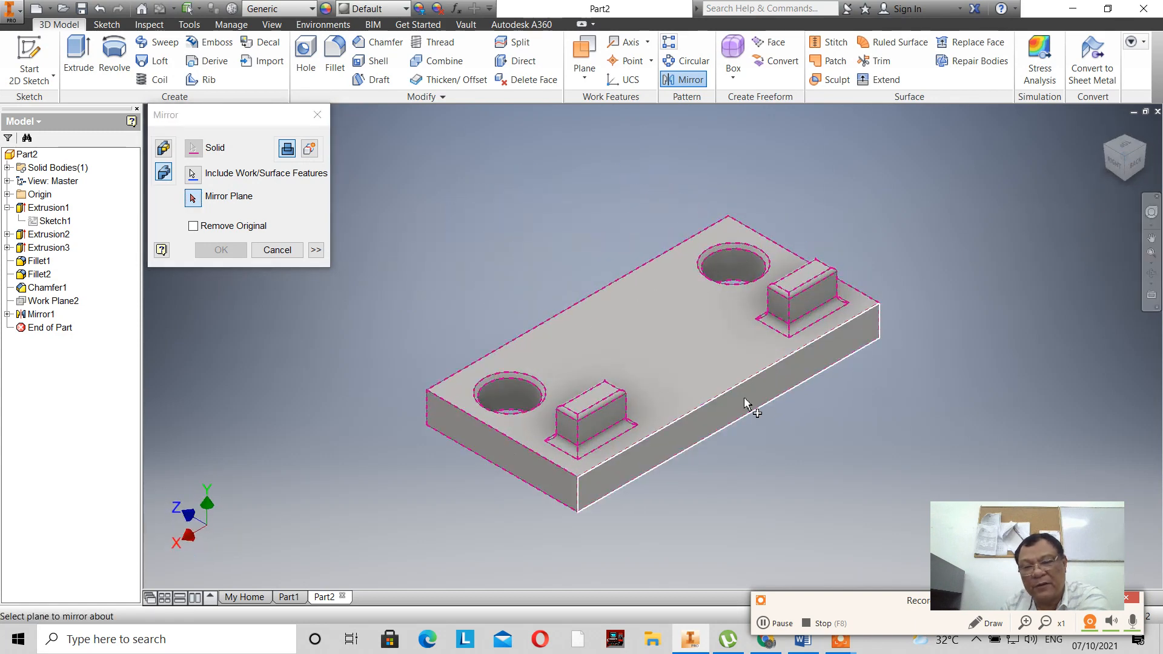
{"action": "left_click", "coordinate": [755, 394]}
{"action": "scroll", "coordinate": [527, 155], "scroll_direction": "up", "scroll_amount": 3}
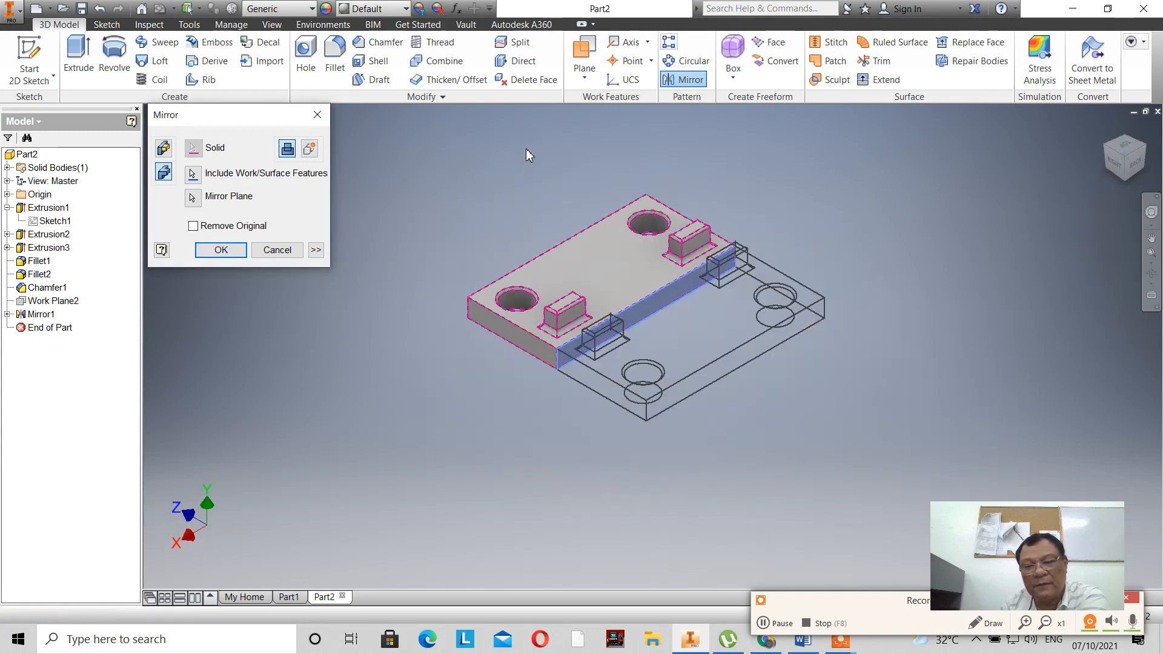
{"action": "left_click", "coordinate": [237, 248]}
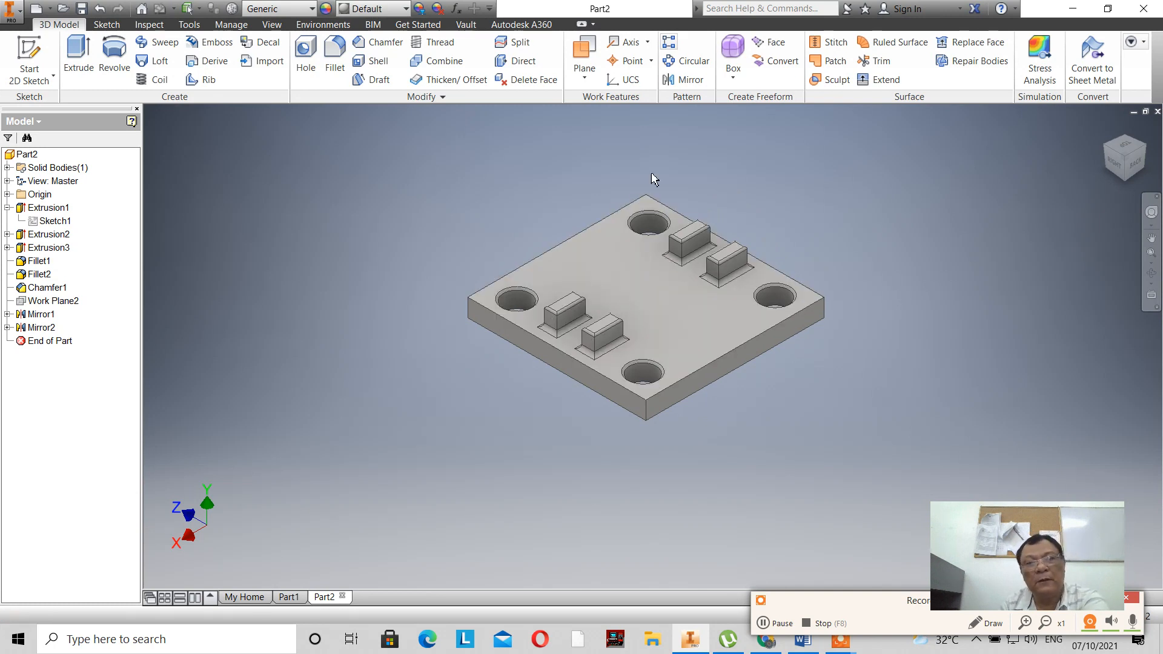
Step: Mirror the whole square plate about its +X end face, joining the copy to the original solid
{"action": "left_click", "coordinate": [684, 80]}
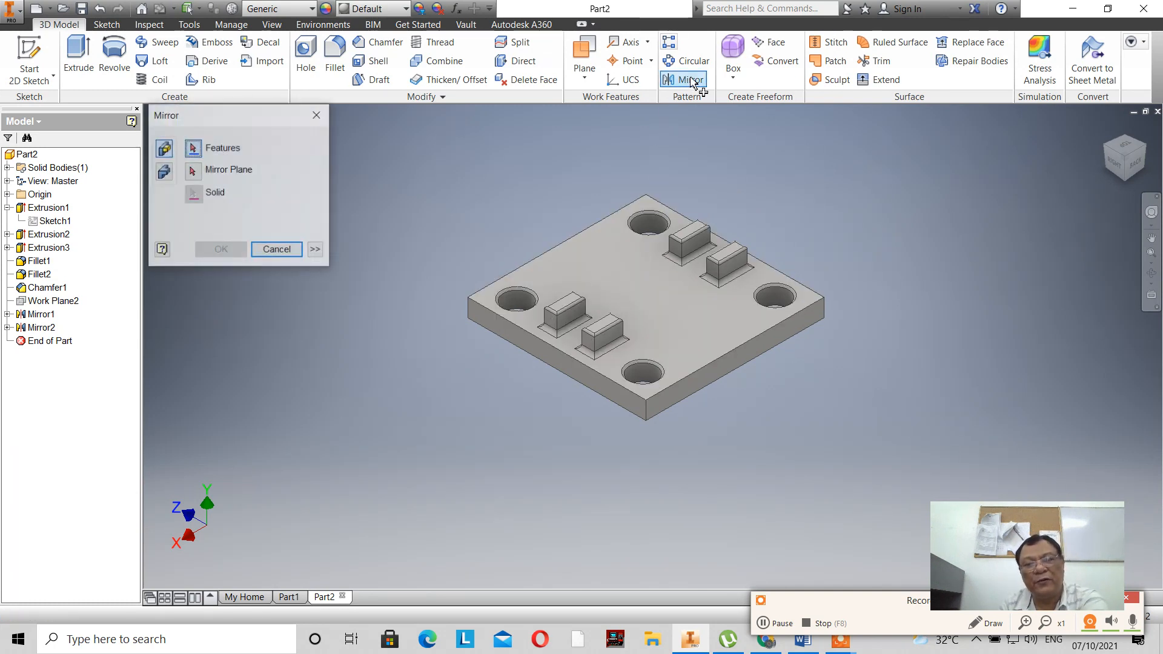
{"action": "left_click", "coordinate": [163, 173]}
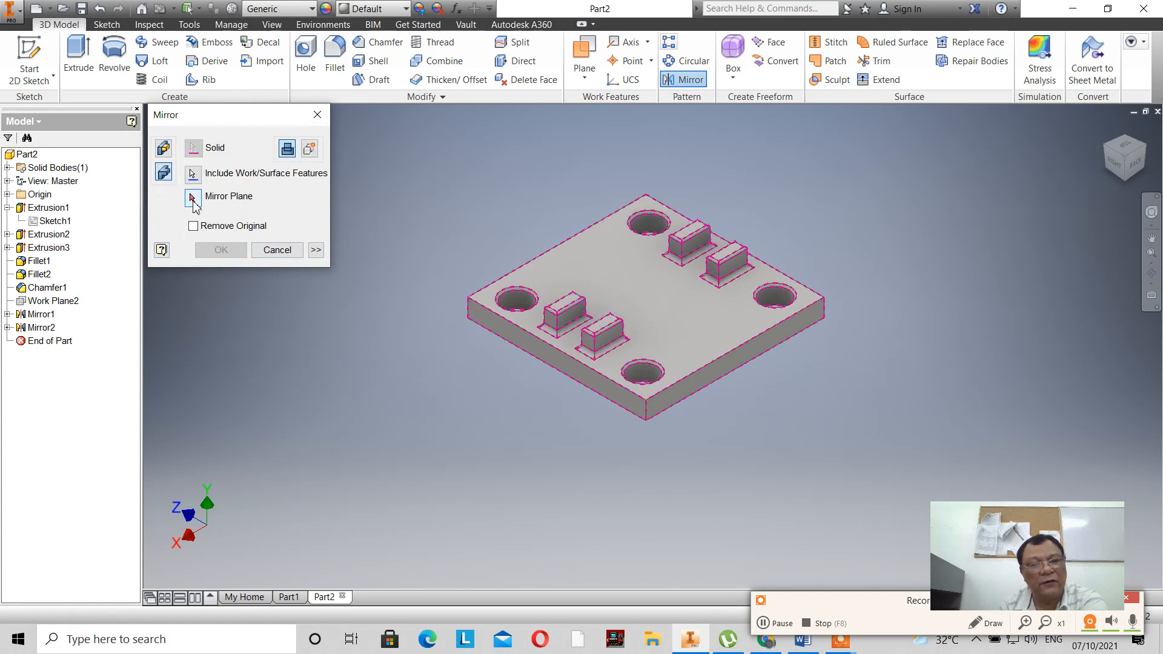
{"action": "left_click", "coordinate": [192, 199]}
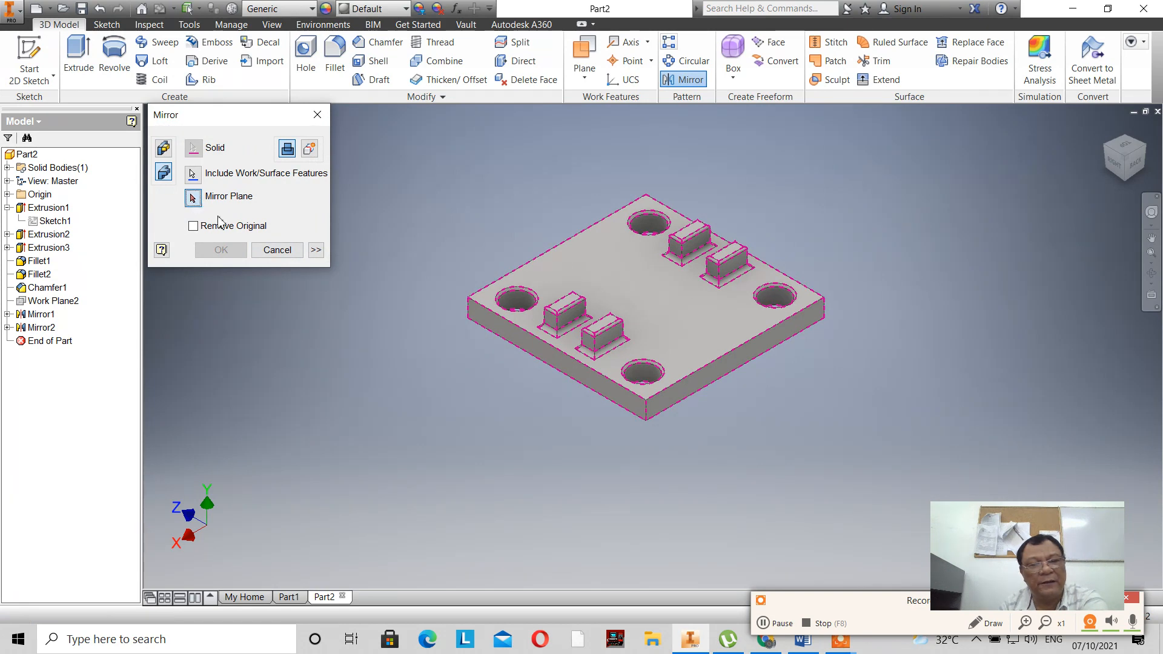
{"action": "left_click", "coordinate": [541, 355]}
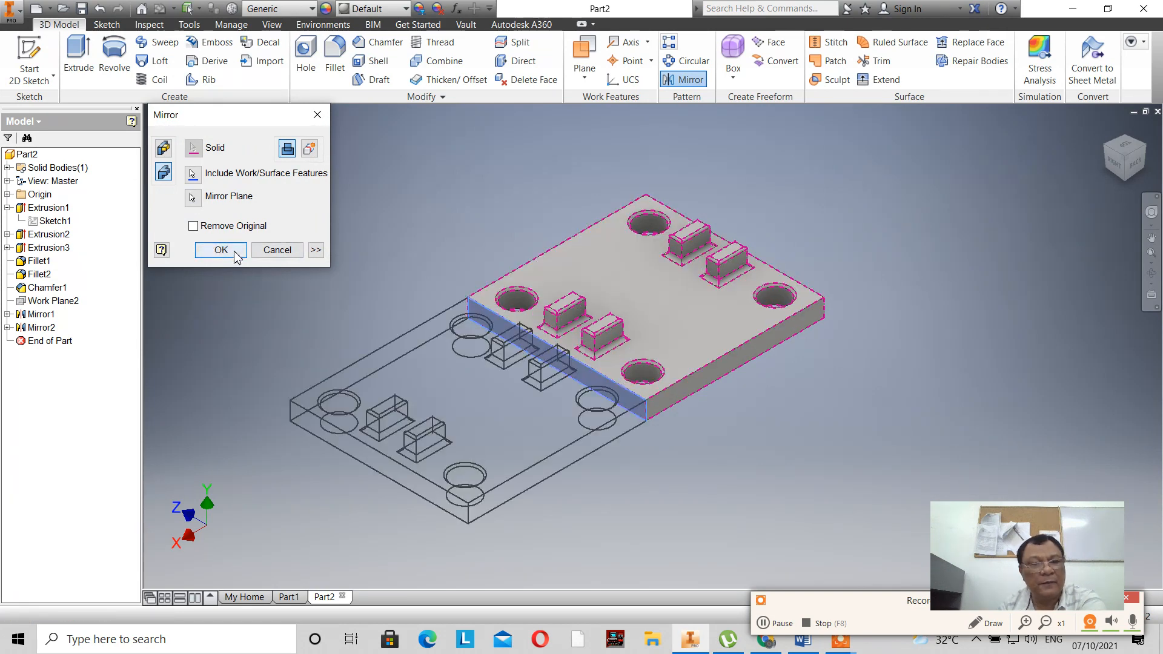
{"action": "left_click", "coordinate": [235, 249]}
Step: Mirror the elongated plate as a solid about its long back side face, keeping the original
{"action": "scroll", "coordinate": [310, 223], "scroll_direction": "down", "scroll_amount": 3}
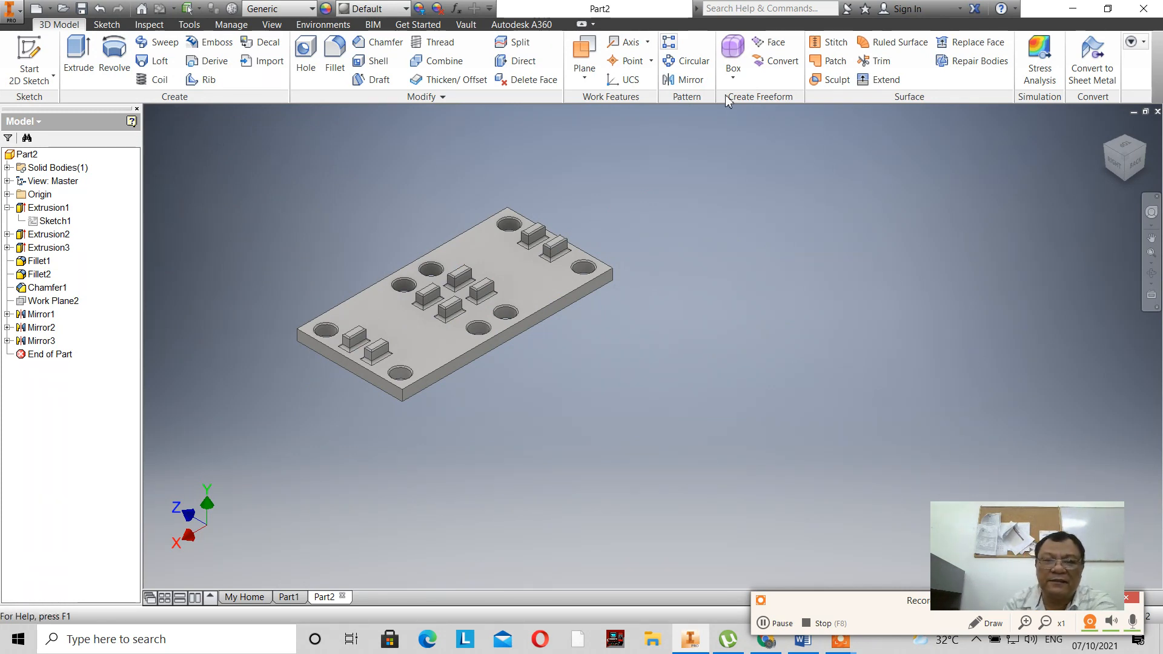
{"action": "left_click", "coordinate": [684, 80]}
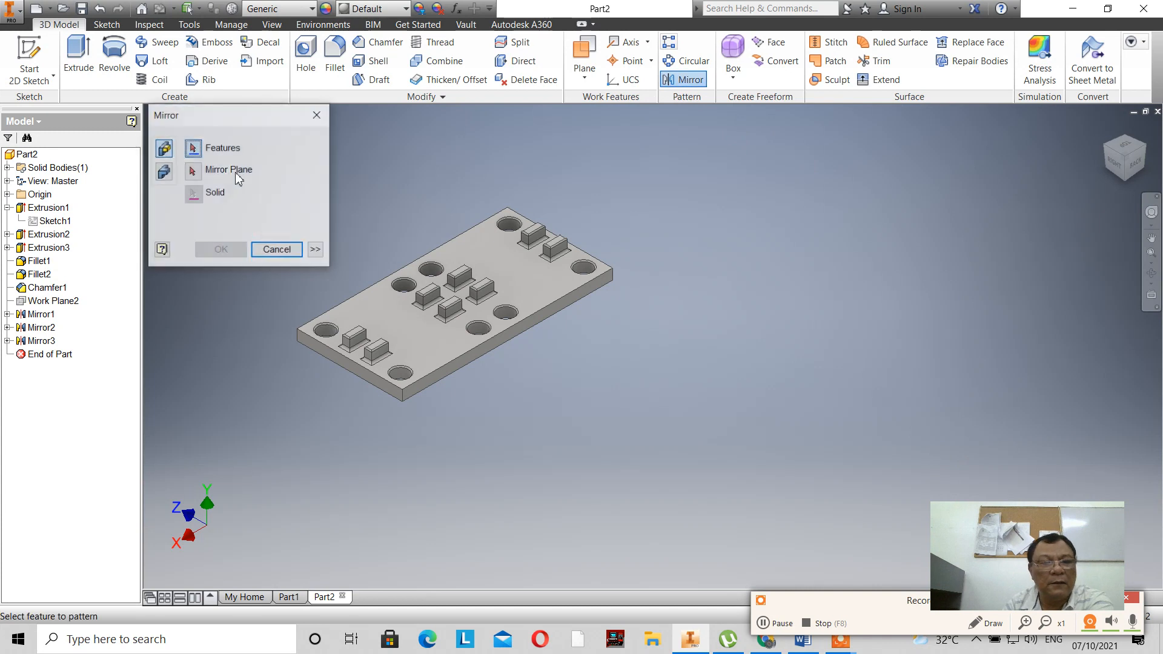
{"action": "left_click", "coordinate": [163, 172]}
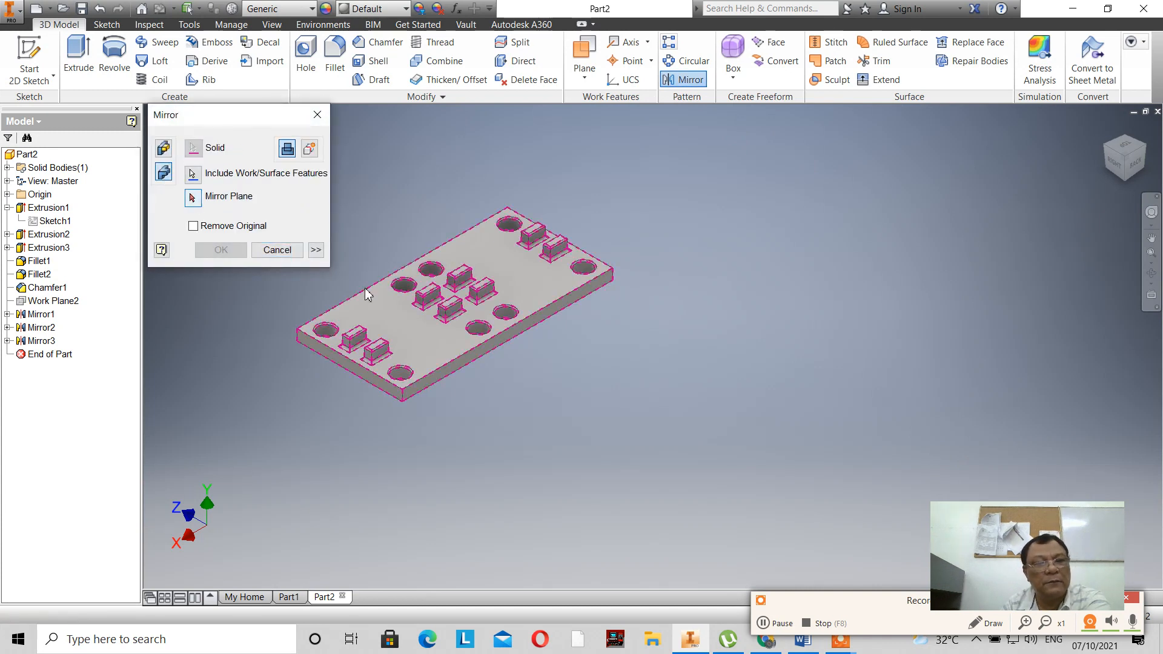
{"action": "left_click", "coordinate": [196, 200]}
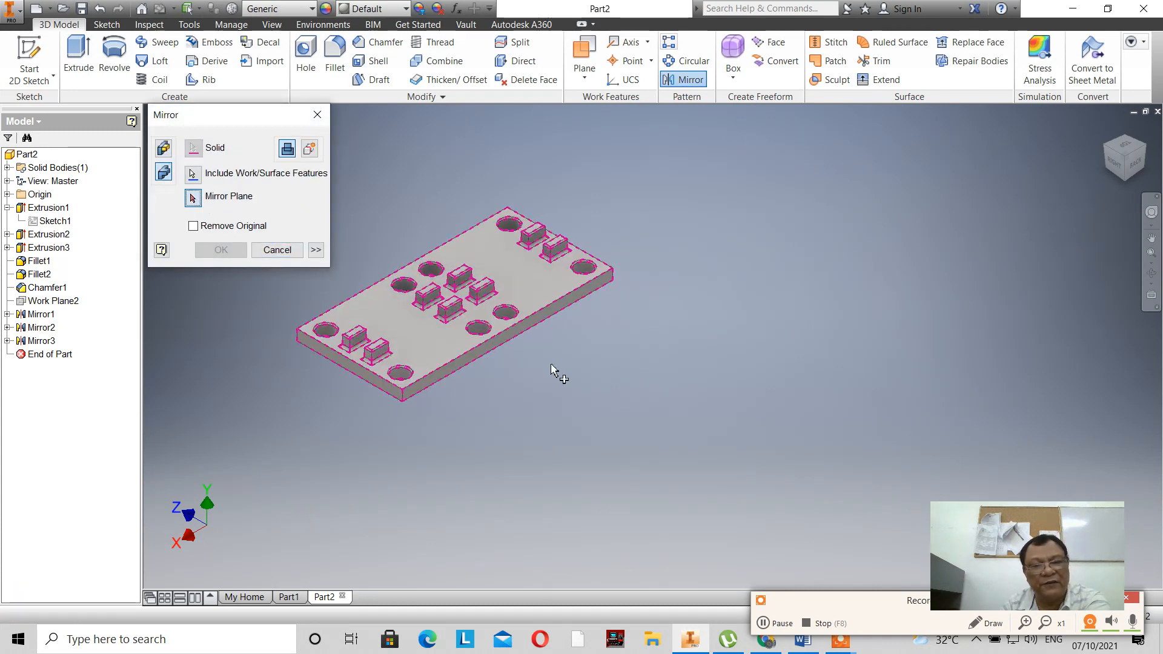
{"action": "left_click", "coordinate": [503, 340]}
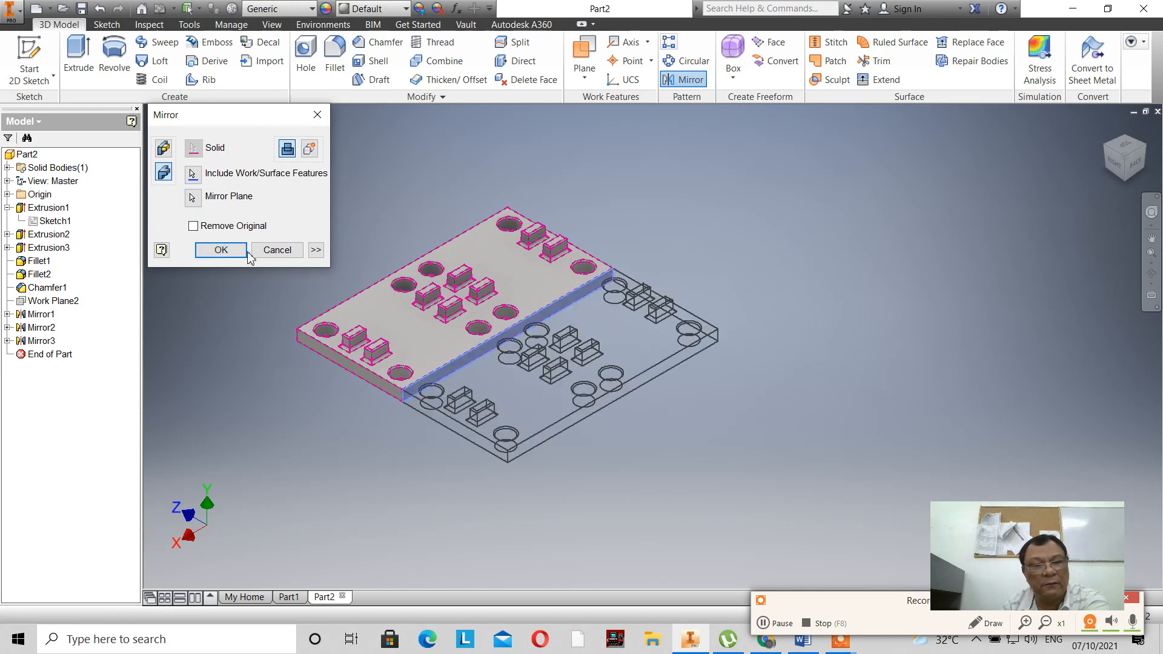
{"action": "left_click", "coordinate": [241, 251]}
{"action": "scroll", "coordinate": [280, 268], "scroll_direction": "down", "scroll_amount": 3}
{"action": "scroll", "coordinate": [281, 269], "scroll_direction": "up", "scroll_amount": 5}
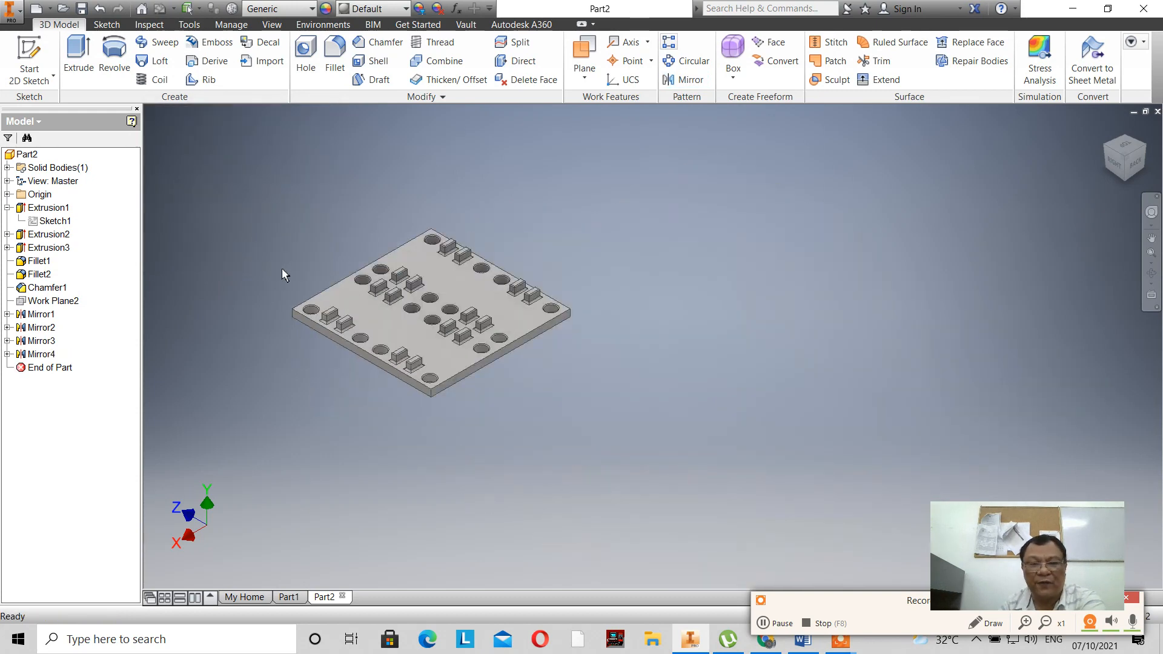
{"action": "scroll", "coordinate": [282, 269], "scroll_direction": "down", "scroll_amount": 3}
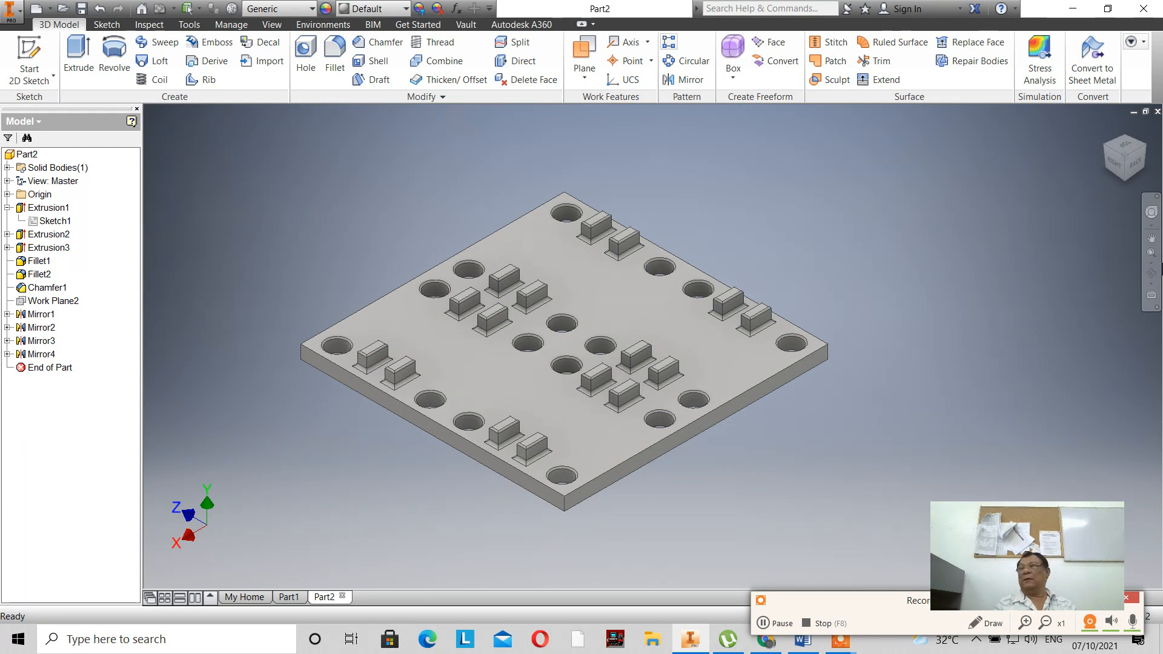